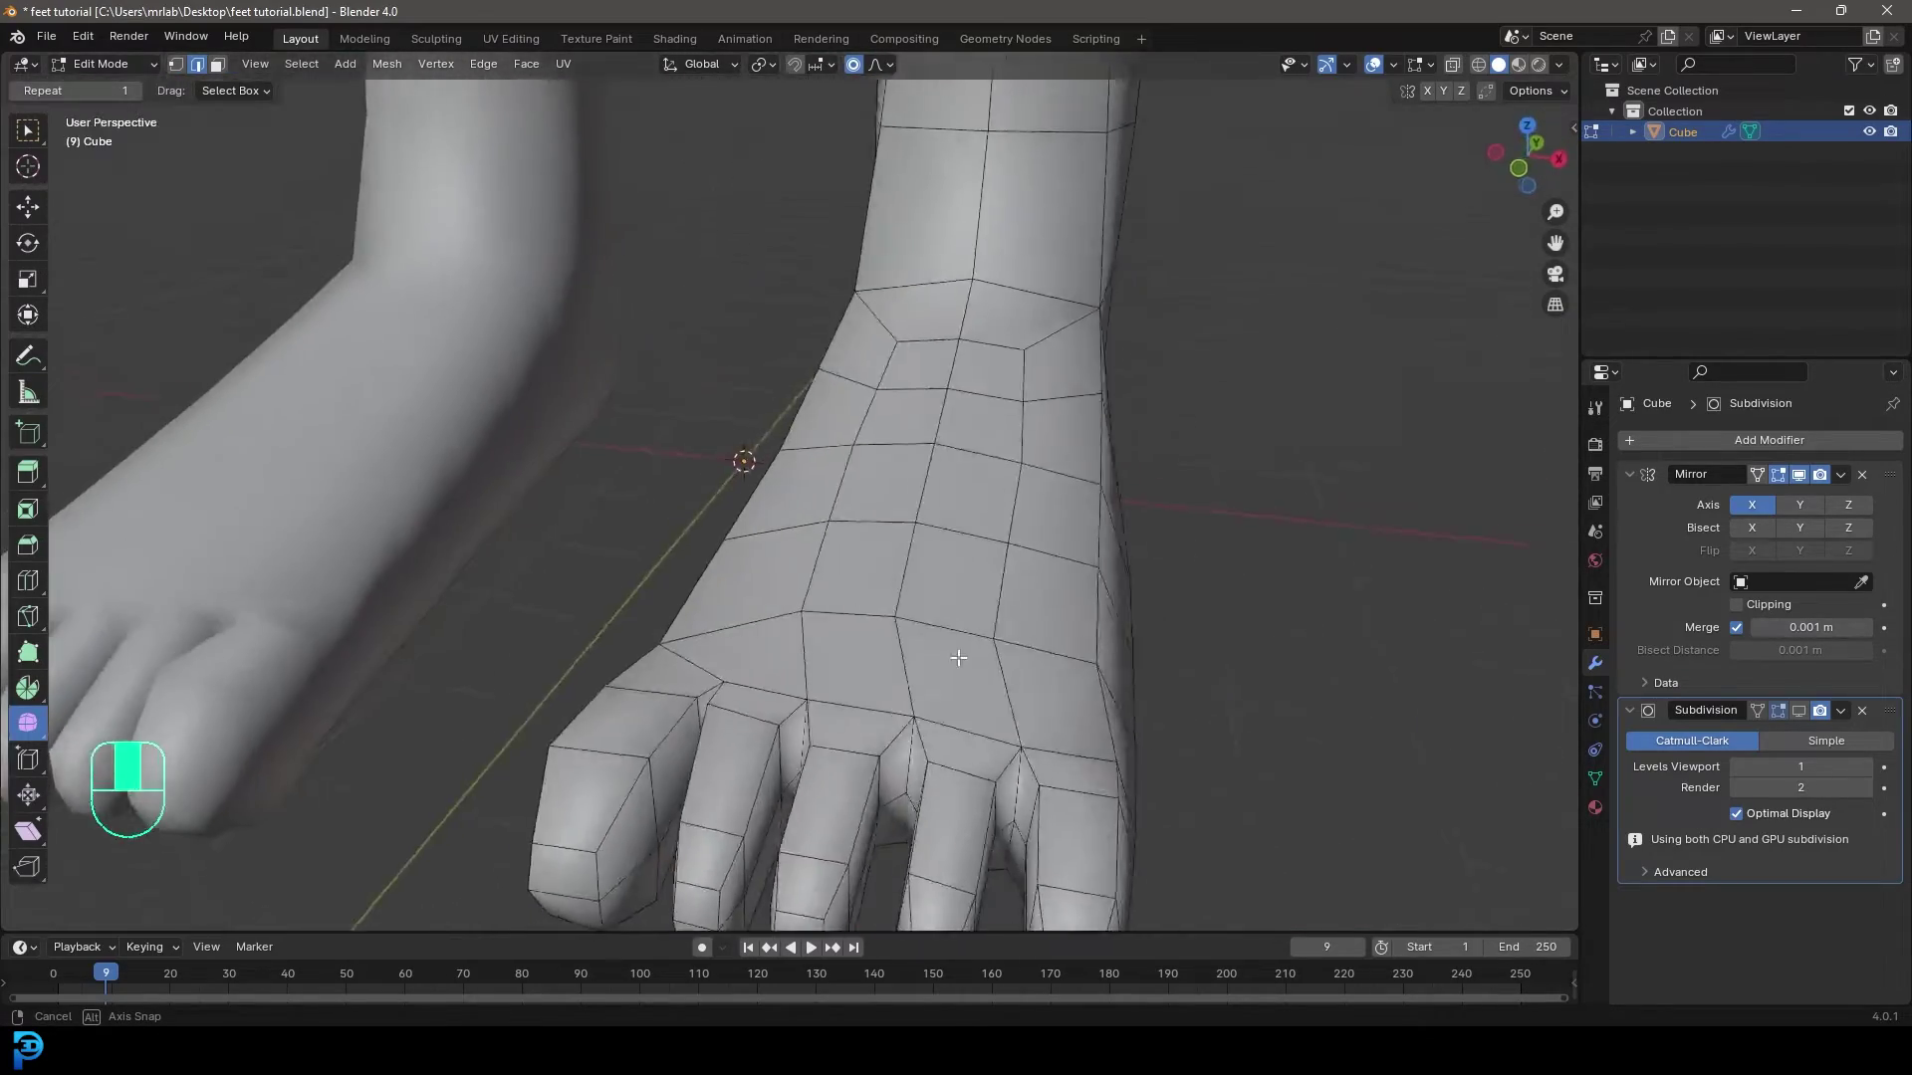
pyautogui.scroll(-5, 900, 571)
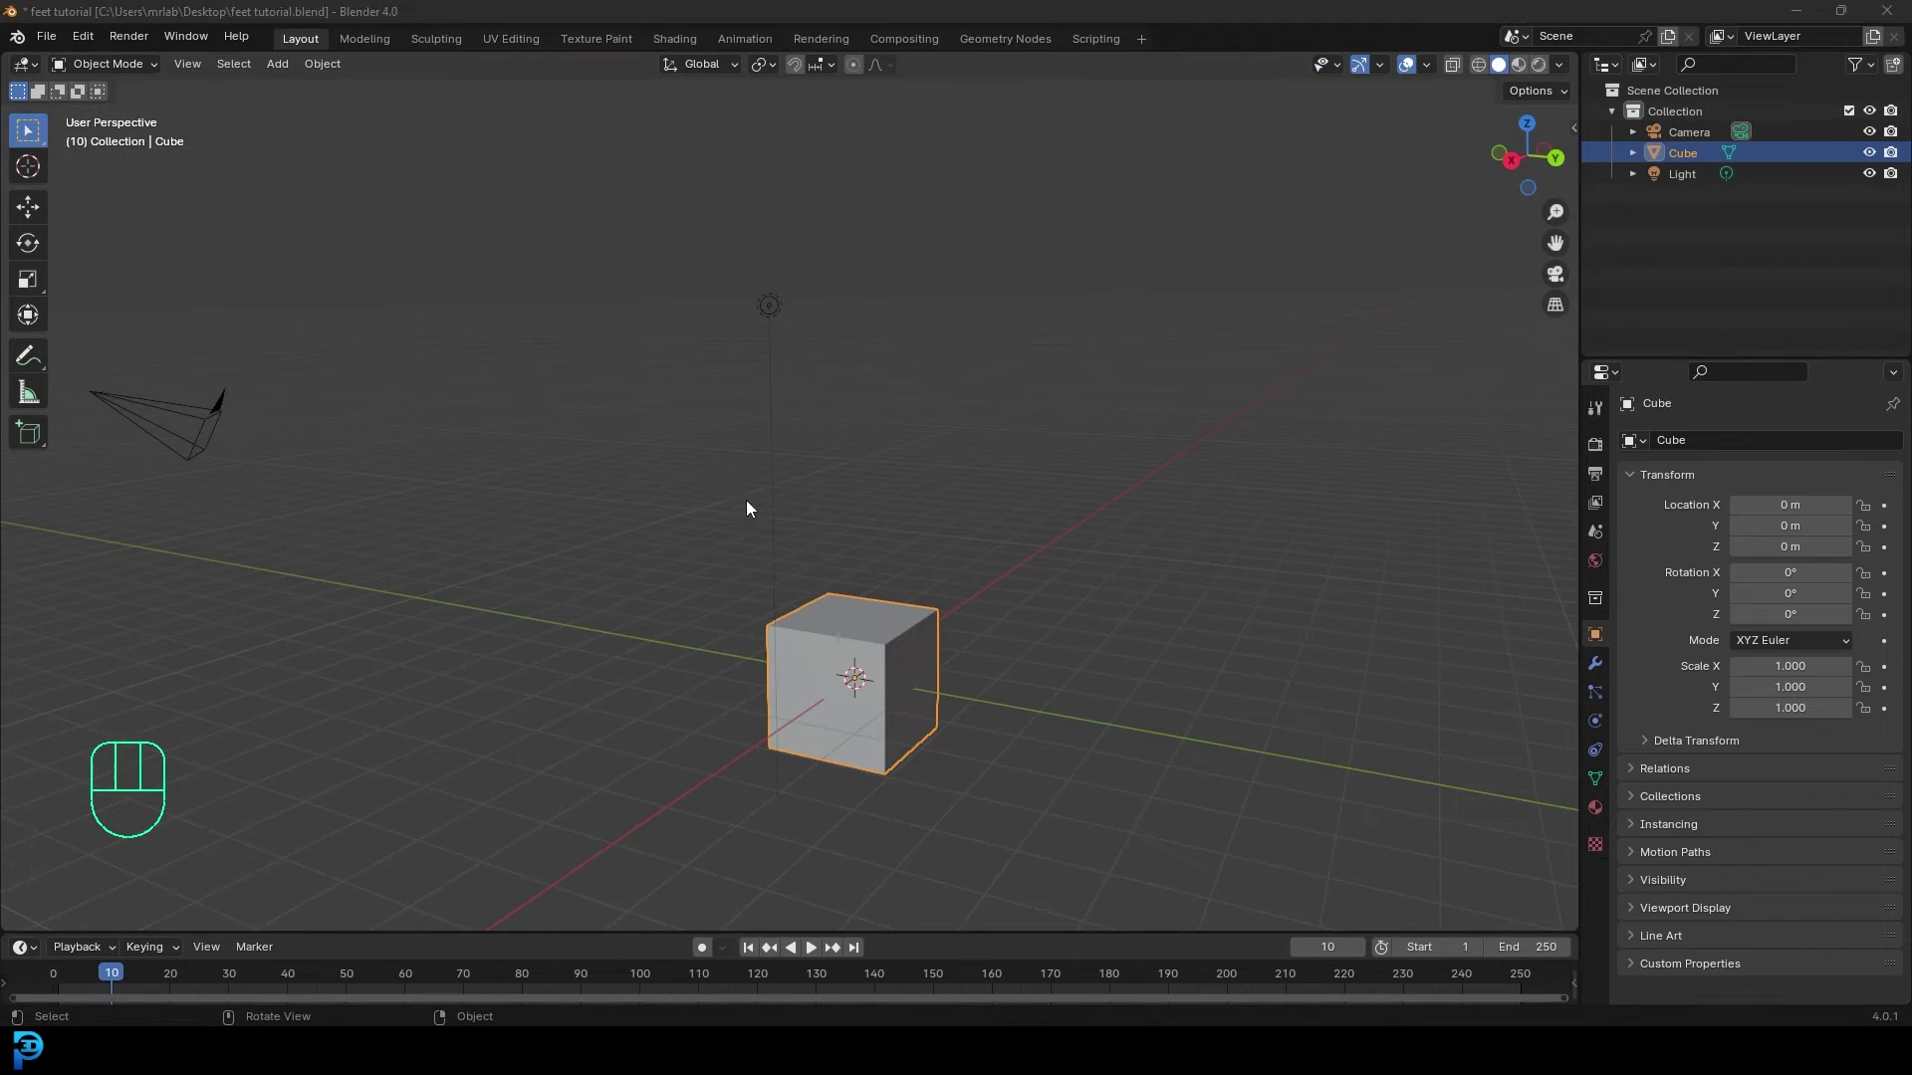
# Enter Edit Mode on the default cube and move its whole mesh up 1 m along Z.
pyautogui.moveTo(745, 500); pyautogui.dragTo(775, 612, button='middle')
pyautogui.scroll(2, 811, 648)
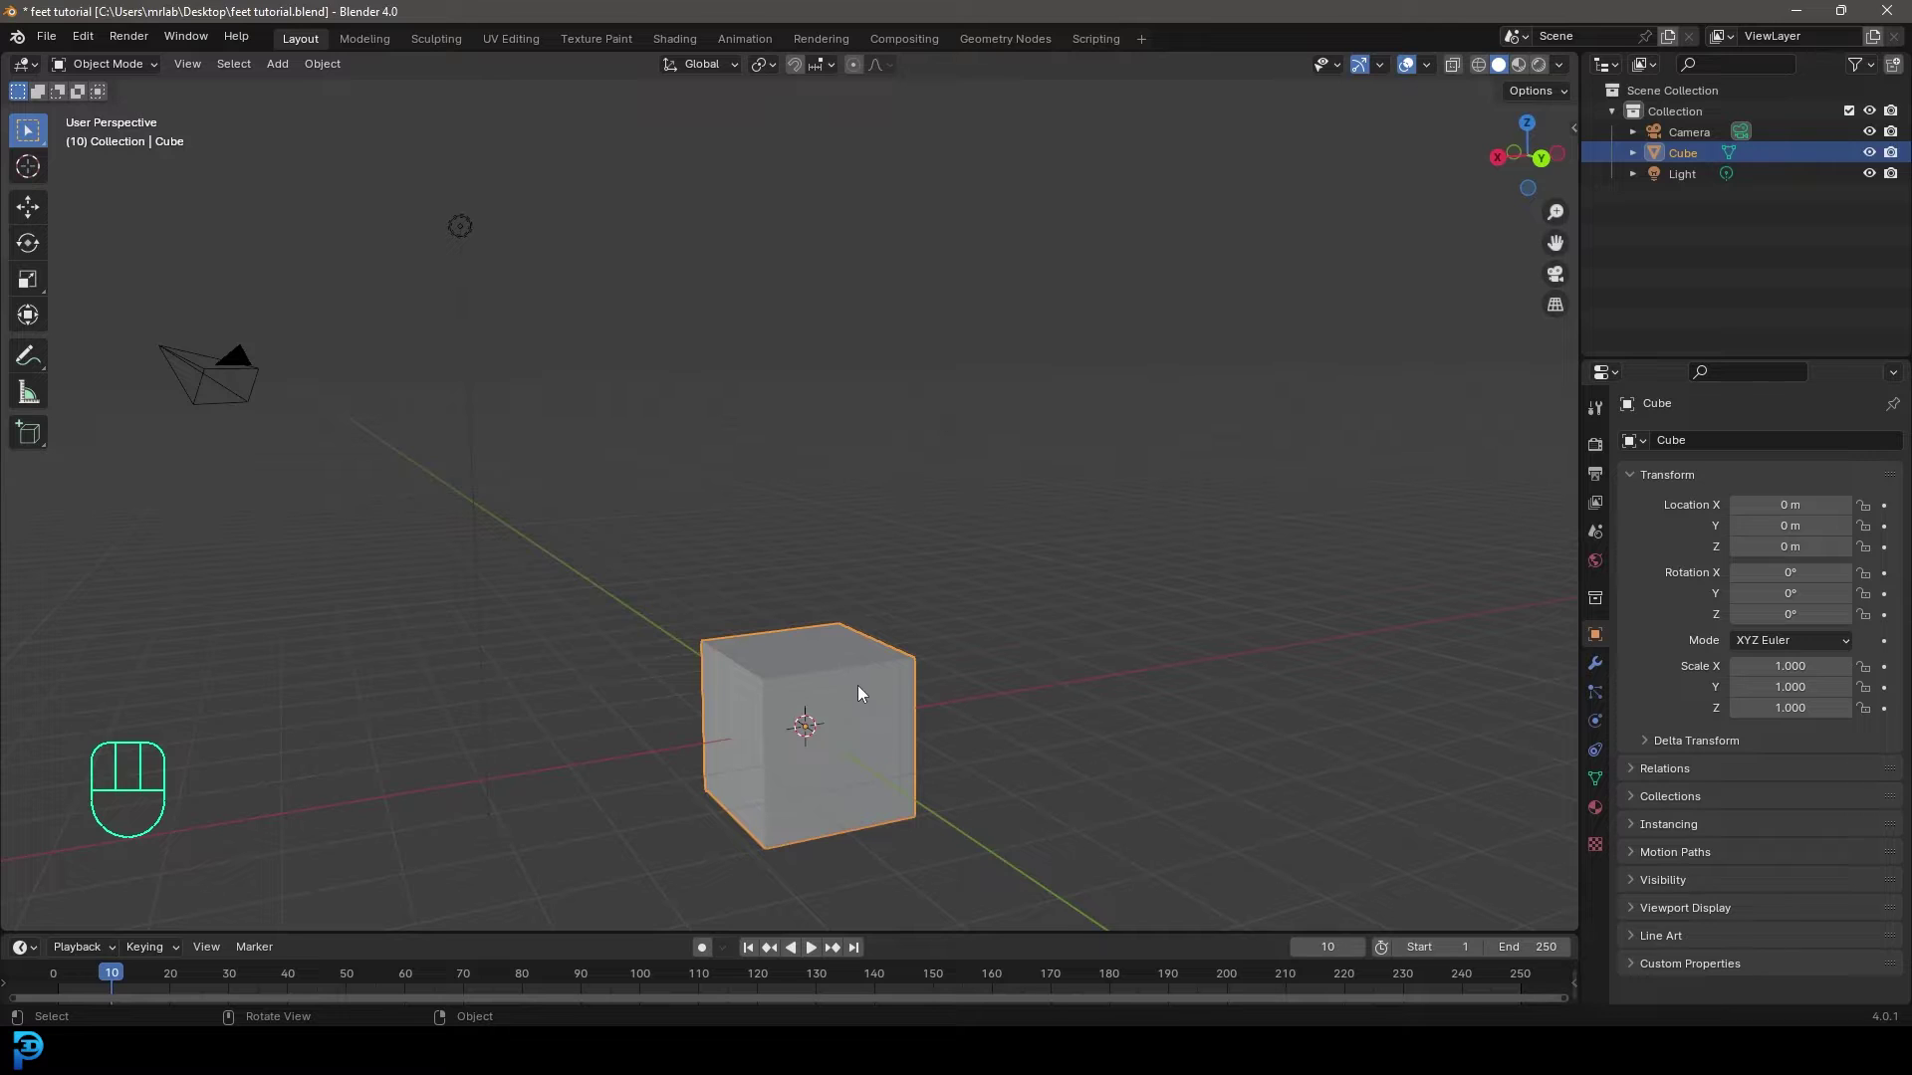
pyautogui.press('Tab')
pyautogui.keyDown('shift'); pyautogui.moveTo(844, 781); pyautogui.dragTo(823, 727, button='middle'); pyautogui.keyUp('shift')
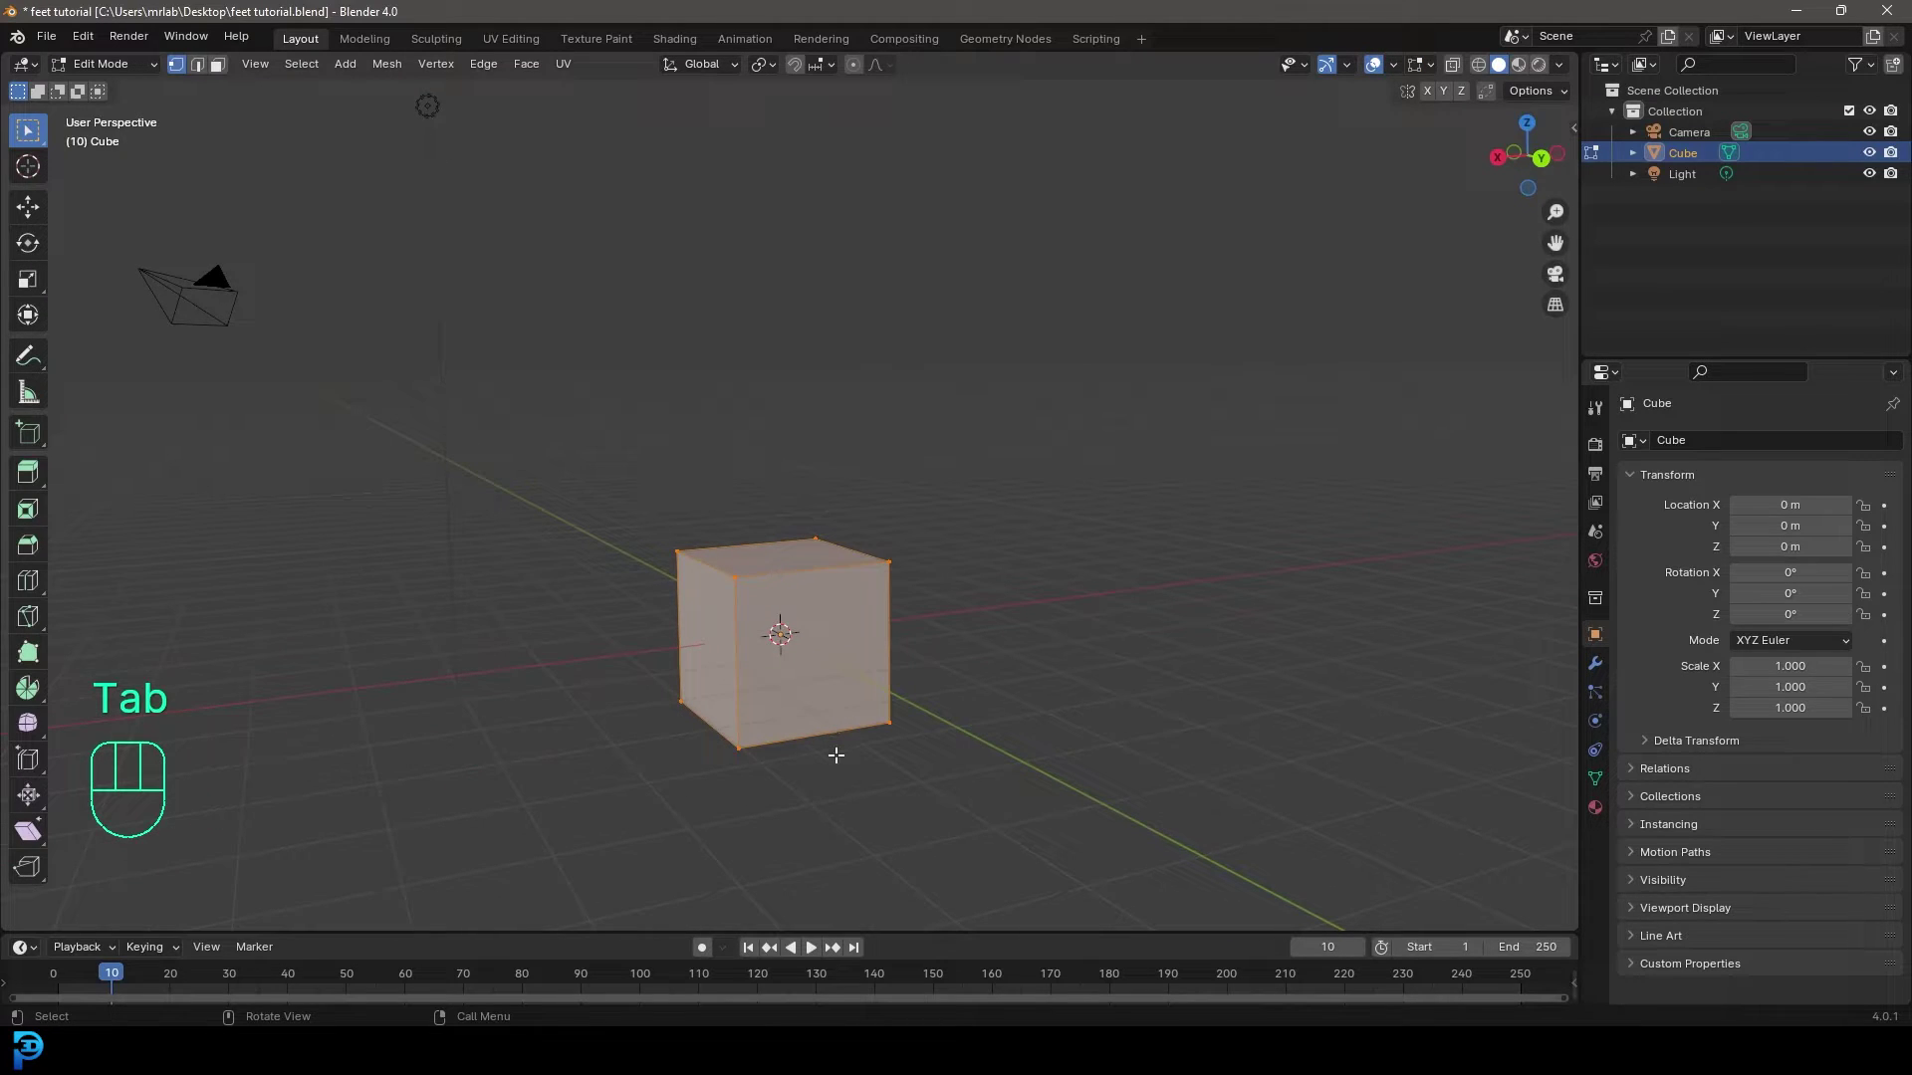
pyautogui.press('KP_1')
pyautogui.scroll(3, 834, 754)
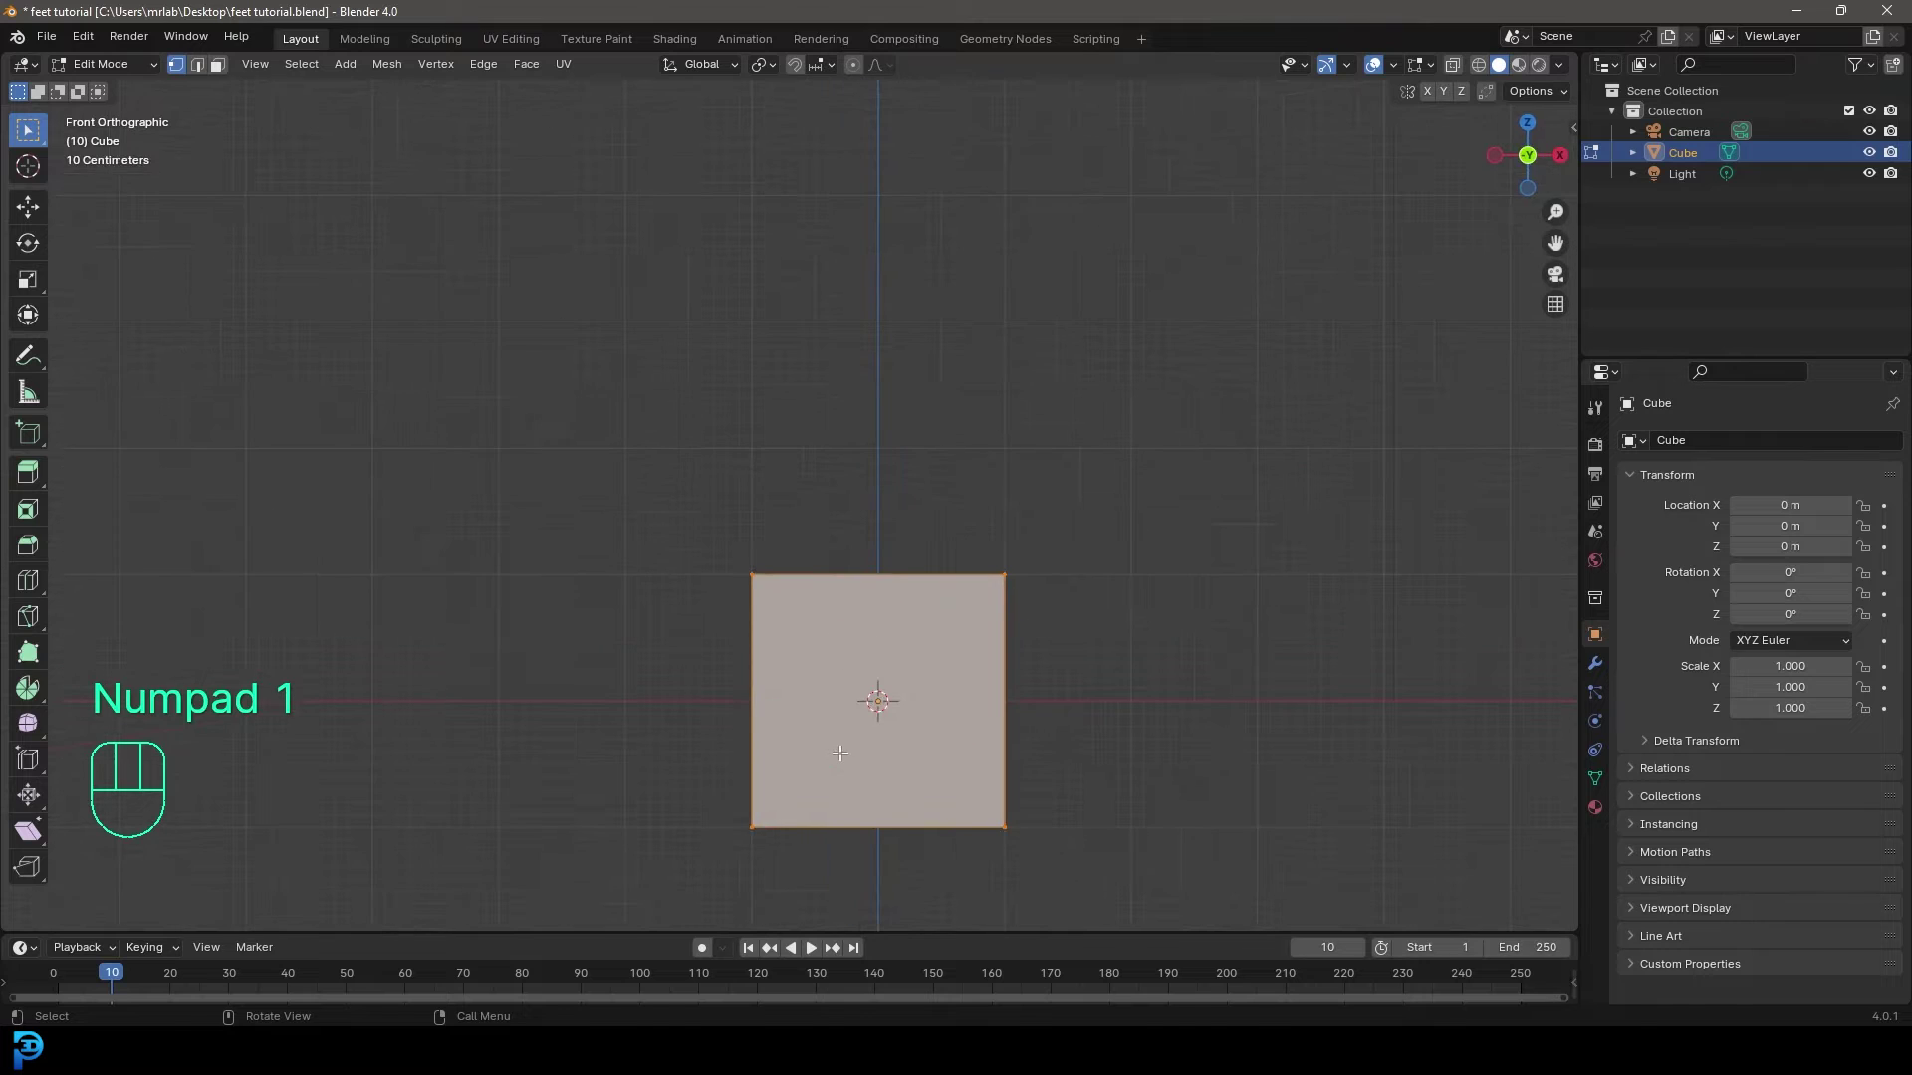
pyautogui.press('g')
pyautogui.press('z')
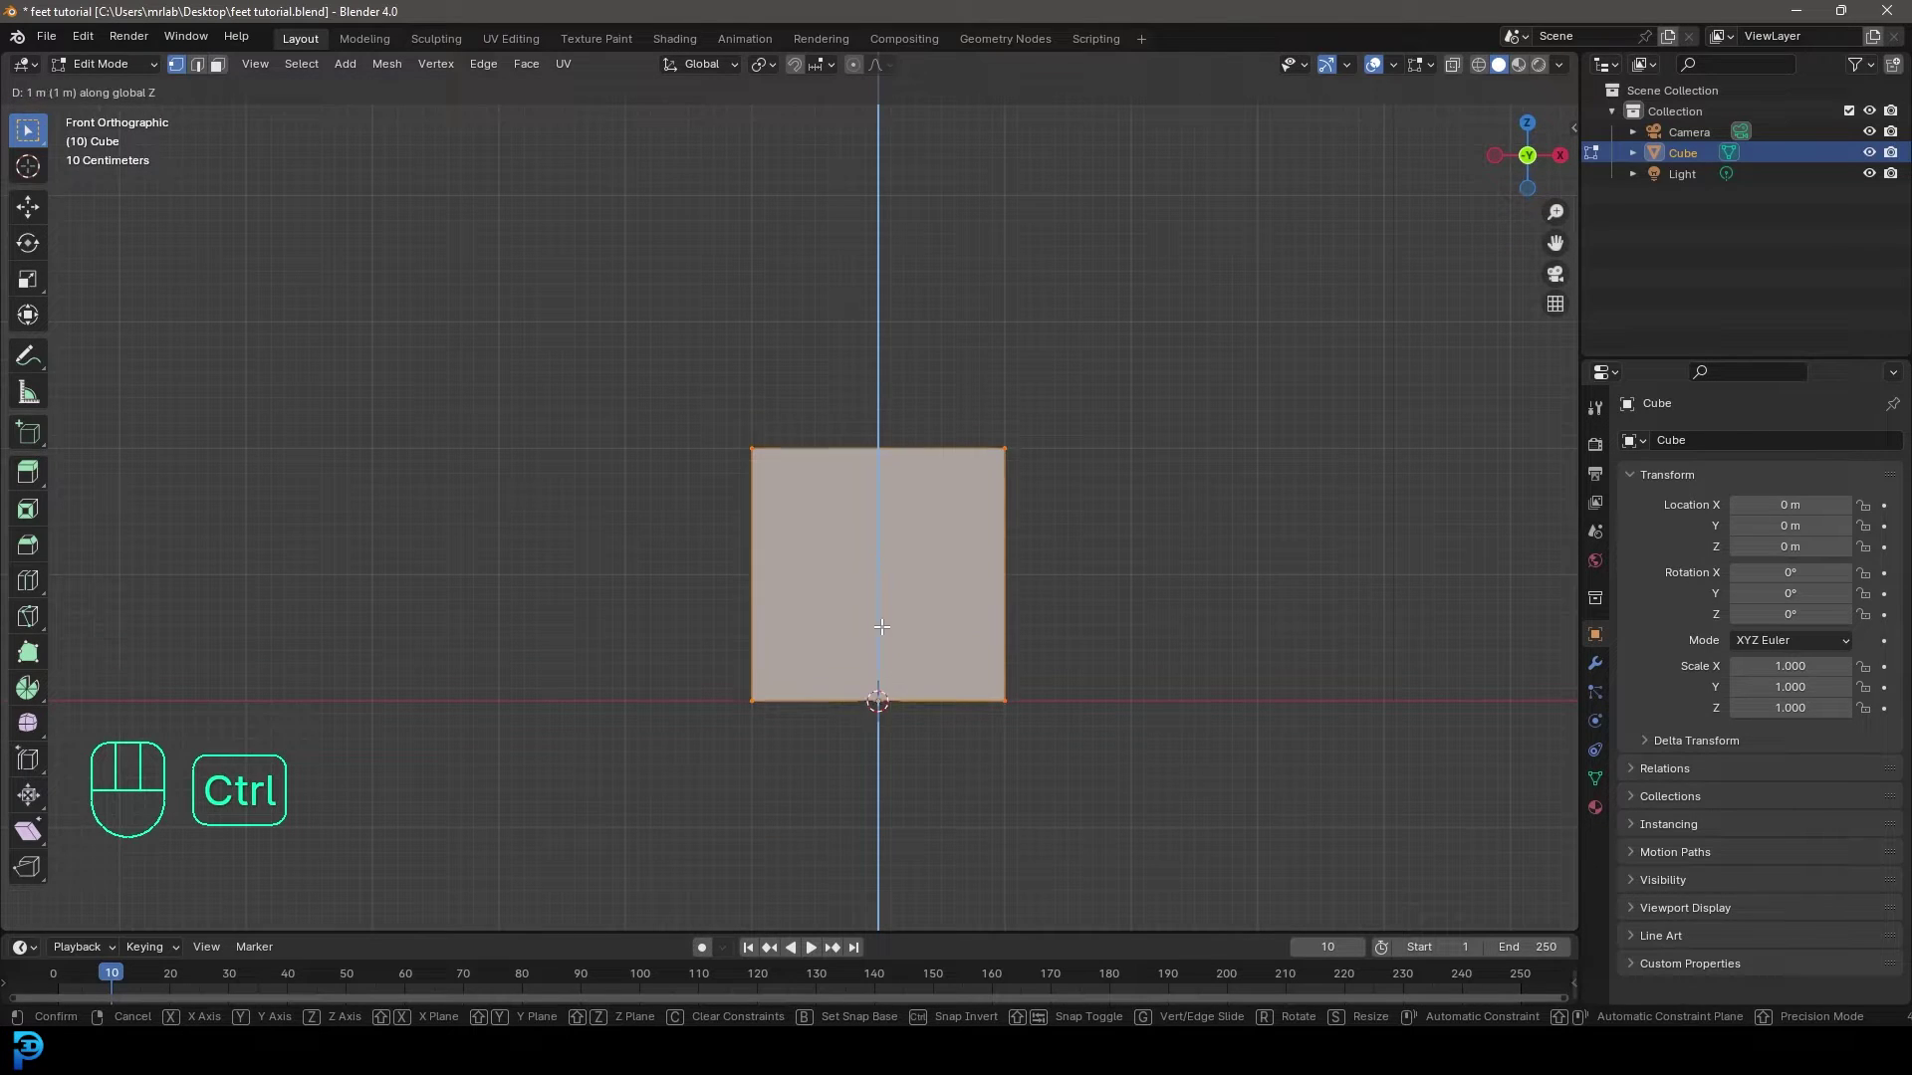
pyautogui.click(881, 627)
# Turn on X-ray and extrude the cube's front face forward about 3.7 m in the right view to form the foot.
pyautogui.moveTo(1004, 815); pyautogui.dragTo(857, 707, button='middle')
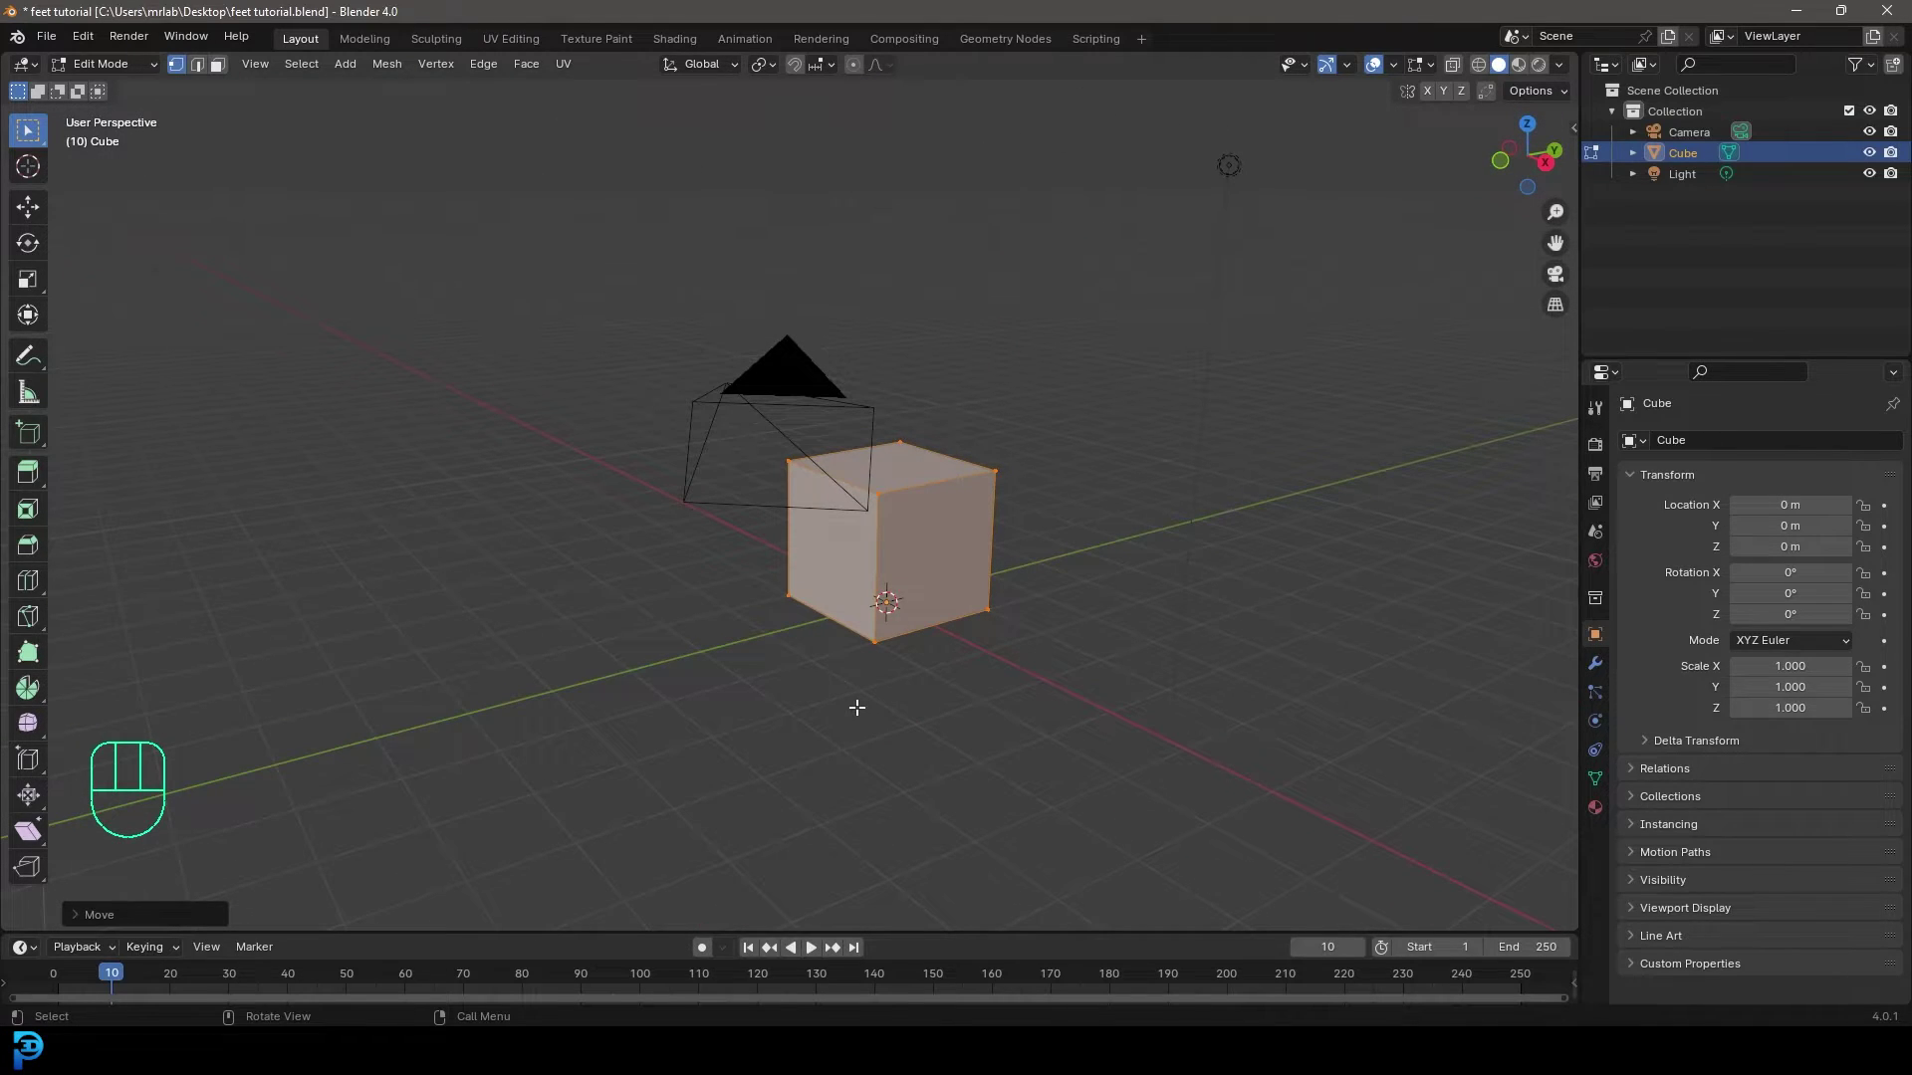
pyautogui.press('KP_3')
pyautogui.scroll(3, 782, 496)
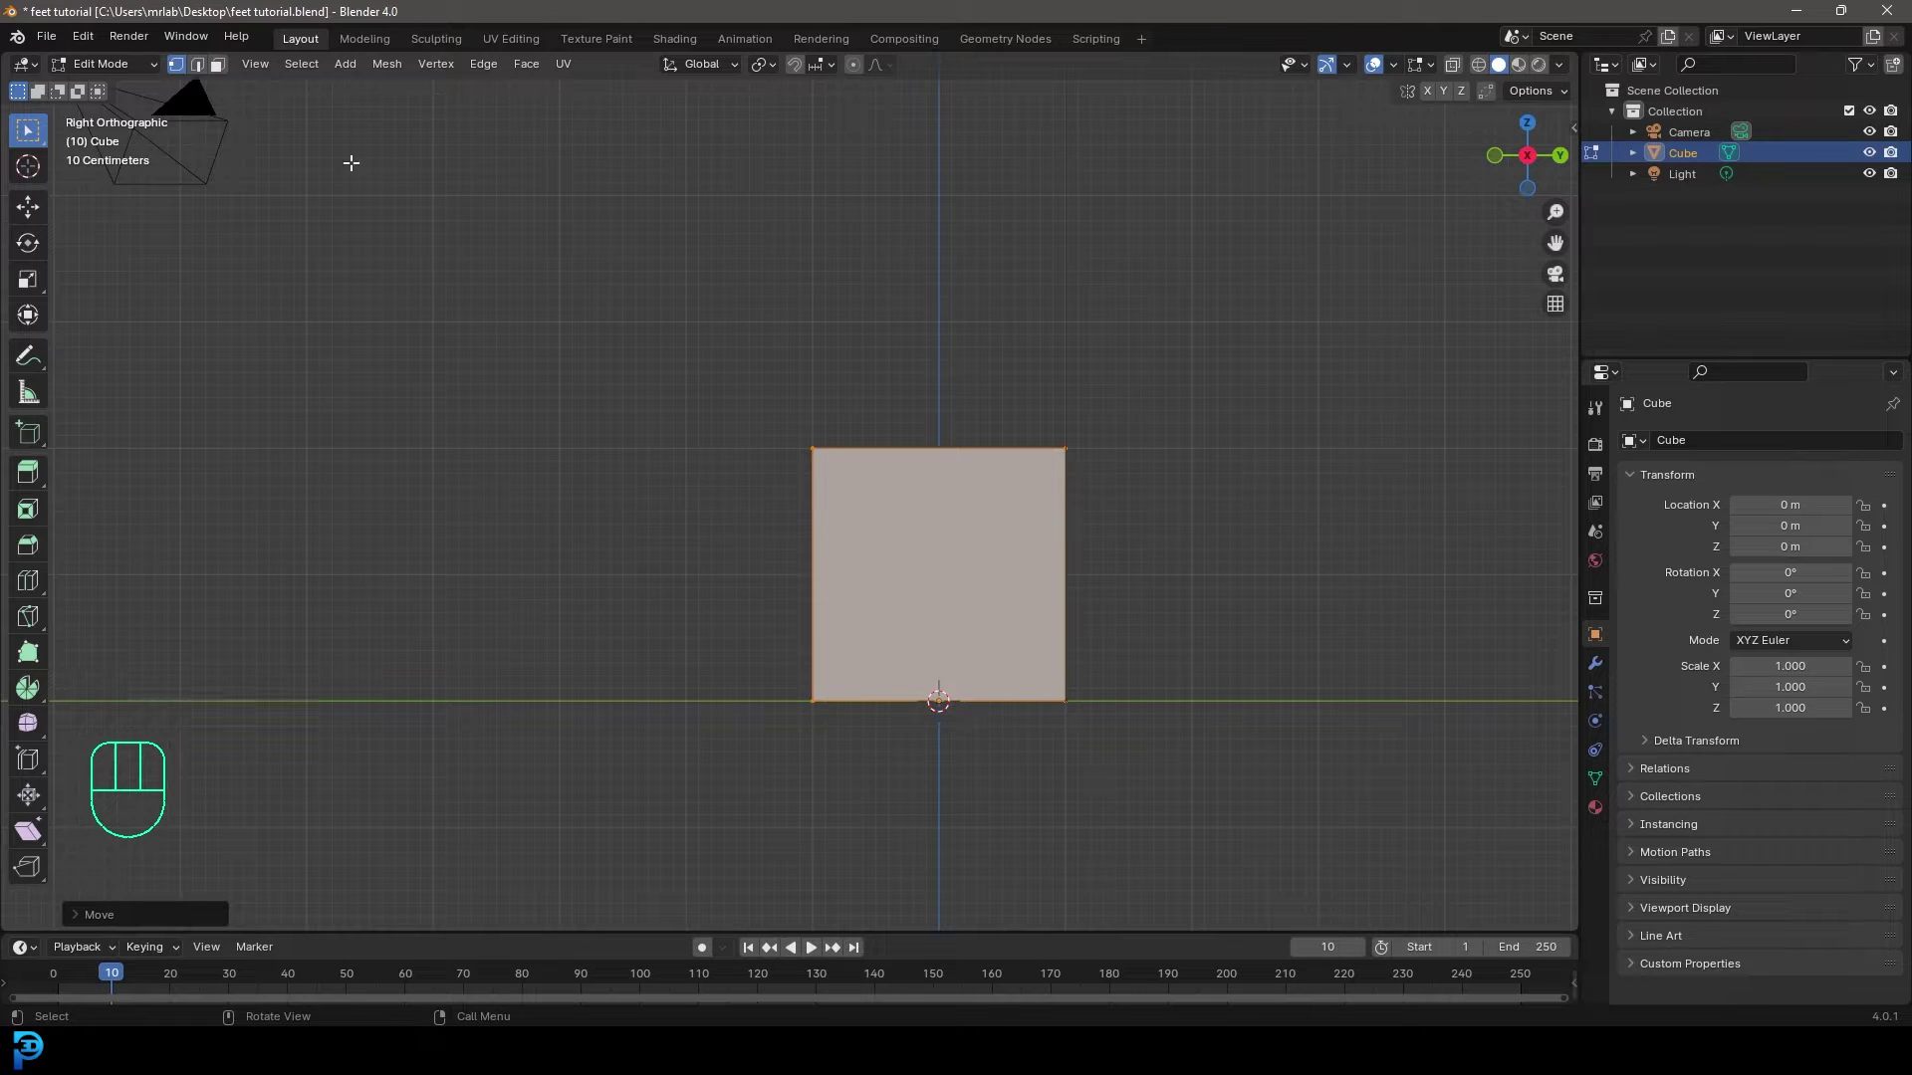
pyautogui.click(1454, 68)
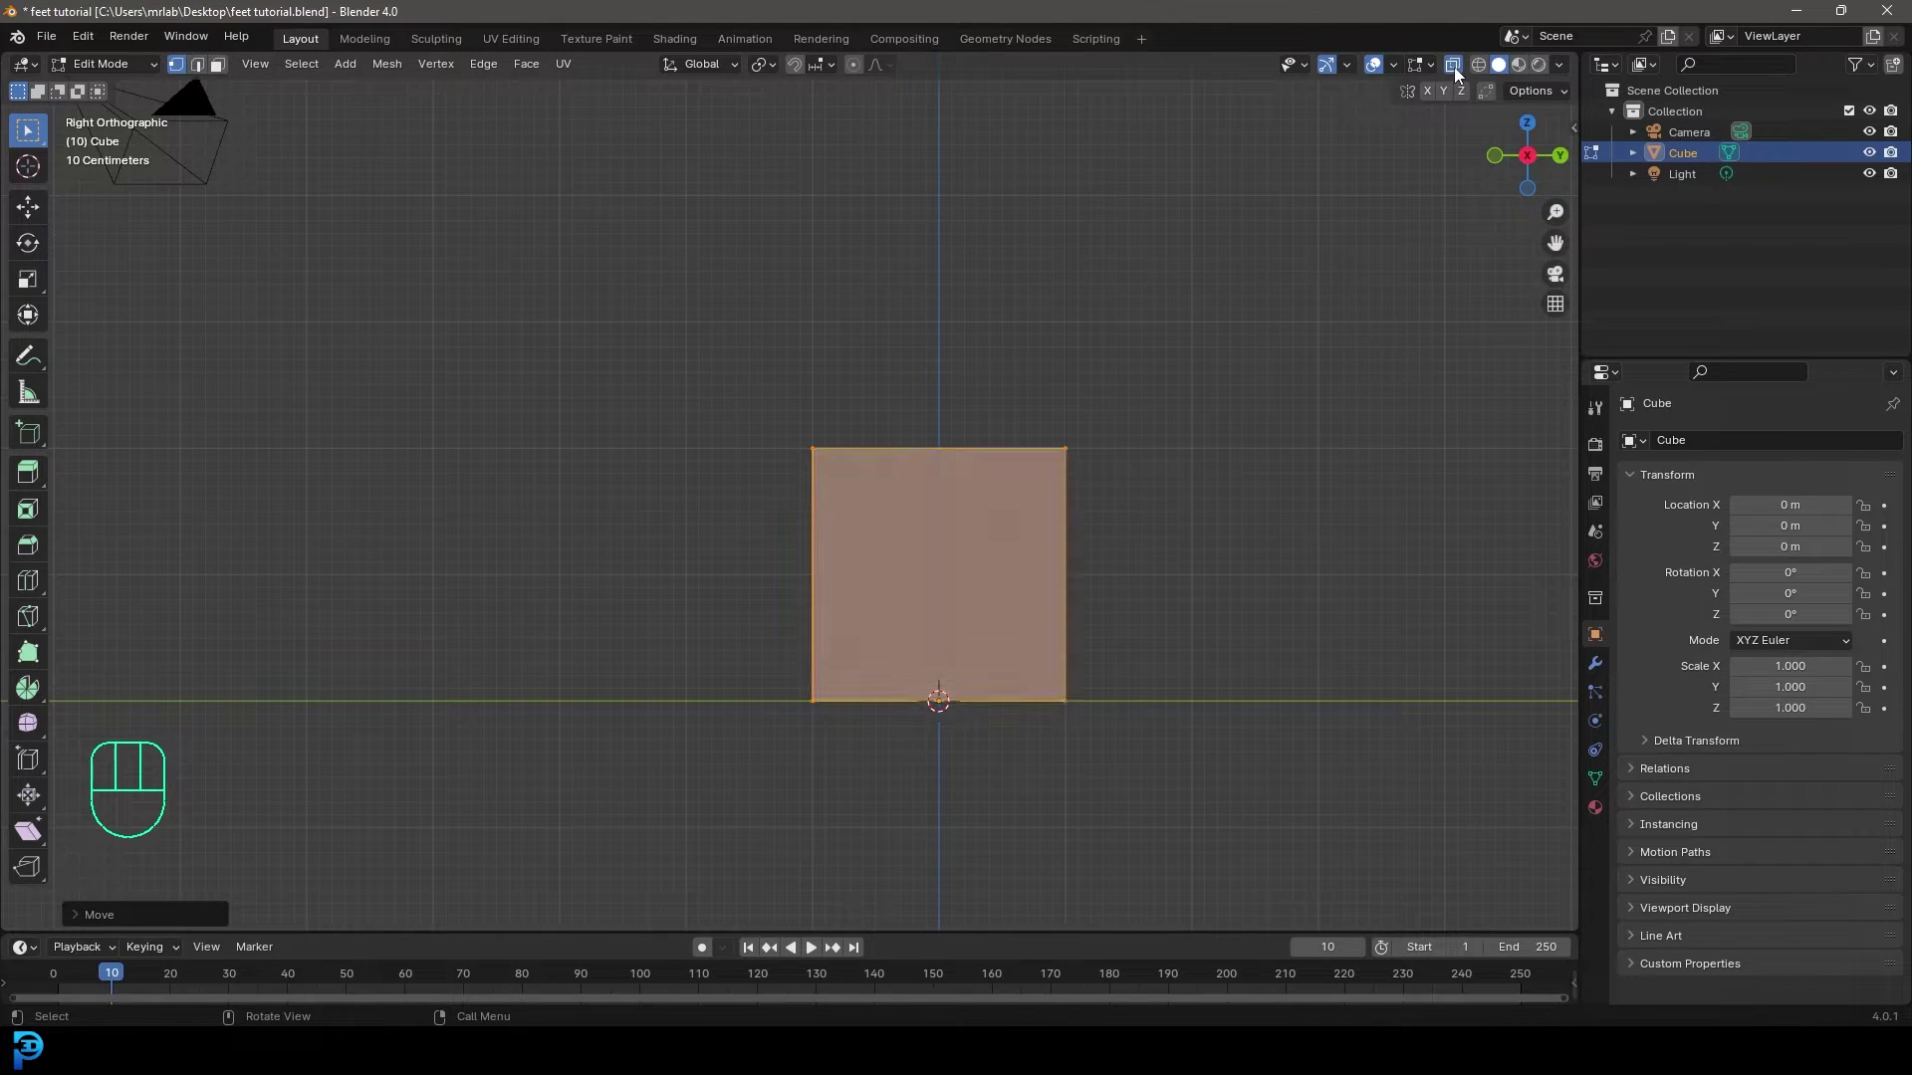
pyautogui.moveTo(571, 890); pyautogui.dragTo(887, 269)
pyautogui.scroll(-5, 887, 504)
pyautogui.scroll(3, 938, 578)
pyautogui.press('e')
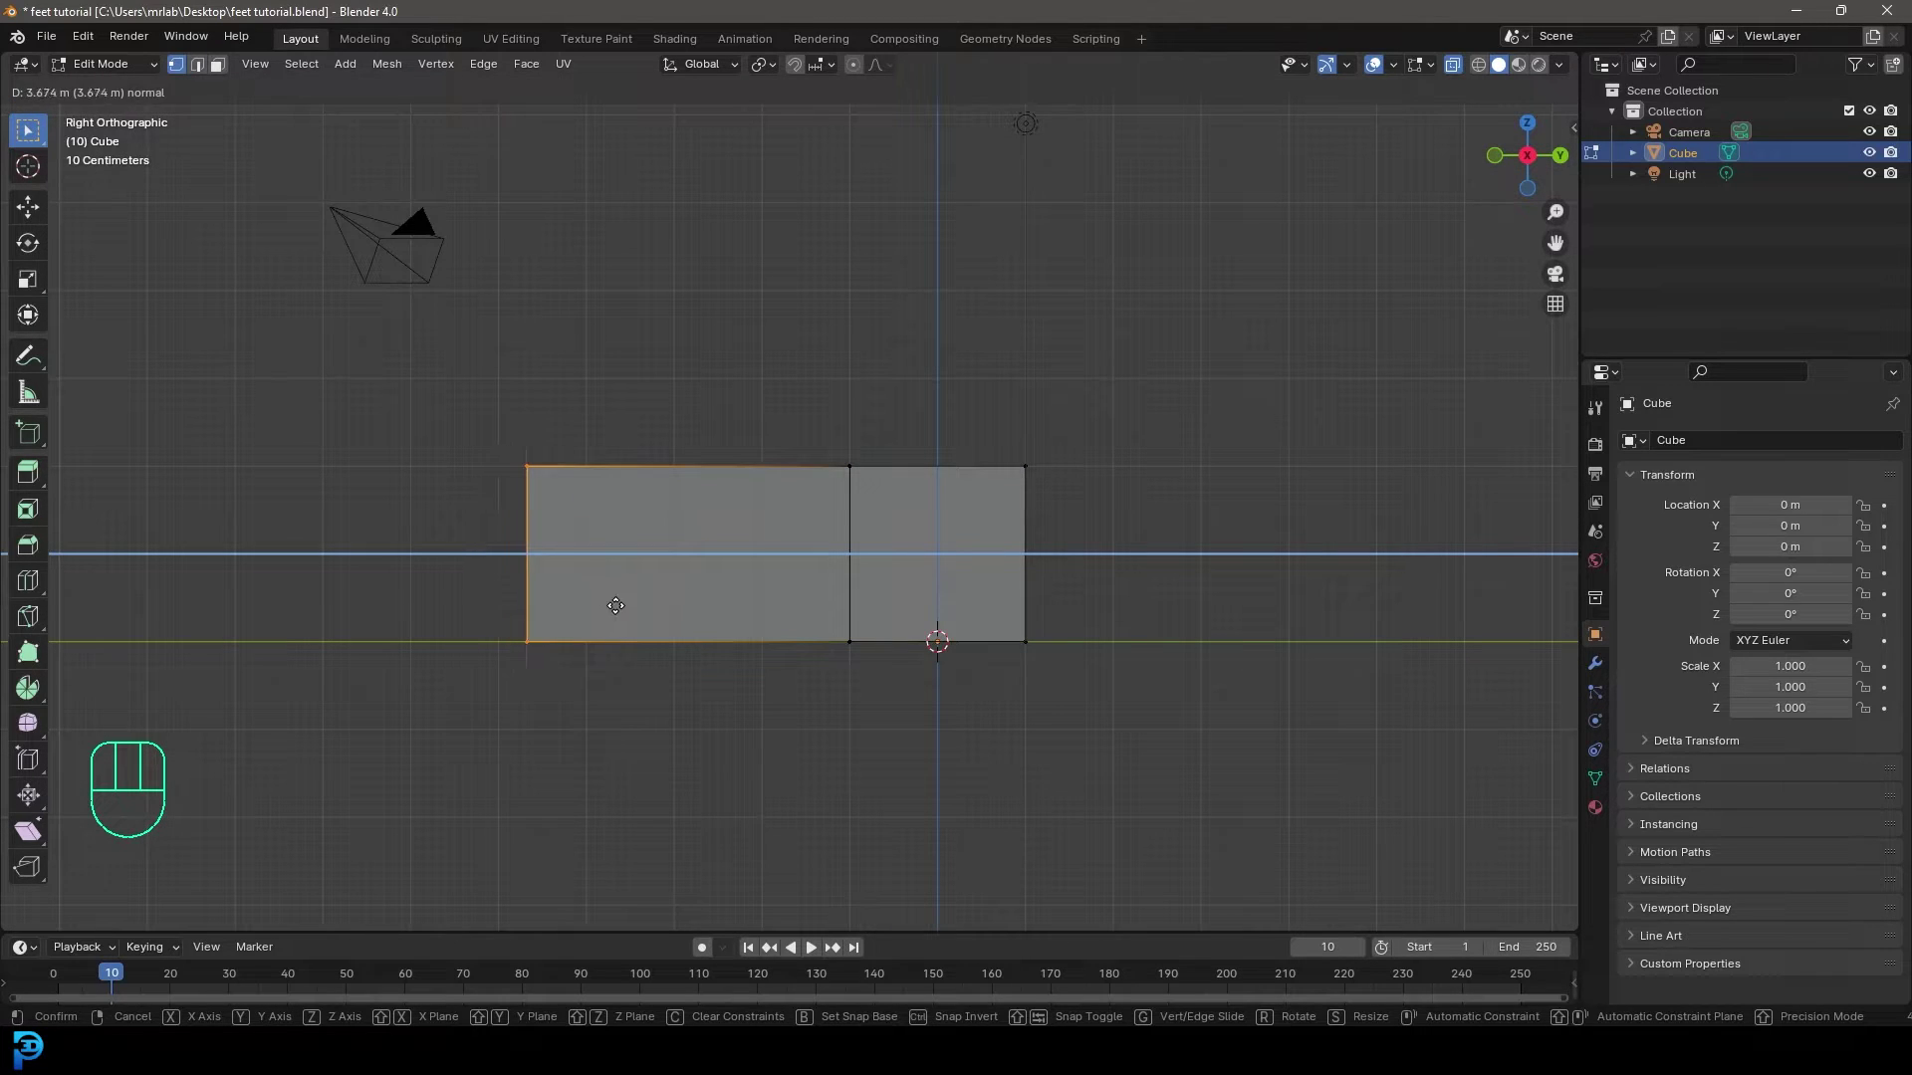
pyautogui.click(617, 606)
# Lower the upper vertices at the foot's front end about 1.04 m along Z so the instep slopes.
pyautogui.moveTo(475, 406); pyautogui.dragTo(564, 555)
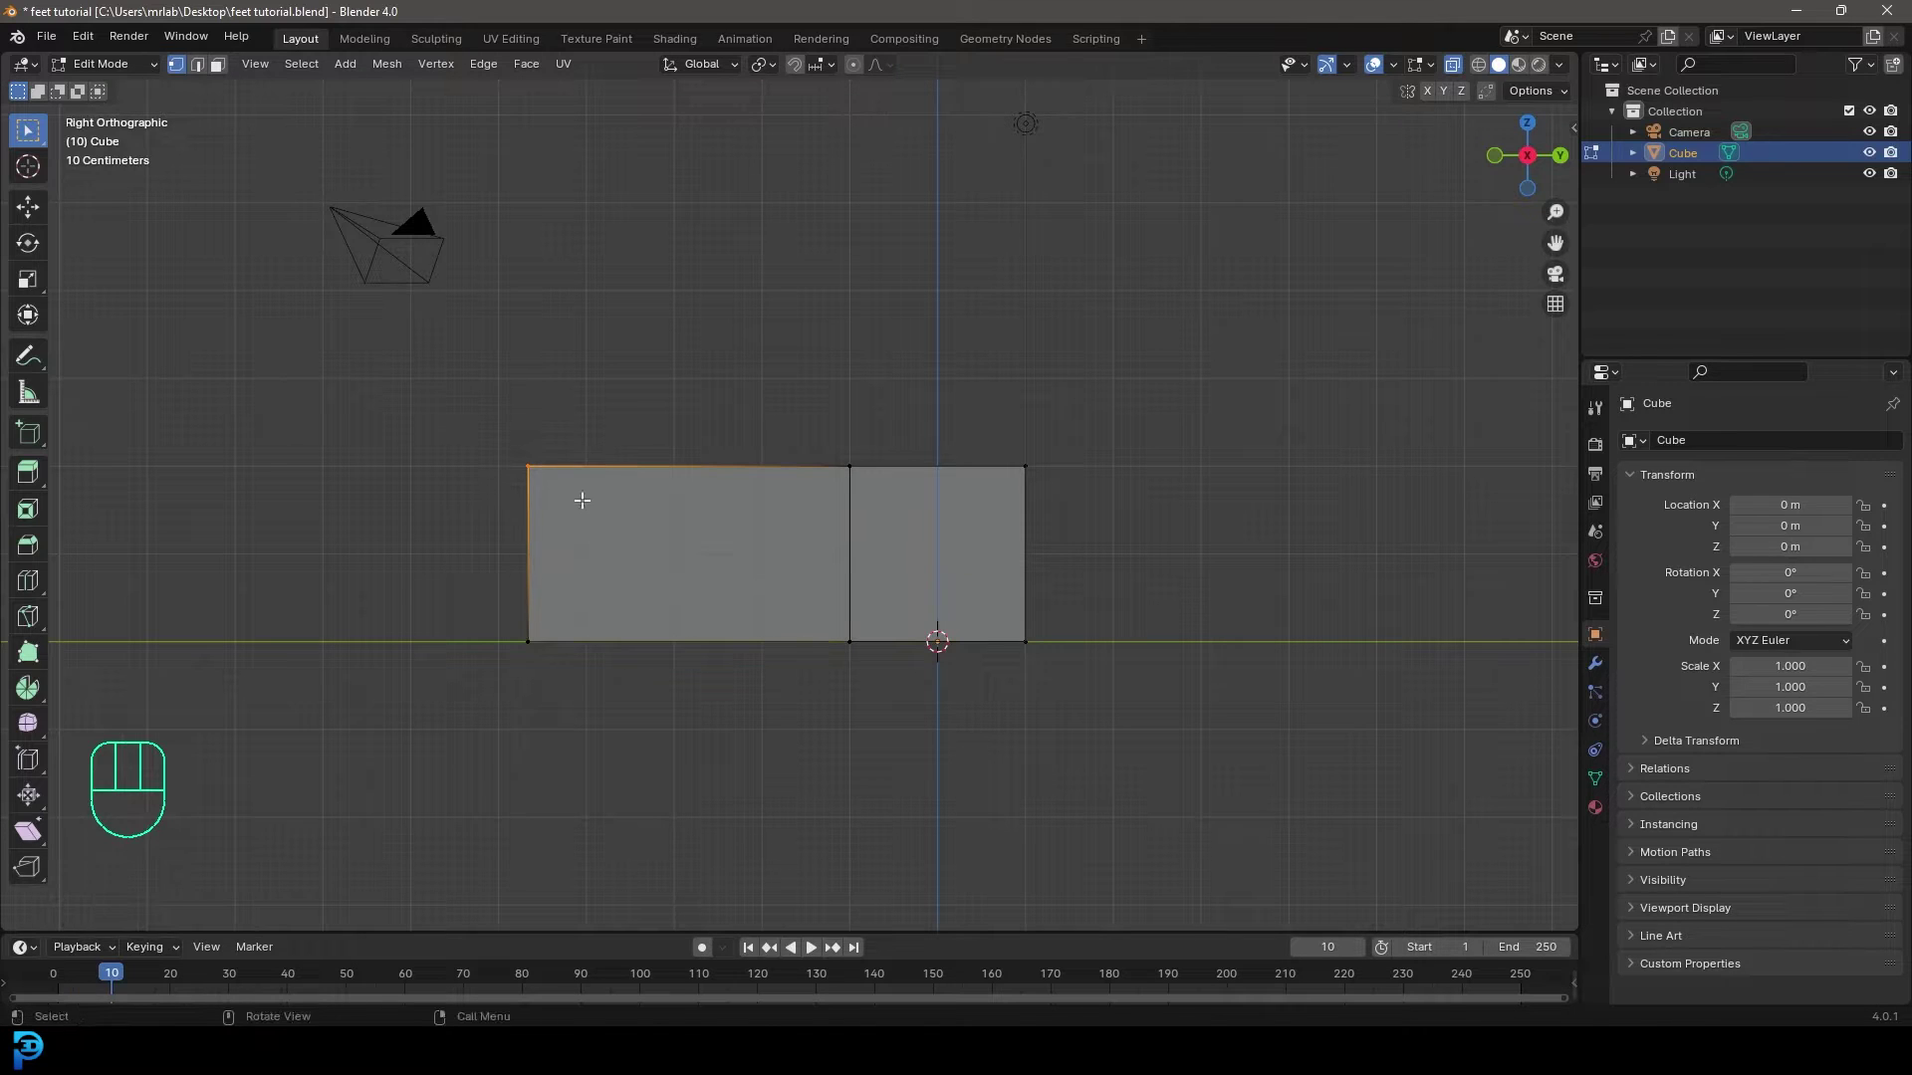
pyautogui.press('g')
pyautogui.press('z')
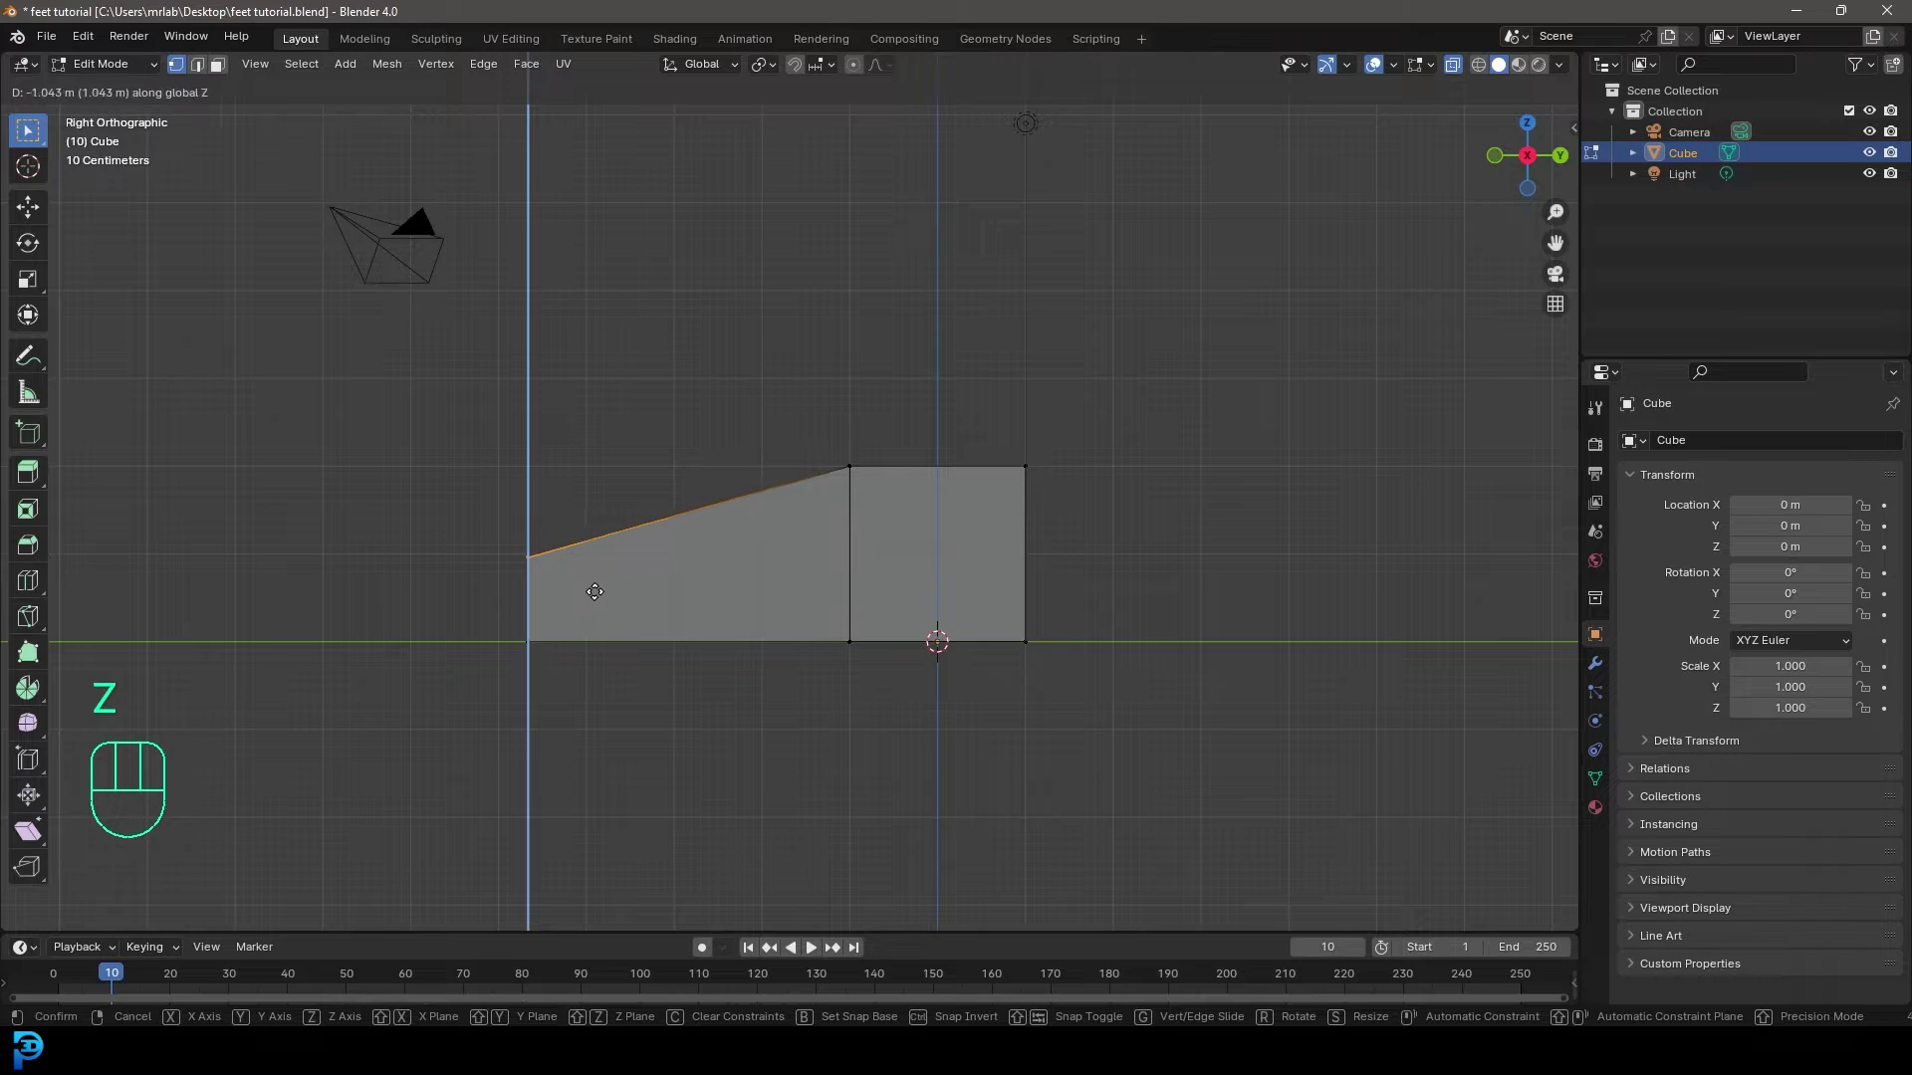
pyautogui.click(592, 590)
# Extrude the top face above the heel upward about 2 m as the ankle and delete its top face.
pyautogui.moveTo(779, 291); pyautogui.dragTo(1113, 534)
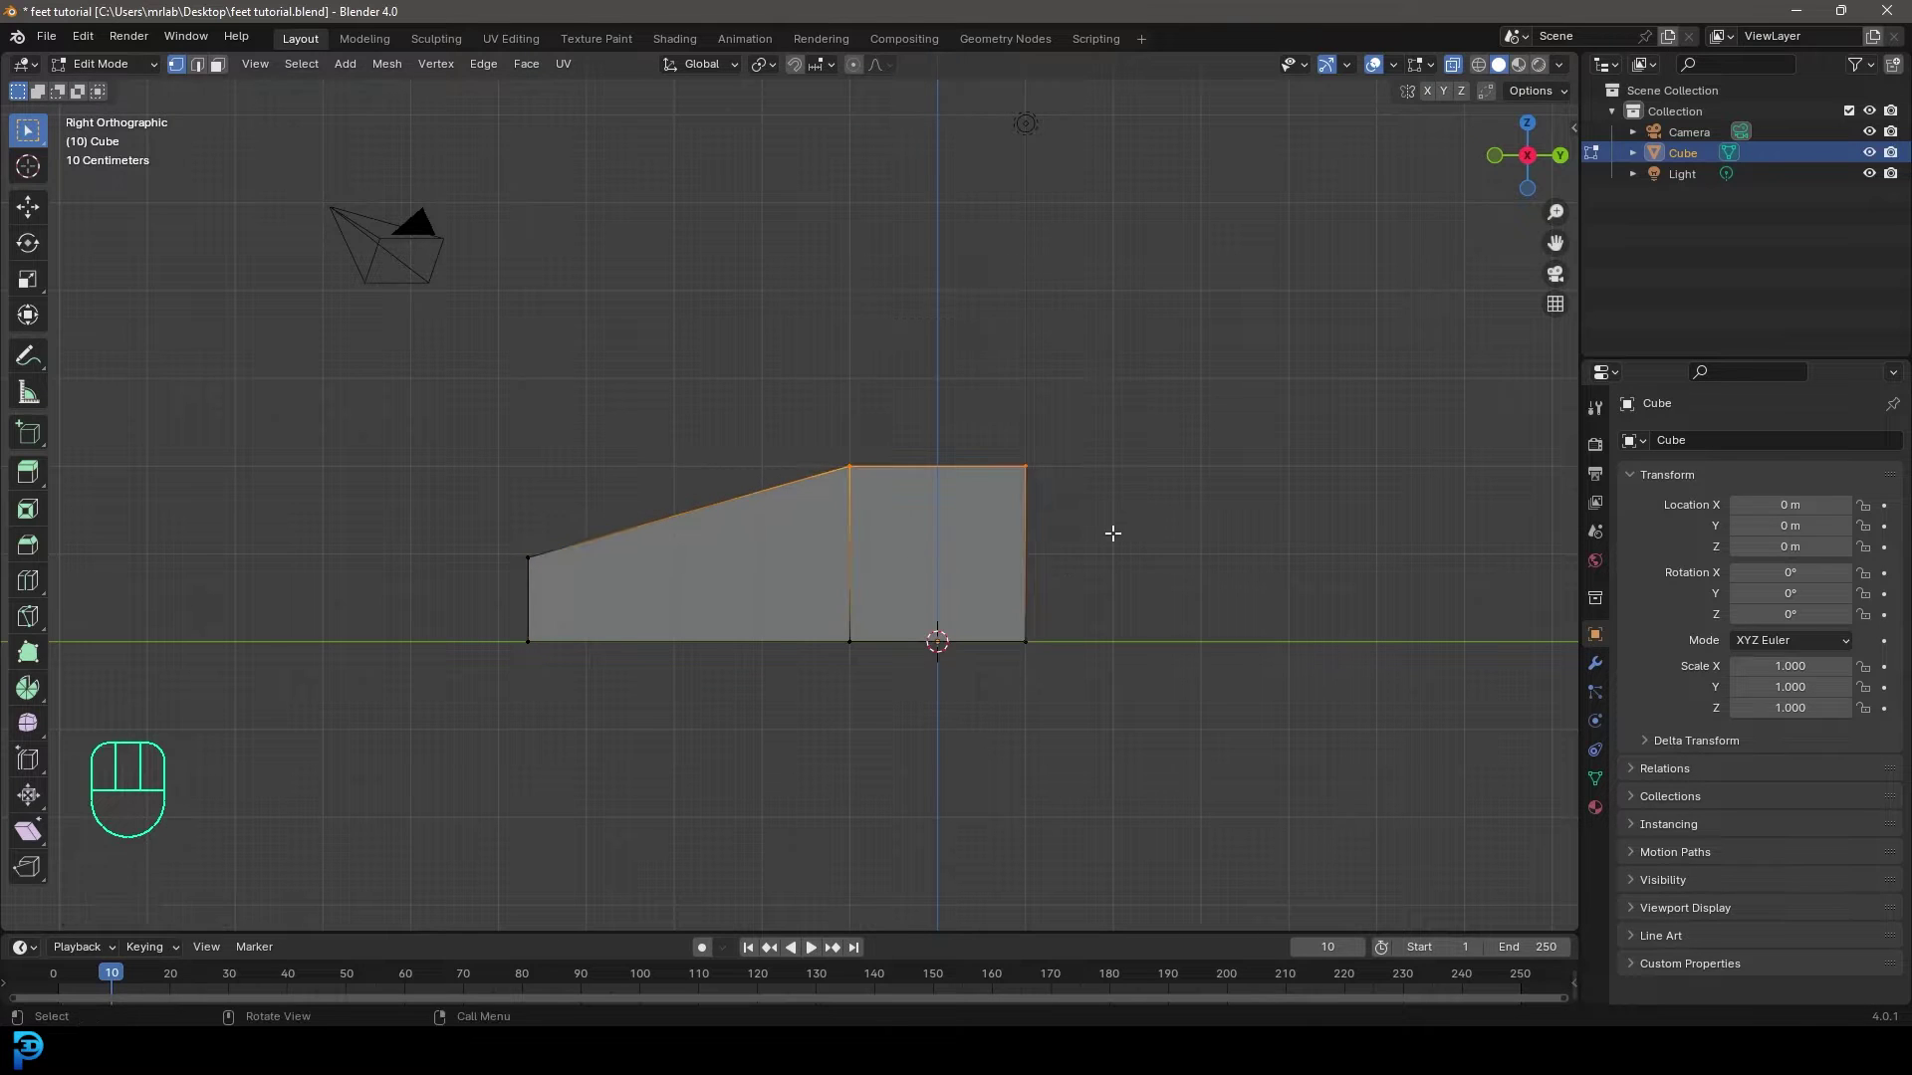
pyautogui.press('e')
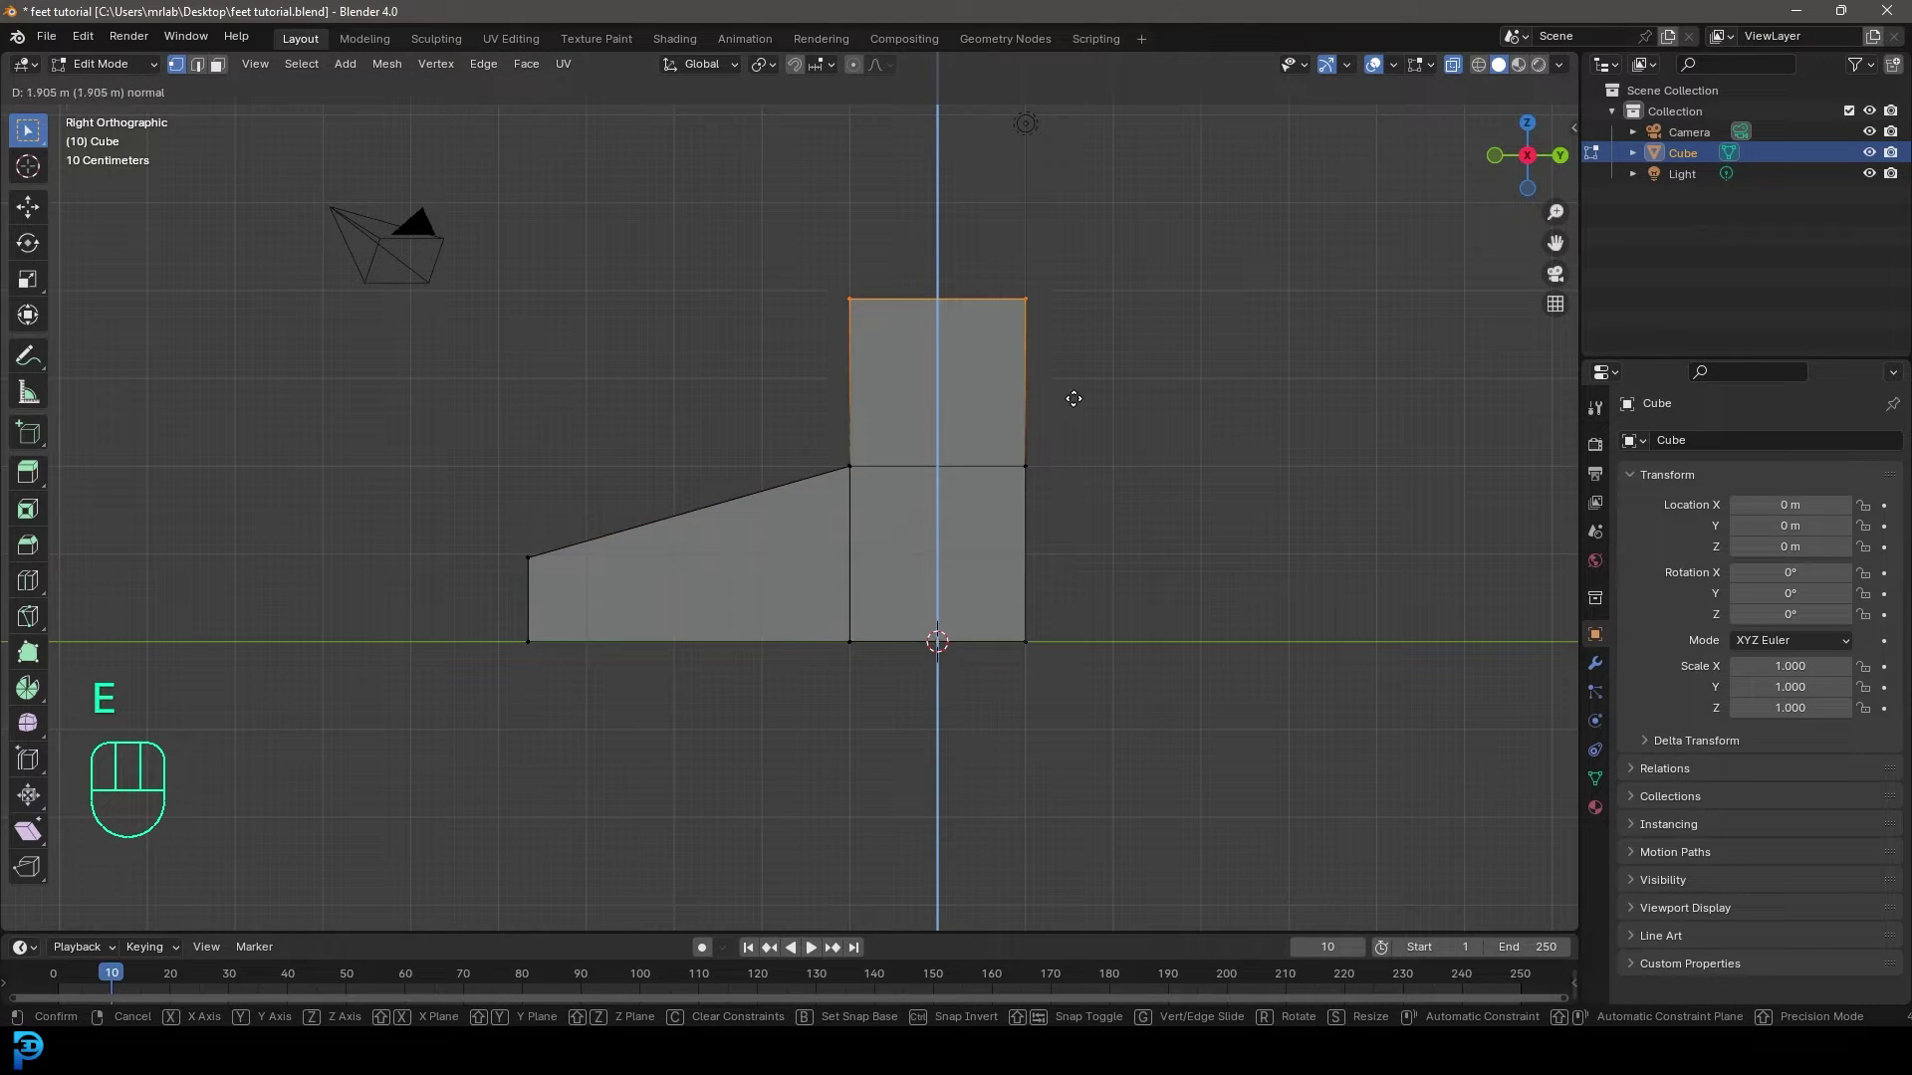
pyautogui.click(1065, 378)
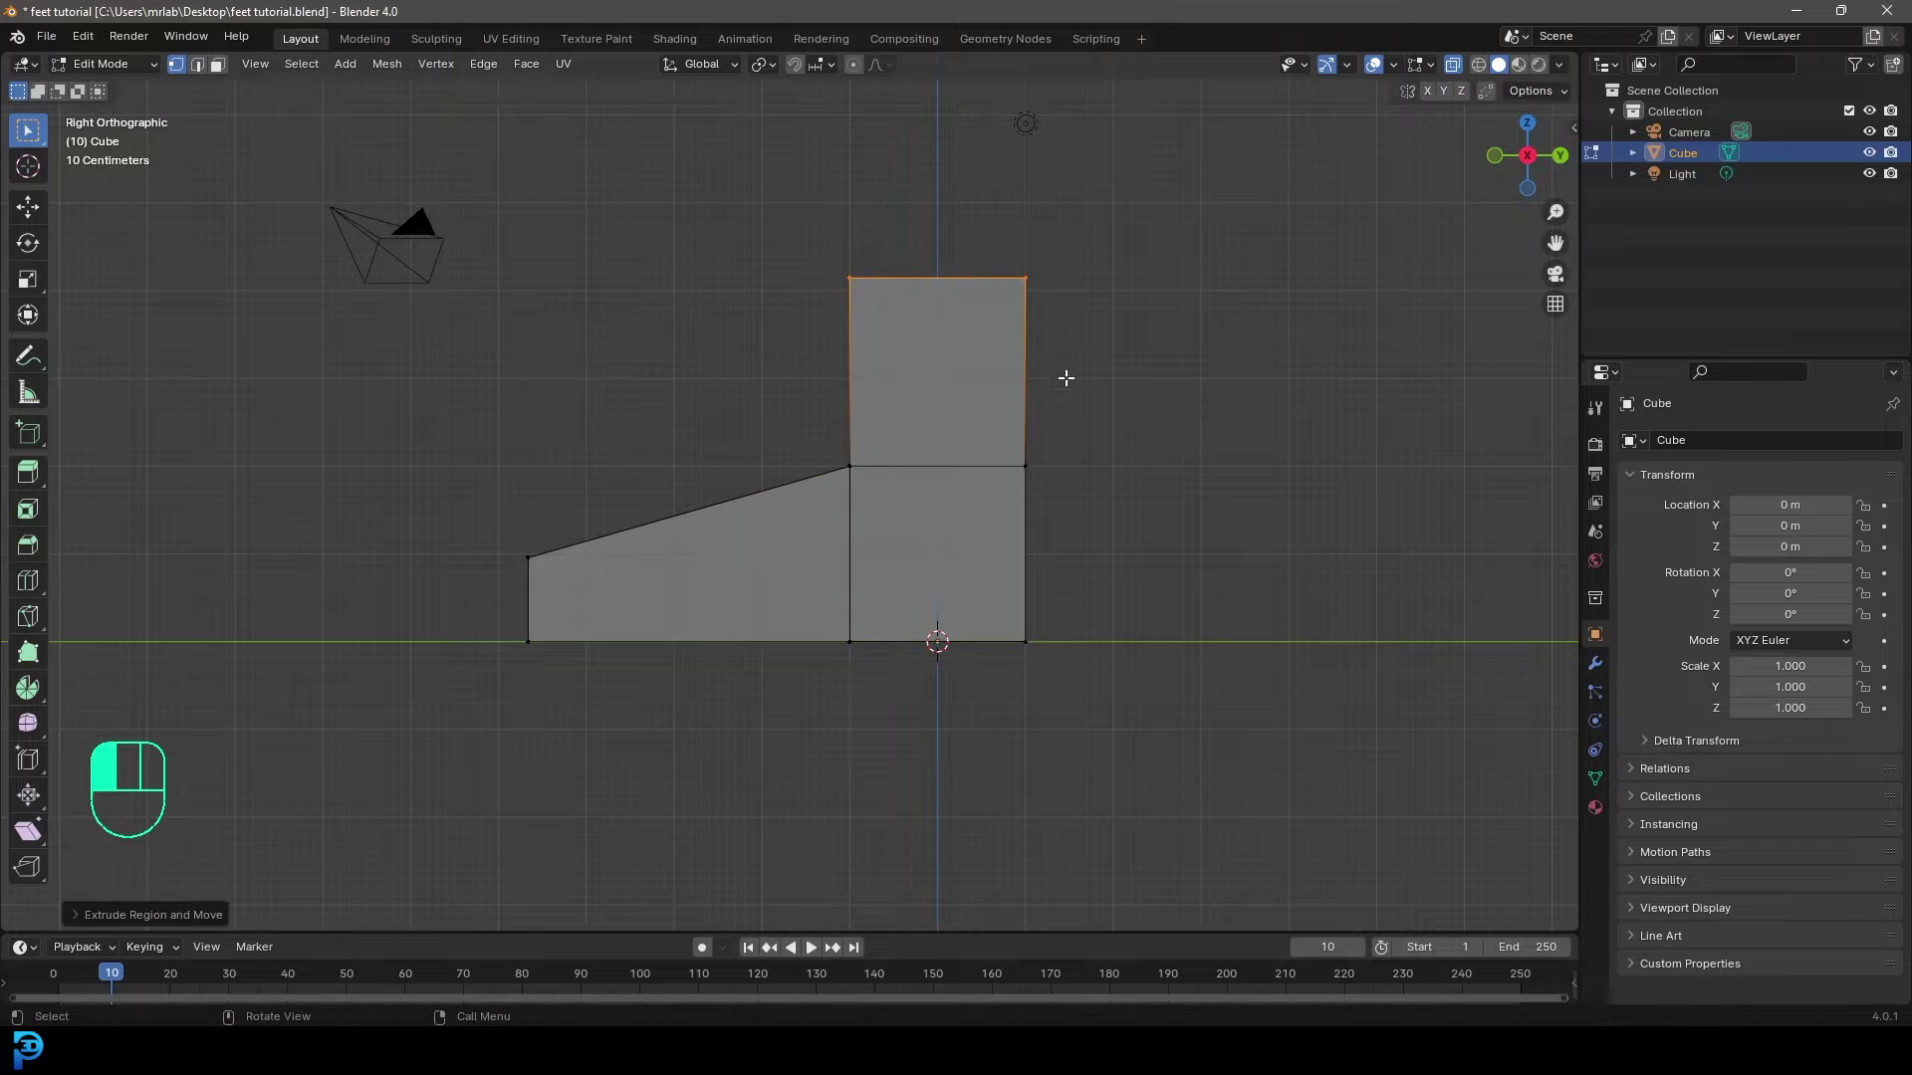
pyautogui.press('x')
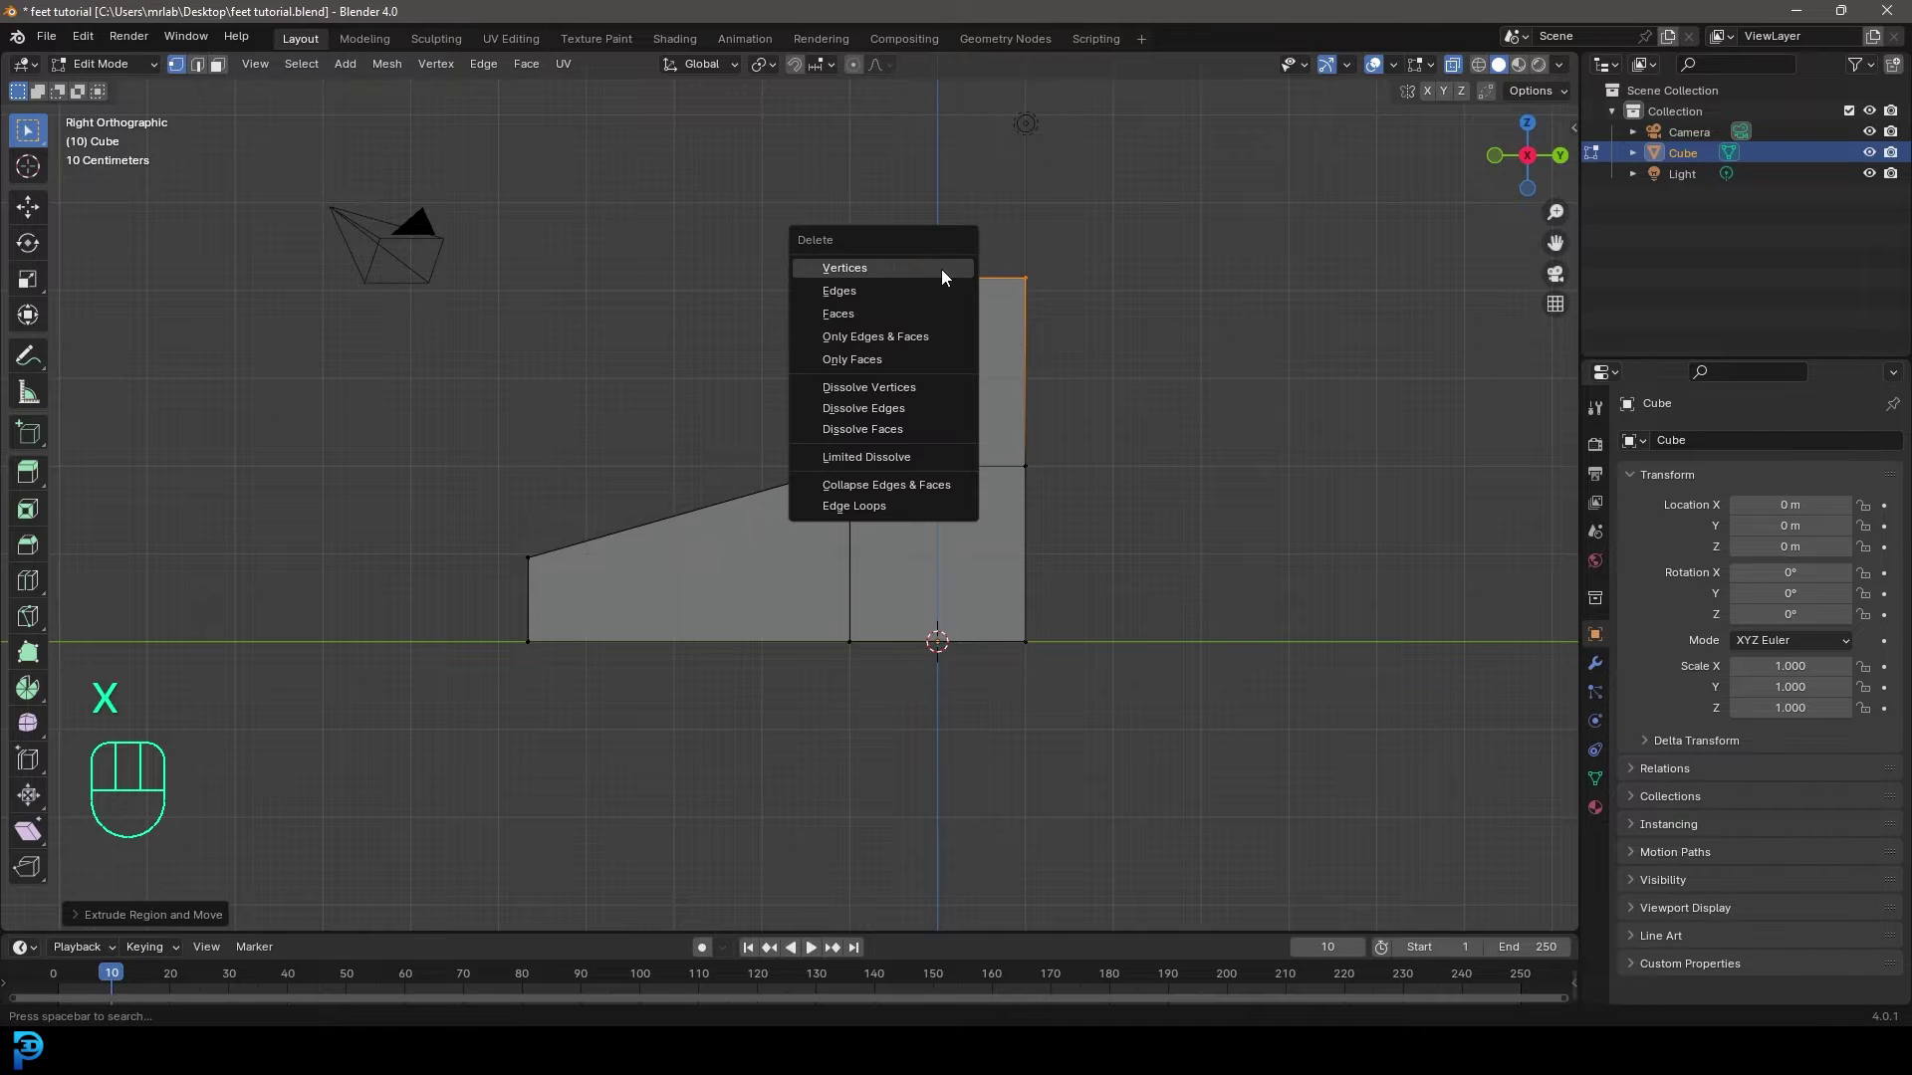
pyautogui.click(876, 314)
# Widen the foot's front end slightly by scaling its vertices along X in the top view.
pyautogui.moveTo(875, 311); pyautogui.dragTo(934, 485, button='middle')
pyautogui.press('KP_7')
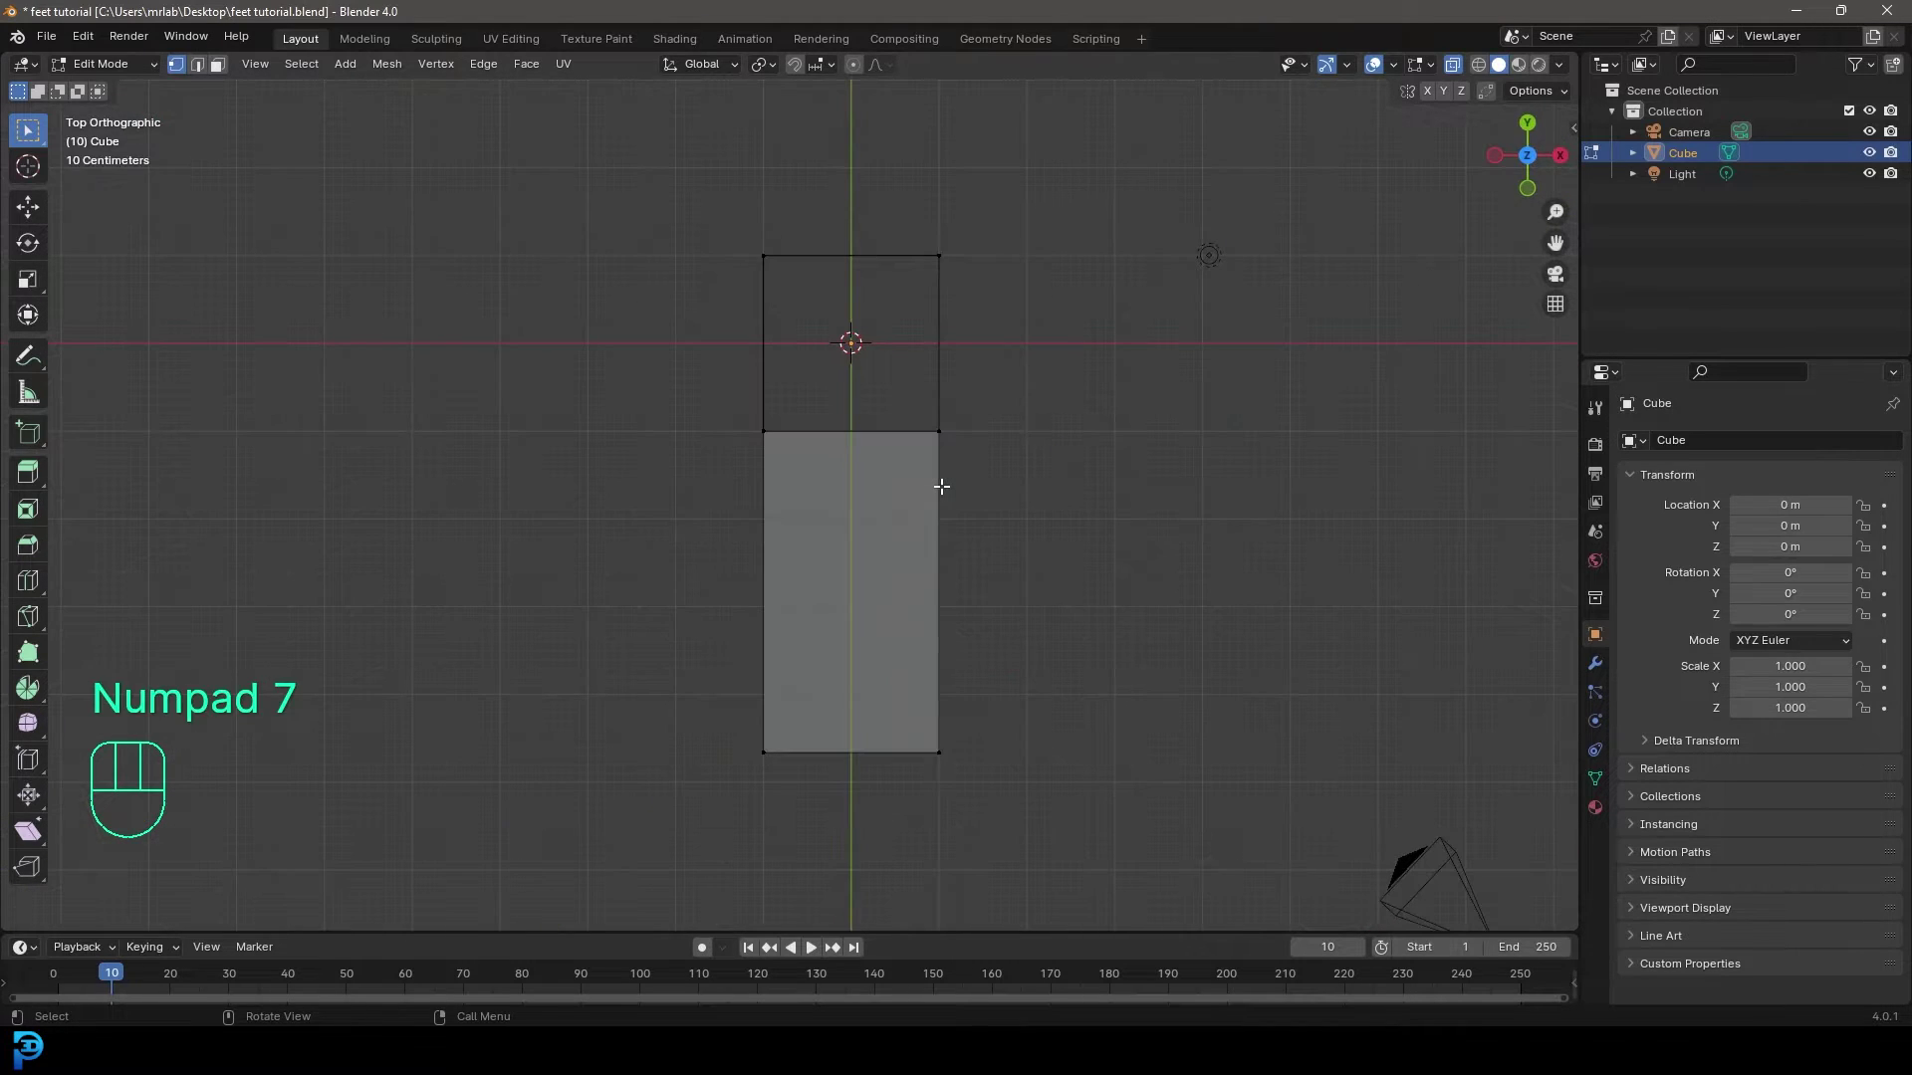
pyautogui.moveTo(718, 803); pyautogui.dragTo(1095, 677)
pyautogui.press('s')
pyautogui.press('x')
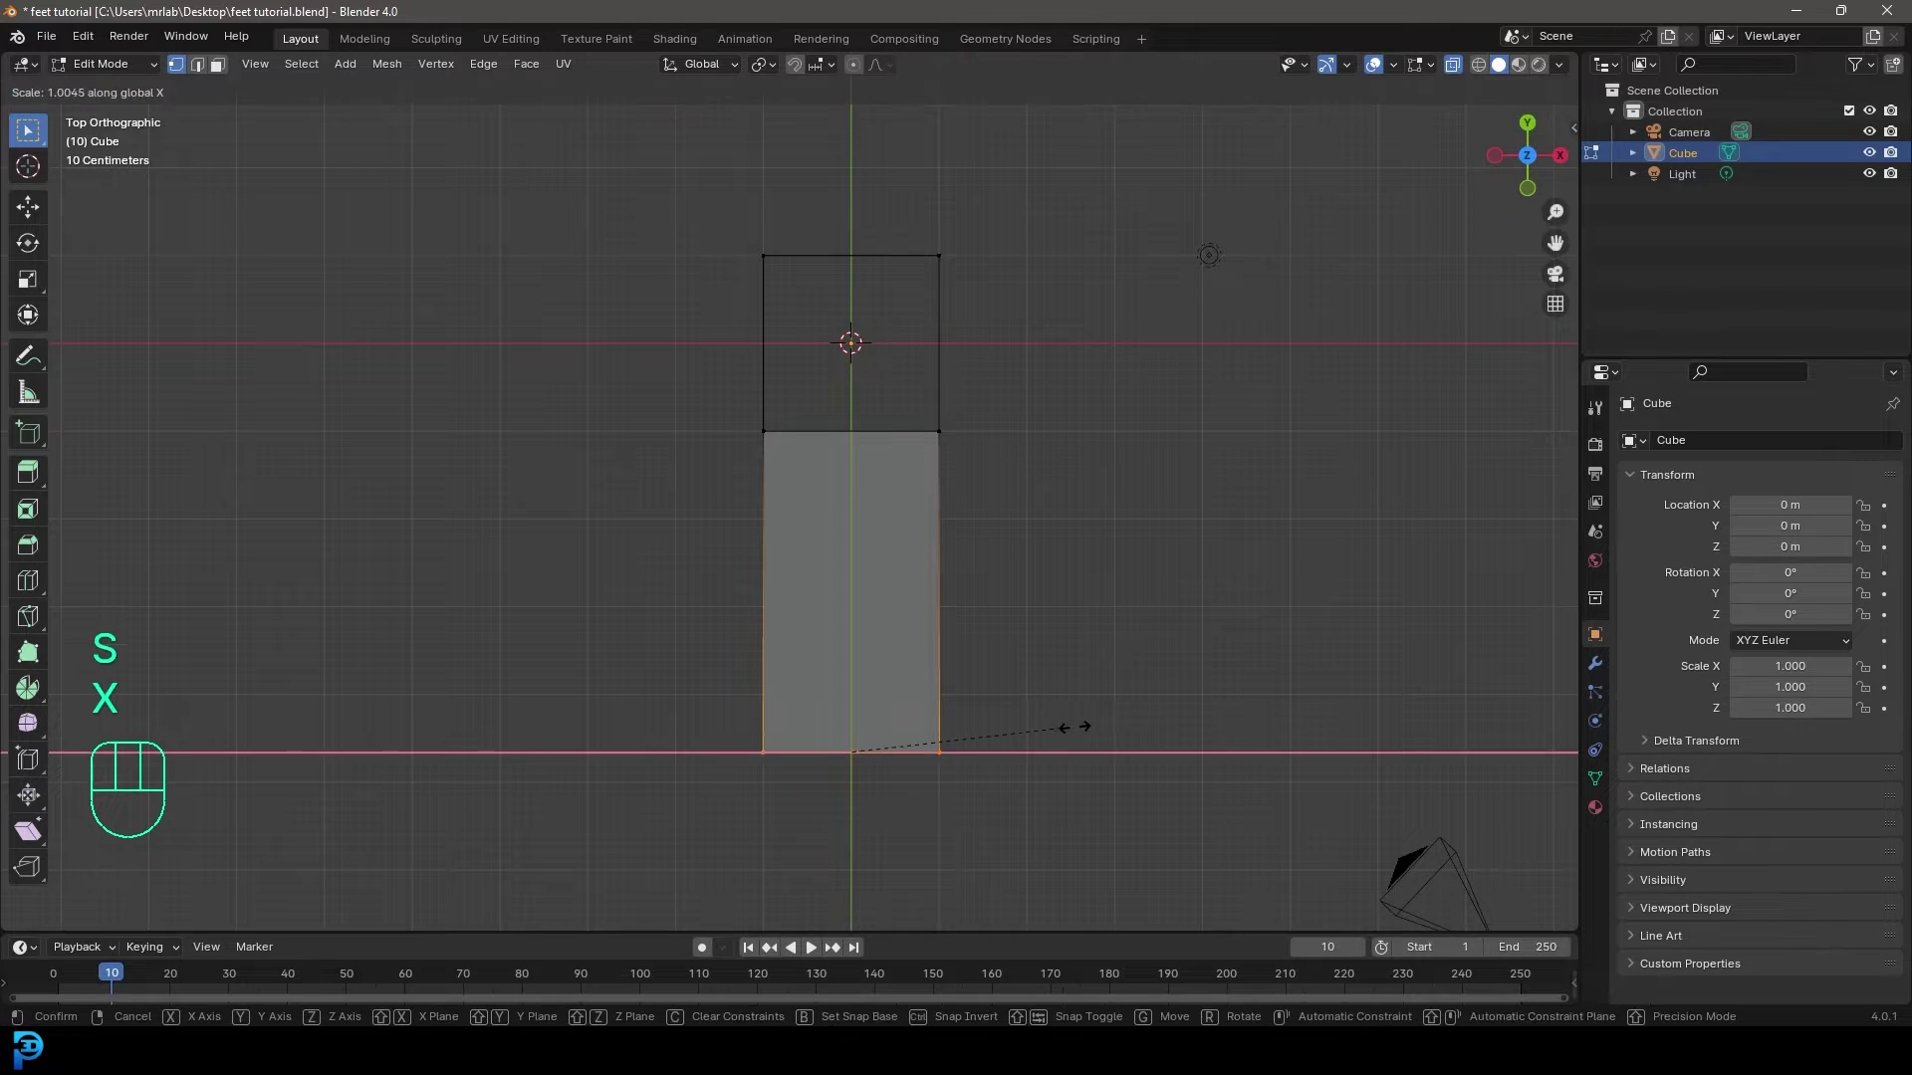
pyautogui.click(1108, 727)
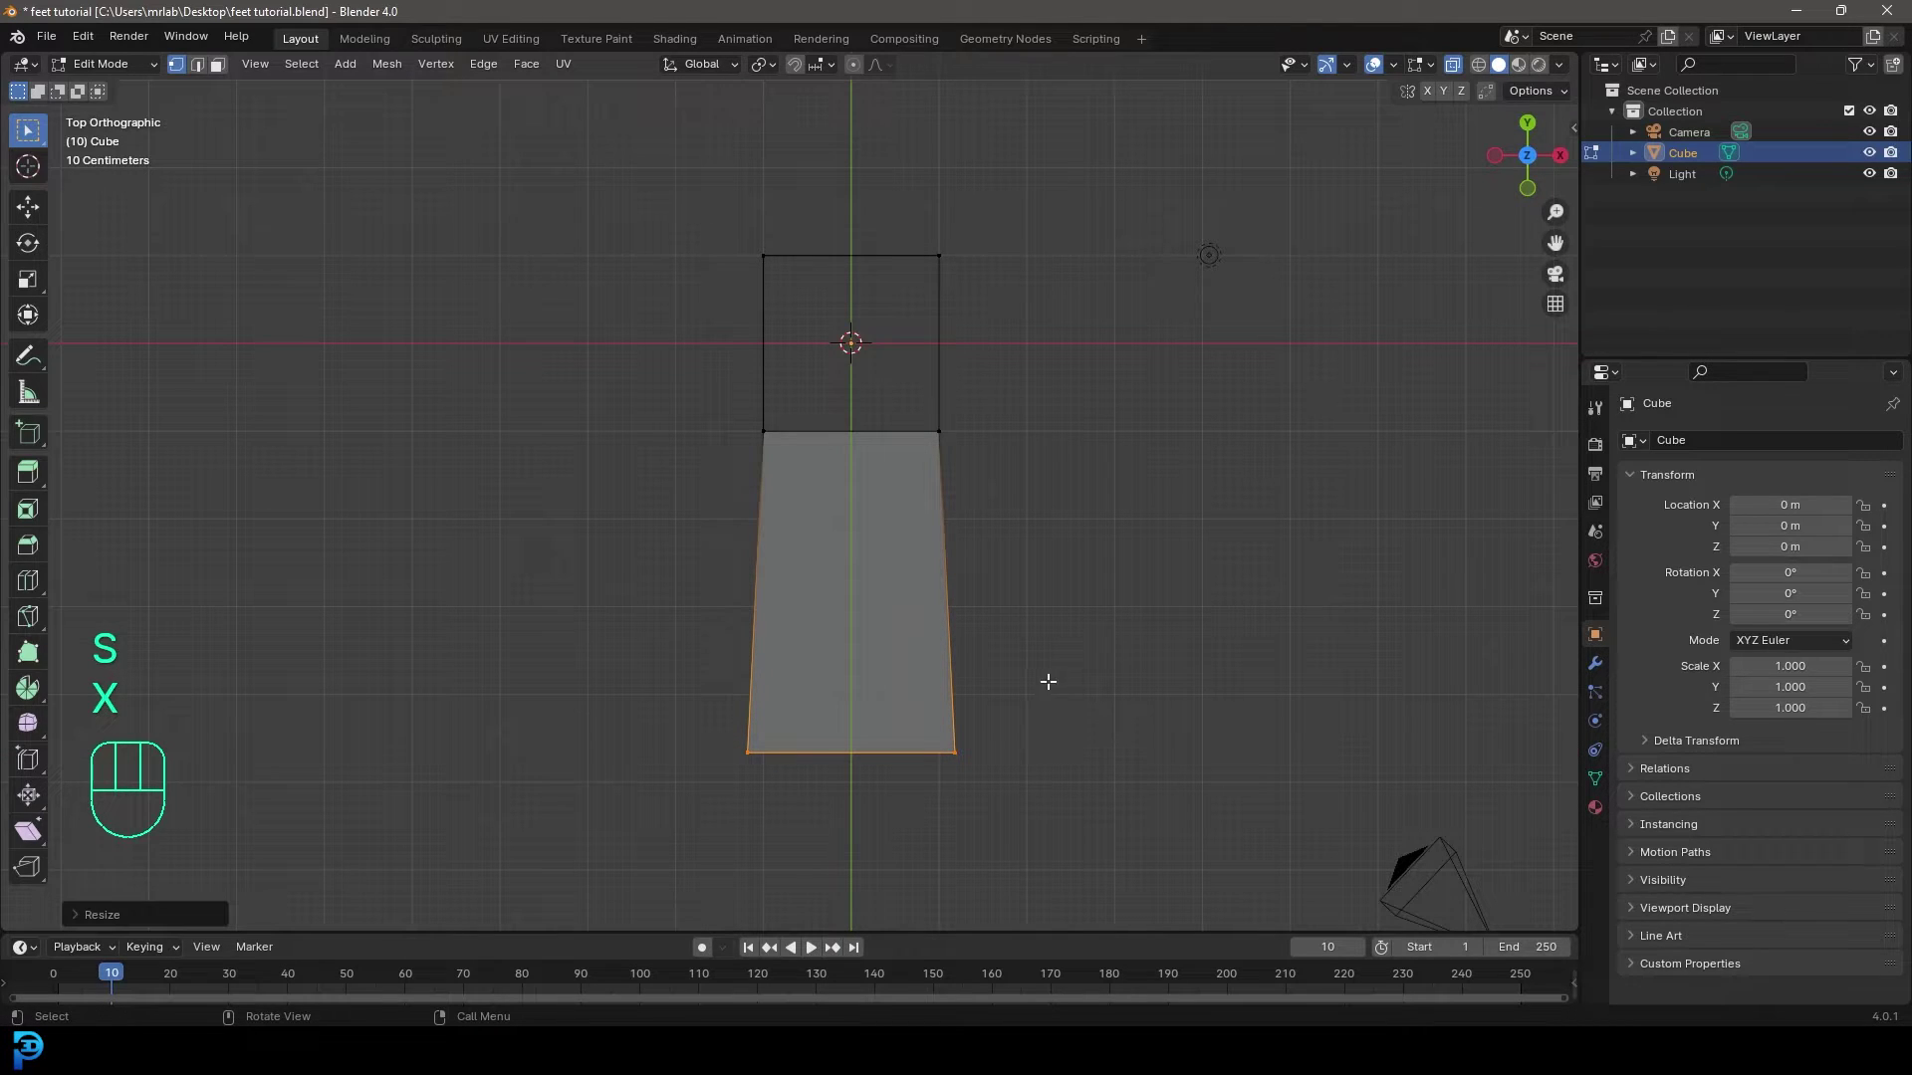
# Add loop cuts lengthwise through the middle of the foot, through the middle of the leg's depth, and horizontally around the foot.
pyautogui.hotkey('ctrl', 'r')
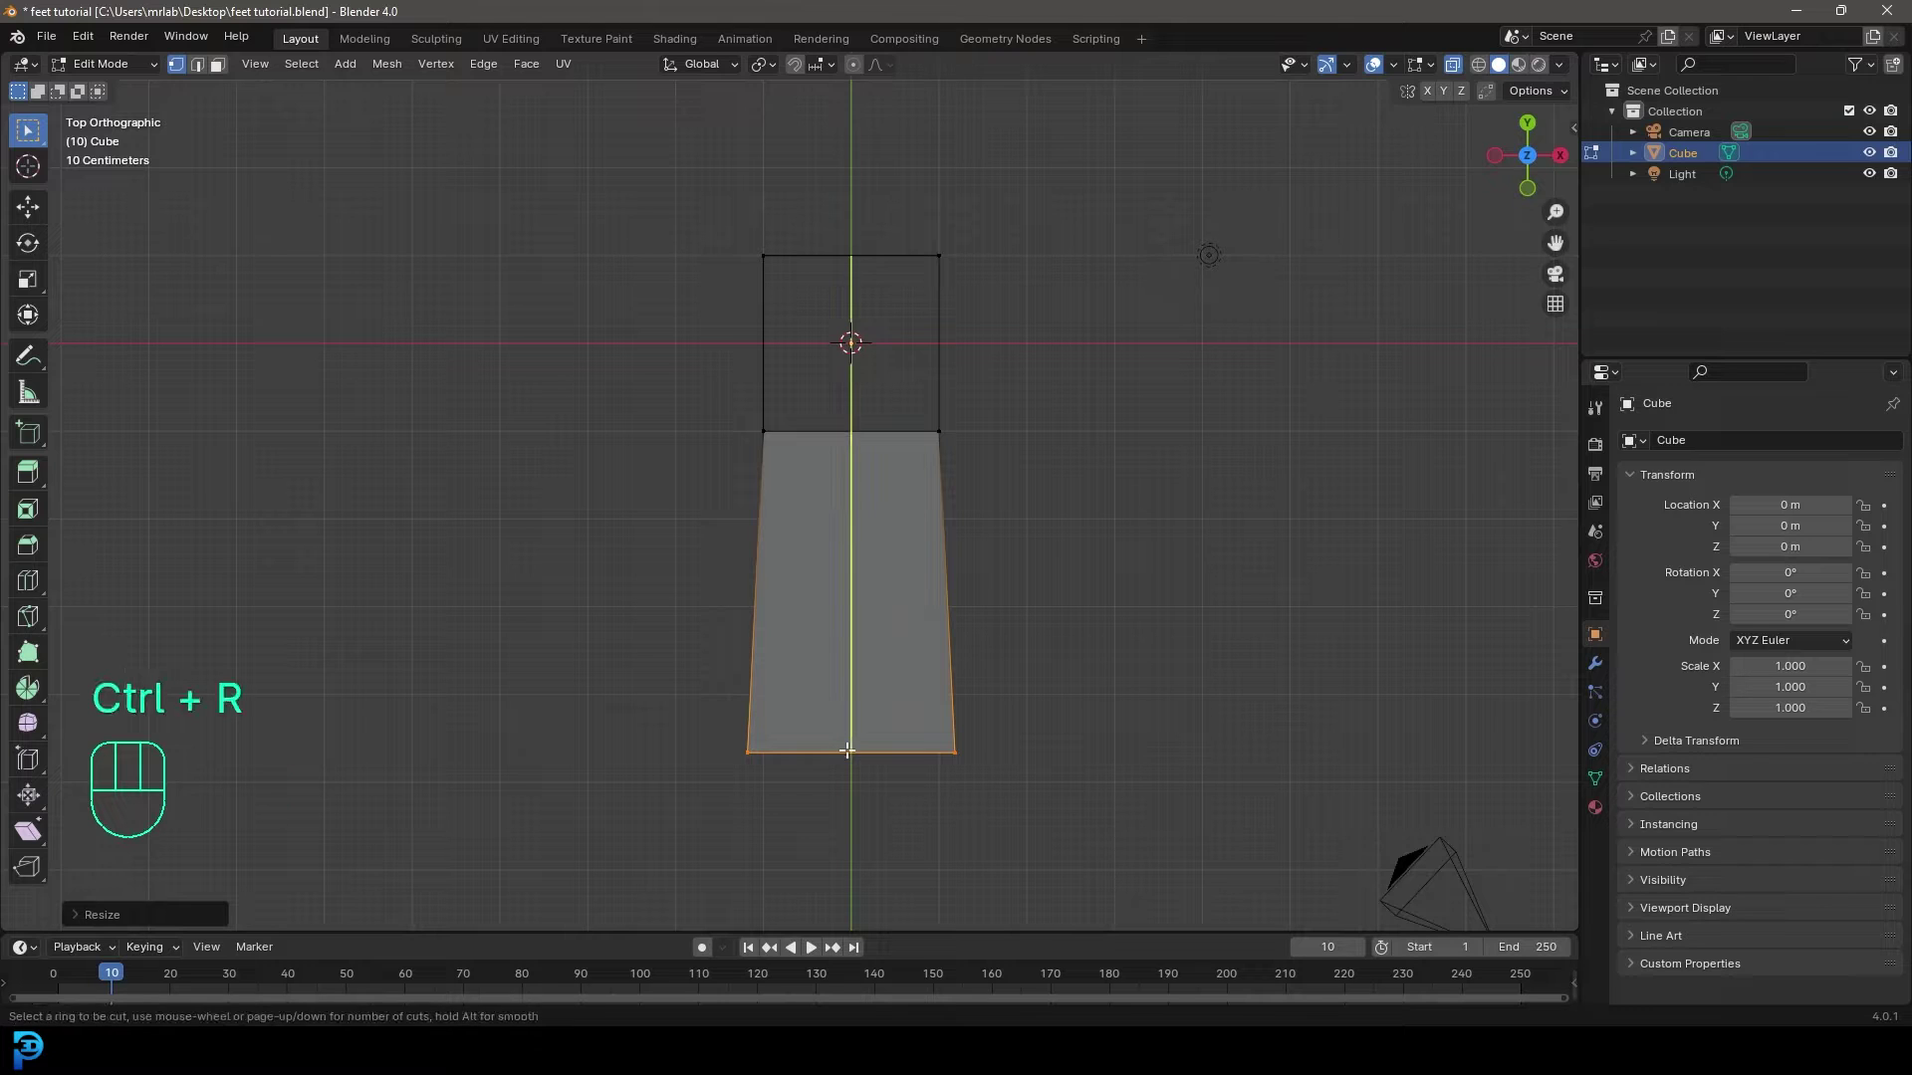
pyautogui.moveTo(854, 722); pyautogui.dragTo(893, 678, button='middle')
pyautogui.hotkey('ctrl', 'r')
pyautogui.click(786, 750)
pyautogui.moveTo(785, 750); pyautogui.dragTo(944, 465, button='middle')
pyautogui.hotkey('ctrl', 'r')
pyautogui.click(936, 477)
pyautogui.moveTo(755, 594); pyautogui.dragTo(661, 648, button='middle')
pyautogui.hotkey('ctrl', 'r')
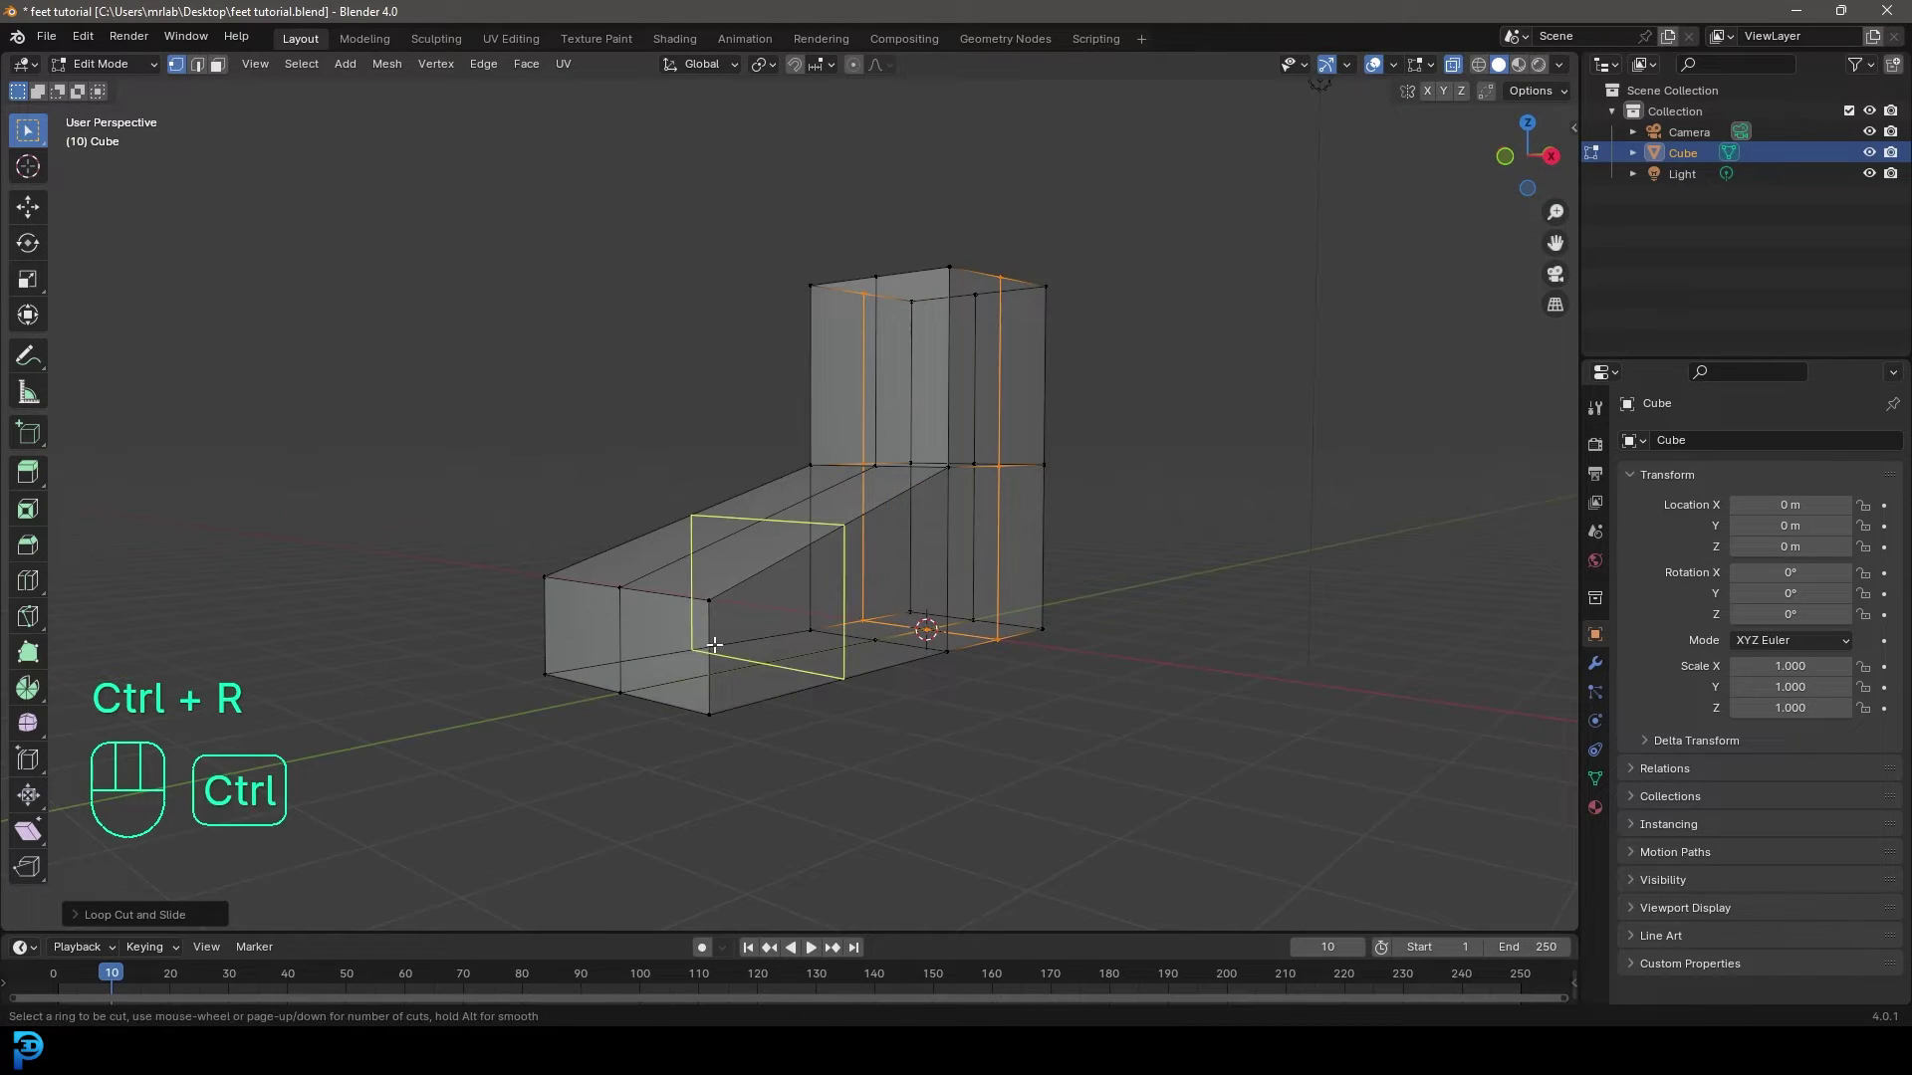
pyautogui.click(1017, 572)
# Extrude the foot's front end forward about 0.48 m in the top view.
pyautogui.moveTo(1105, 627); pyautogui.dragTo(1050, 702, button='middle')
pyautogui.moveTo(863, 658); pyautogui.dragTo(923, 638, button='middle')
pyautogui.press('KP_7')
pyautogui.moveTo(633, 815); pyautogui.dragTo(1097, 714)
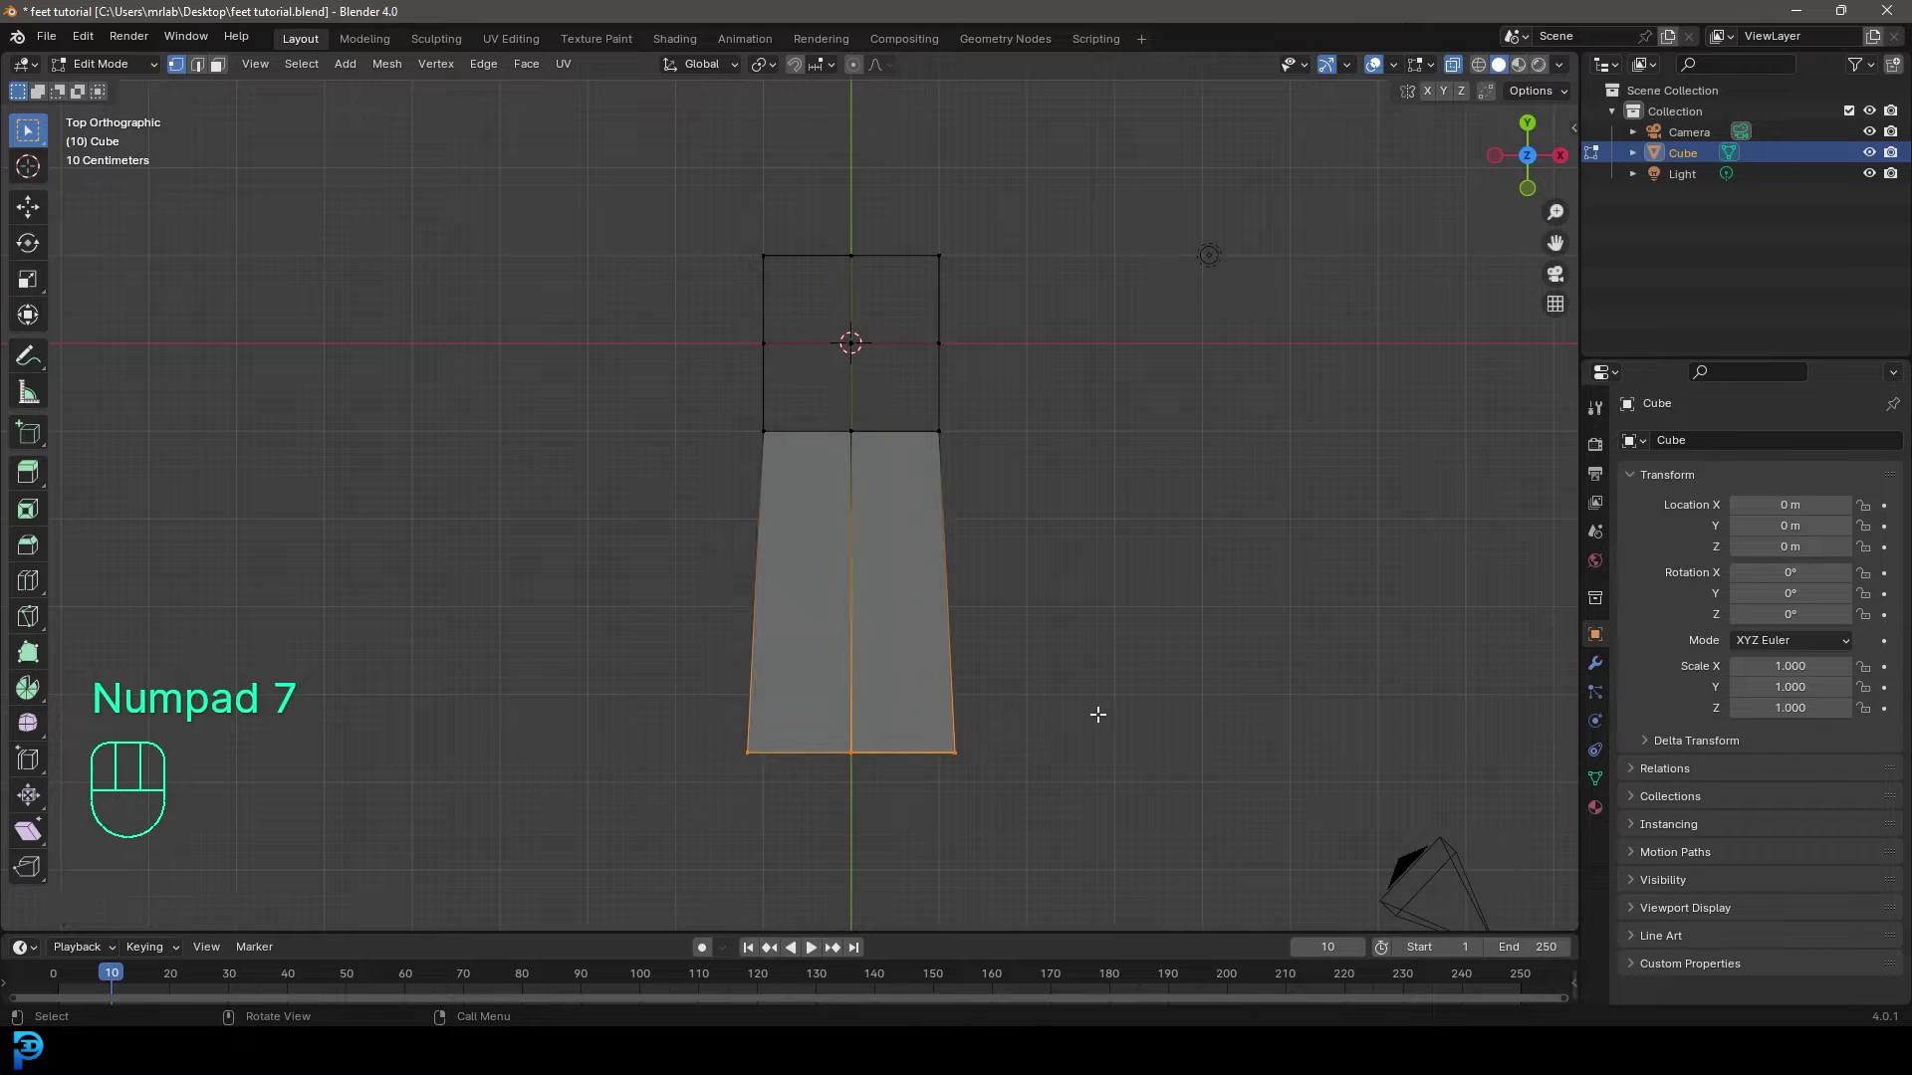
pyautogui.press('e')
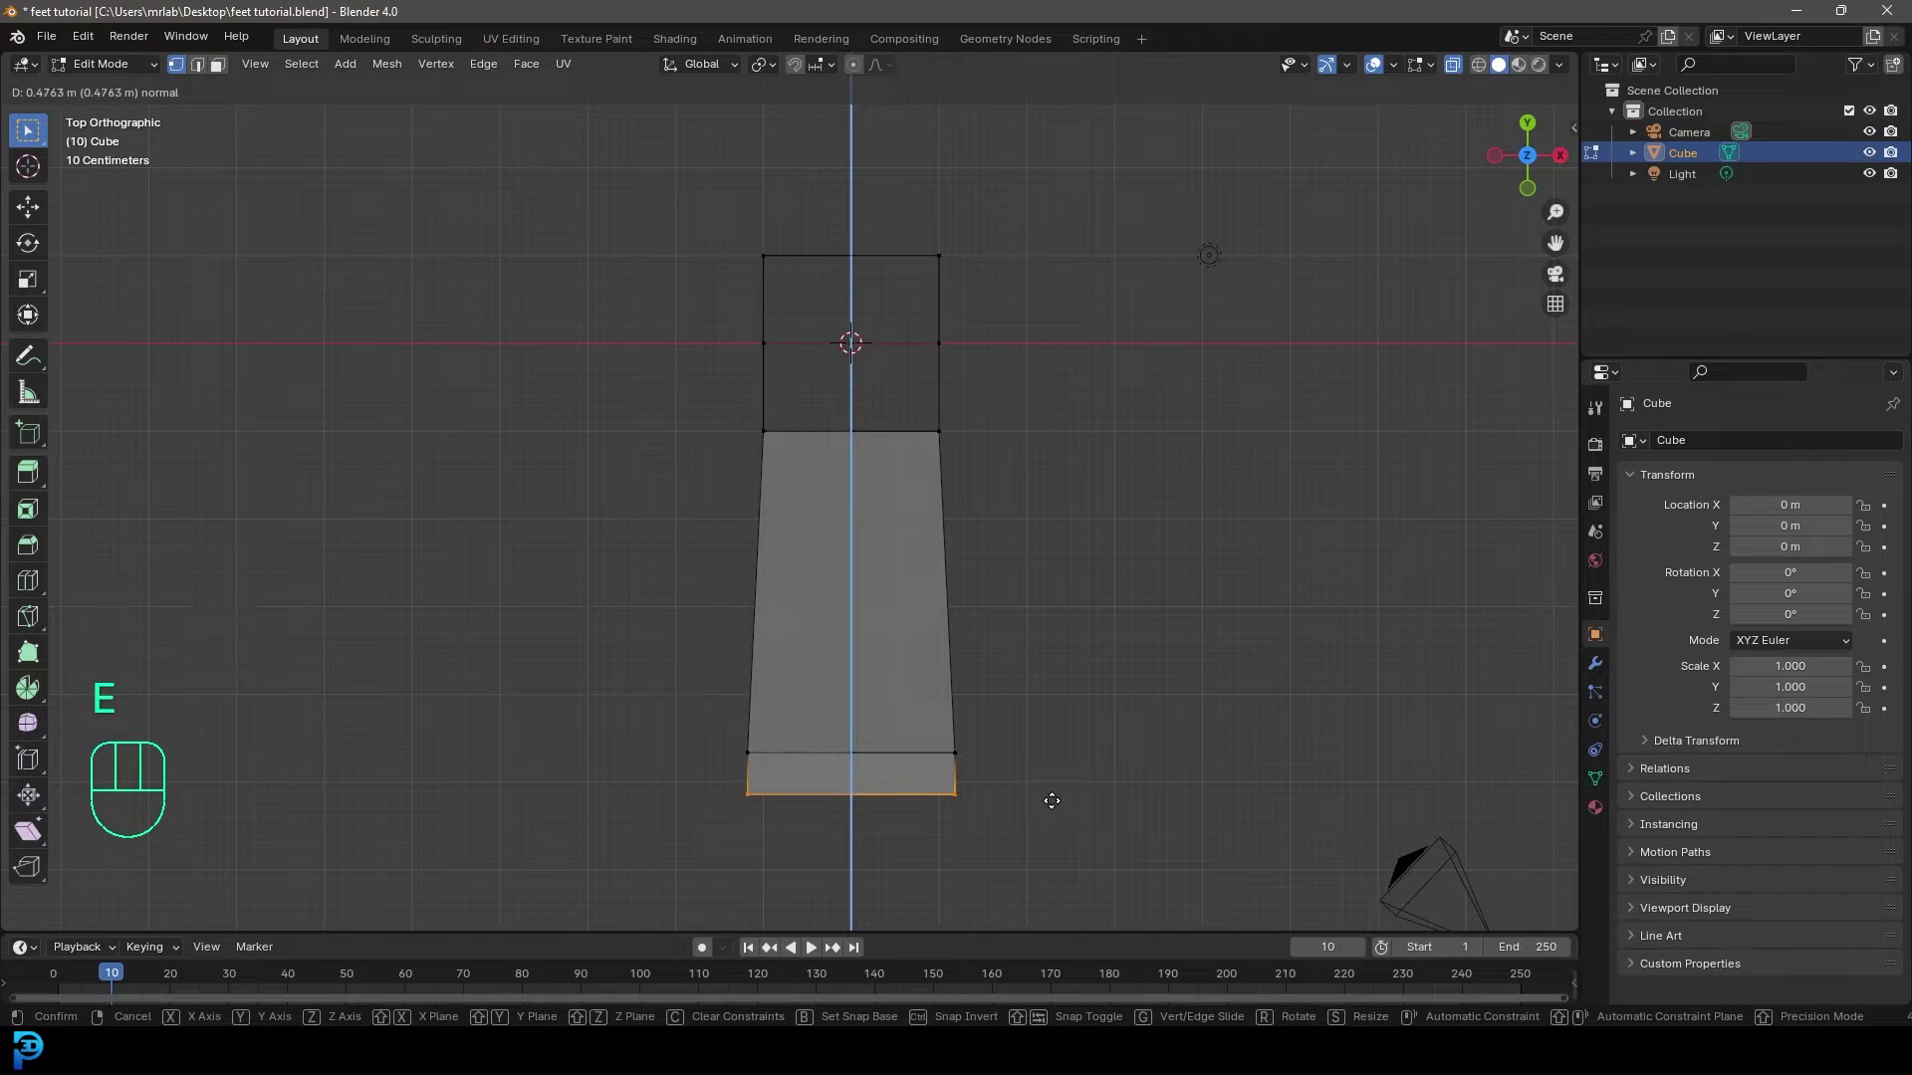
pyautogui.click(1052, 801)
pyautogui.scroll(-3, 1007, 786)
pyautogui.moveTo(1007, 786); pyautogui.dragTo(840, 577, button='middle')
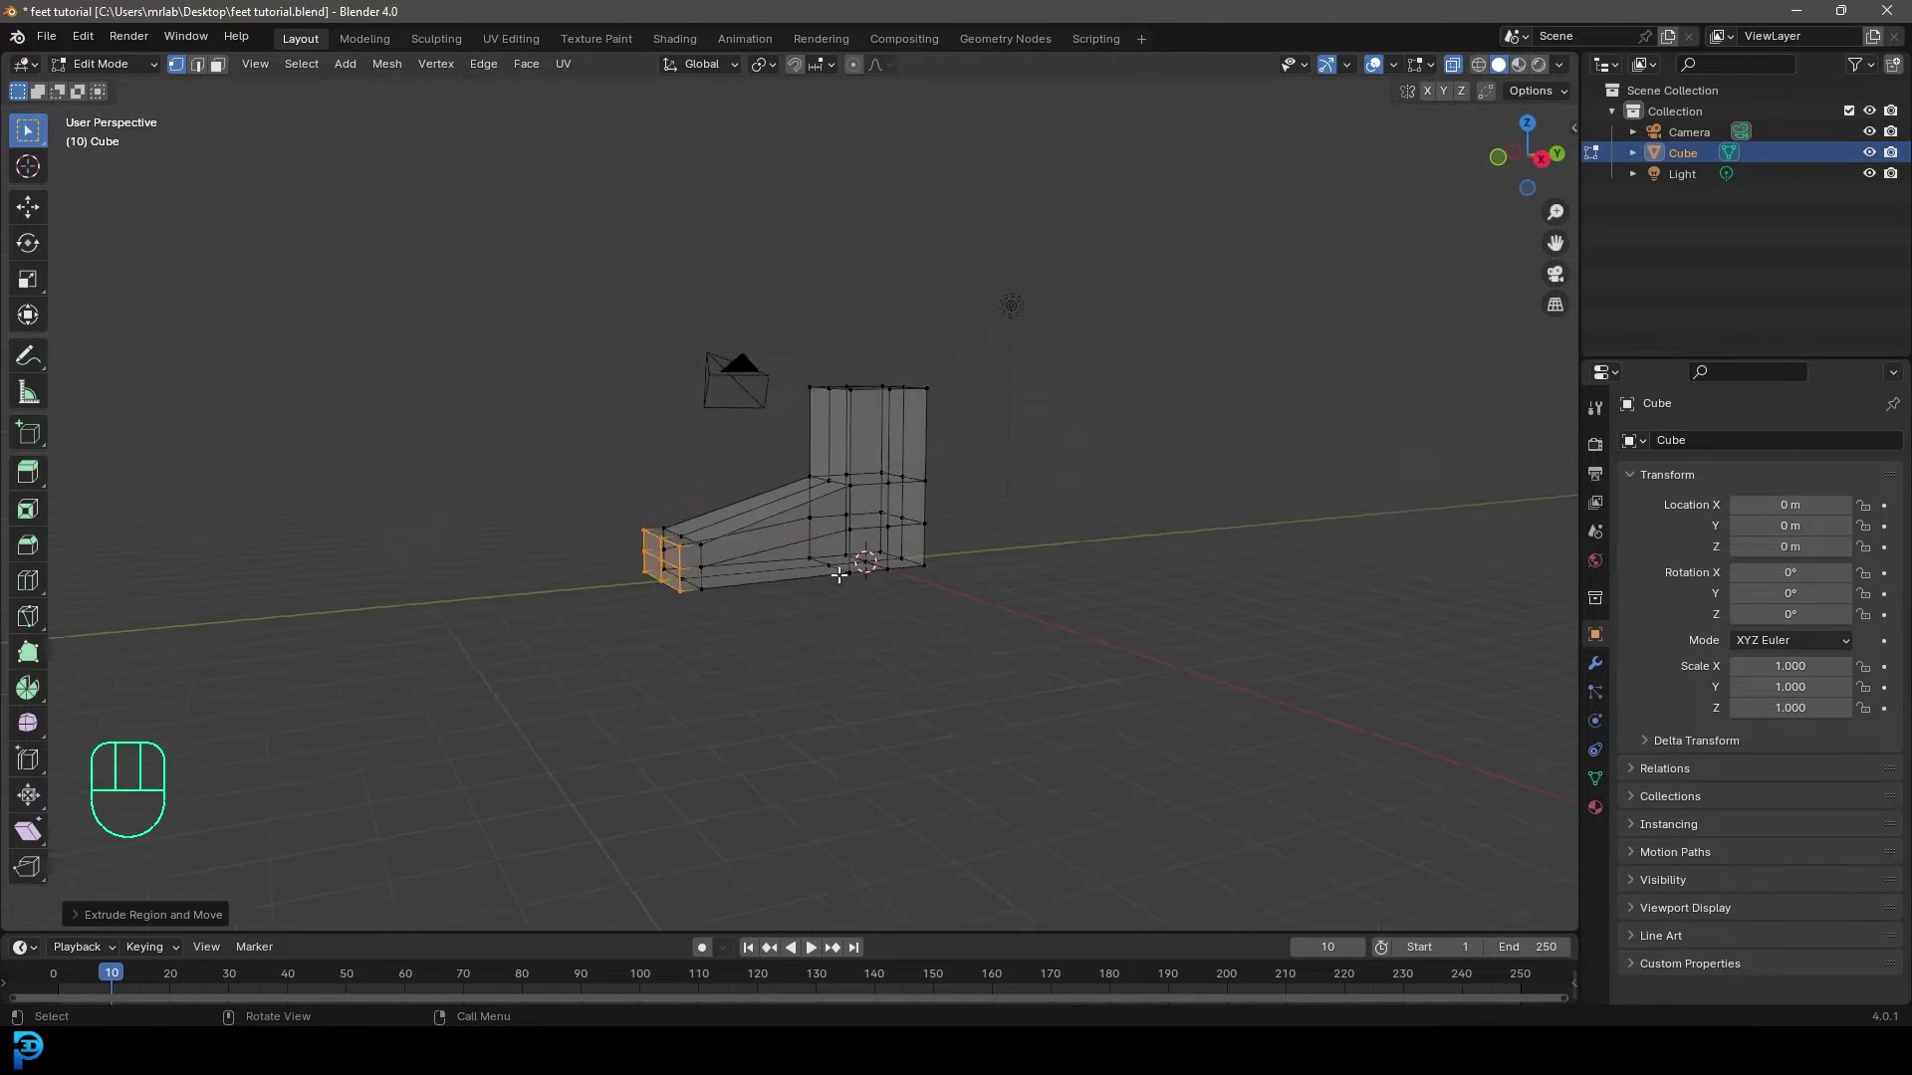
# Add a loop cut across the middle of the instep and another around the middle of the ankle section.
pyautogui.scroll(3, 840, 576)
pyautogui.press('a')
pyautogui.scroll(2, 796, 483)
pyautogui.scroll(-3, 793, 524)
pyautogui.moveTo(793, 523); pyautogui.dragTo(667, 495, button='middle')
pyautogui.hotkey('alt', 'a')
pyautogui.scroll(3, 781, 538)
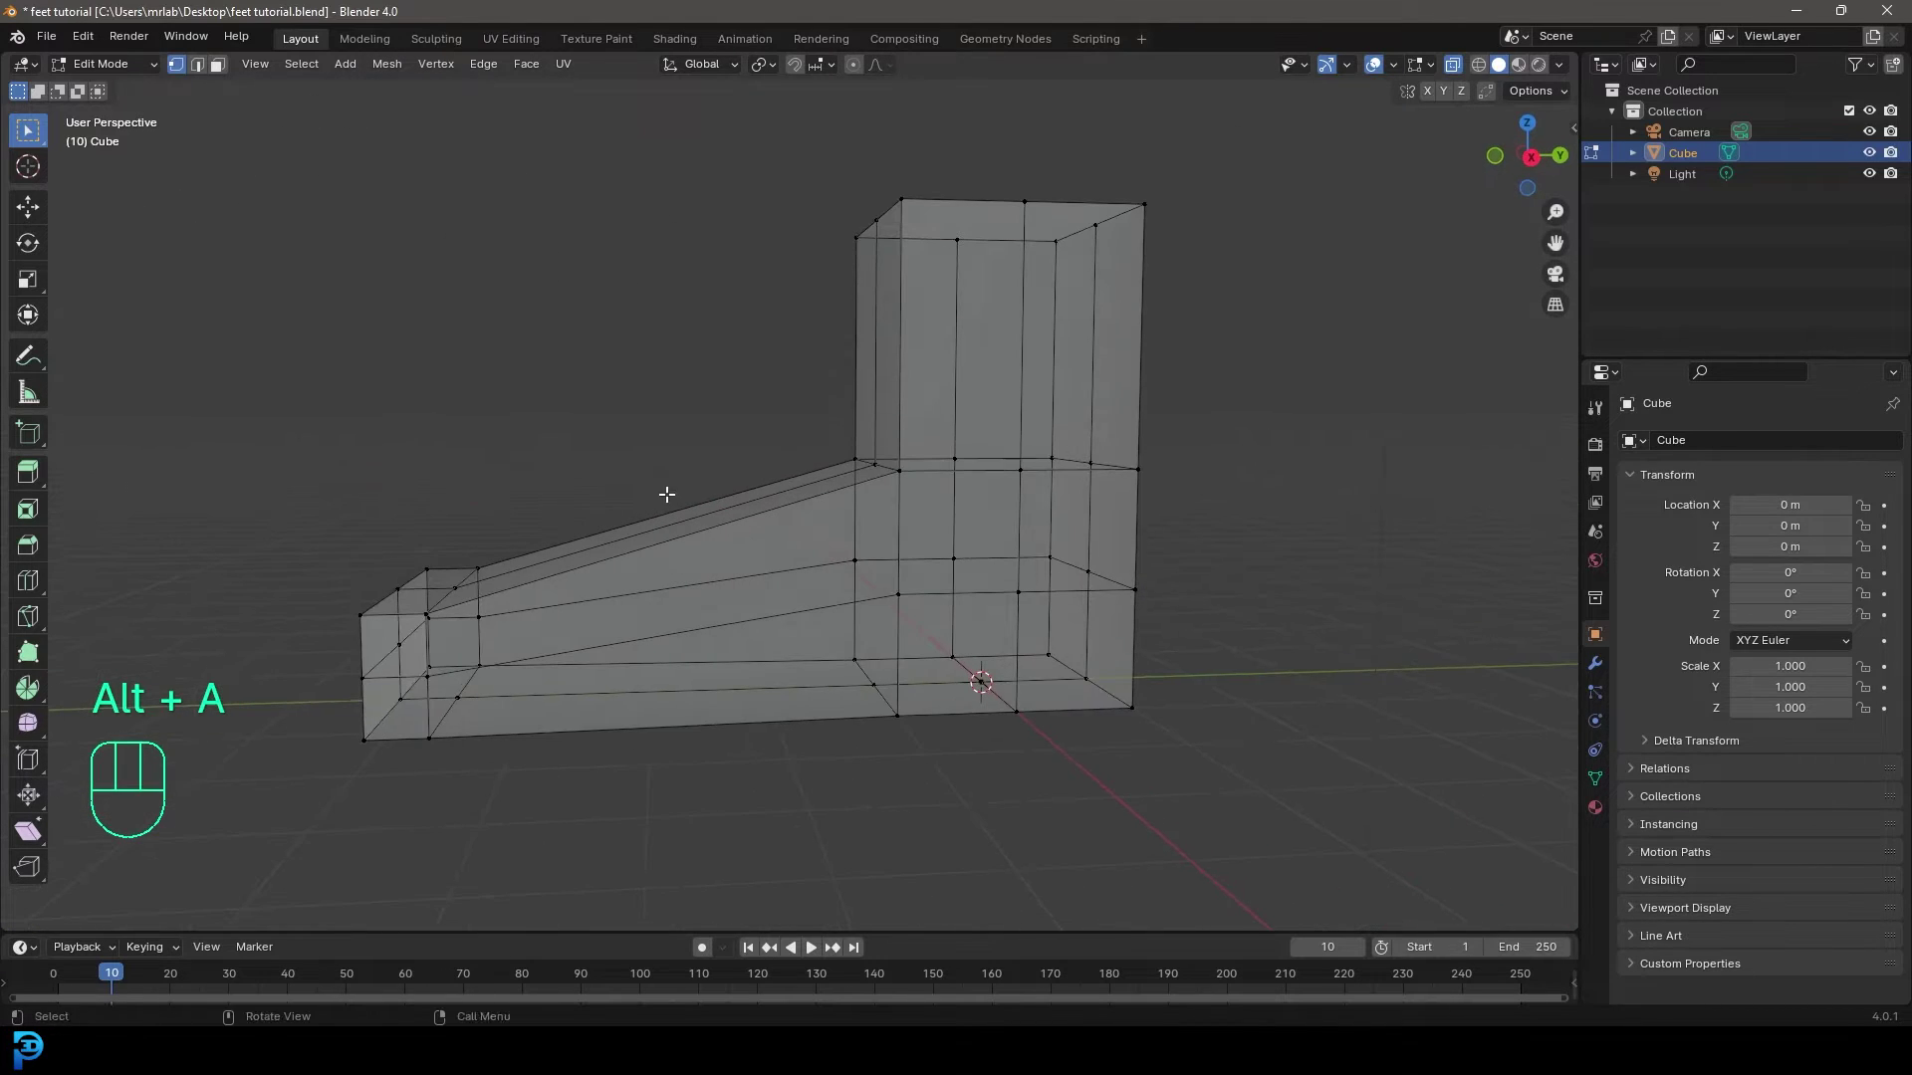
pyautogui.hotkey('ctrl', 'r')
pyautogui.click(698, 529)
pyautogui.moveTo(739, 645)
pyautogui.mouseDown(button='middle')
pyautogui.moveTo(752, 602)
pyautogui.moveTo(767, 625)
pyautogui.mouseUp(button='middle')
pyautogui.hotkey('ctrl', 'r')
pyautogui.click(973, 354)
pyautogui.moveTo(973, 363); pyautogui.dragTo(913, 550, button='middle')
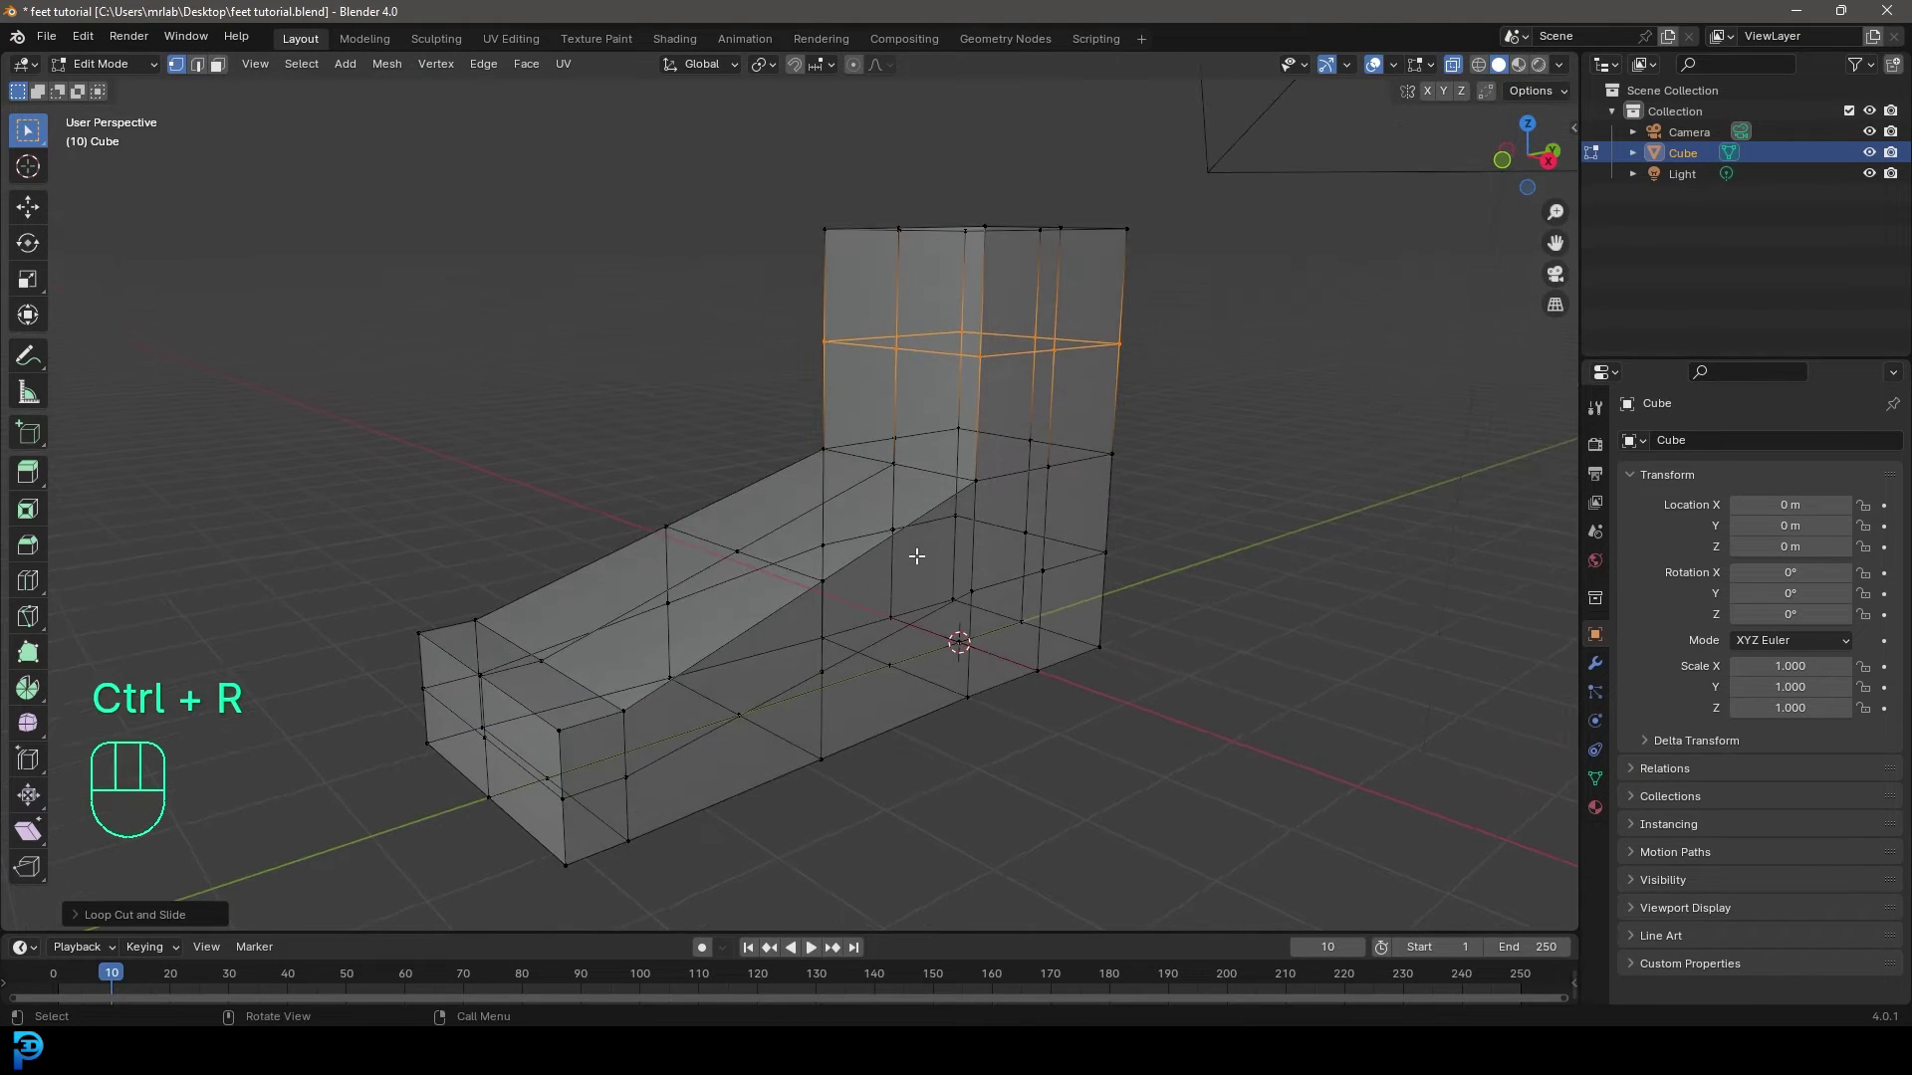
# Smooth all vertices of the foot mesh with the Smooth tool, turn off X-ray and clear the selection.
pyautogui.press('a')
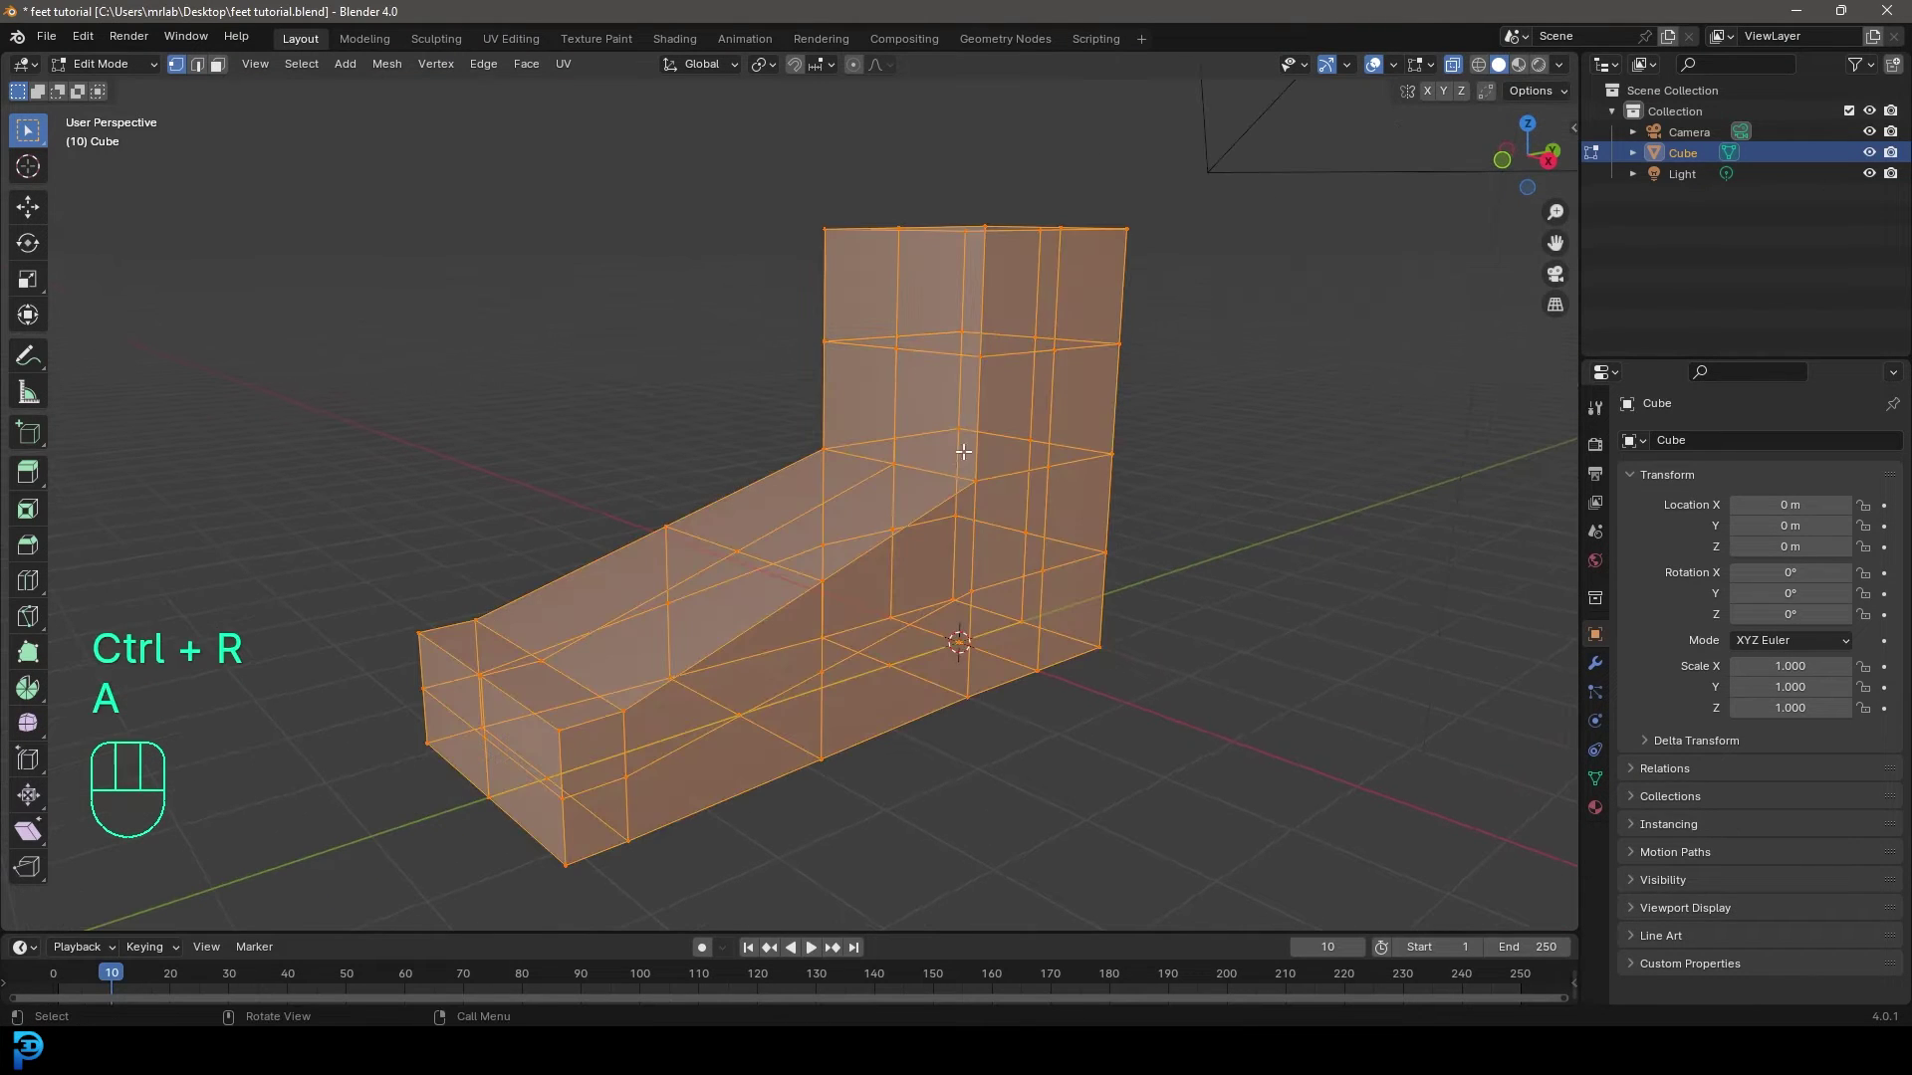
pyautogui.click(38, 727)
pyautogui.moveTo(830, 630); pyautogui.dragTo(1131, 729)
pyautogui.moveTo(1131, 729); pyautogui.dragTo(964, 426, button='middle')
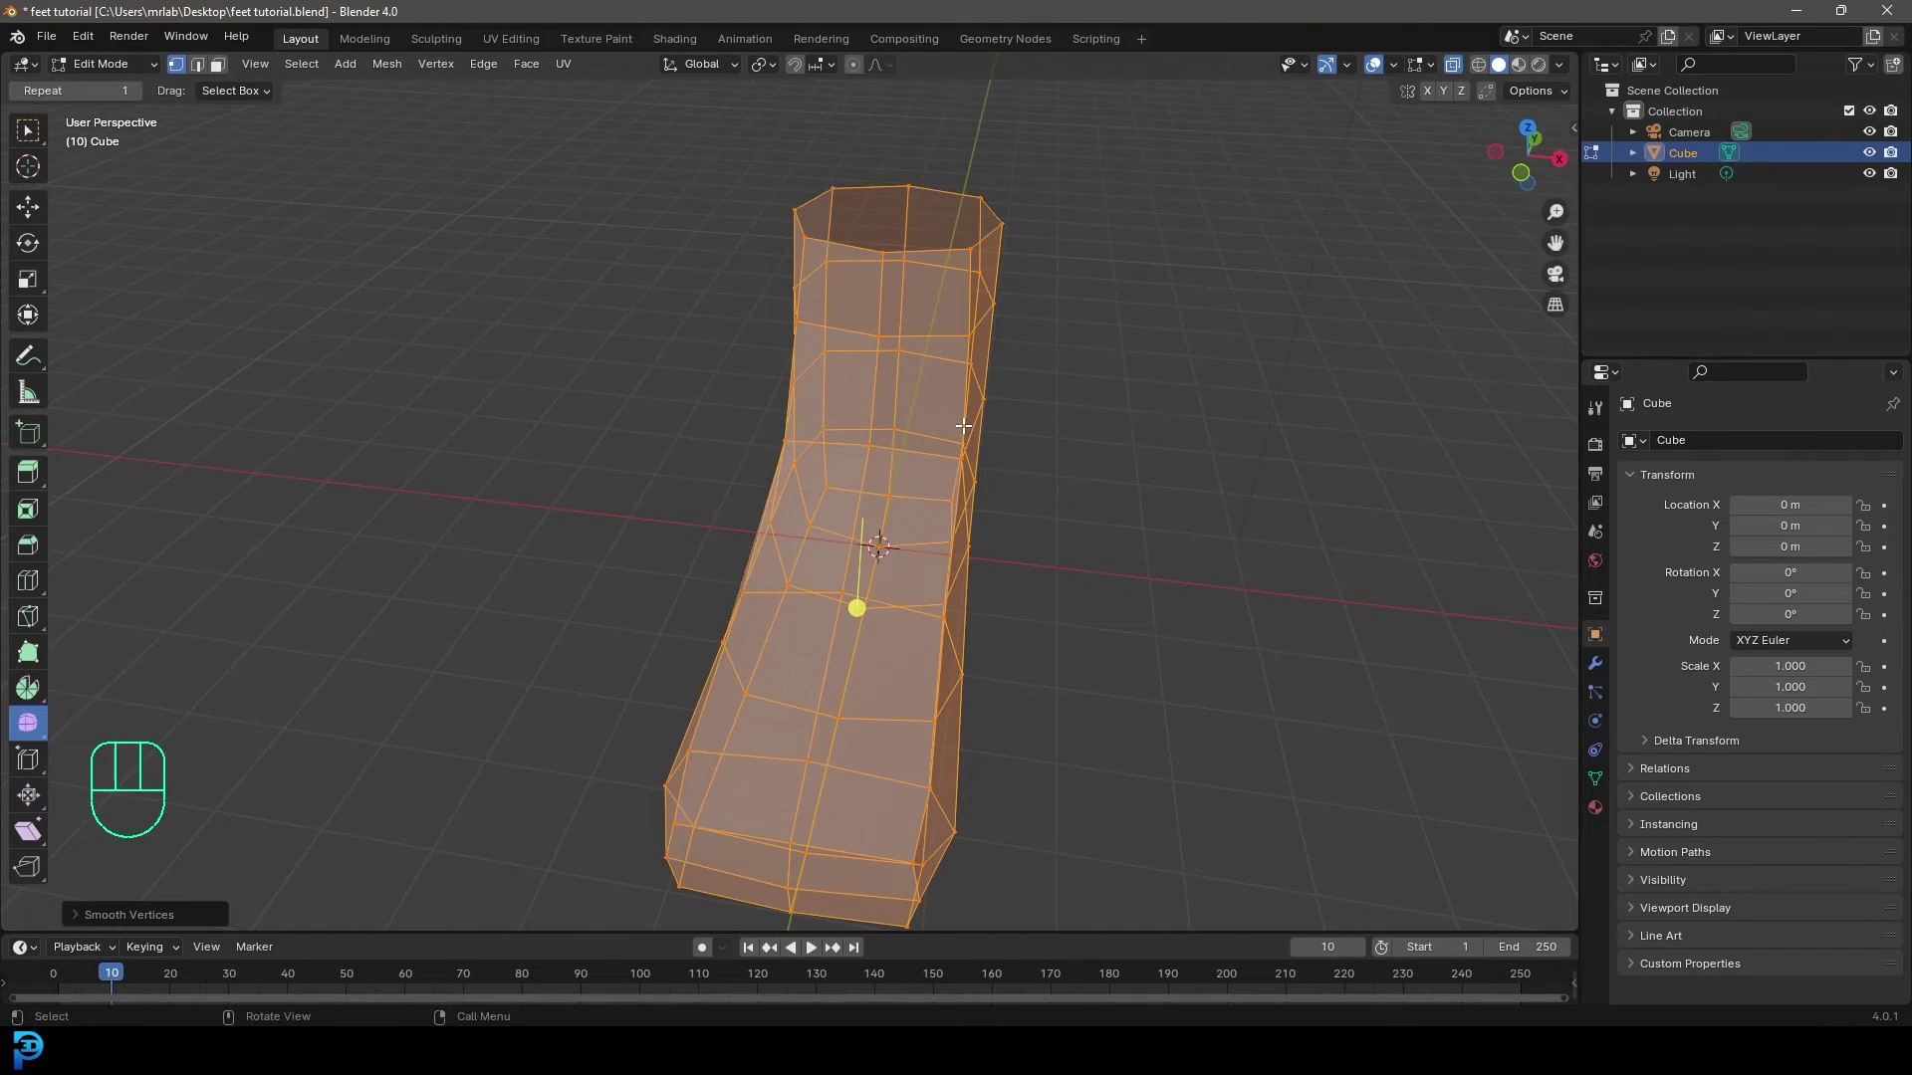
pyautogui.click(1453, 67)
pyautogui.scroll(-3, 1056, 598)
pyautogui.moveTo(1055, 597); pyautogui.dragTo(1033, 514, button='middle')
pyautogui.scroll(1, 820, 664)
pyautogui.moveTo(820, 664); pyautogui.dragTo(697, 497, button='middle')
pyautogui.hotkey('alt', 'a')
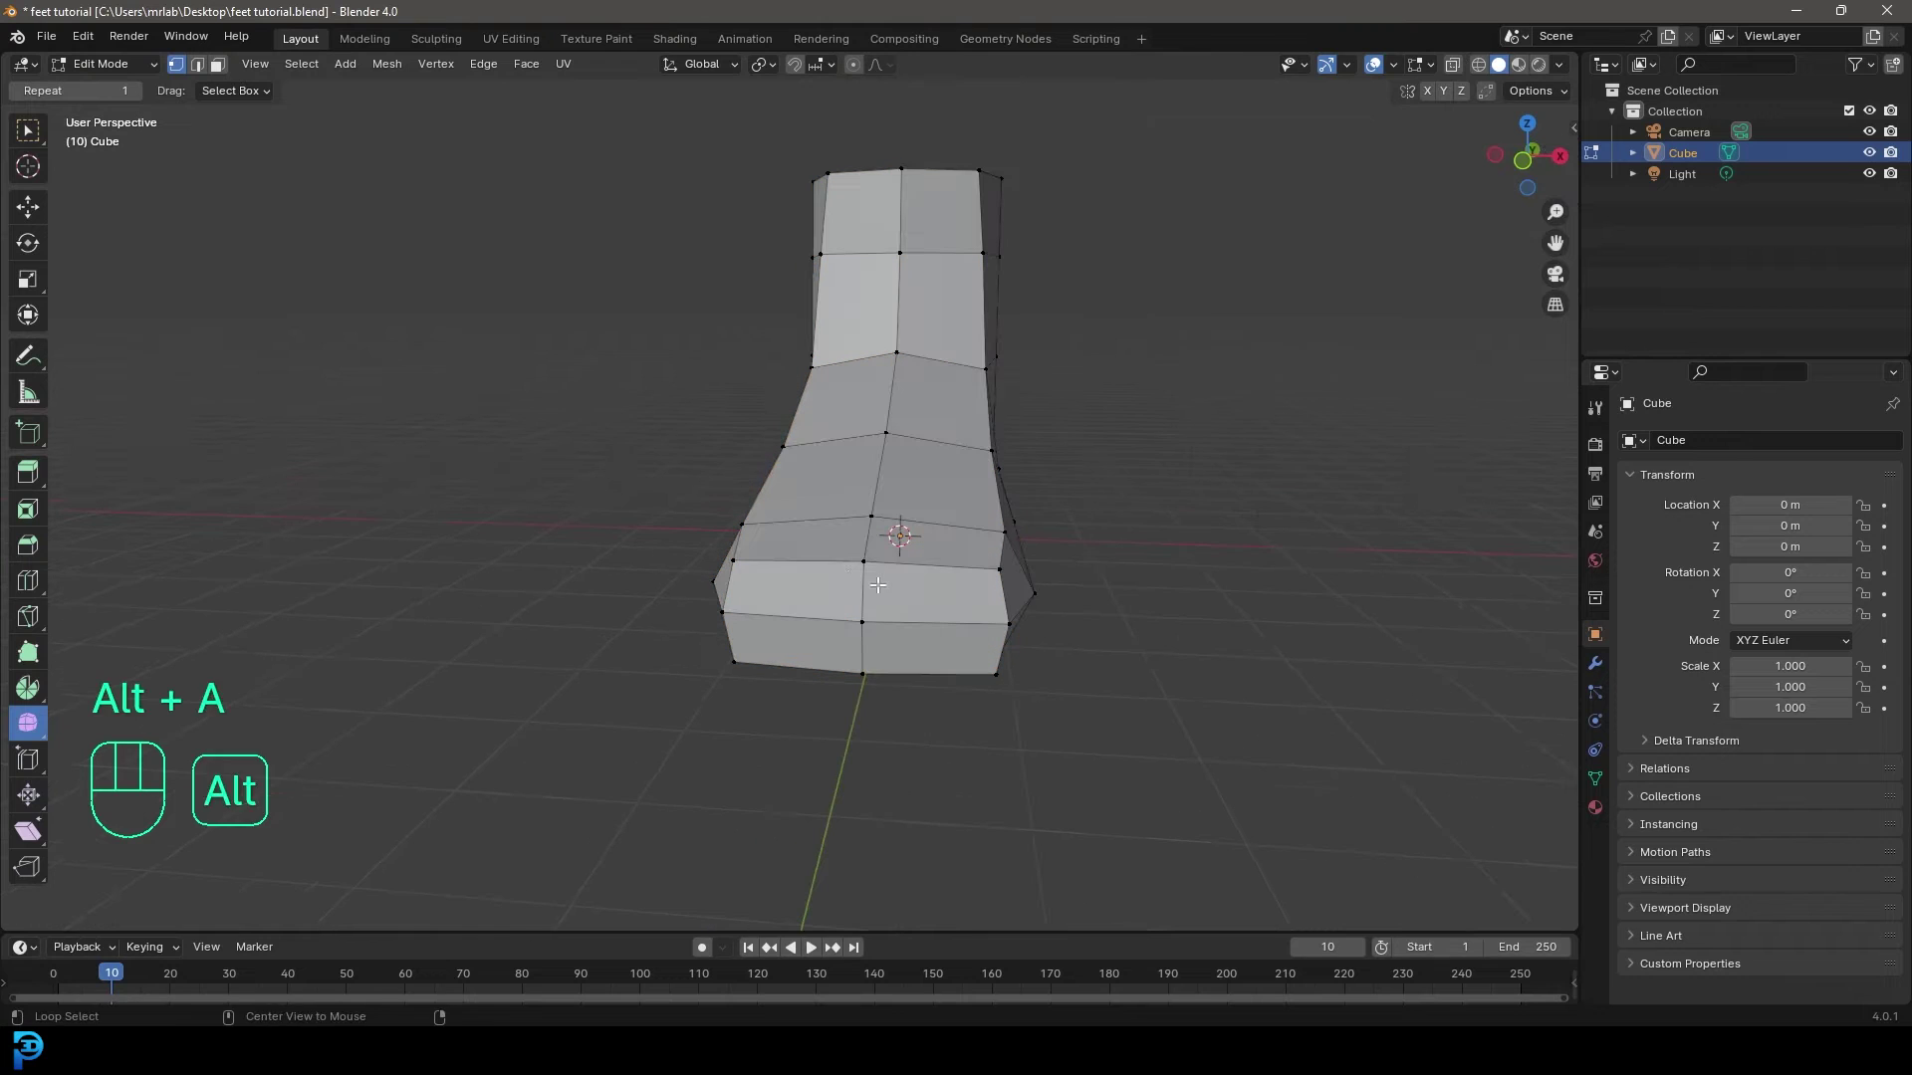
# Try a lengthwise loop cut through each half of the foot and undo both cuts.
pyautogui.scroll(6, 849, 613)
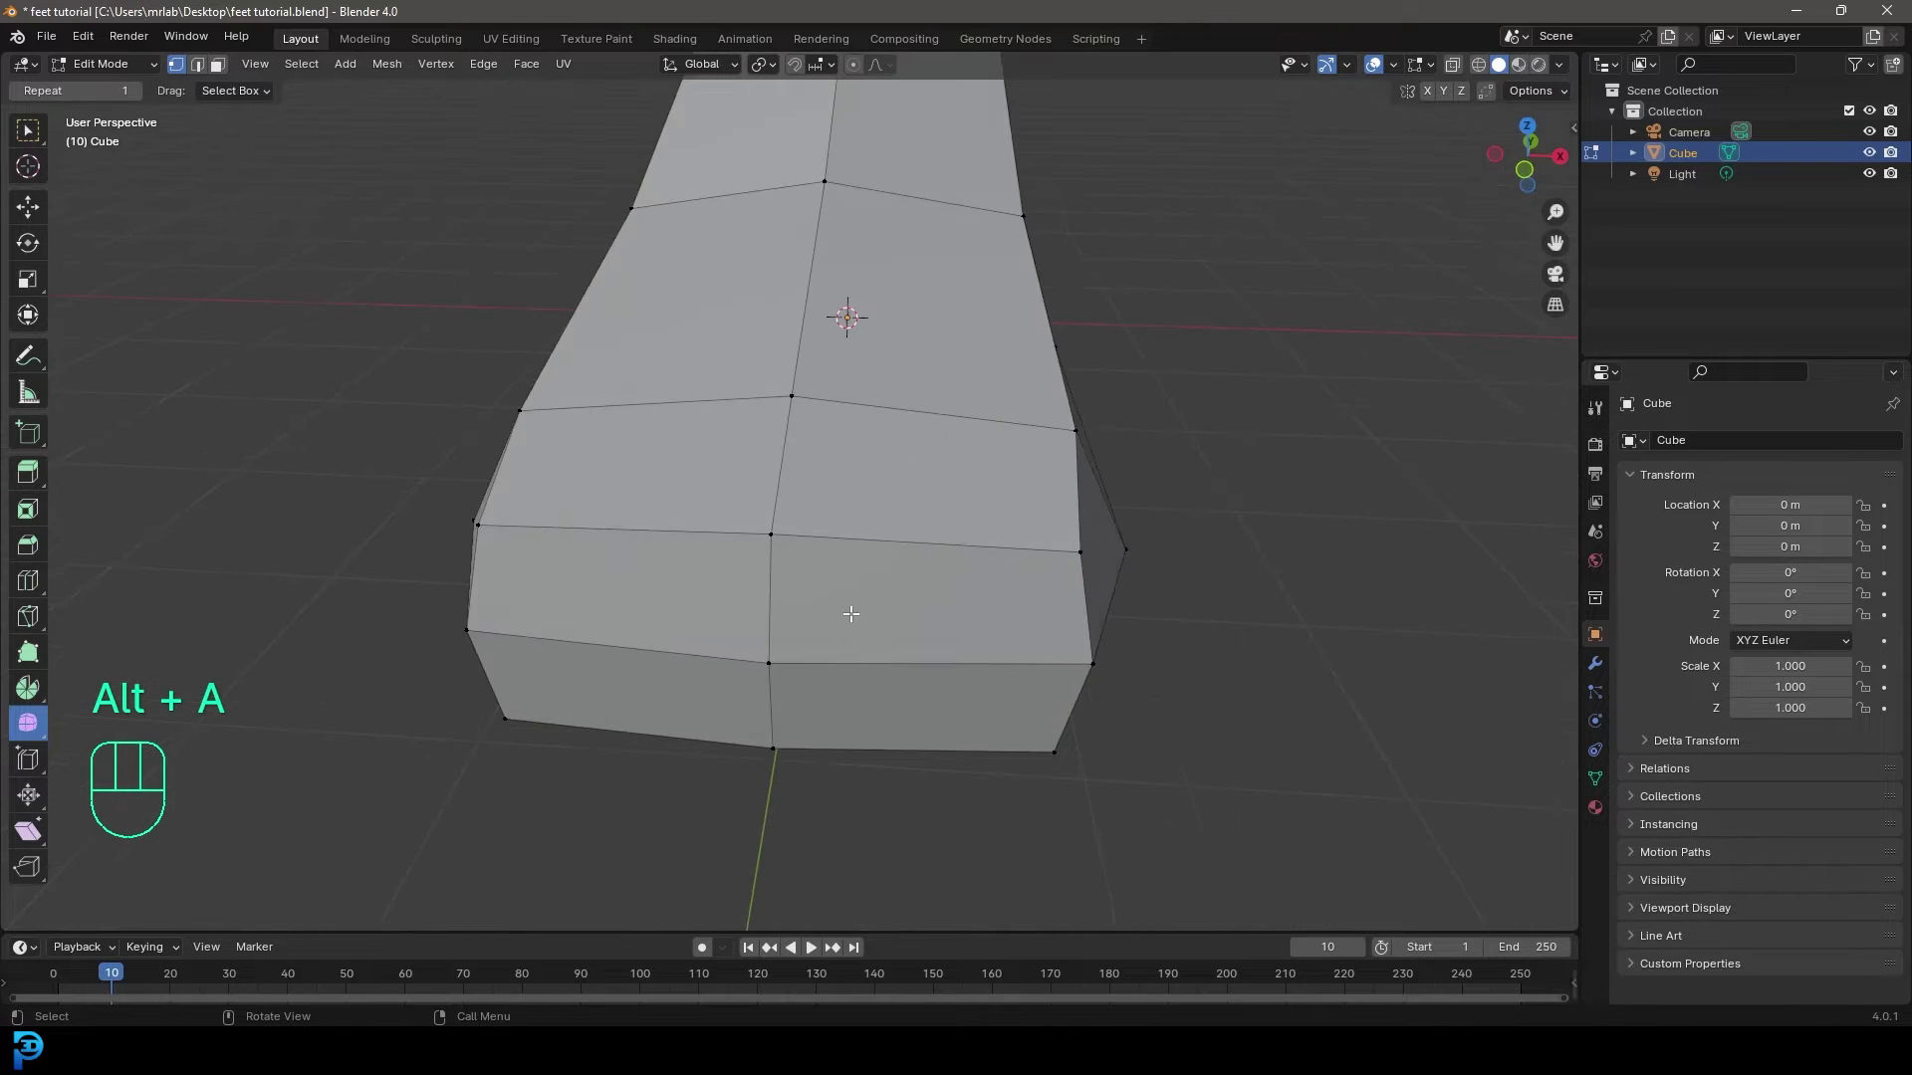
pyautogui.scroll(-4, 705, 687)
pyautogui.moveTo(708, 696); pyautogui.dragTo(757, 637, button='middle')
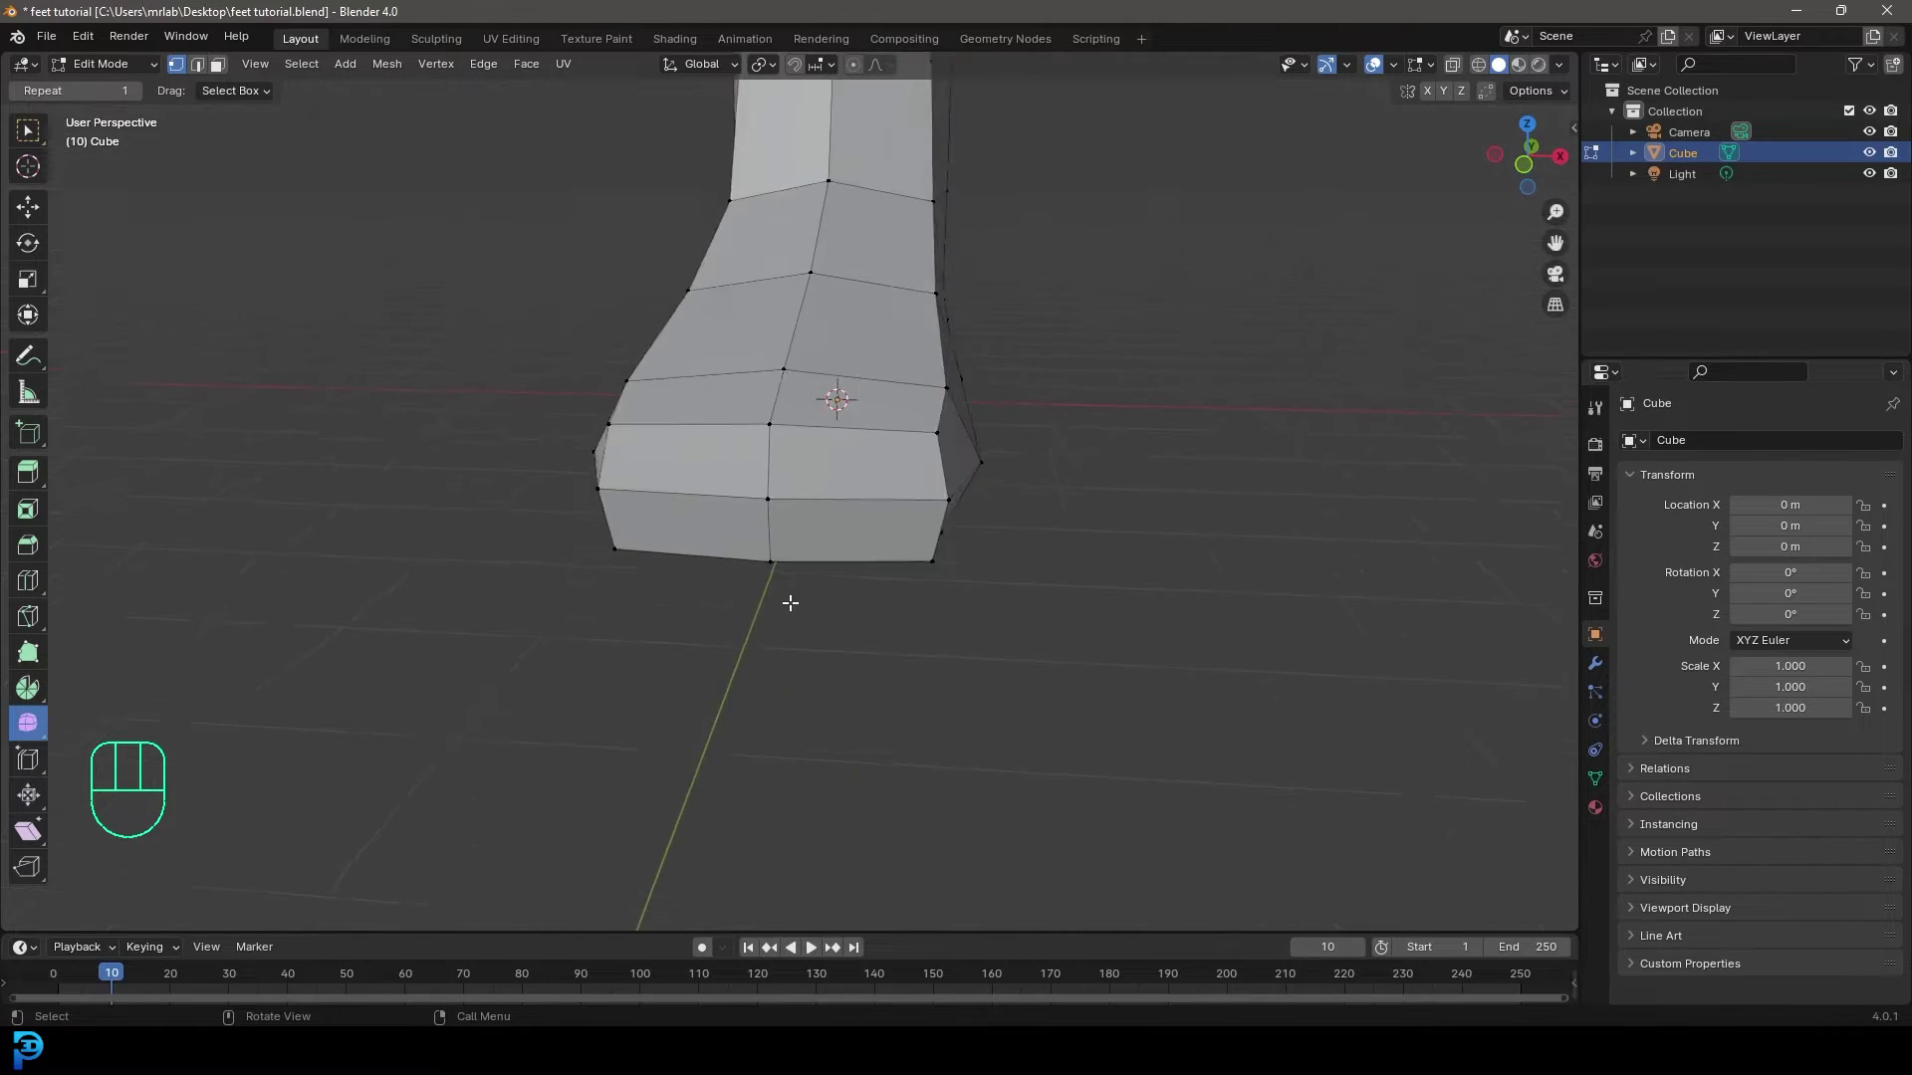
pyautogui.scroll(1, 807, 587)
pyautogui.keyDown('shift'); pyautogui.moveTo(857, 491); pyautogui.dragTo(854, 568, button='middle'); pyautogui.keyUp('shift')
pyautogui.scroll(1, 854, 568)
pyautogui.hotkey('ctrl', 'r')
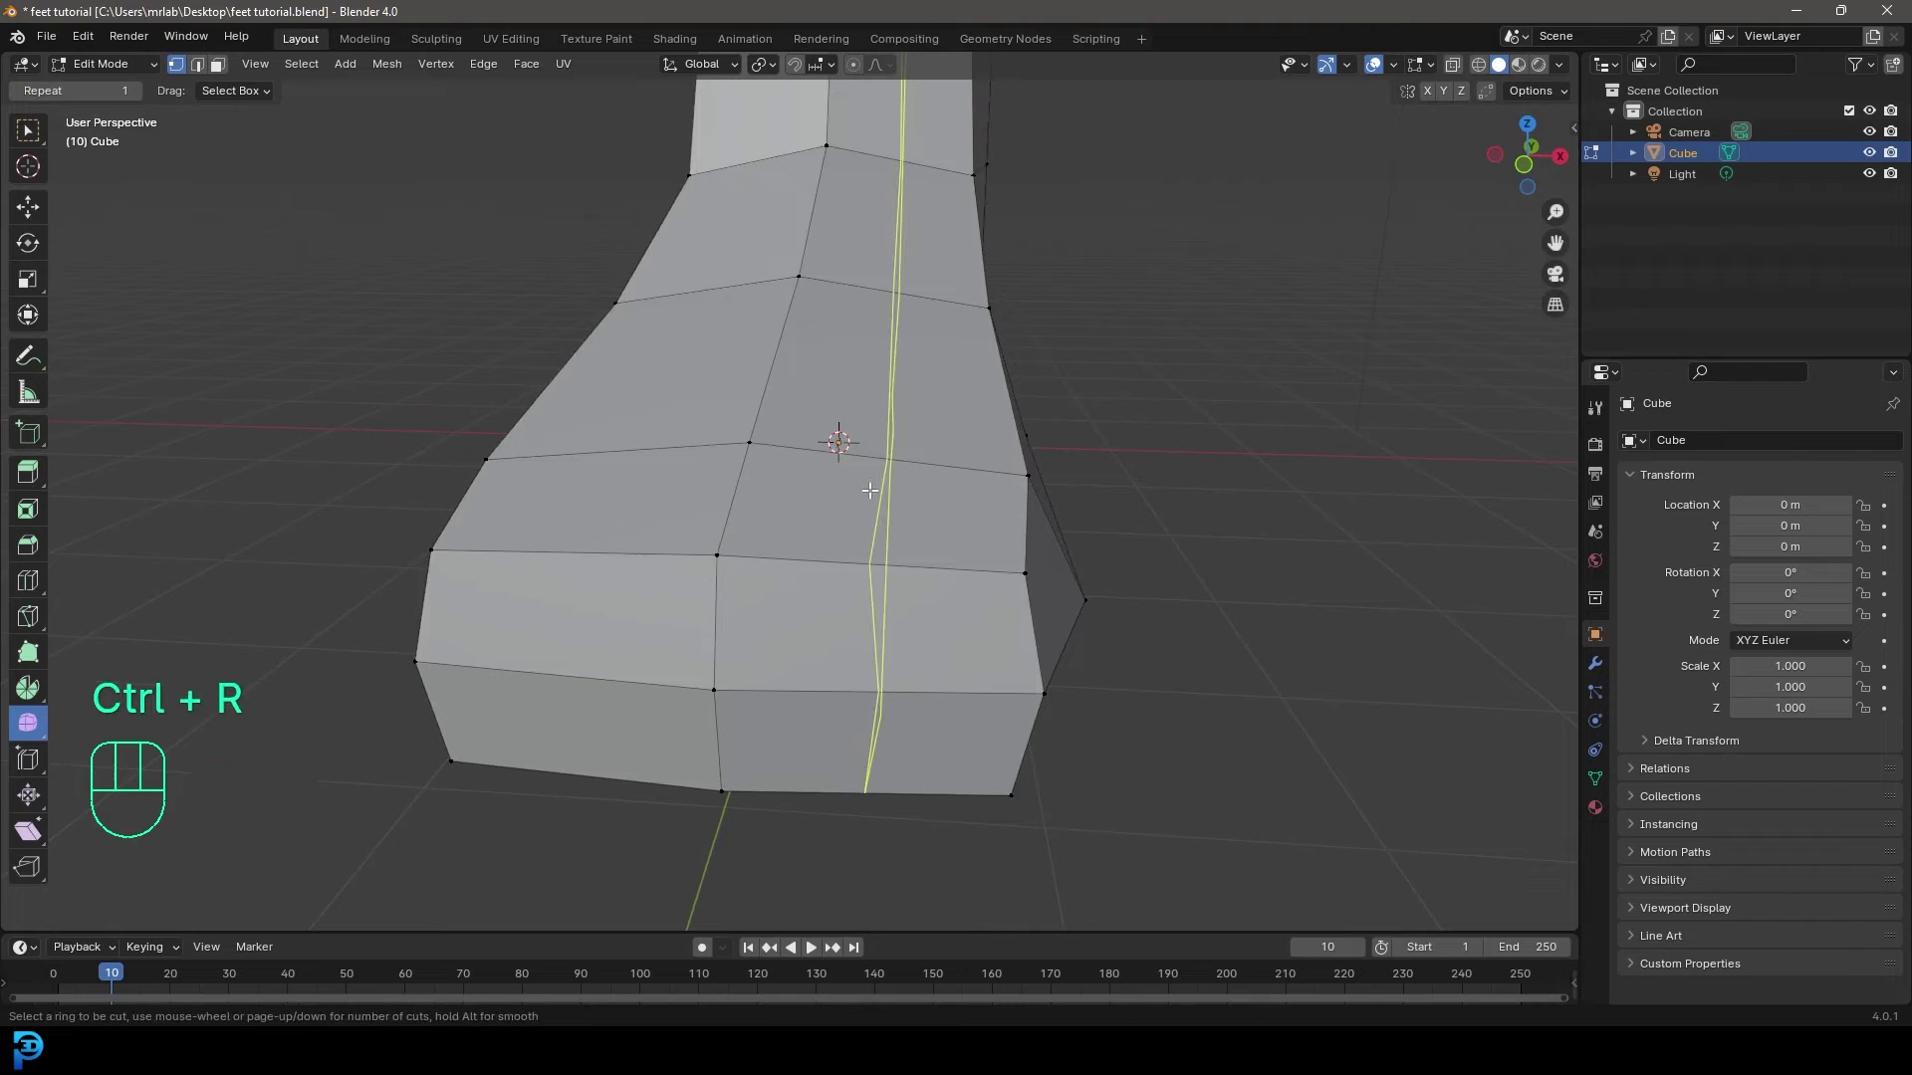
pyautogui.click(871, 482)
pyautogui.hotkey('ctrl', 'r')
pyautogui.doubleClick(670, 477)
pyautogui.scroll(-3, 764, 558)
pyautogui.moveTo(763, 559)
pyautogui.mouseDown(button='middle')
pyautogui.moveTo(887, 574)
pyautogui.moveTo(754, 578)
pyautogui.mouseUp(button='middle')
pyautogui.keyDown('shift'); pyautogui.moveTo(758, 473); pyautogui.dragTo(755, 681, button='middle'); pyautogui.keyUp('shift')
pyautogui.keyDown('shift'); pyautogui.moveTo(838, 392); pyautogui.dragTo(837, 563, button='middle'); pyautogui.keyUp('shift')
pyautogui.scroll(3, 864, 585)
pyautogui.moveTo(737, 436); pyautogui.dragTo(901, 441, button='middle')
pyautogui.scroll(-4, 961, 437)
pyautogui.moveTo(914, 667); pyautogui.dragTo(939, 528, button='middle')
pyautogui.hotkey('ctrl', 'z')
pyautogui.hotkey('ctrl', 'z')
# Knife-cut the left half of the instep lengthwise from the front edge, angling the cut's rear end into the outer ankle corner.
pyautogui.keyDown('shift'); pyautogui.moveTo(967, 735); pyautogui.dragTo(928, 772, button='middle'); pyautogui.keyUp('shift')
pyautogui.scroll(4, 934, 598)
pyautogui.keyDown('shift'); pyautogui.moveTo(919, 770); pyautogui.dragTo(889, 577, button='middle'); pyautogui.keyUp('shift')
pyautogui.moveTo(886, 575); pyautogui.dragTo(911, 413, button='middle')
pyautogui.scroll(-1, 884, 639)
pyautogui.moveTo(879, 515); pyautogui.dragTo(893, 483, button='middle')
pyautogui.scroll(2, 894, 483)
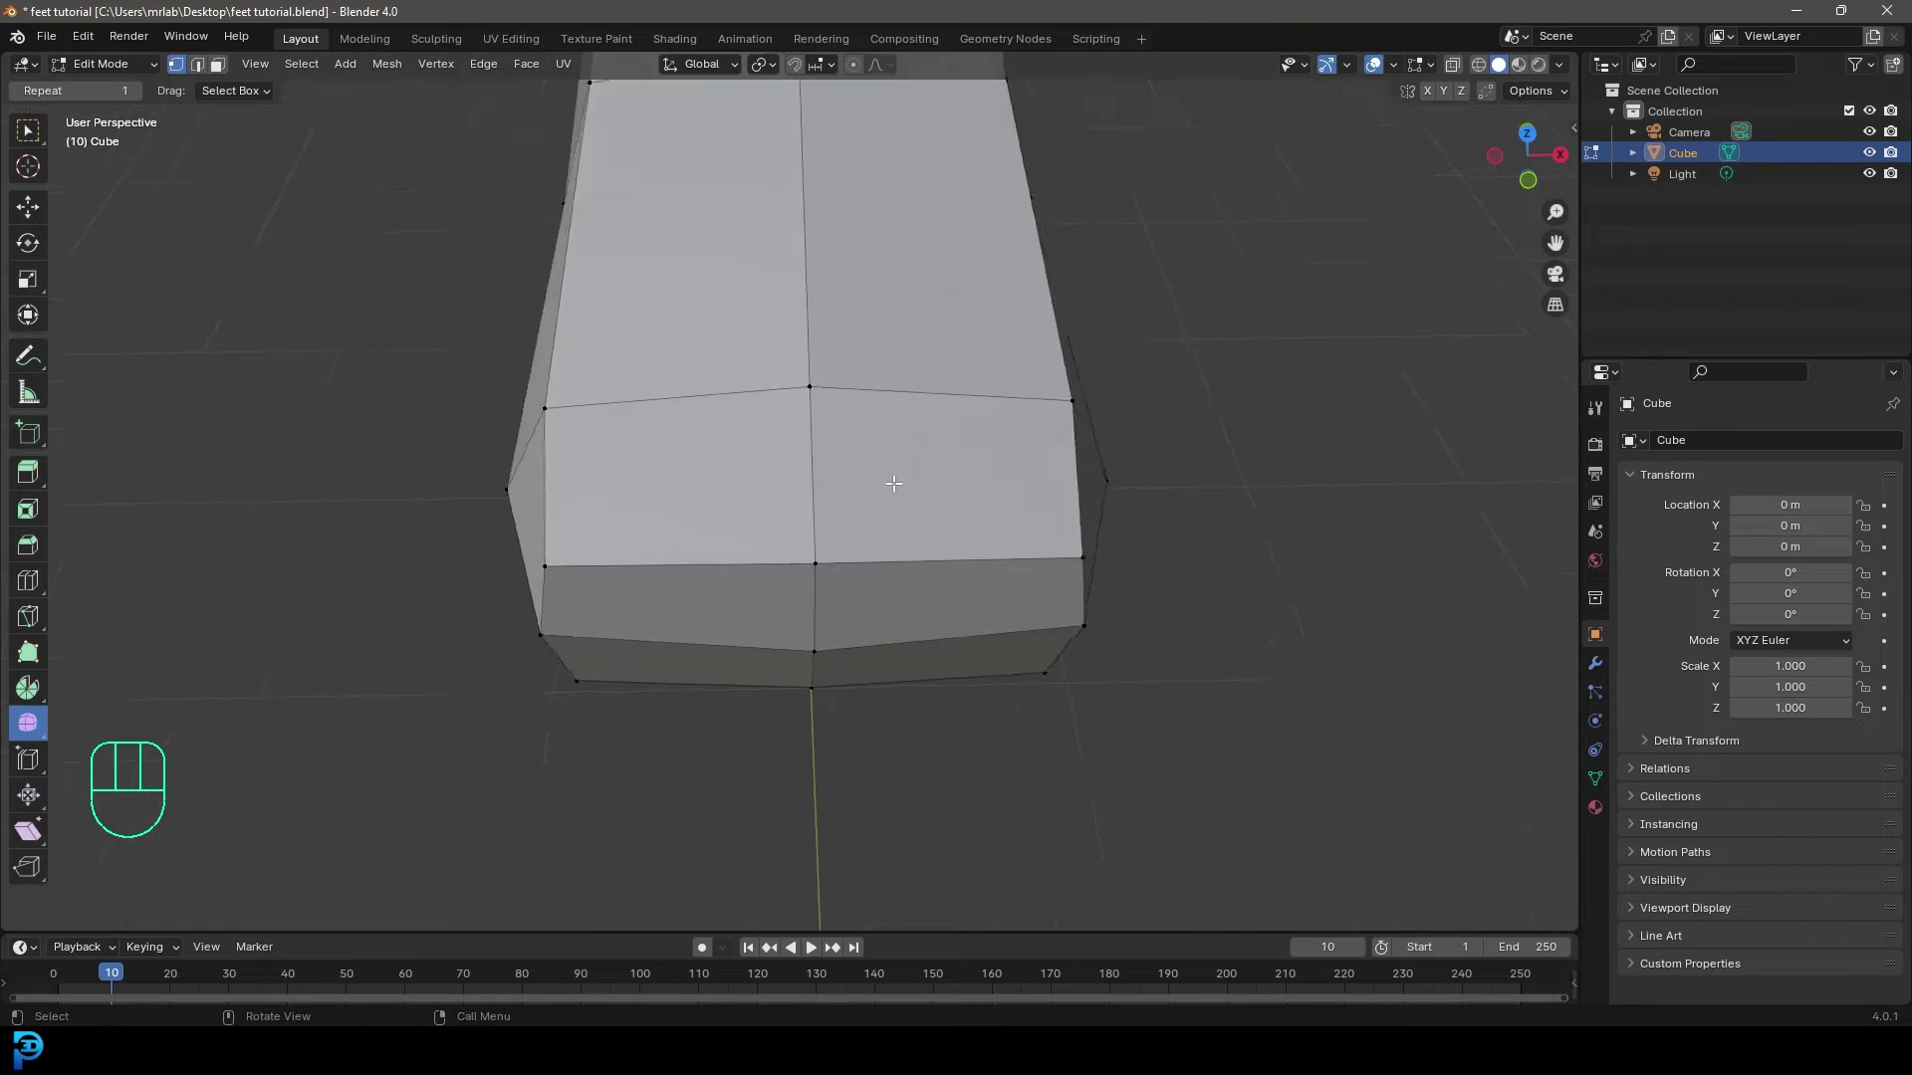
pyautogui.scroll(2, 885, 482)
pyautogui.press('k')
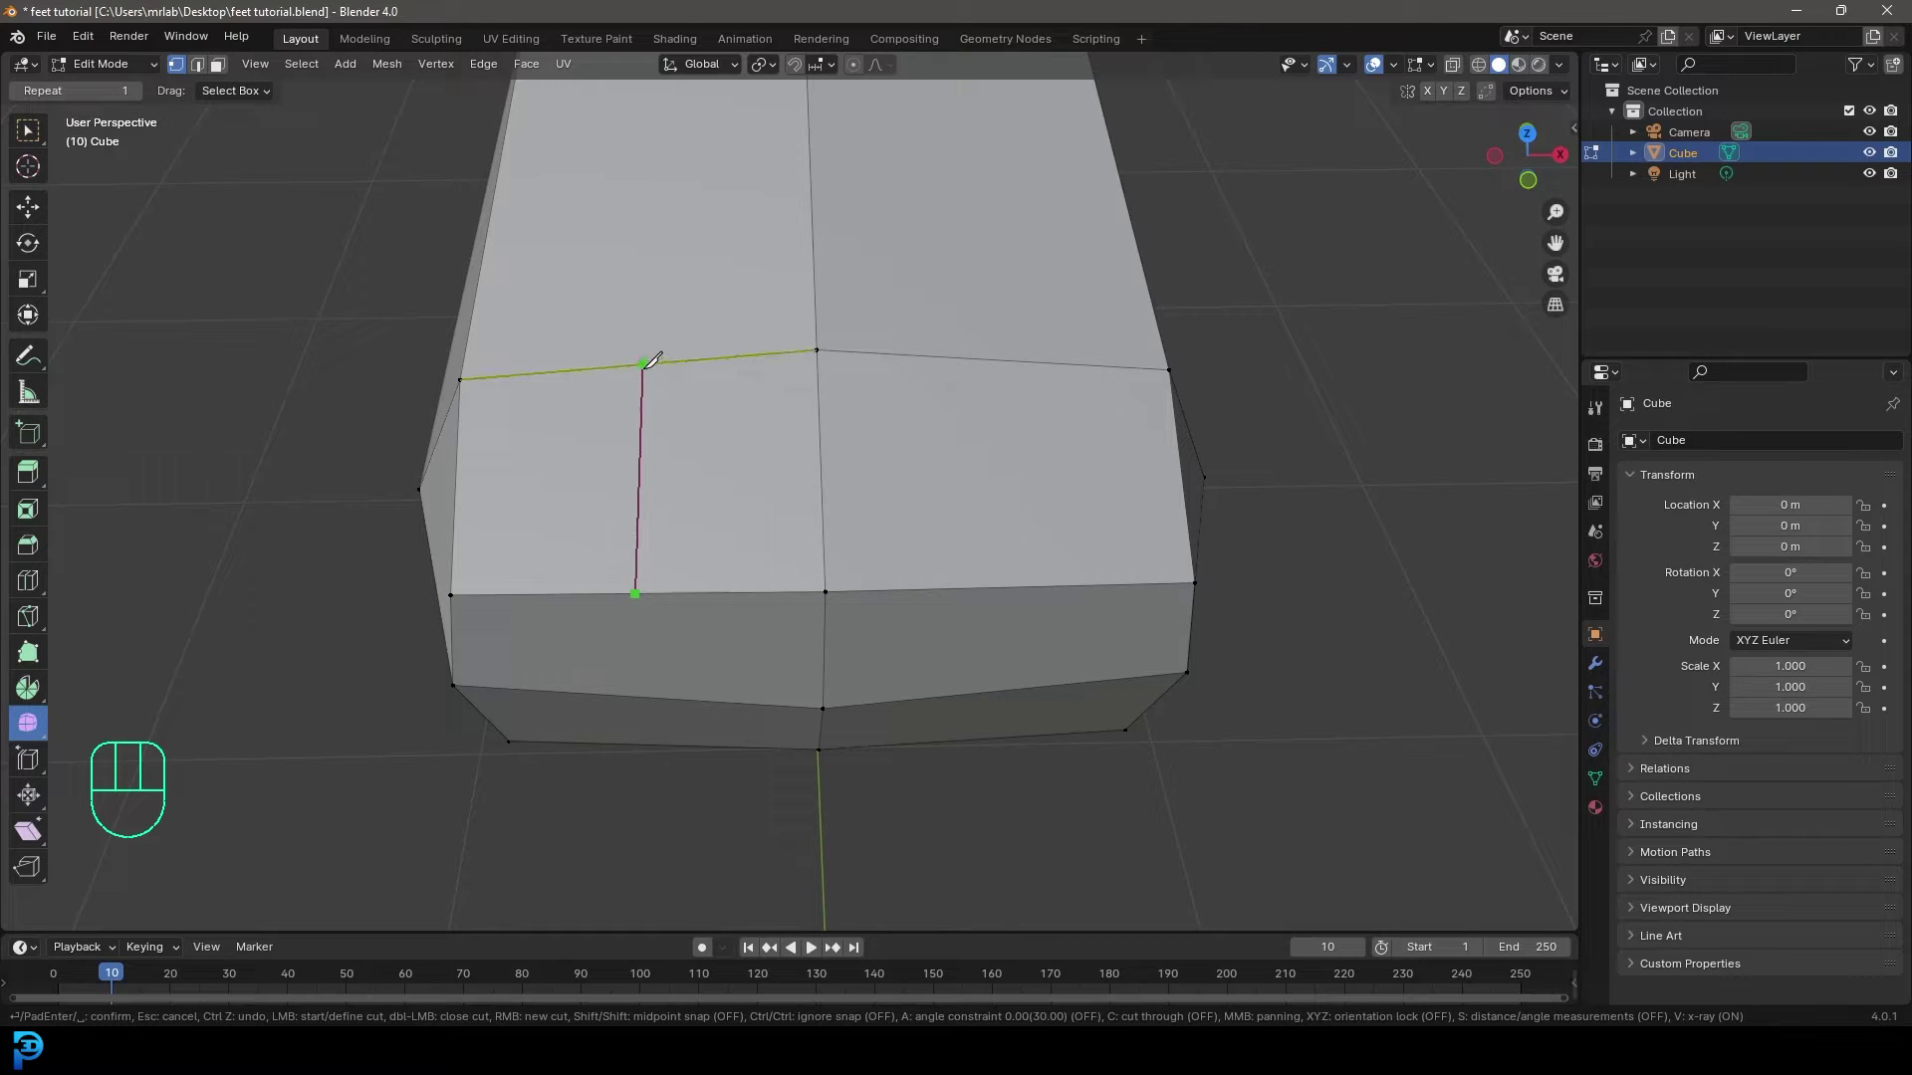
pyautogui.keyDown('shift'); pyautogui.moveTo(697, 291); pyautogui.dragTo(677, 560, button='middle'); pyautogui.keyUp('shift')
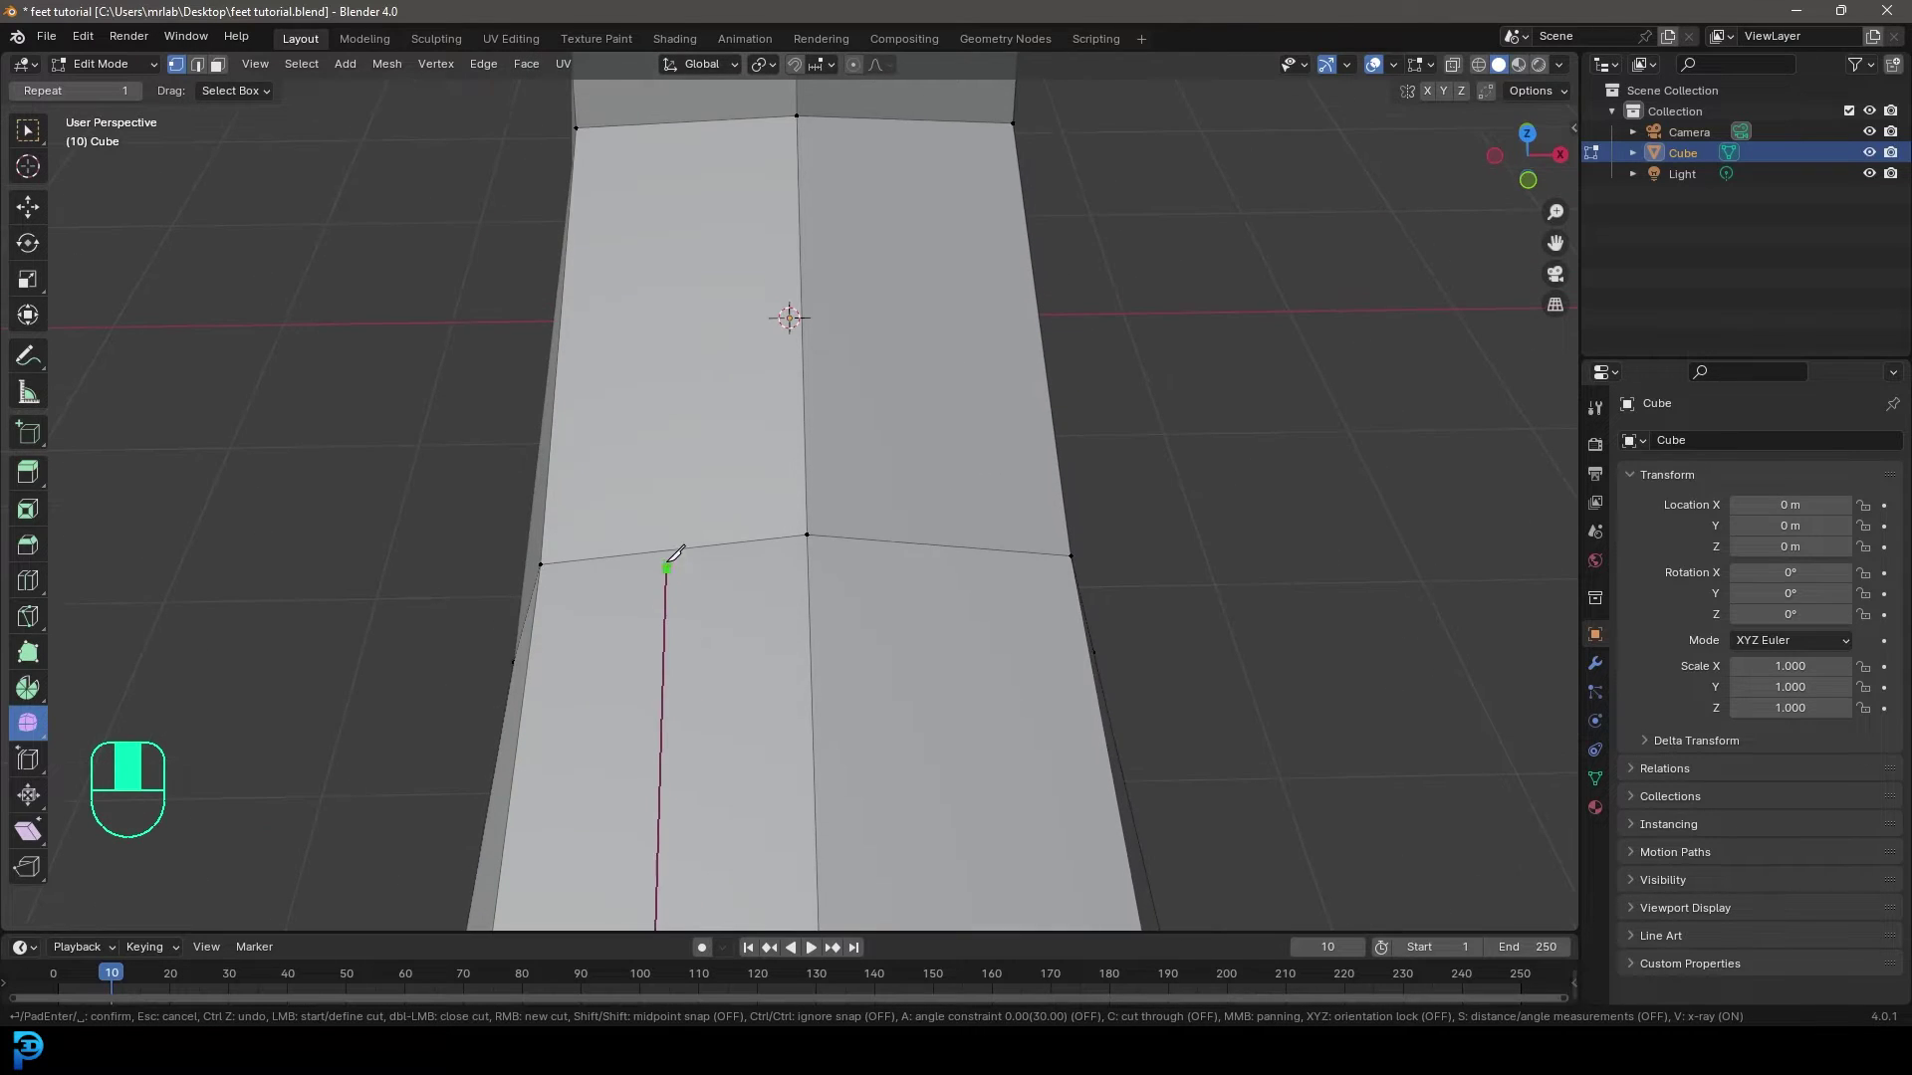
pyautogui.scroll(-6, 699, 468)
pyautogui.moveTo(740, 433); pyautogui.dragTo(732, 521, button='middle')
pyautogui.scroll(3, 754, 523)
pyautogui.scroll(2, 731, 521)
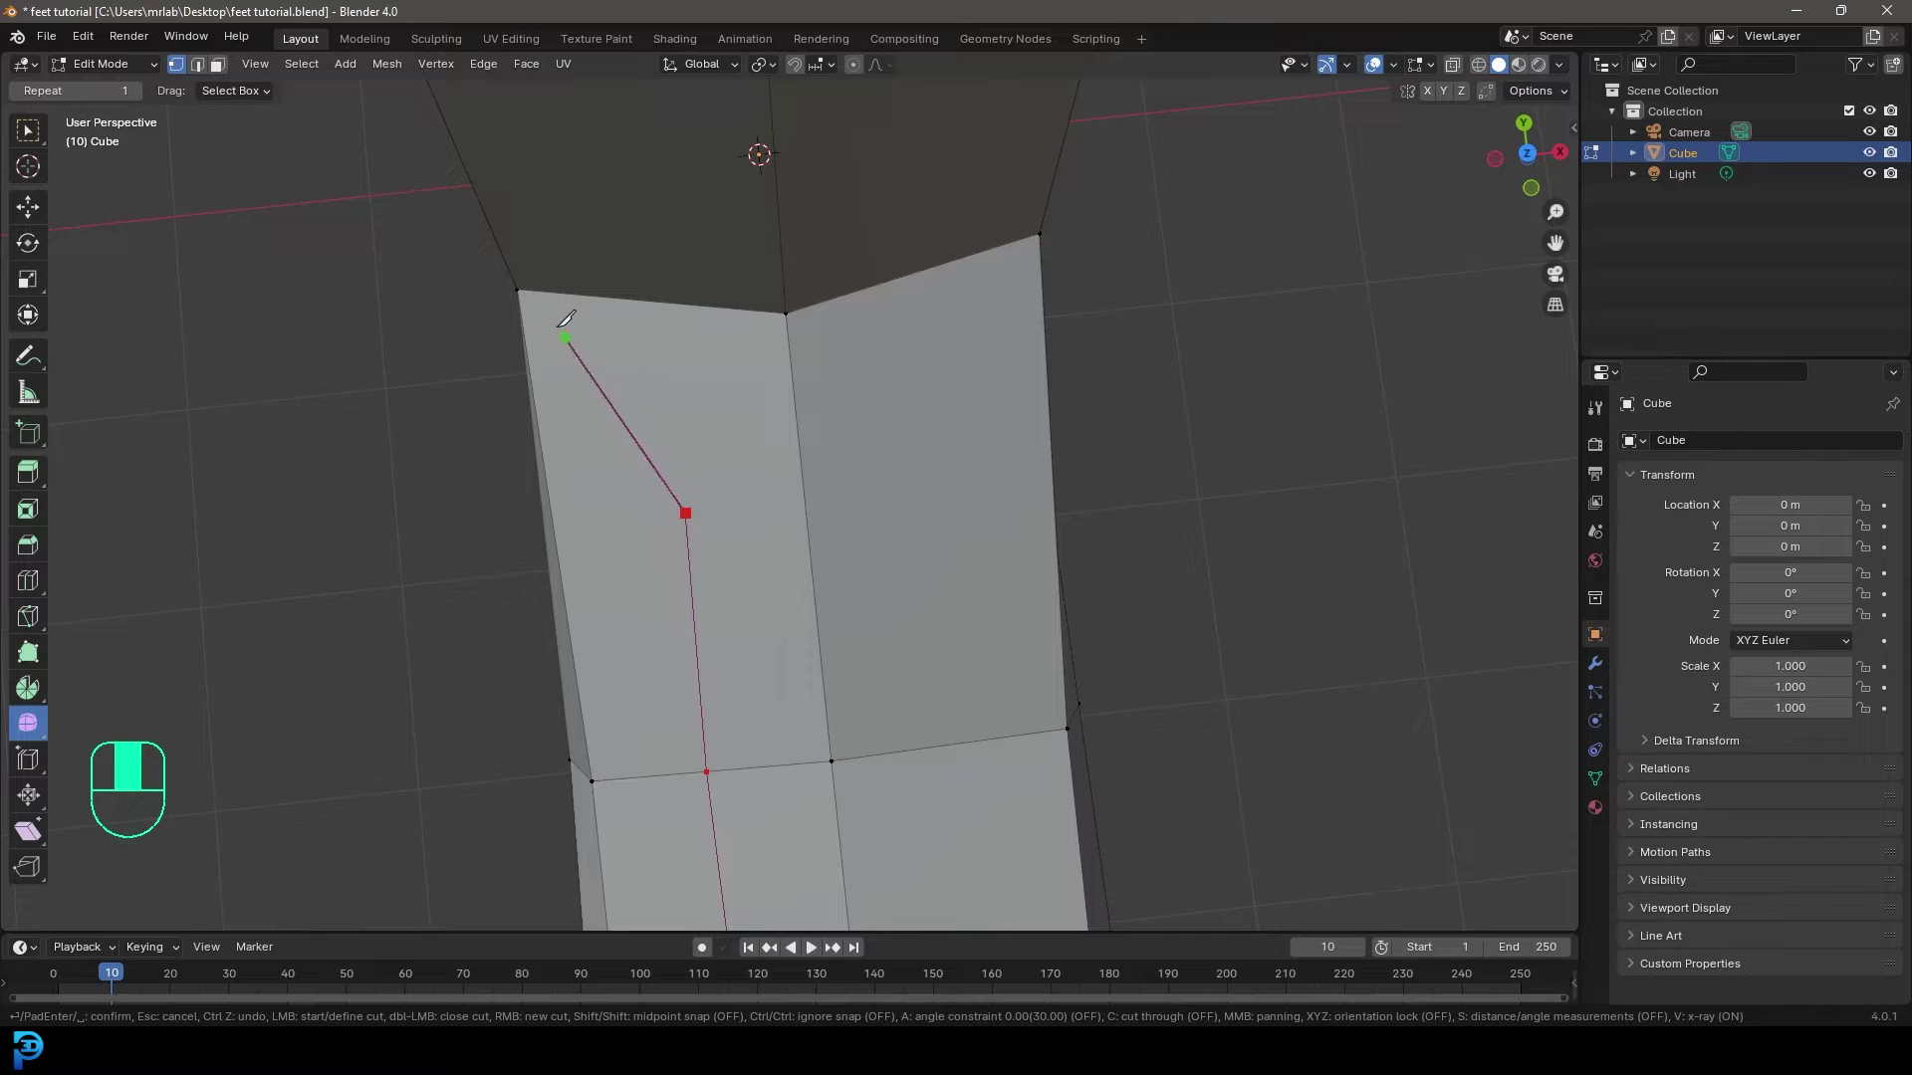
pyautogui.moveTo(525, 283); pyautogui.dragTo(587, 249, button='middle')
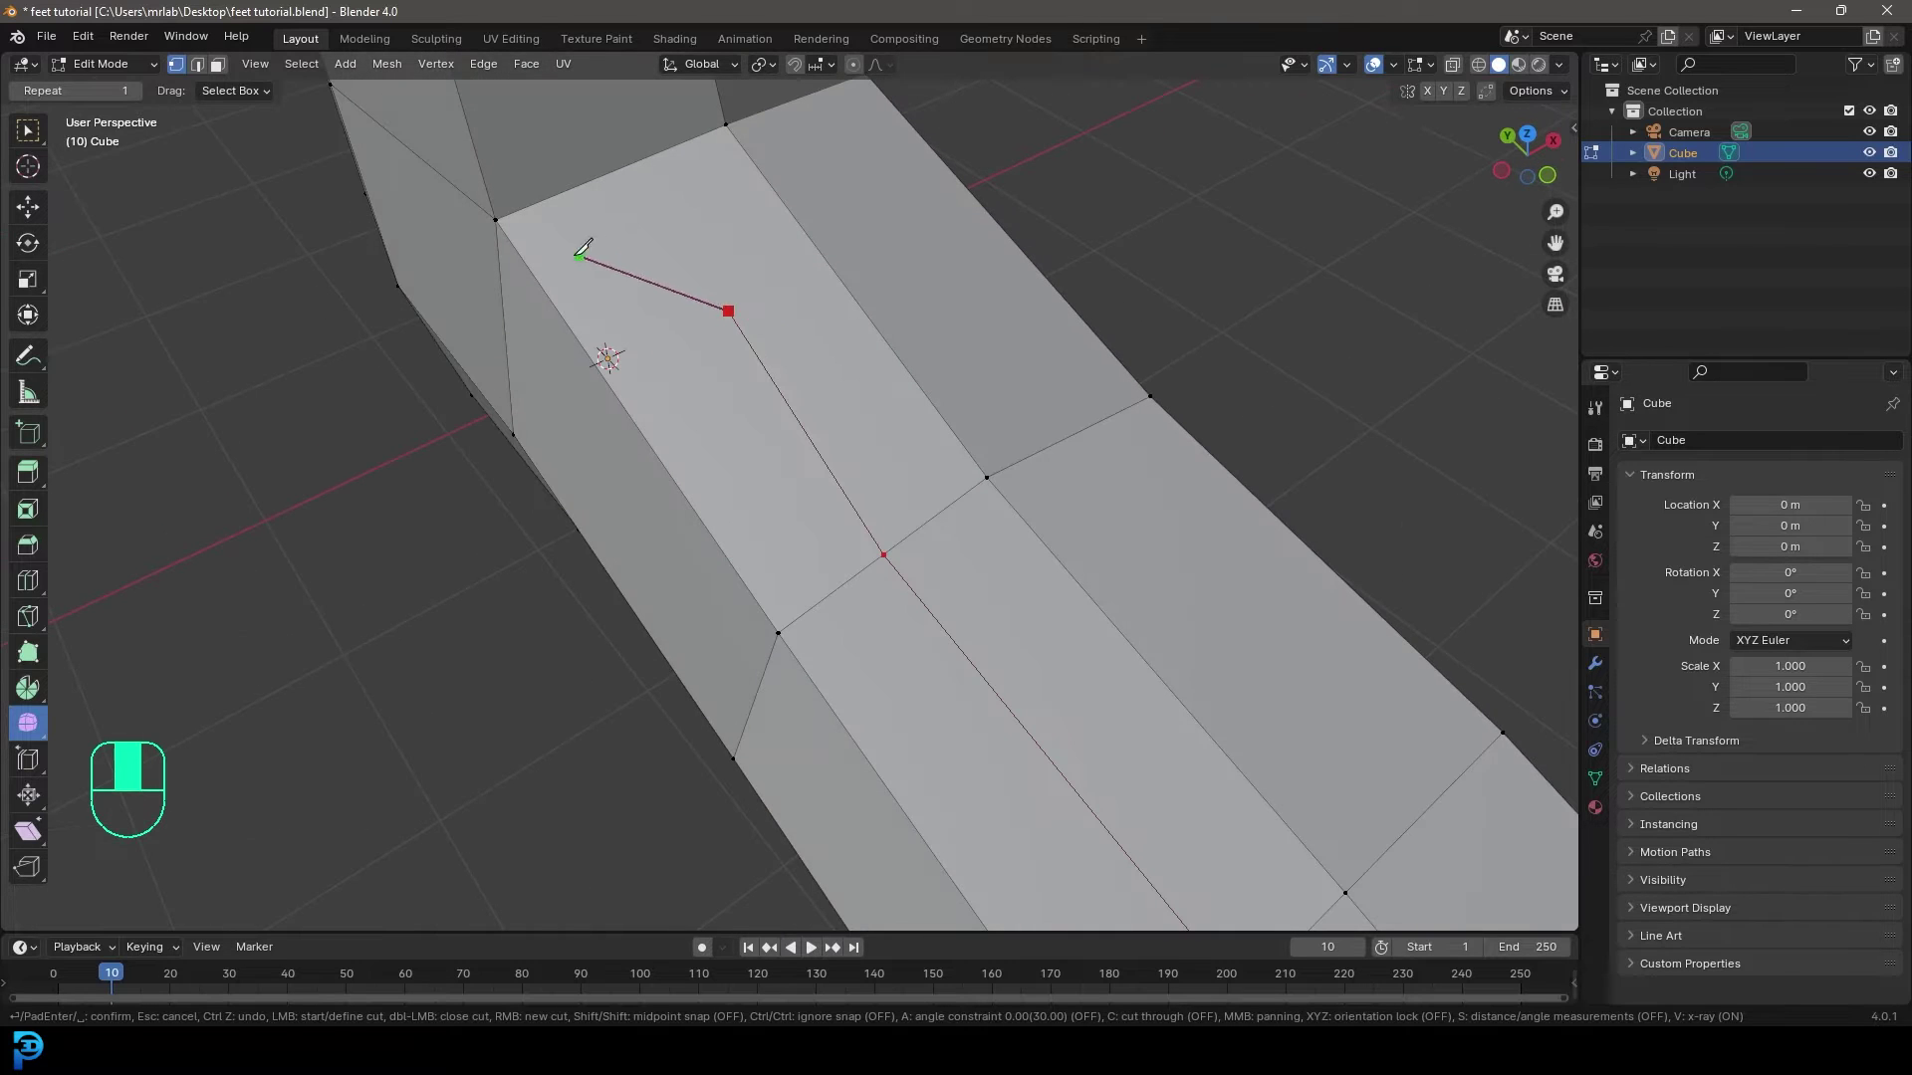
pyautogui.press('Return')
# Knife-cut a matching lengthwise line on the right half of the instep, ending at the right outer ankle corner.
pyautogui.moveTo(930, 605); pyautogui.dragTo(906, 652, button='middle')
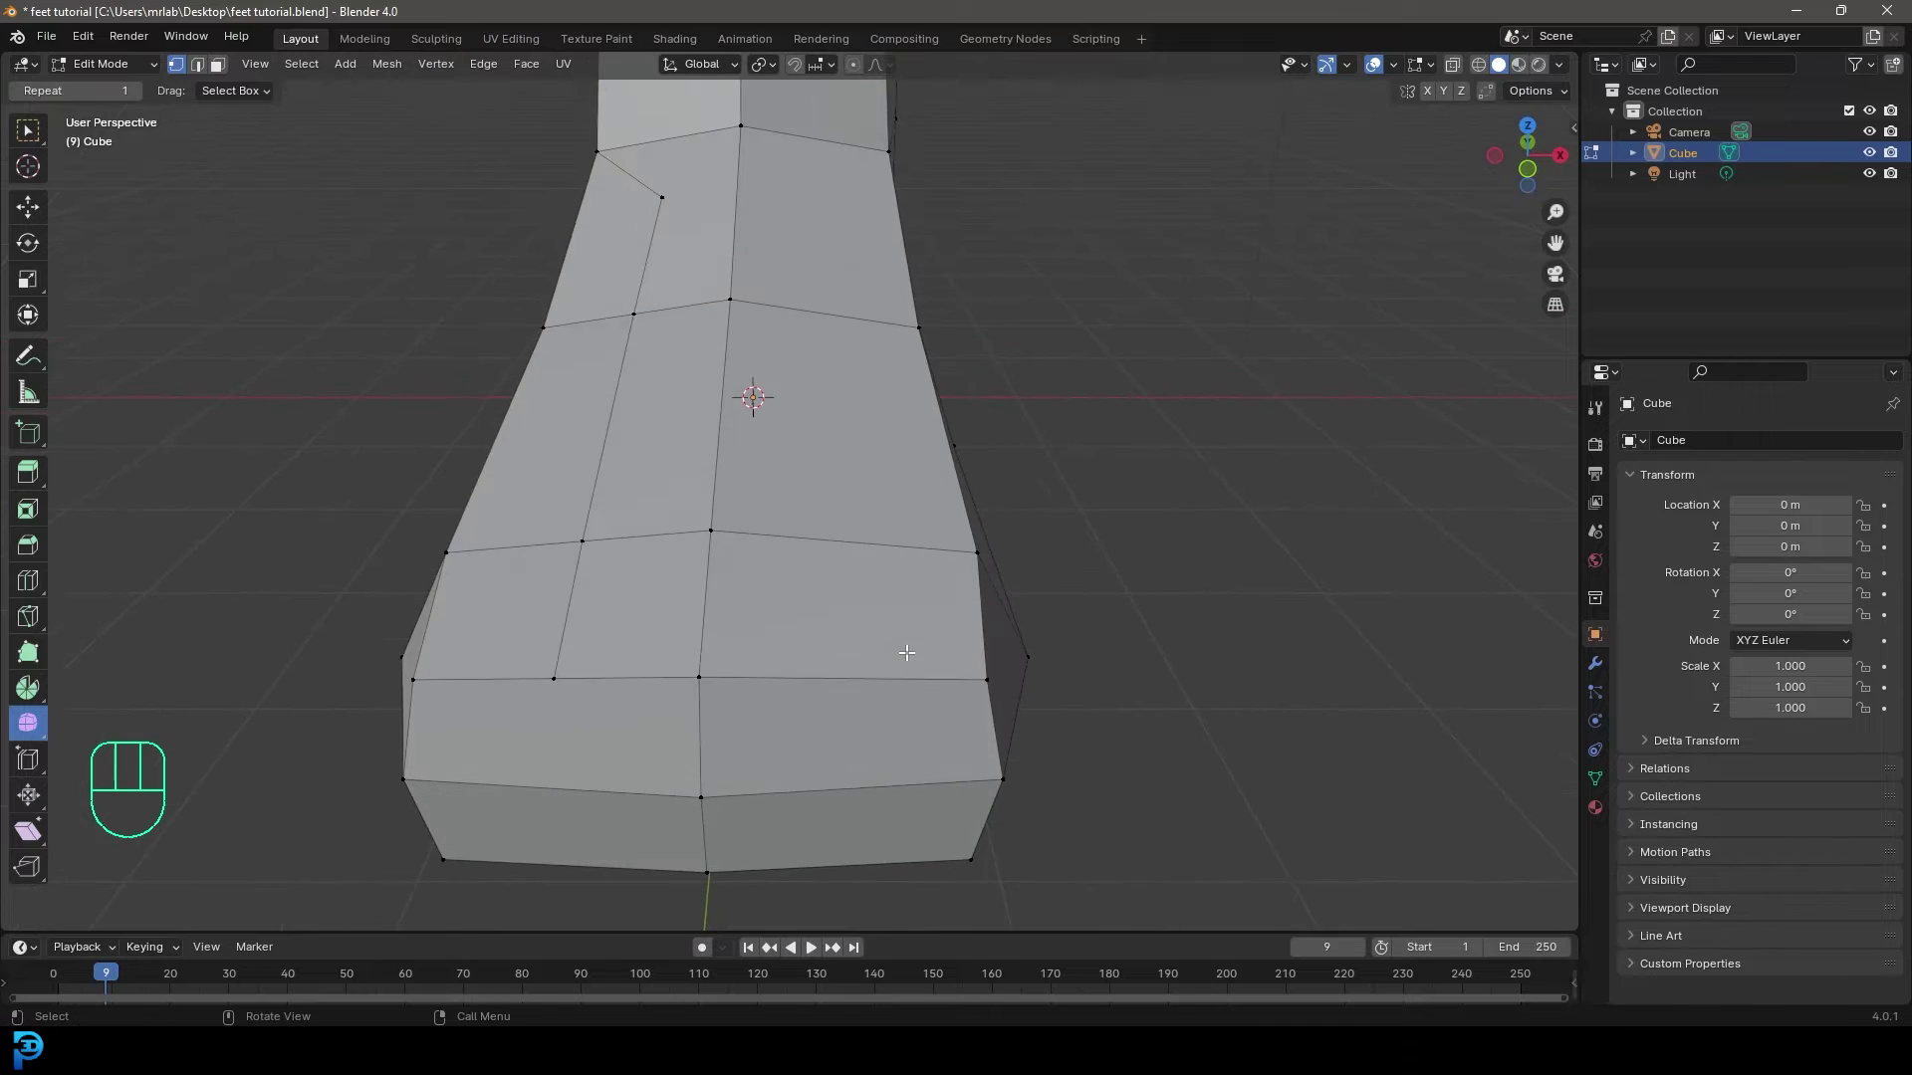
pyautogui.press('k')
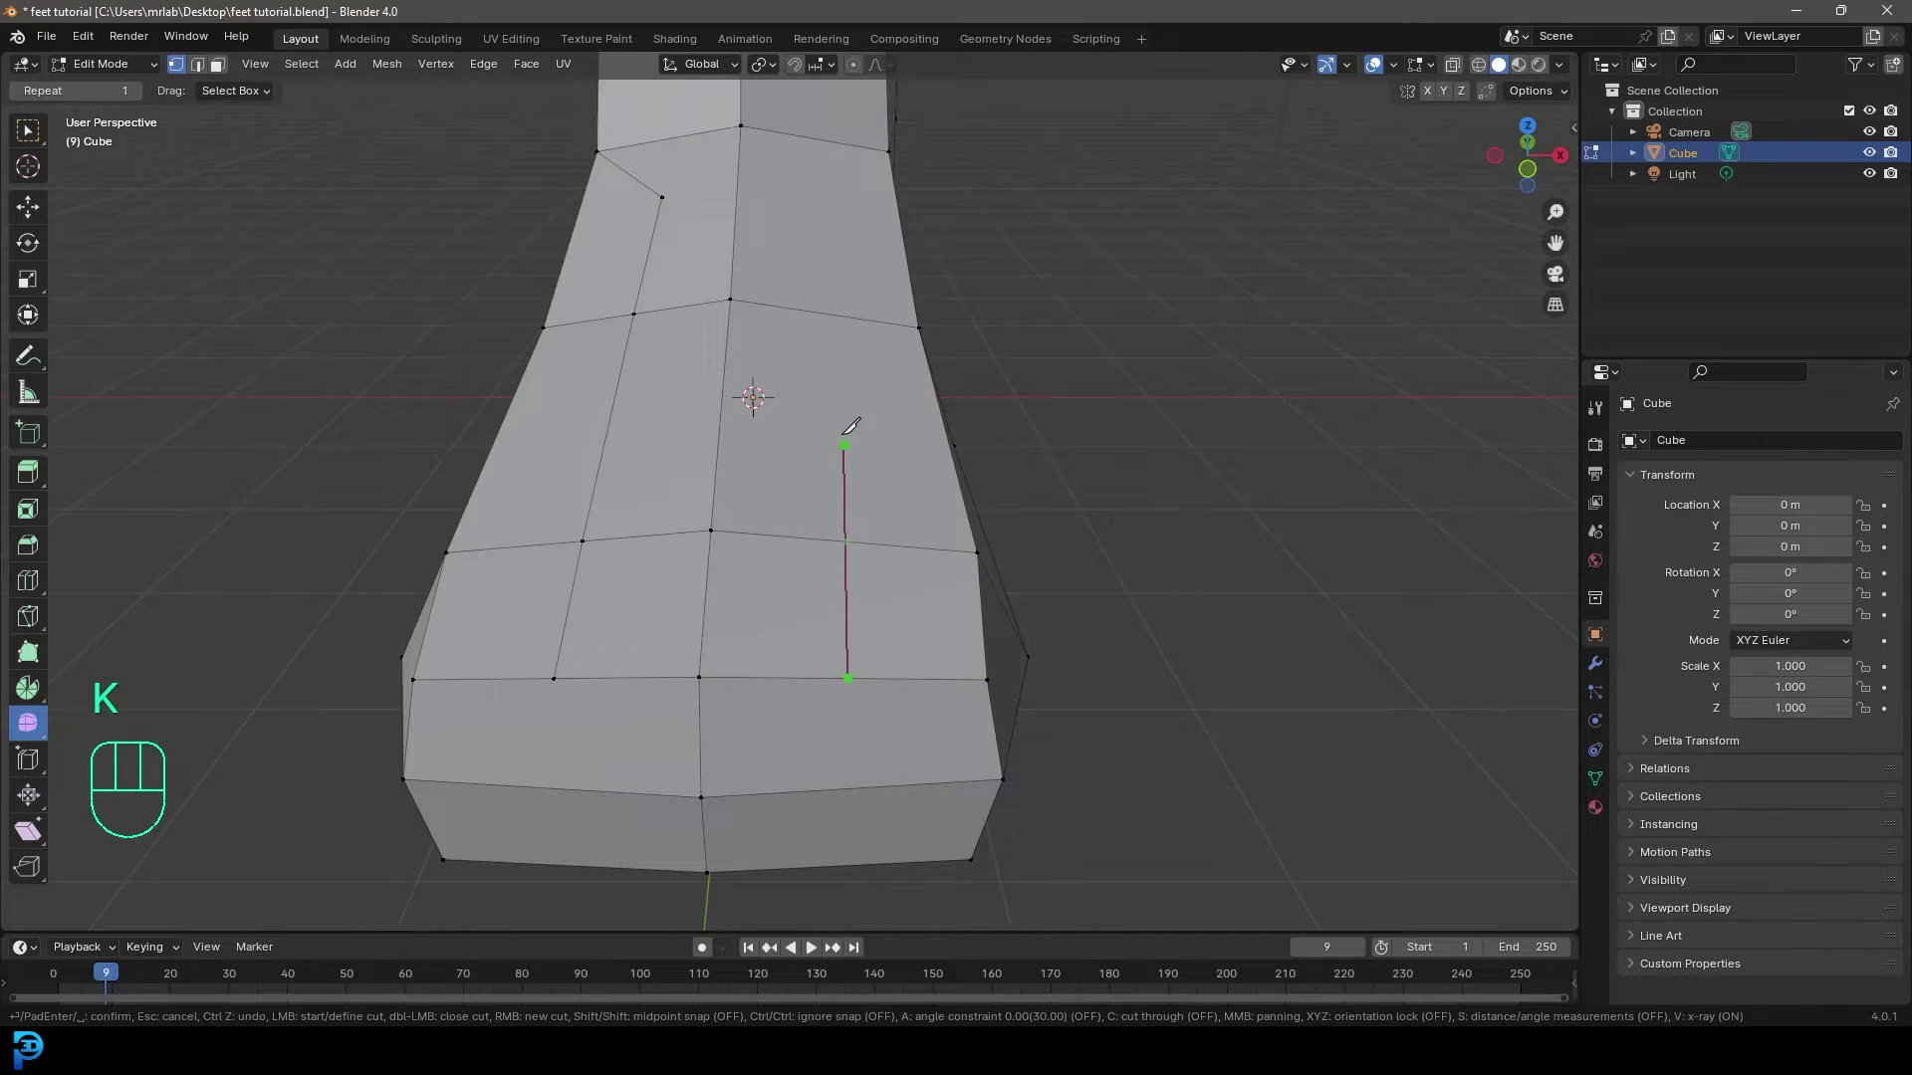
pyautogui.moveTo(840, 306); pyautogui.dragTo(809, 507, button='middle')
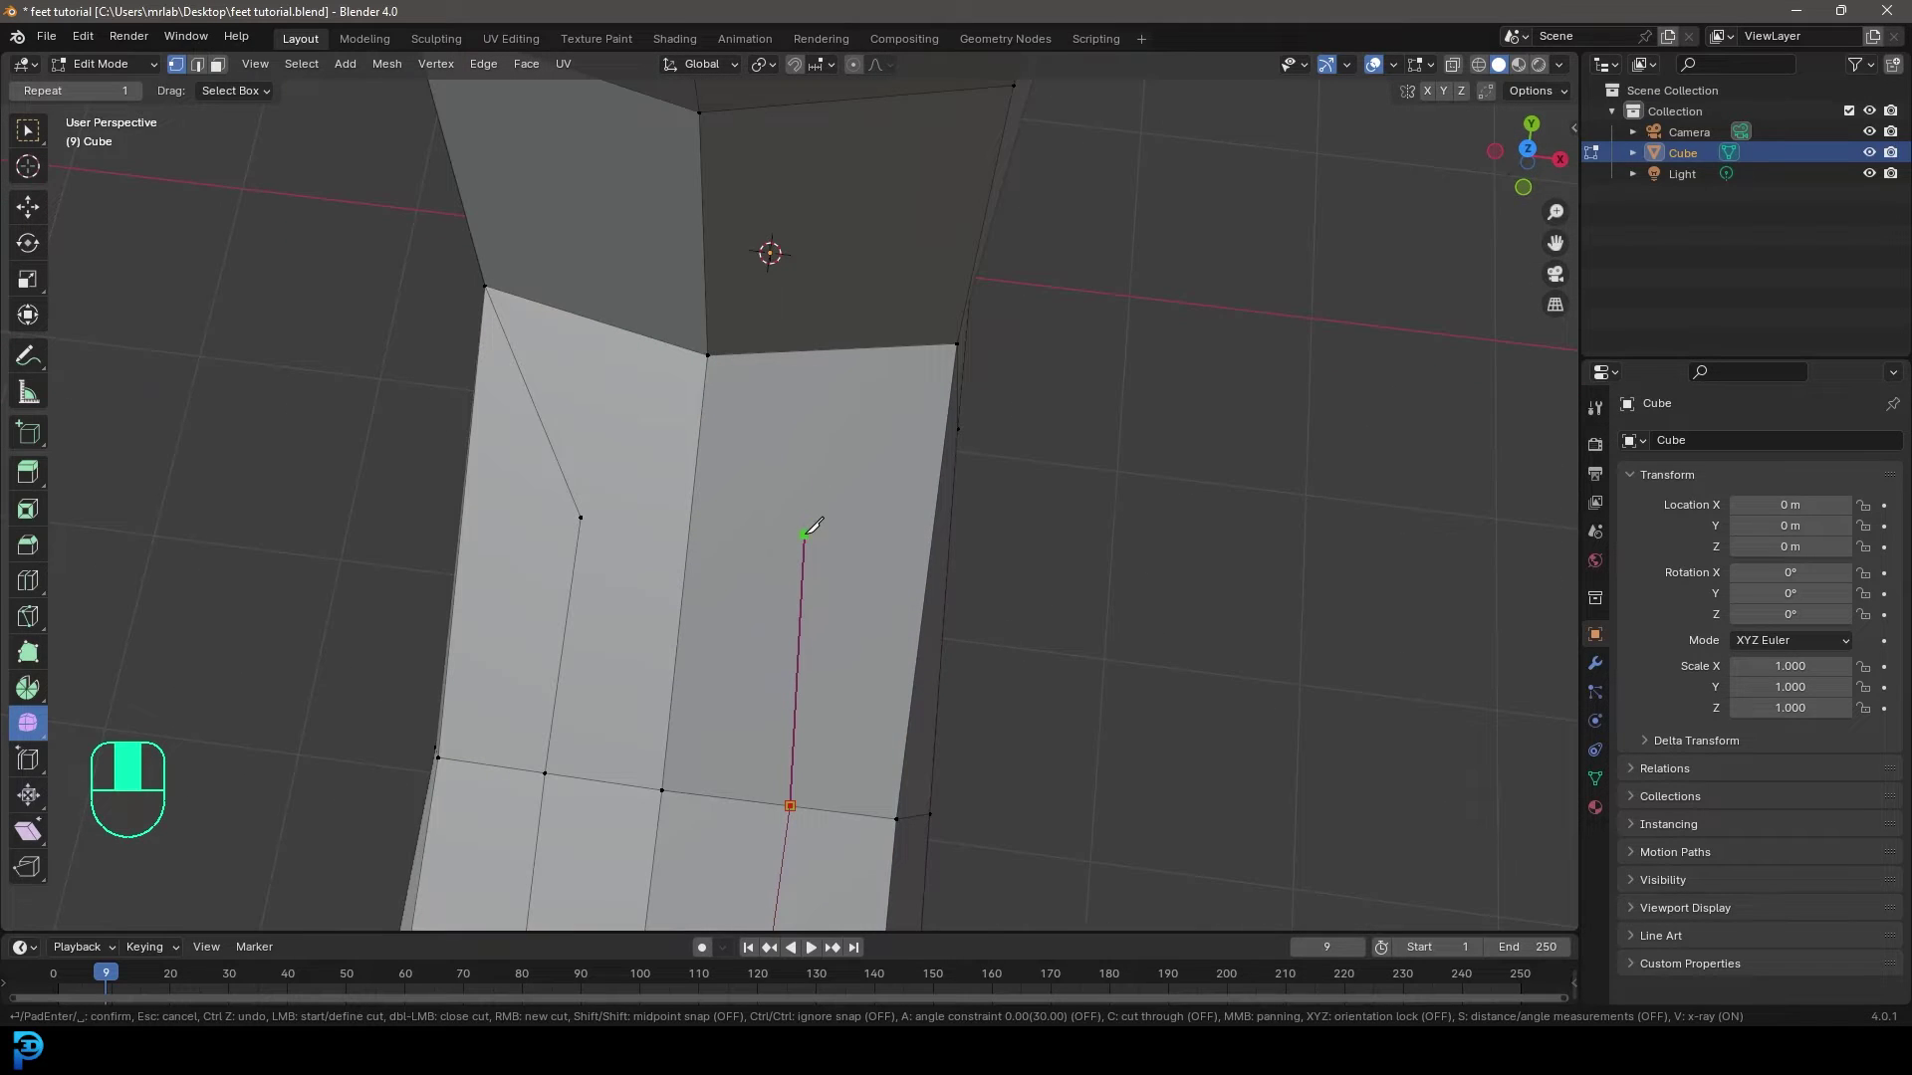
pyautogui.moveTo(874, 573); pyautogui.dragTo(779, 549, button='middle')
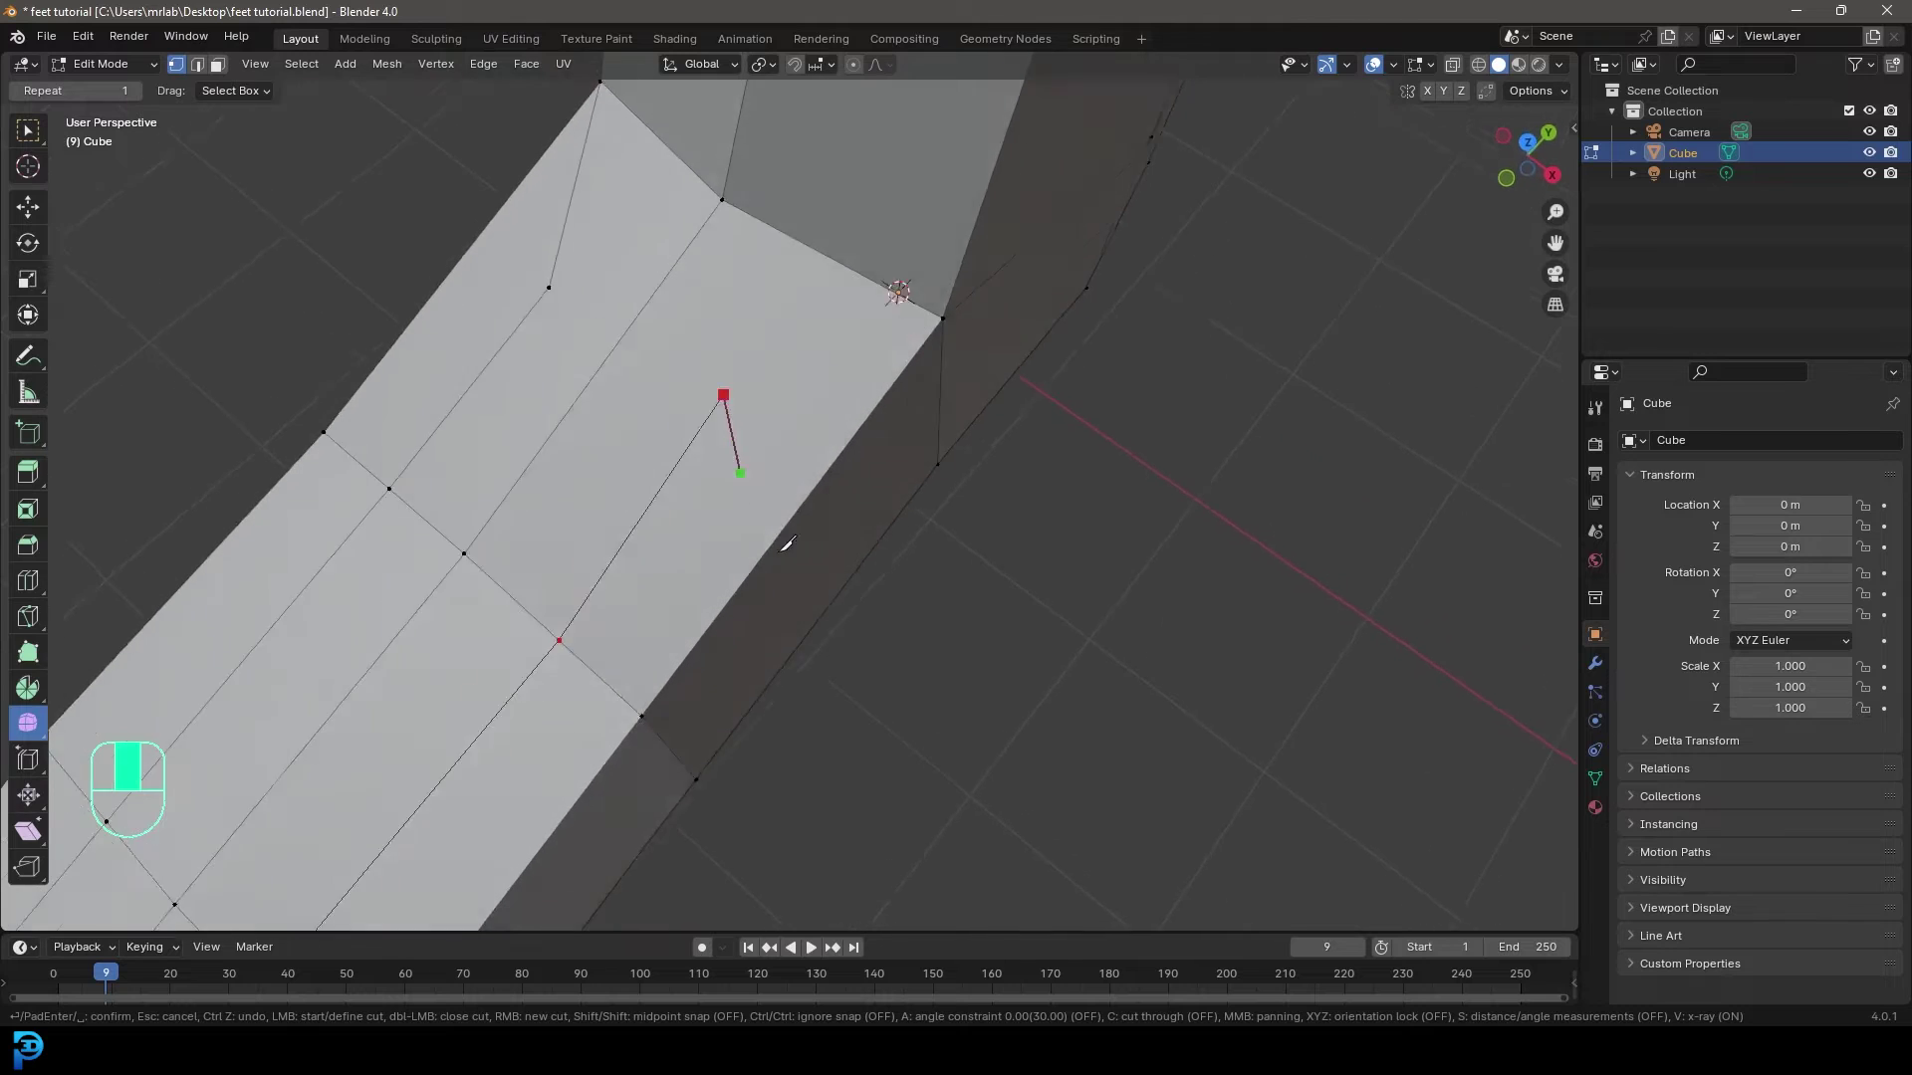
pyautogui.scroll(3, 779, 549)
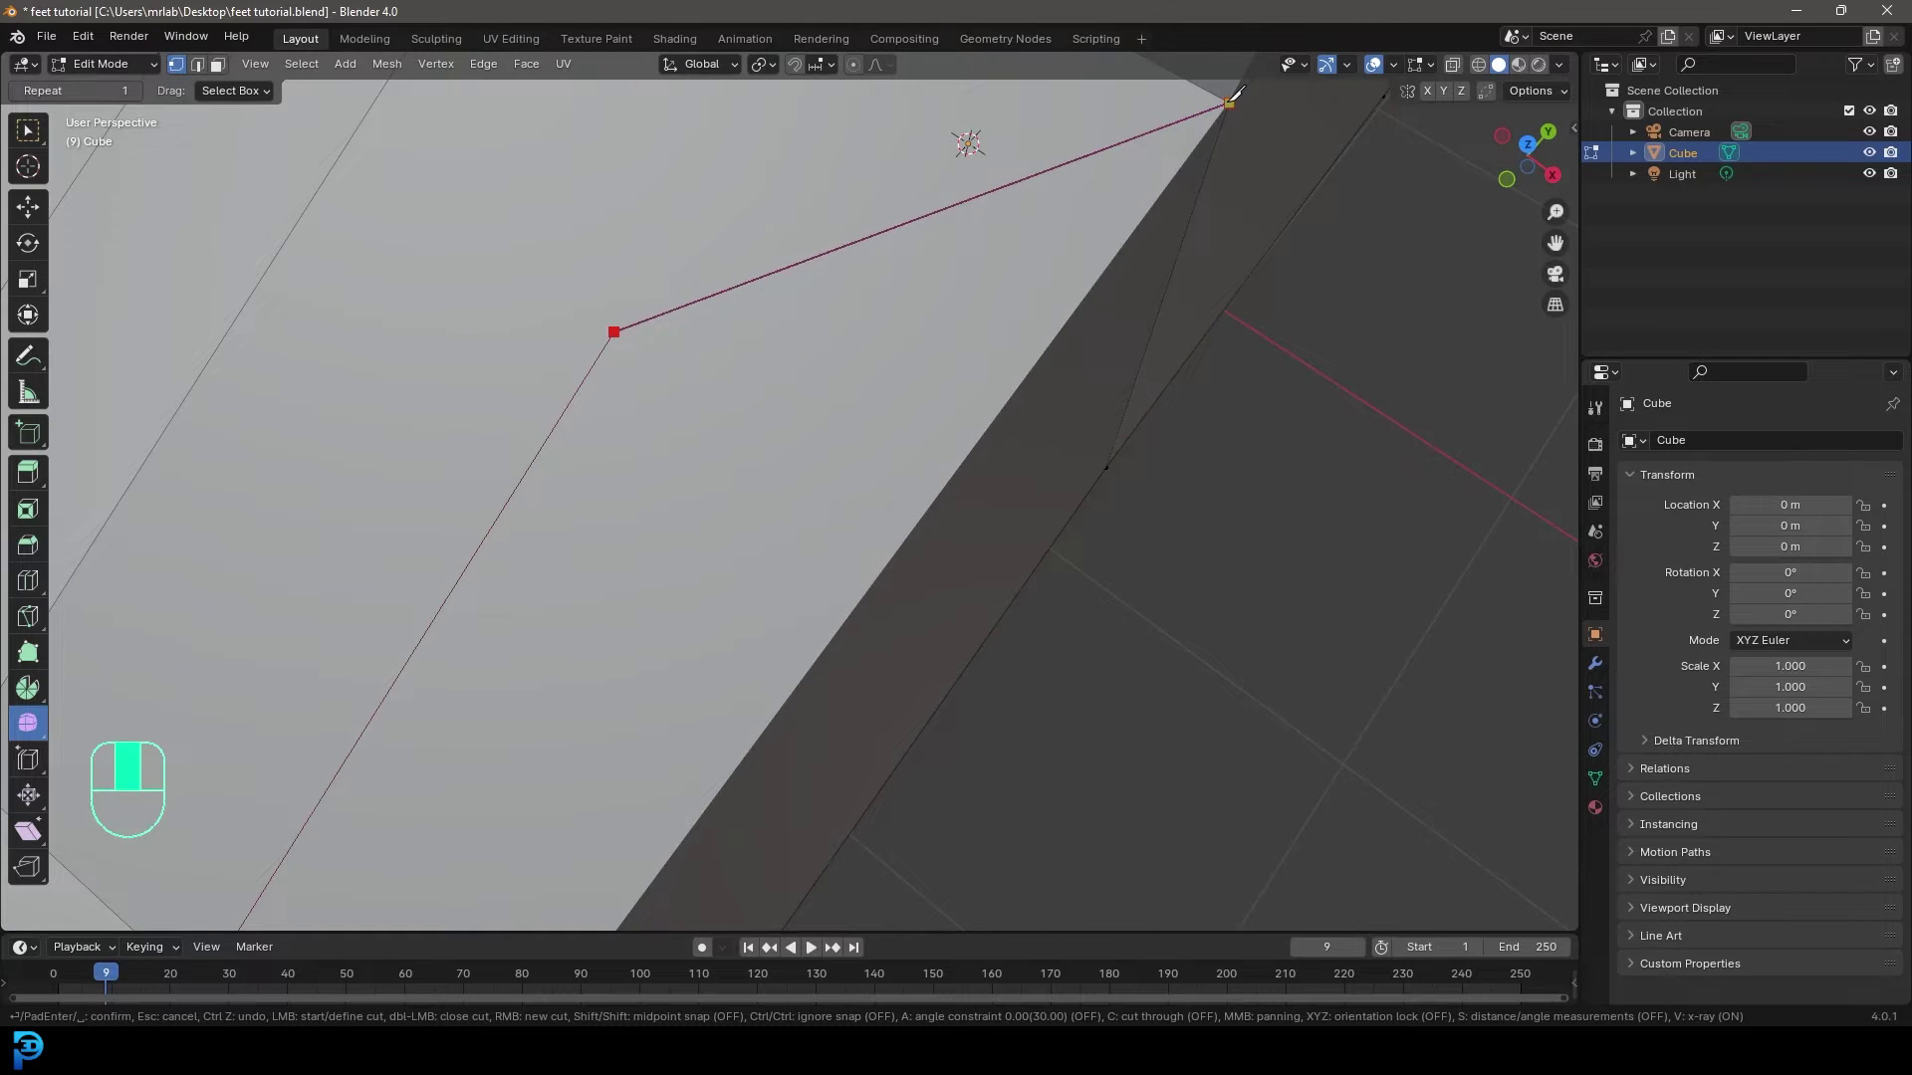
pyautogui.keyDown('shift'); pyautogui.moveTo(1085, 205); pyautogui.dragTo(1119, 414, button='middle'); pyautogui.keyUp('shift')
pyautogui.press('Return')
# Knife-cut across the upper instep to connect the bend points of the two lengthwise cuts.
pyautogui.scroll(-7, 1298, 521)
pyautogui.moveTo(1075, 637); pyautogui.dragTo(1182, 581, button='middle')
pyautogui.scroll(3, 877, 396)
pyautogui.keyDown('shift'); pyautogui.moveTo(875, 395); pyautogui.dragTo(870, 451, button='middle'); pyautogui.keyUp('shift')
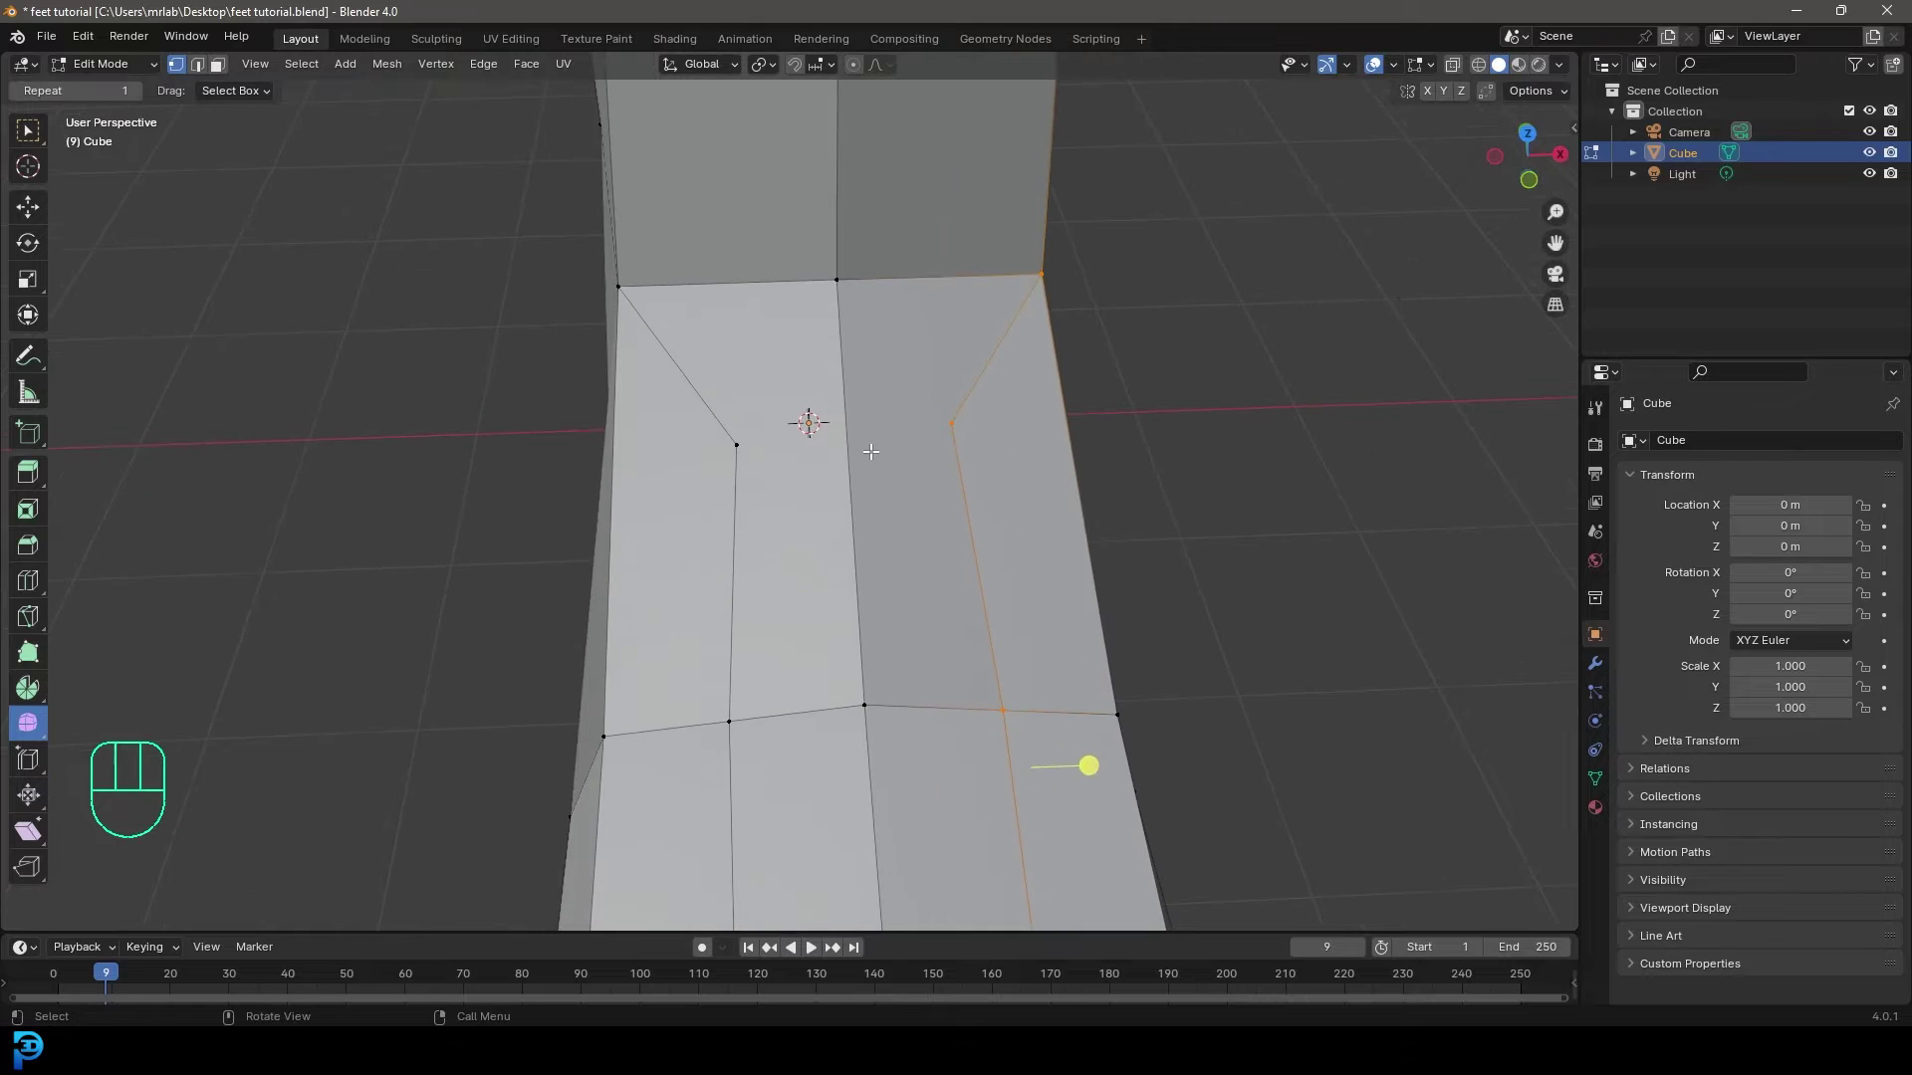
pyautogui.press('k')
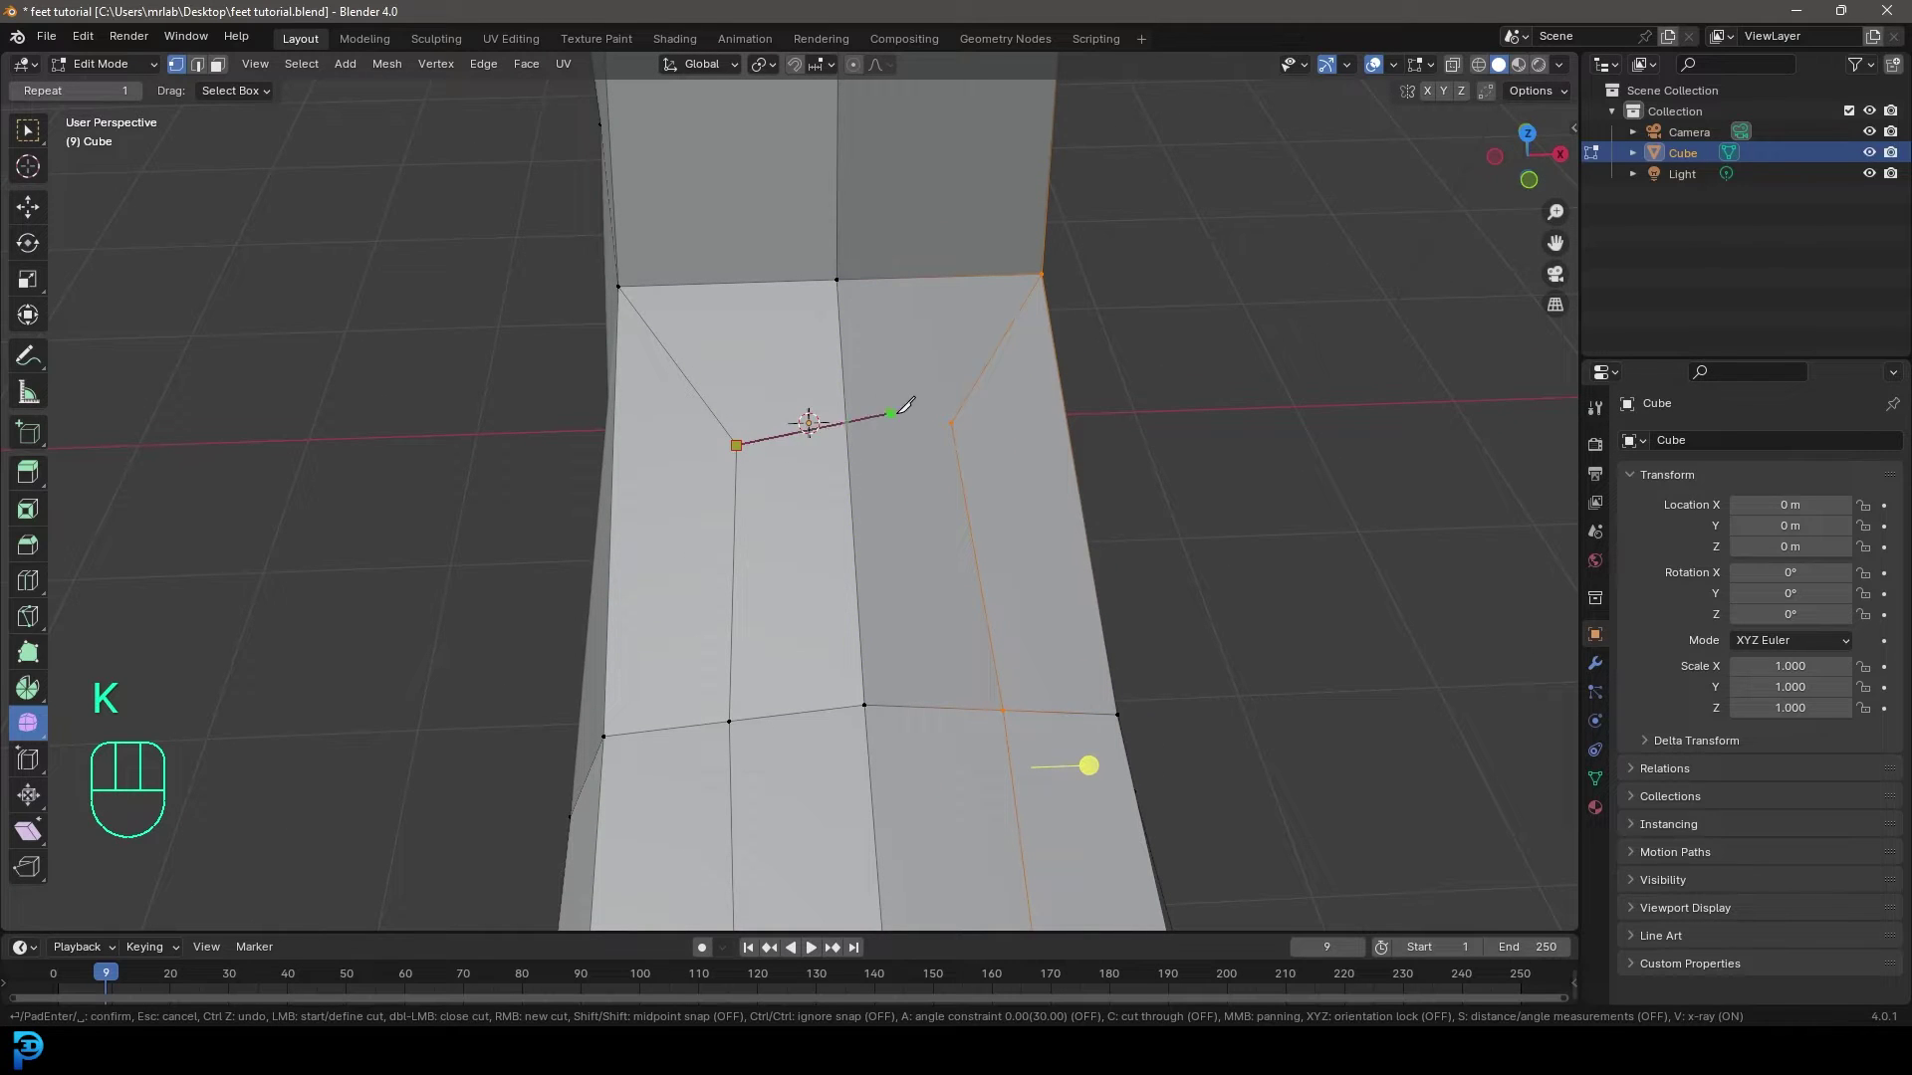
pyautogui.press('Return')
# Continue the right lengthwise cut down the front face and along the sole, ending at the sole's outer edge vertex.
pyautogui.moveTo(1050, 499); pyautogui.dragTo(931, 582, button='middle')
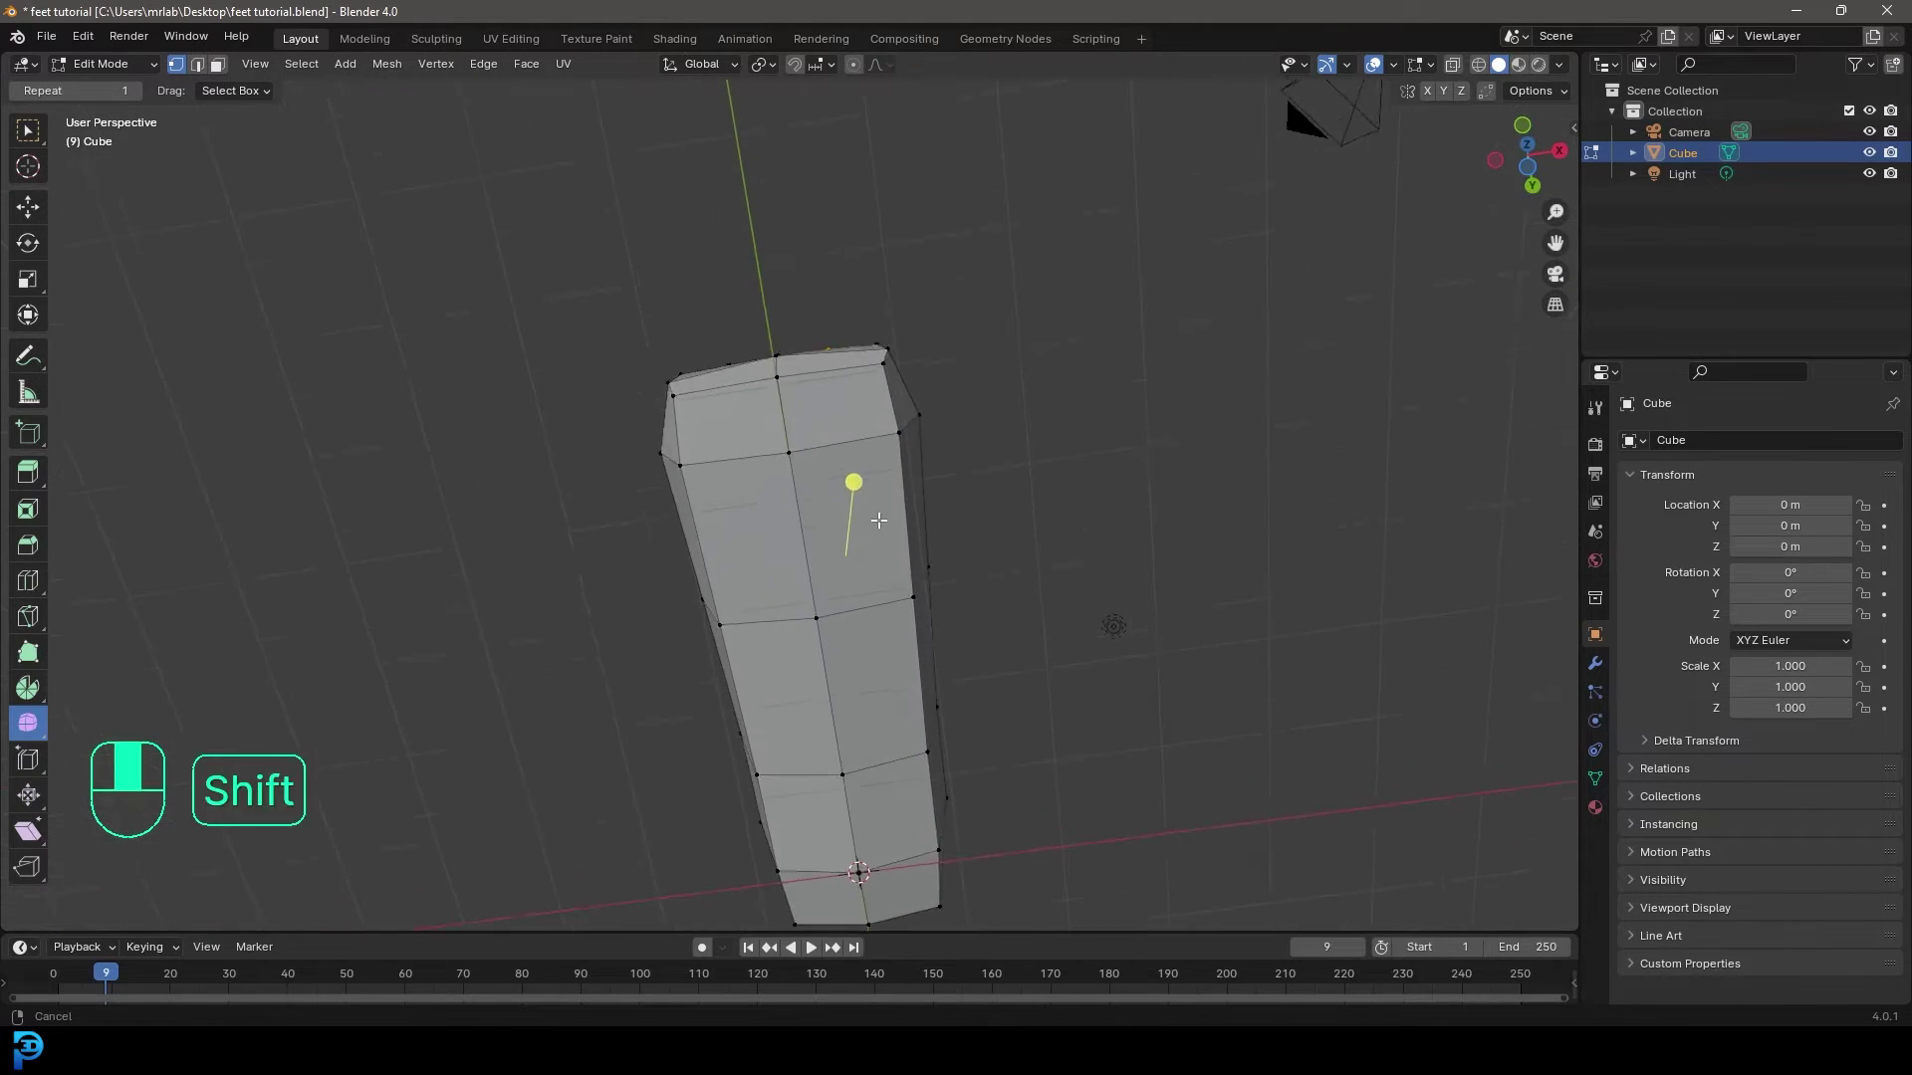
pyautogui.scroll(3, 905, 532)
pyautogui.moveTo(926, 401); pyautogui.dragTo(924, 500, button='middle')
pyautogui.moveTo(908, 642); pyautogui.dragTo(876, 555, button='middle')
pyautogui.scroll(2, 884, 697)
pyautogui.press('k')
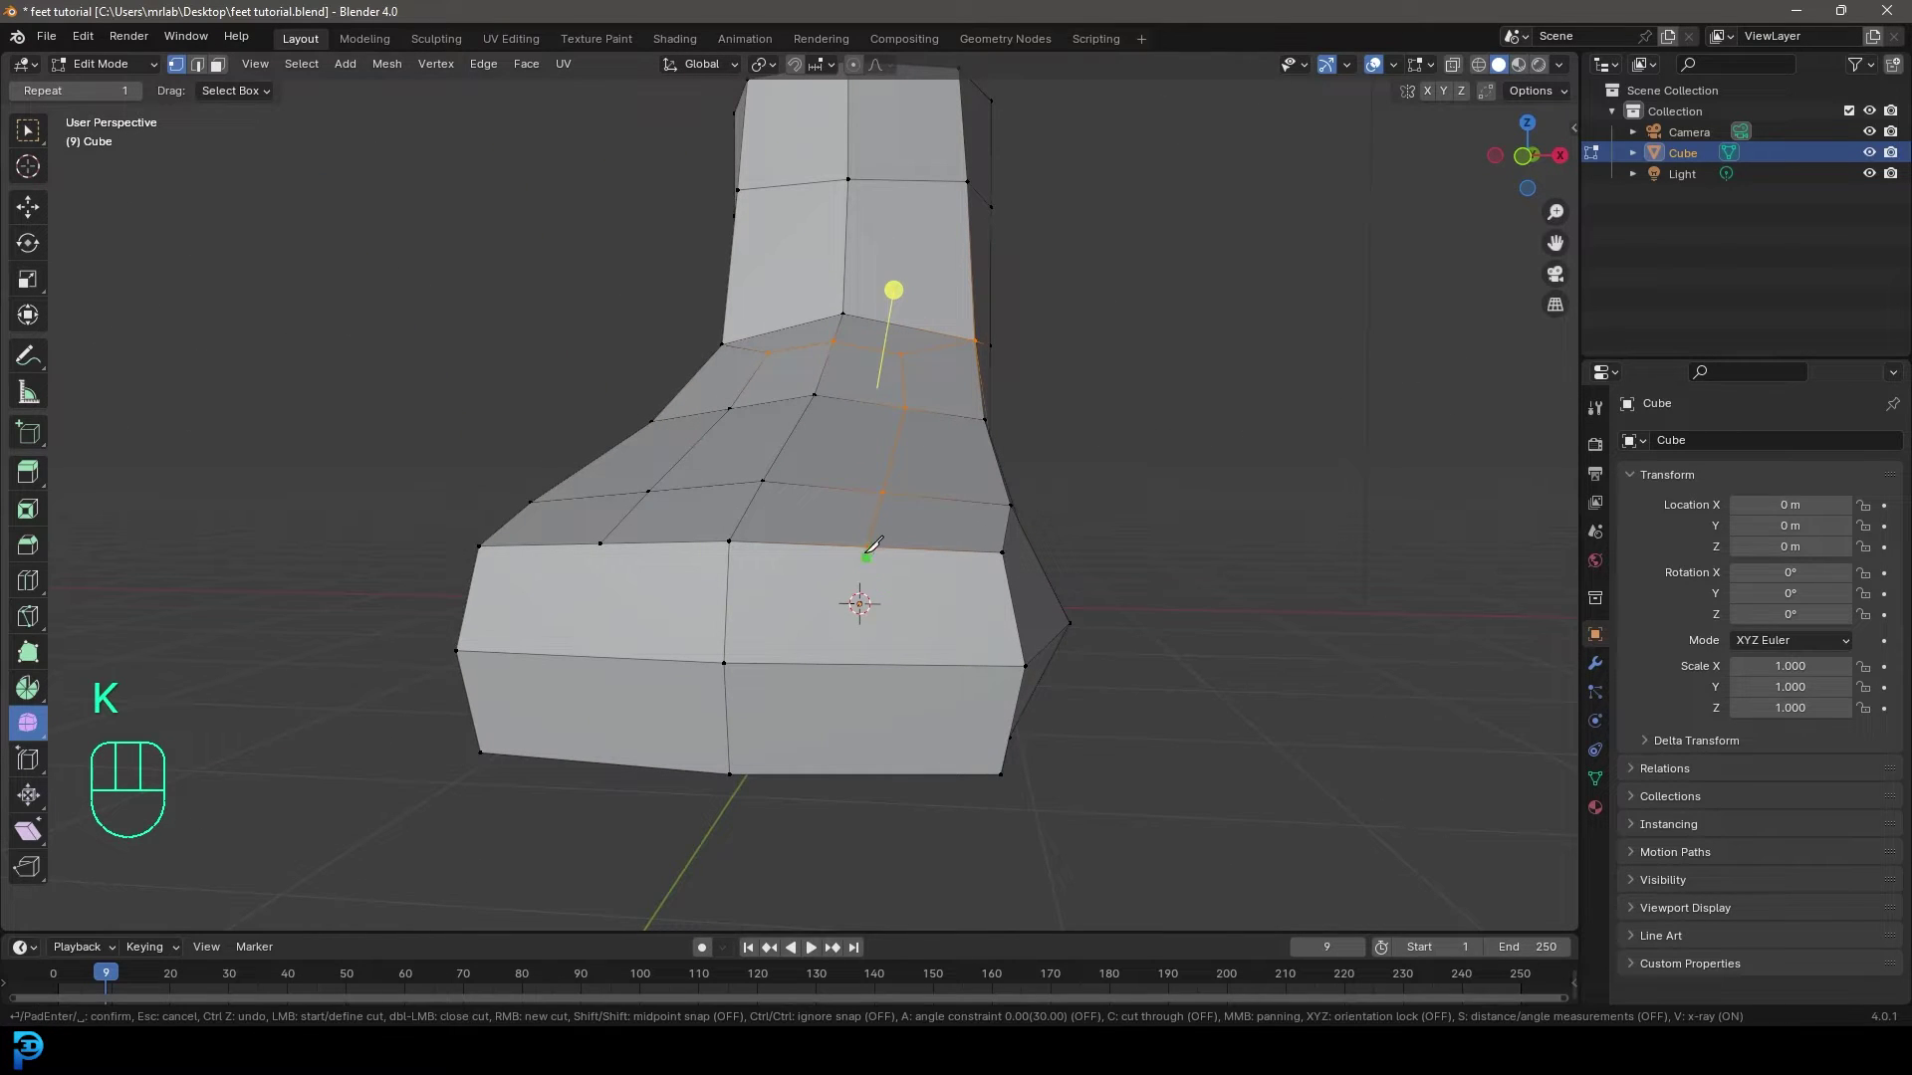
pyautogui.moveTo(871, 766); pyautogui.dragTo(879, 582, button='middle')
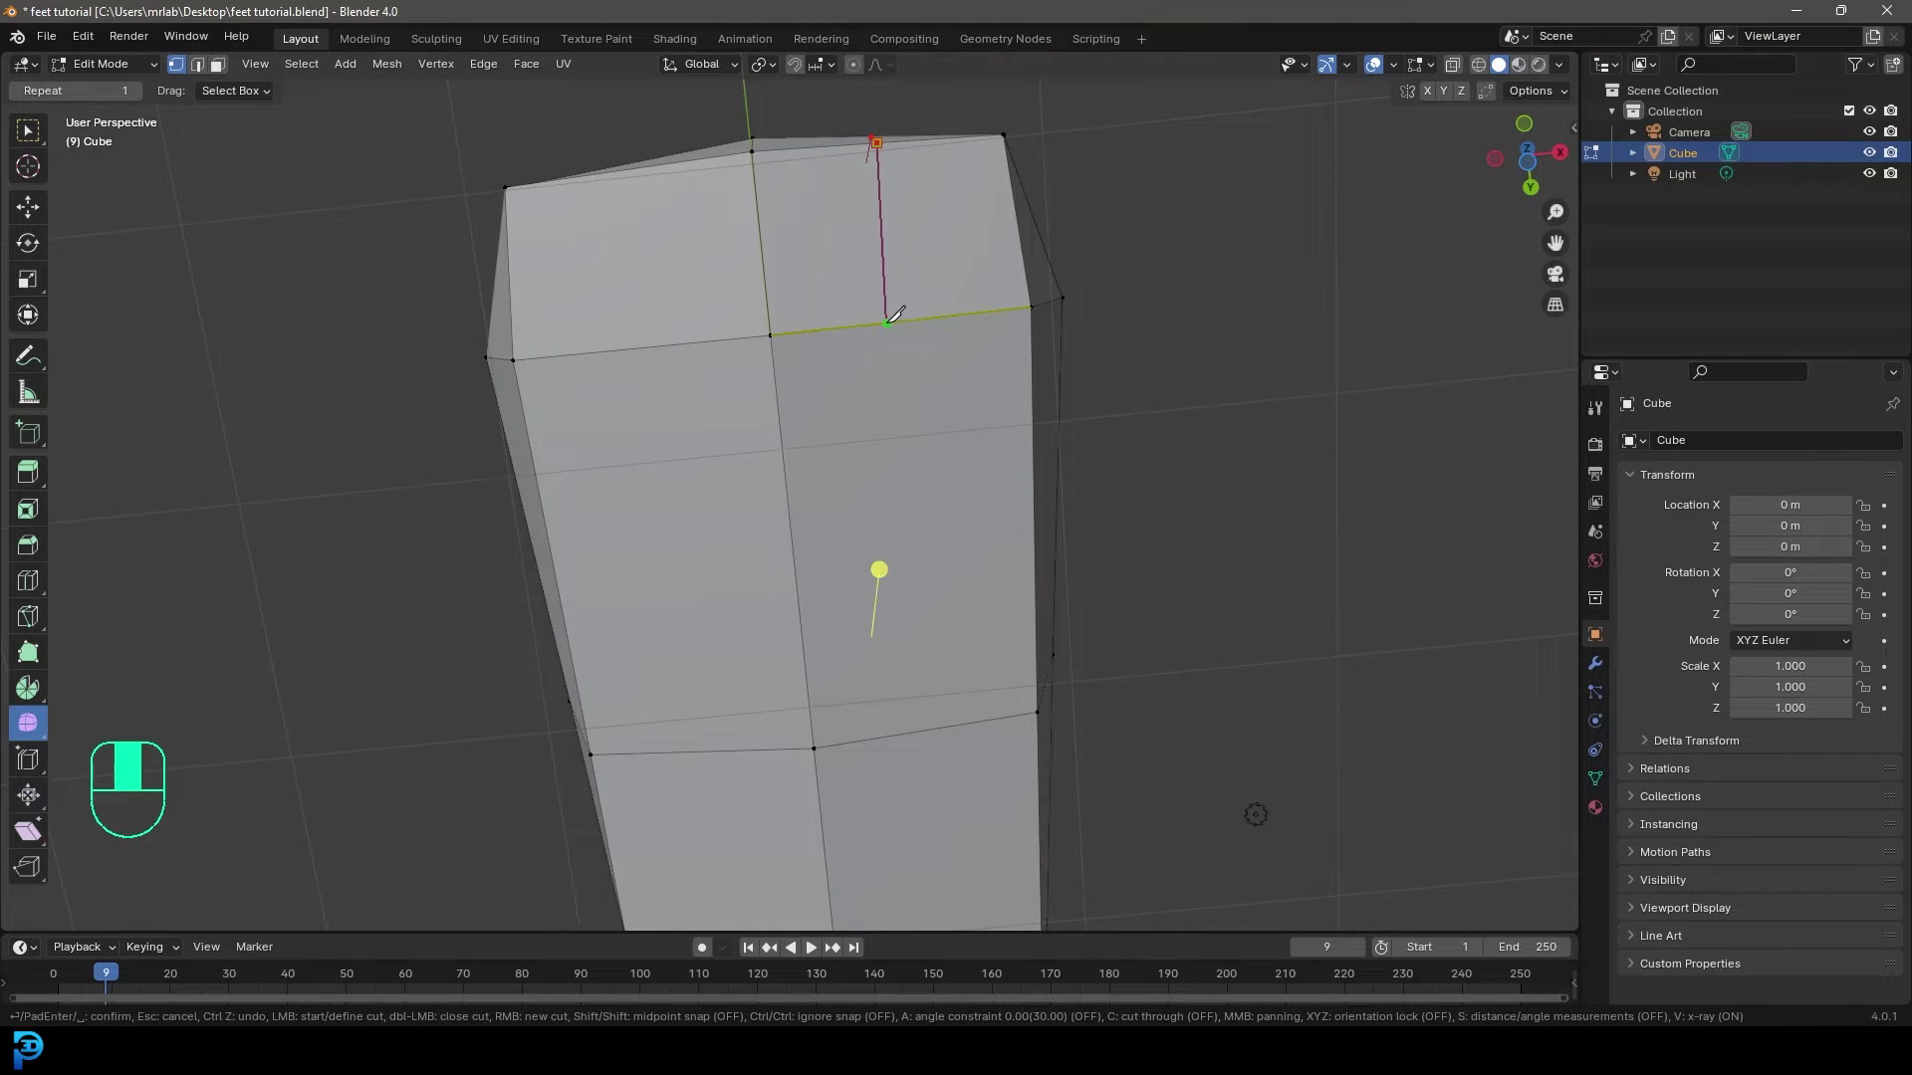
pyautogui.click(908, 551)
pyautogui.moveTo(891, 555); pyautogui.dragTo(1067, 308, button='middle')
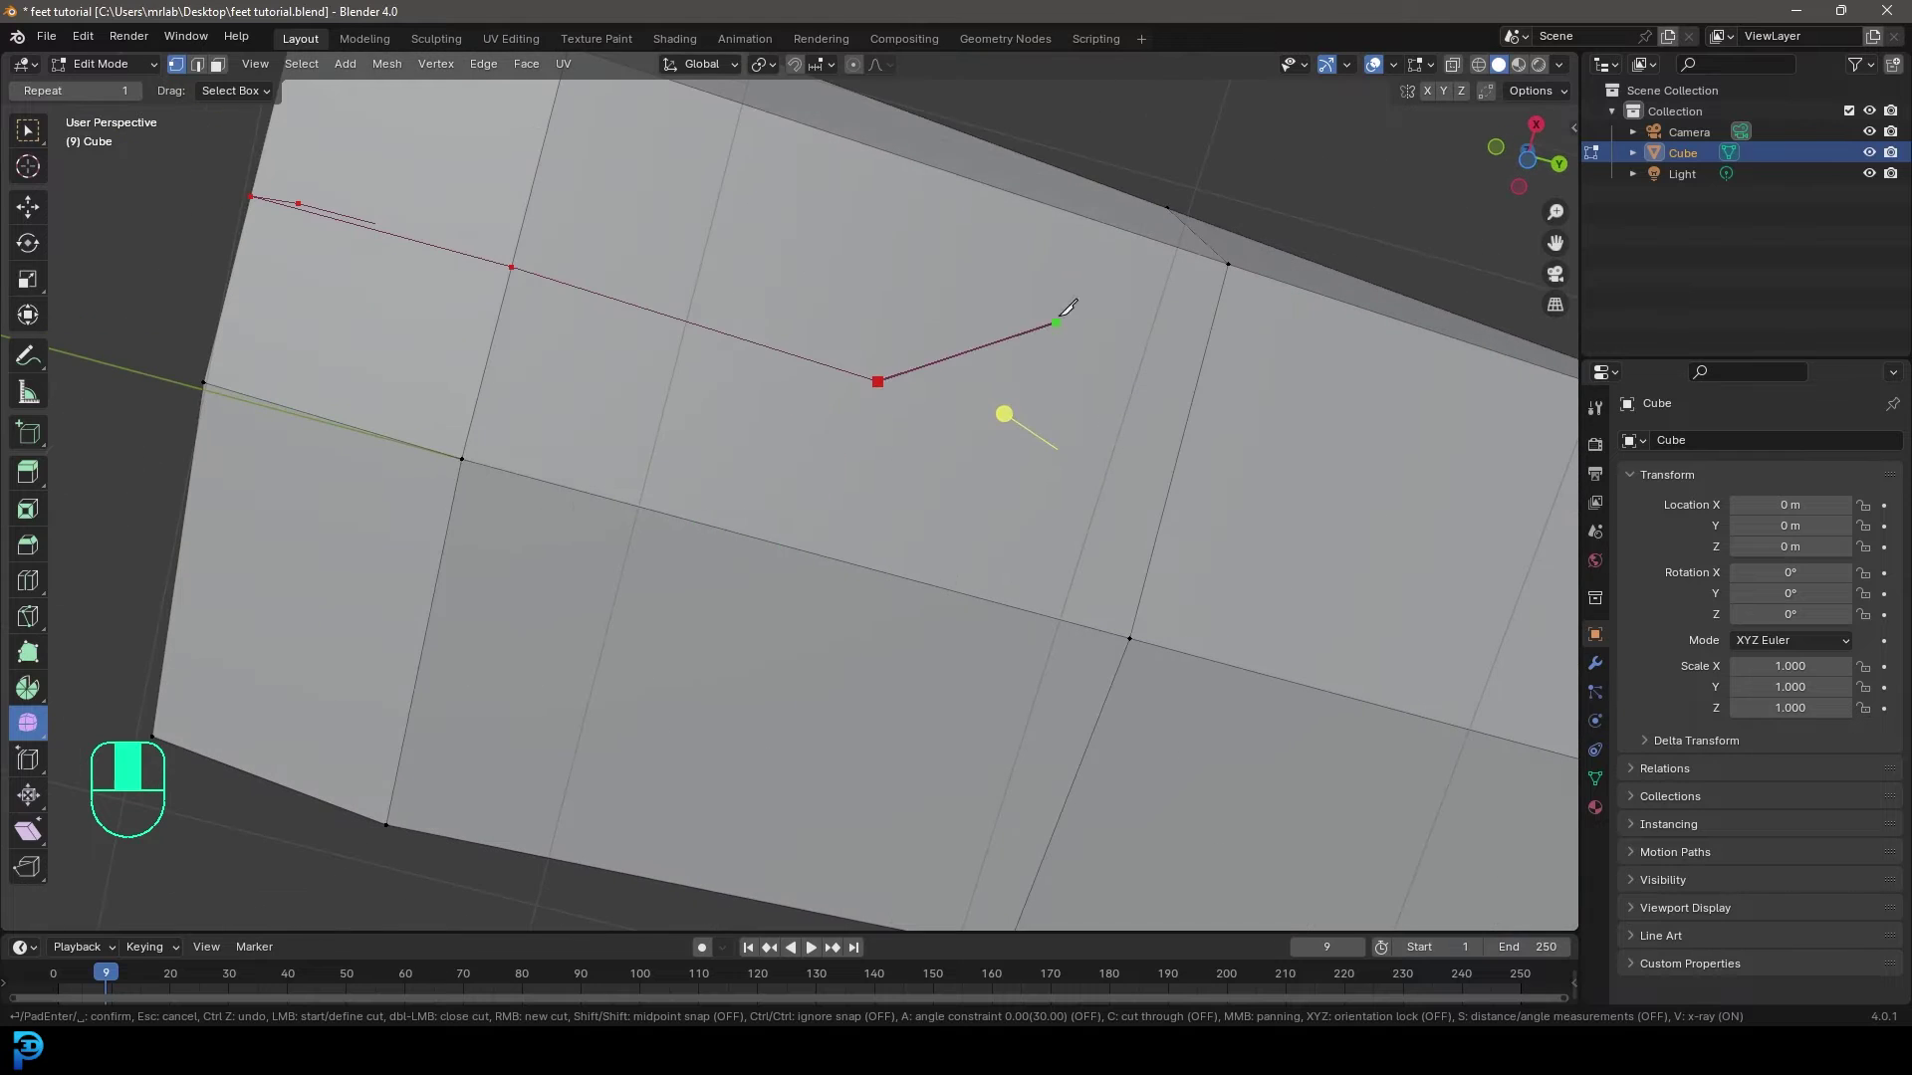
pyautogui.click(1230, 264)
pyautogui.press('Return')
# Continue the left lengthwise cut down the front face and under the sole to the left outer edge vertex.
pyautogui.scroll(-6, 1219, 284)
pyautogui.moveTo(981, 413); pyautogui.dragTo(1095, 602, button='middle')
pyautogui.scroll(4, 1081, 582)
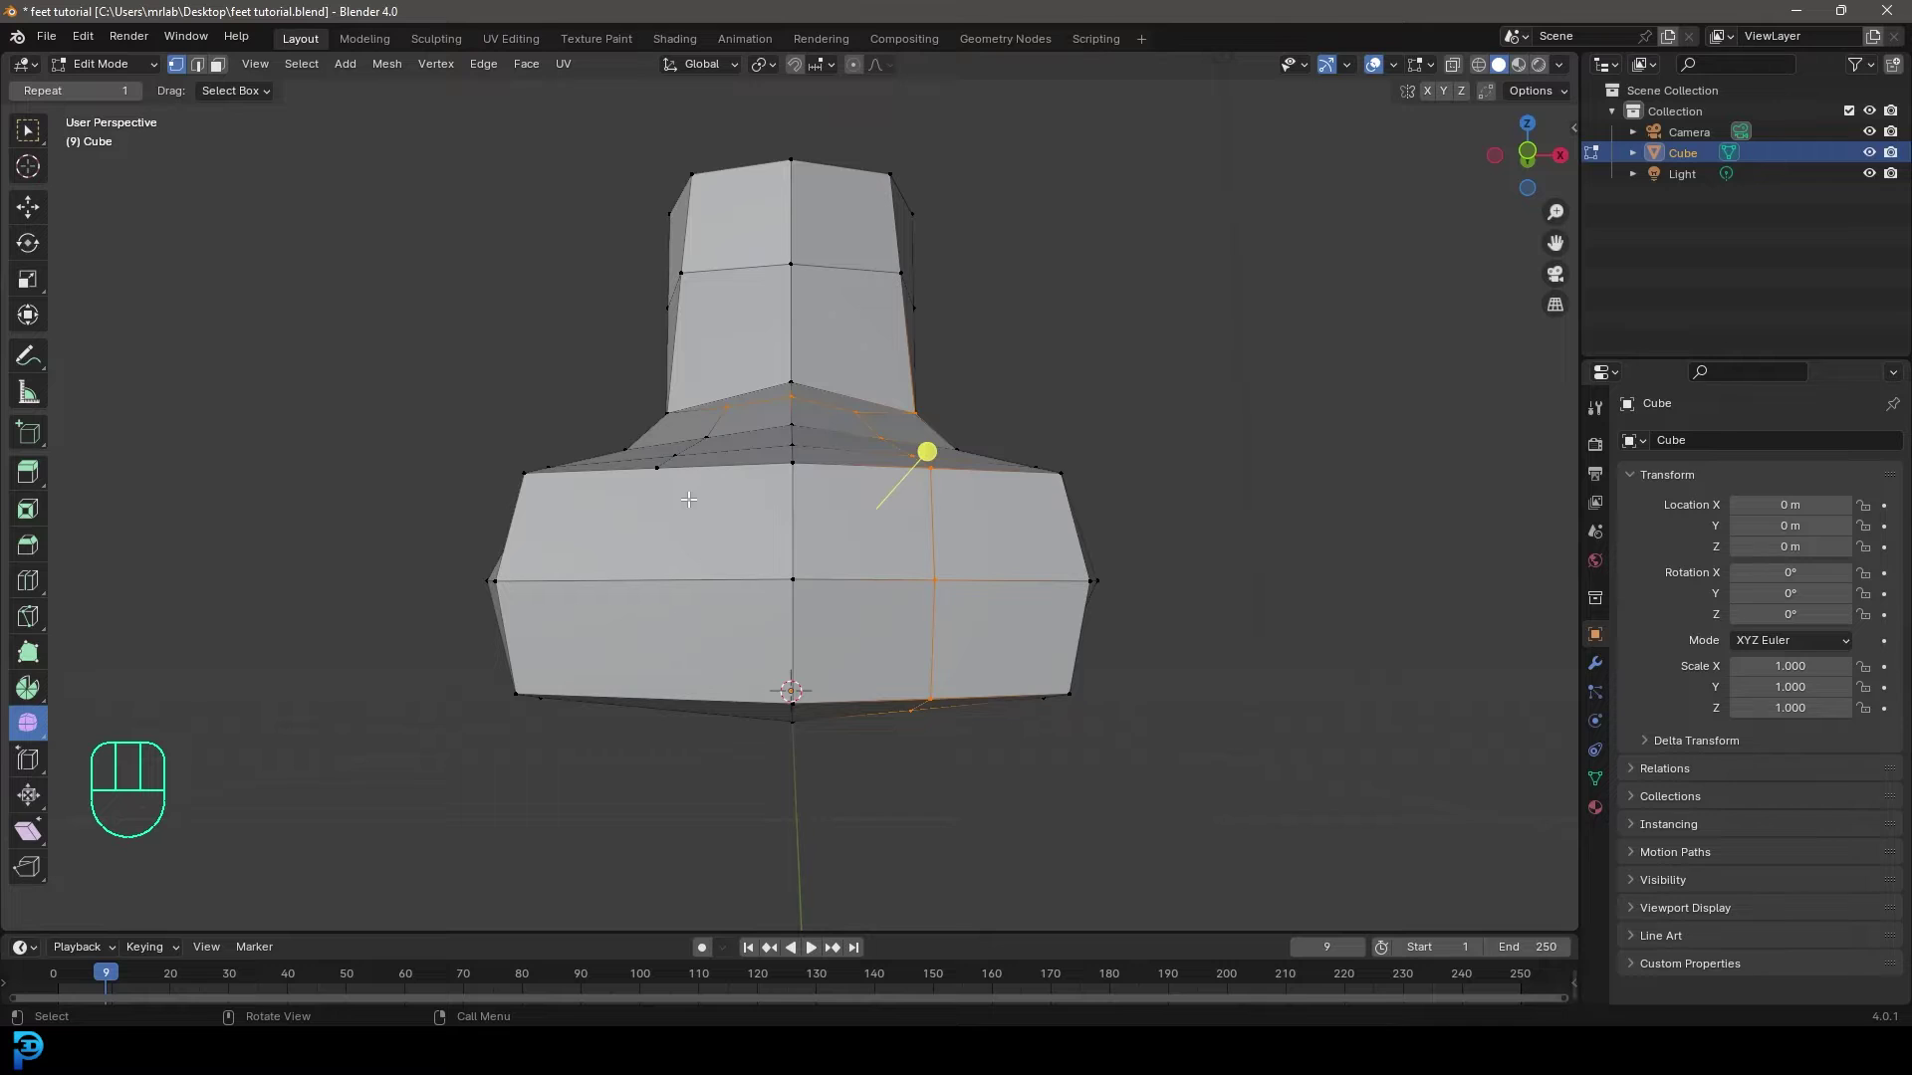
pyautogui.press('k')
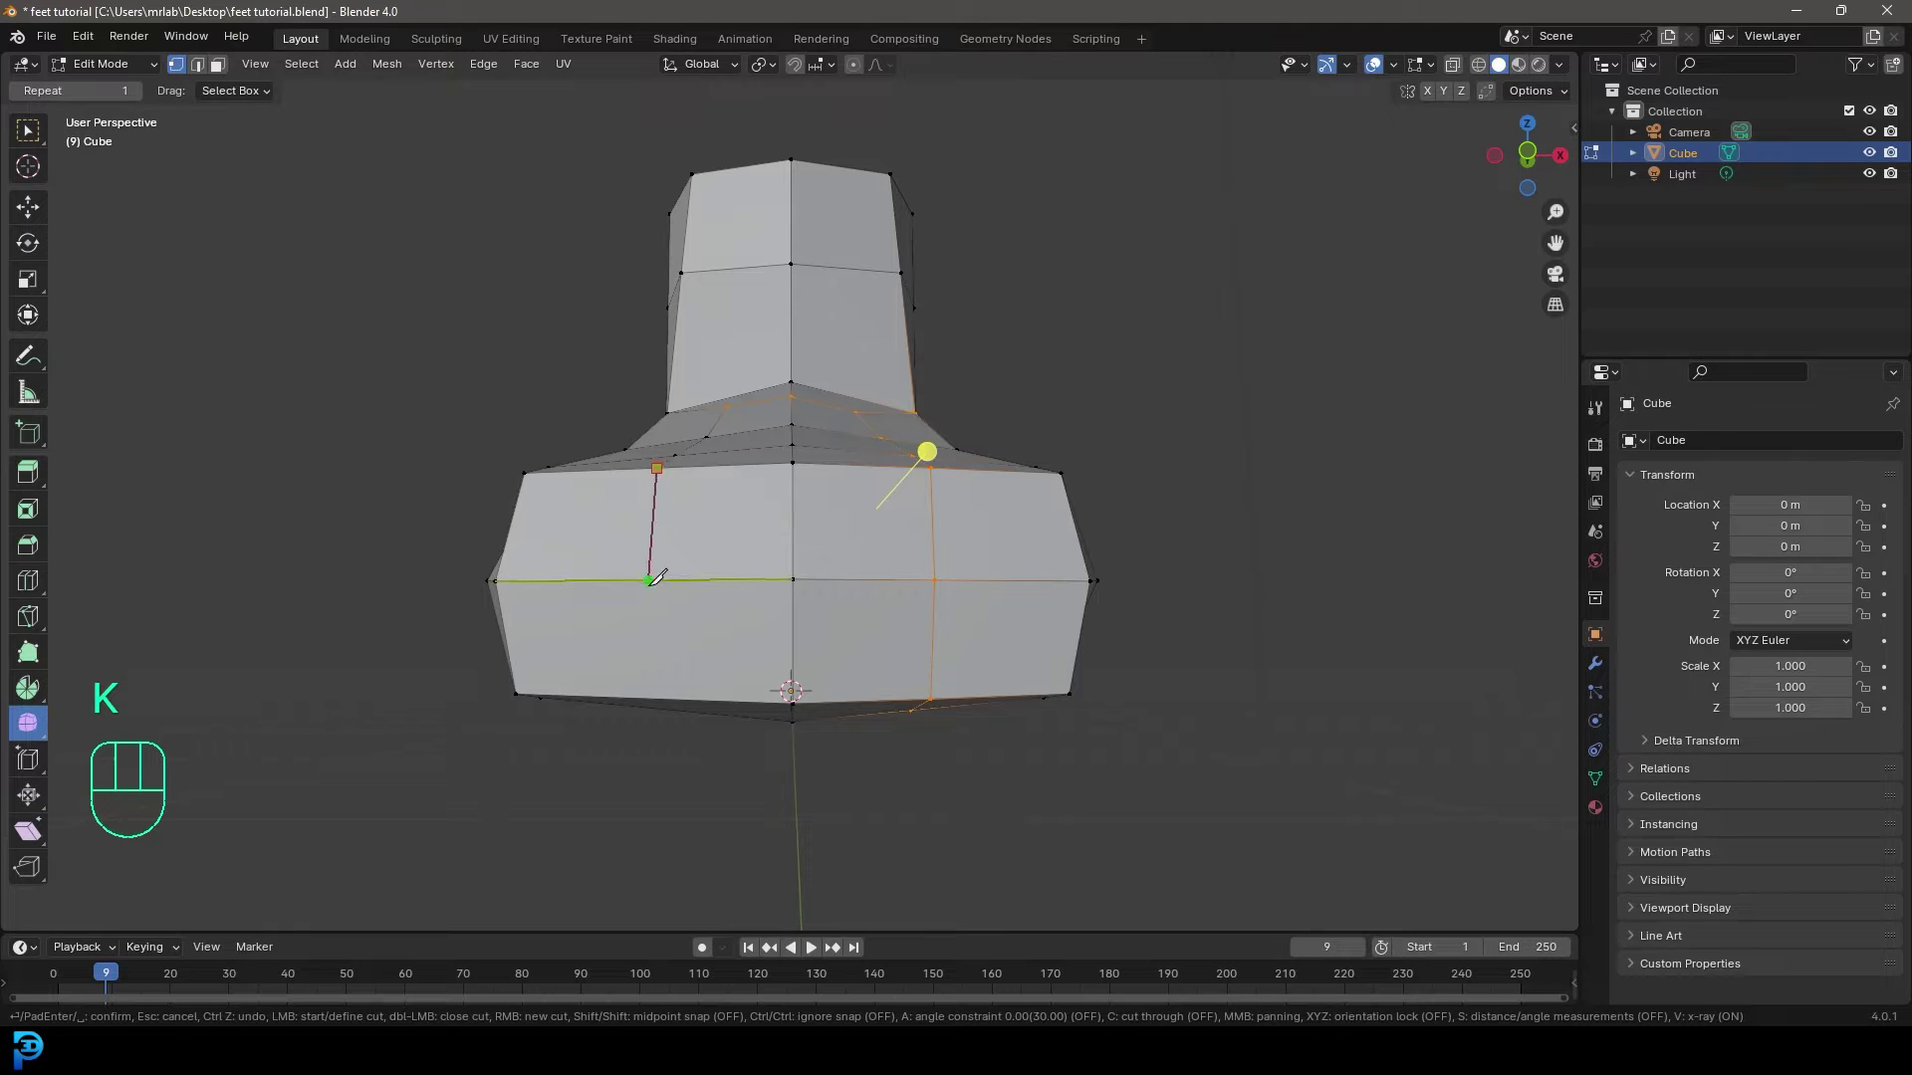
pyautogui.moveTo(661, 692); pyautogui.dragTo(651, 338, button='middle')
pyautogui.click(650, 364)
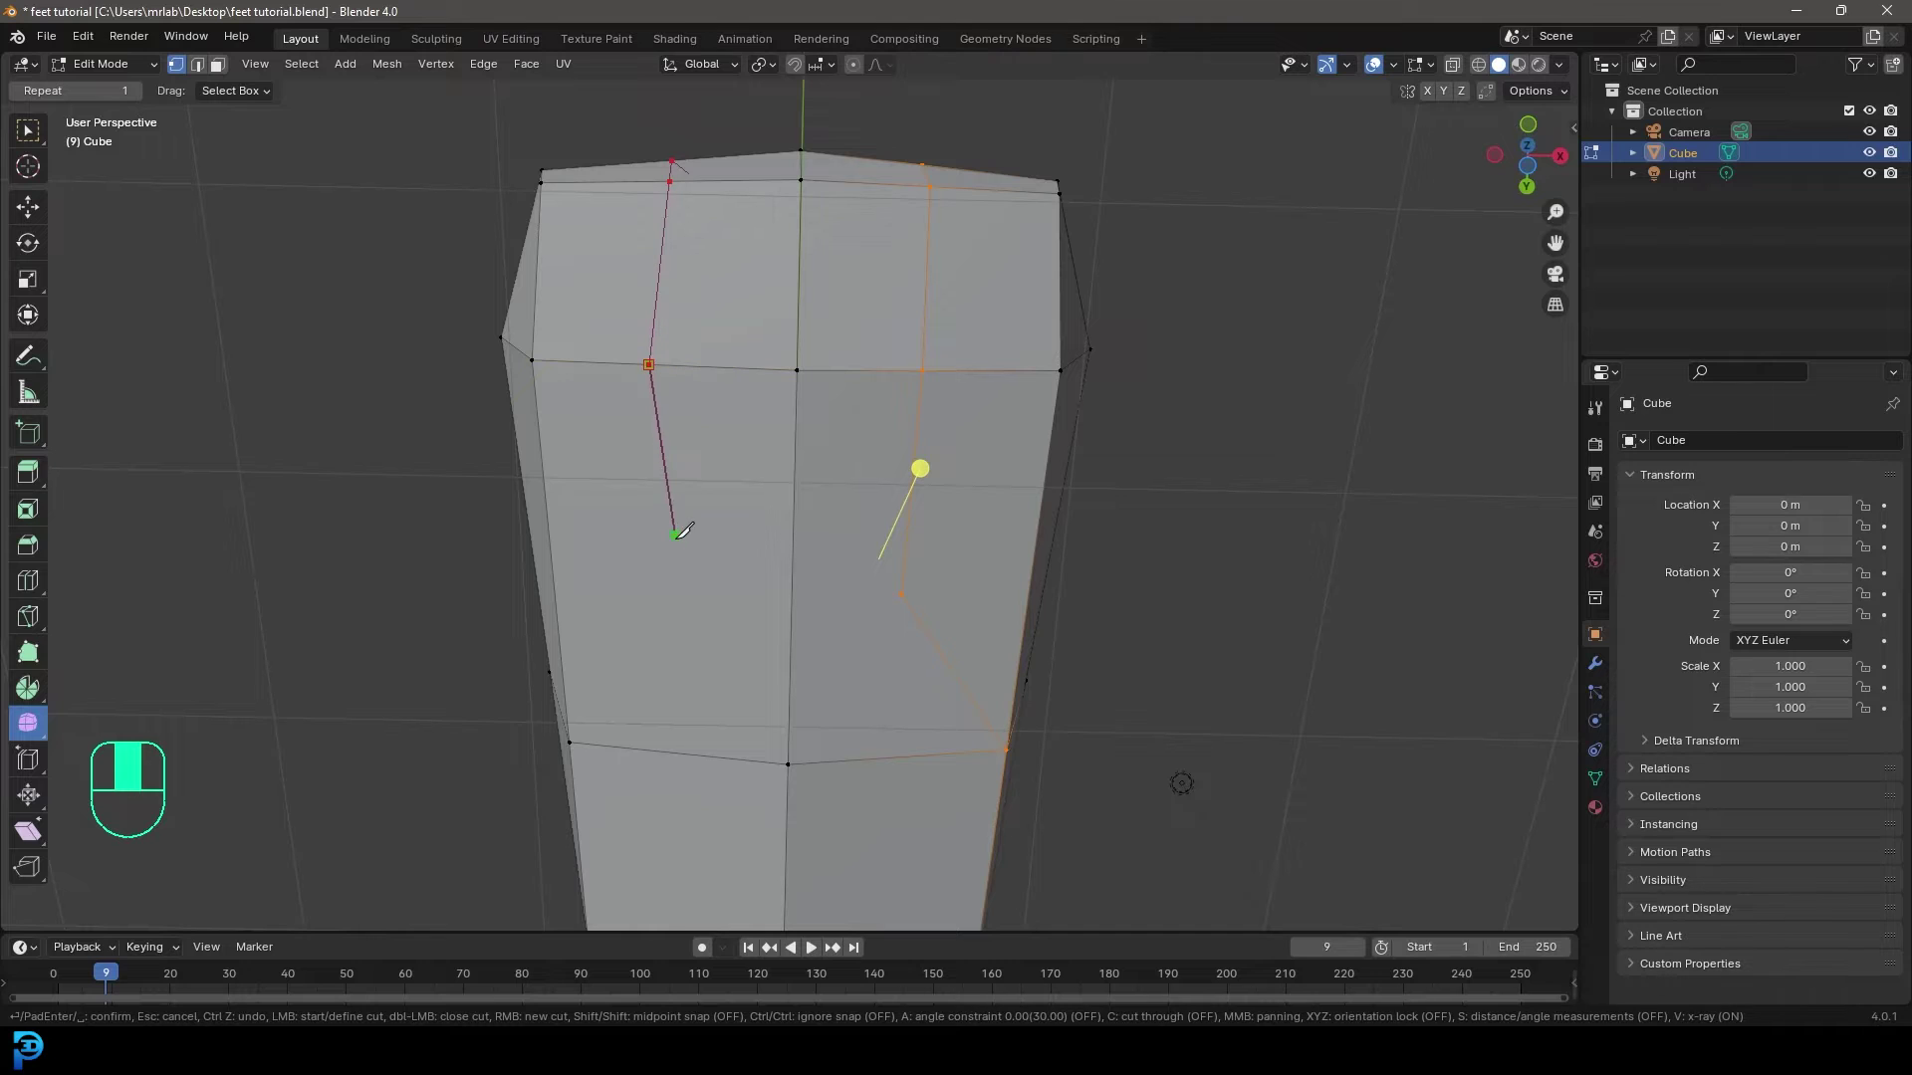
pyautogui.click(665, 607)
pyautogui.moveTo(747, 483); pyautogui.dragTo(715, 464, button='middle')
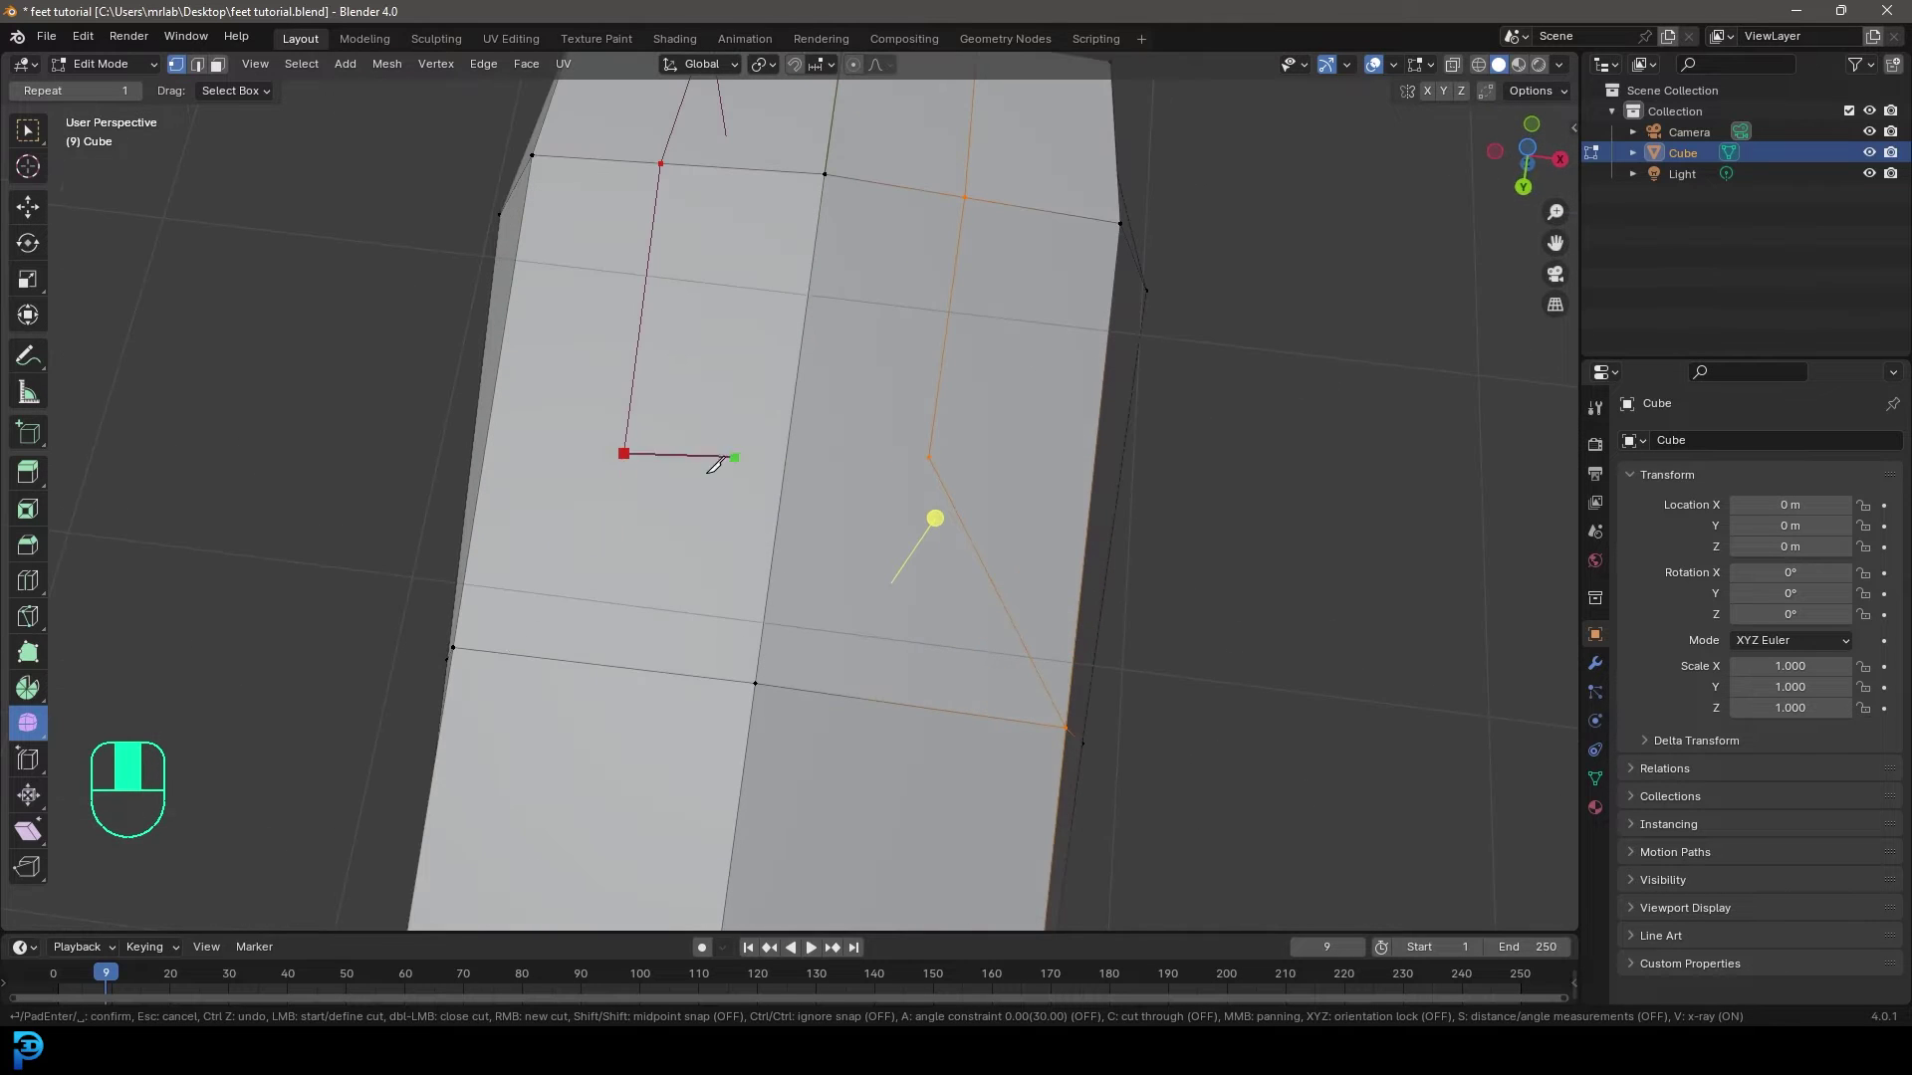
pyautogui.click(454, 647)
pyautogui.press('Return')
# Knife-cut across the sole to connect the bend points of both sole cuts, and clear the selection.
pyautogui.moveTo(722, 438); pyautogui.dragTo(809, 491, button='middle')
pyautogui.scroll(1, 809, 492)
pyautogui.press('k')
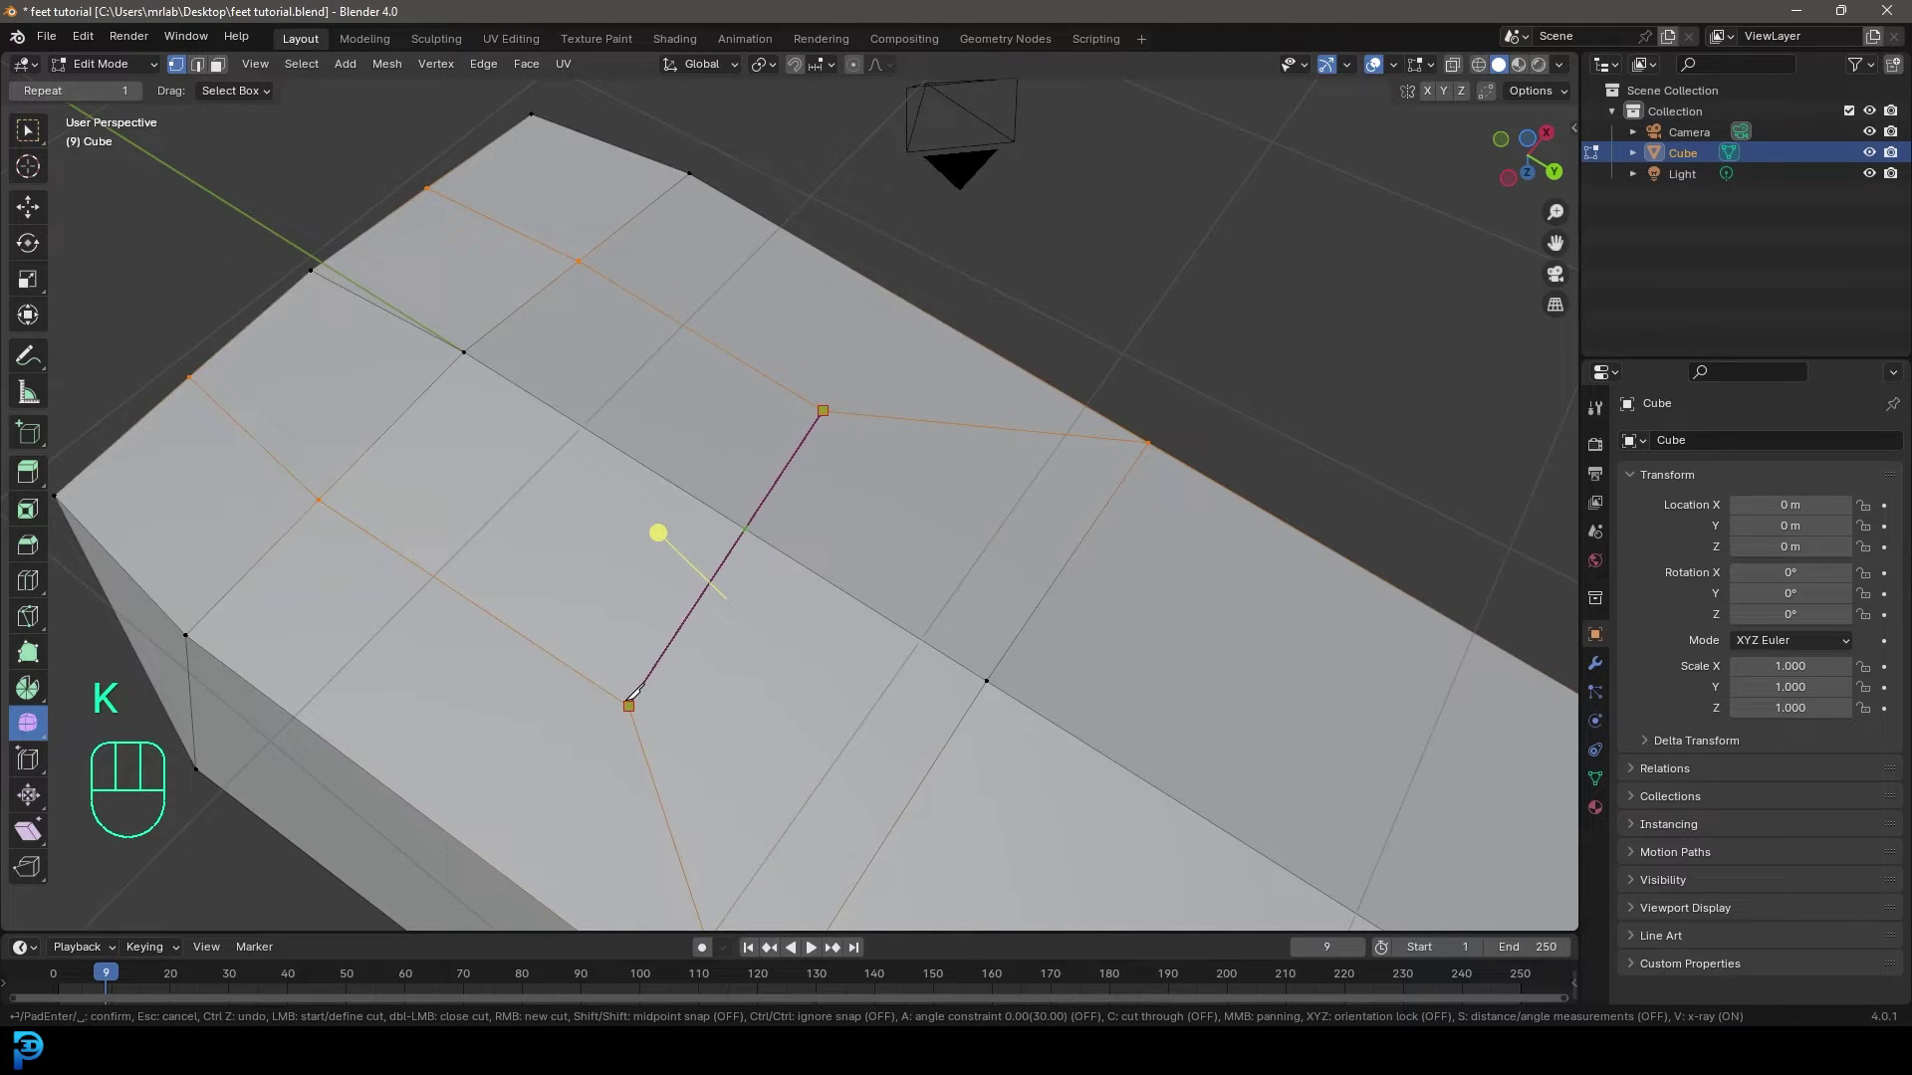
pyautogui.press('Return')
pyautogui.scroll(-6, 820, 541)
pyautogui.moveTo(819, 542); pyautogui.dragTo(786, 707, button='middle')
pyautogui.hotkey('alt', 'a')
# Examine the new topology around the ankle, instep and front faces where the toes will go.
pyautogui.moveTo(872, 432); pyautogui.dragTo(607, 597, button='middle')
pyautogui.scroll(2, 665, 685)
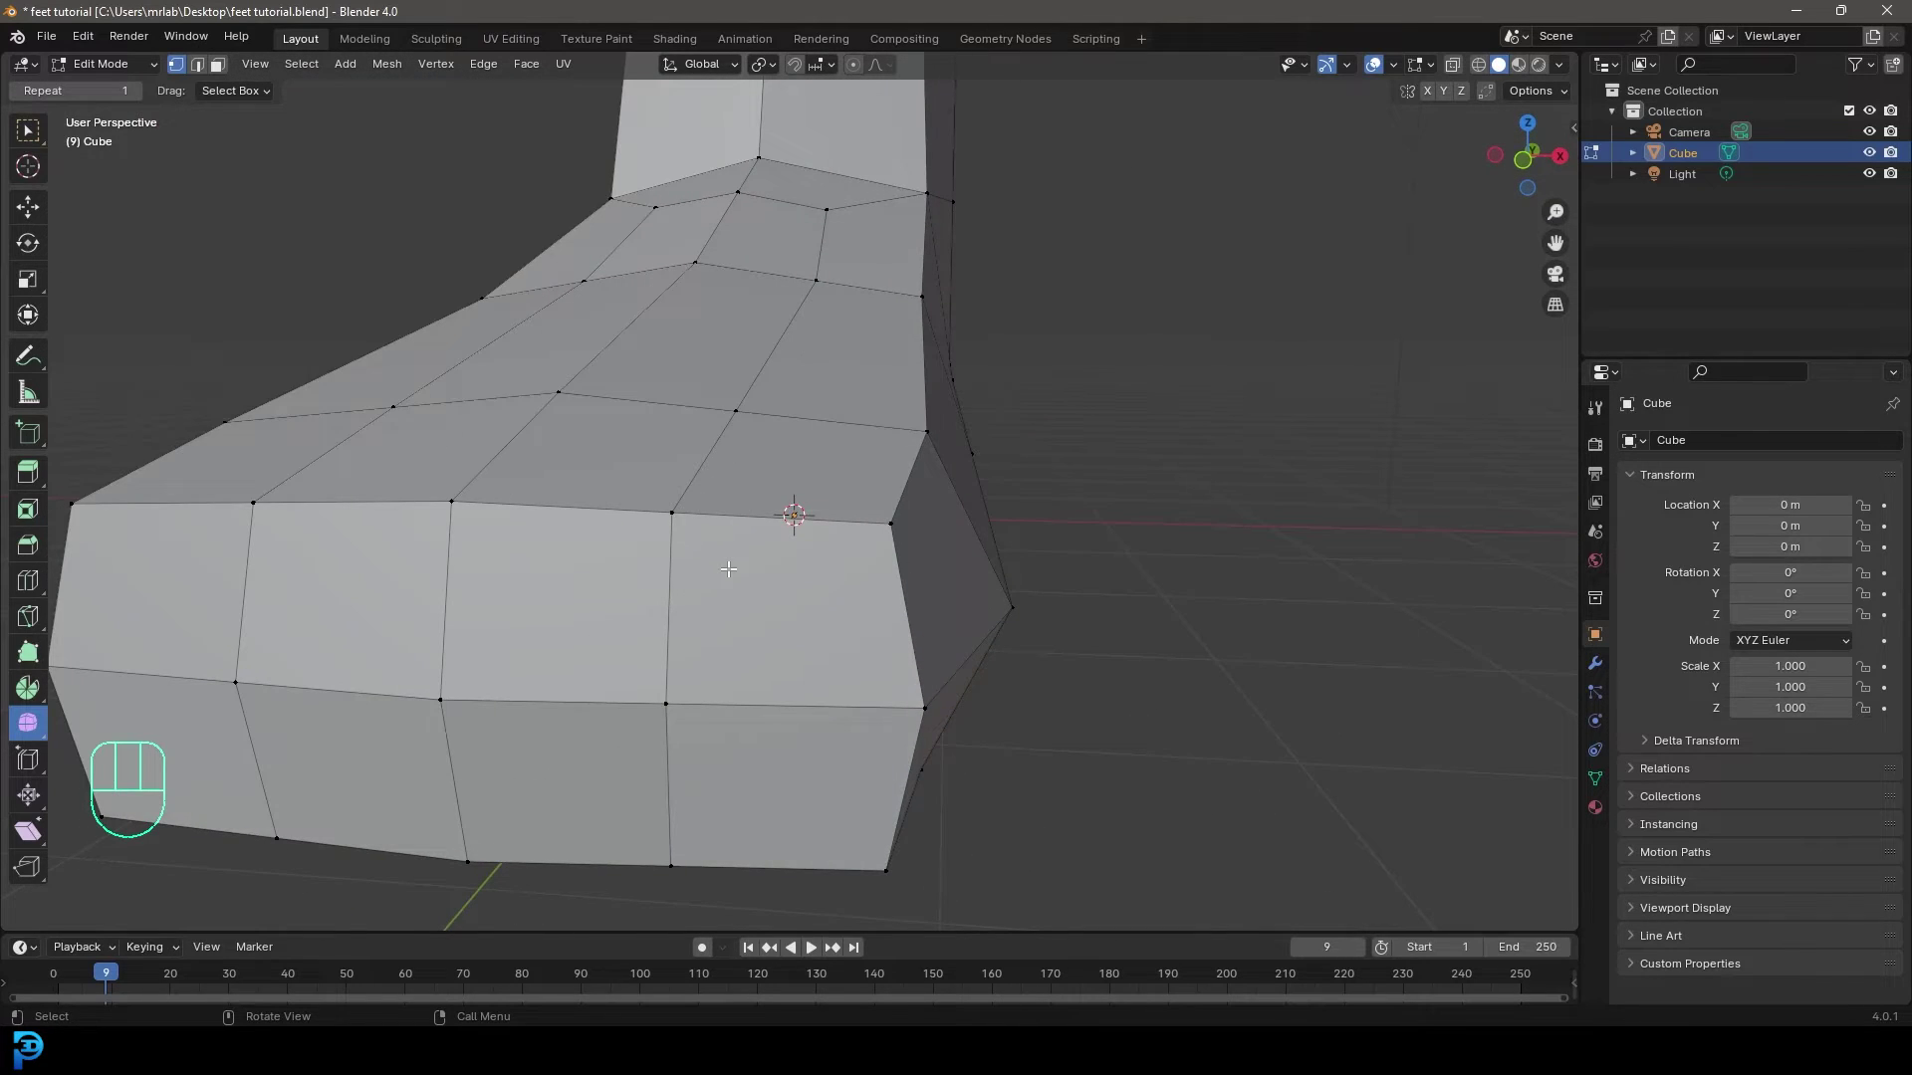
pyautogui.scroll(-4, 719, 580)
pyautogui.moveTo(719, 581); pyautogui.dragTo(984, 683, button='middle')
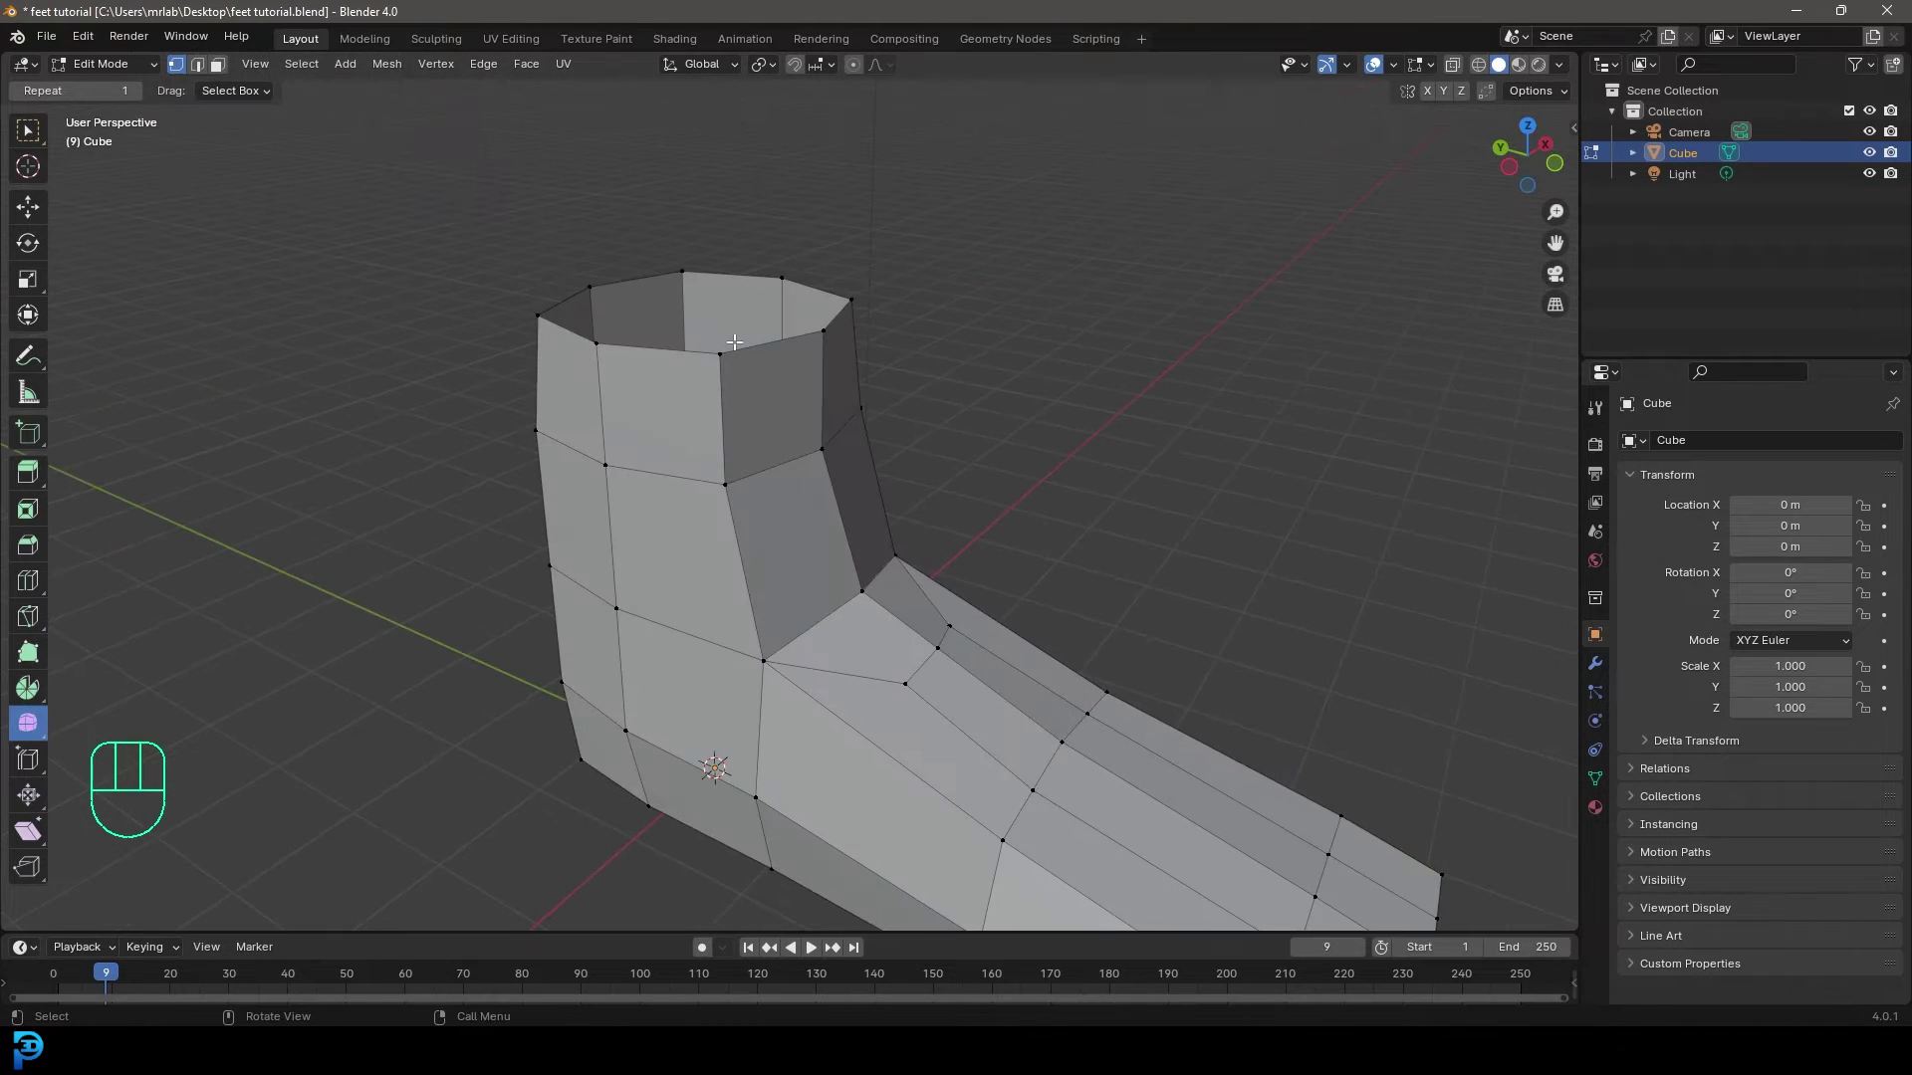
pyautogui.moveTo(771, 408); pyautogui.dragTo(789, 561, button='middle')
pyautogui.keyDown('shift'); pyautogui.moveTo(886, 707); pyautogui.dragTo(850, 498, button='middle'); pyautogui.keyUp('shift')
pyautogui.scroll(2, 849, 499)
pyautogui.moveTo(822, 662); pyautogui.dragTo(789, 613, button='middle')
pyautogui.scroll(2, 777, 597)
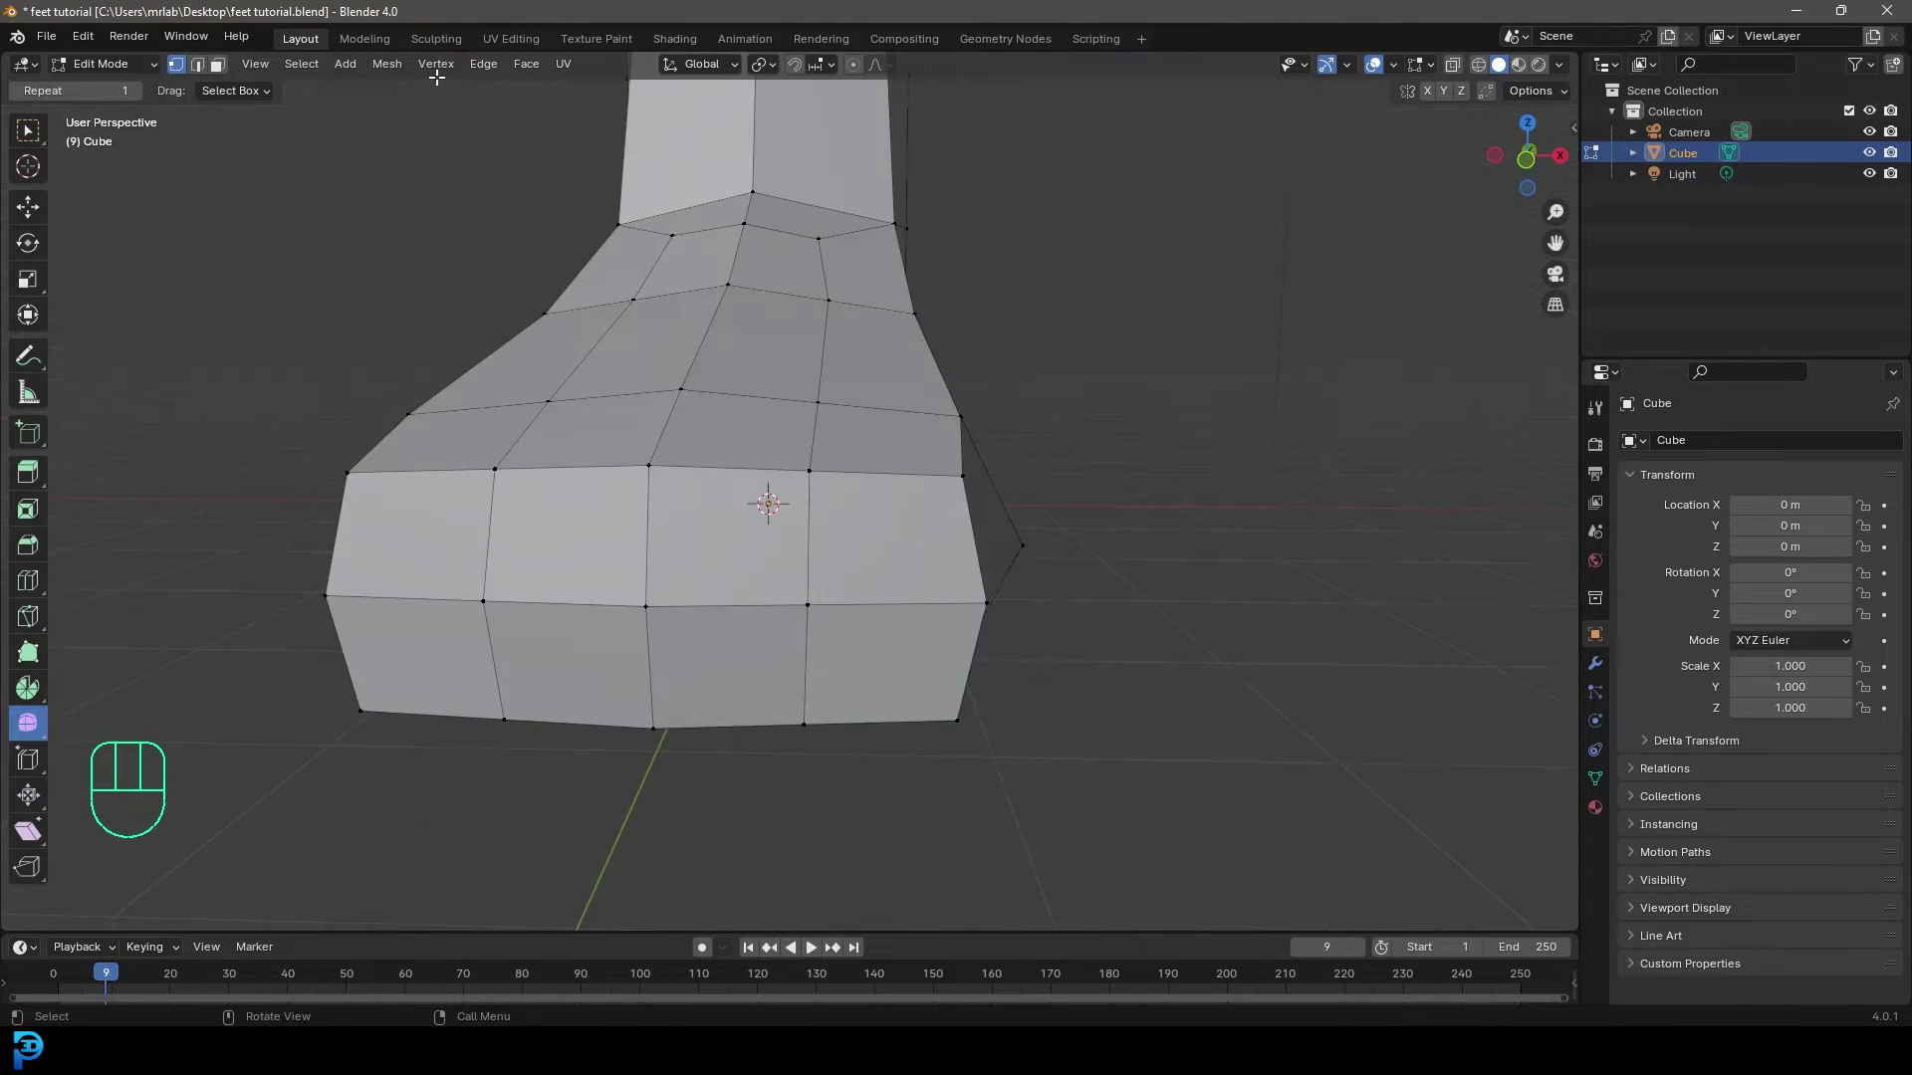
pyautogui.moveTo(735, 636); pyautogui.dragTo(704, 514)
pyautogui.moveTo(580, 642); pyautogui.dragTo(547, 552)
pyautogui.moveTo(454, 637); pyautogui.dragTo(436, 568)
# Rotate the two front side faces on the left about 49° in top view to face forward and move them about 0.1 m outward.
pyautogui.moveTo(460, 589); pyautogui.dragTo(863, 496, button='middle')
pyautogui.press('KP_7')
pyautogui.click(864, 495)
pyautogui.keyDown('shift'); pyautogui.click(856, 597); pyautogui.keyUp('shift')
pyautogui.moveTo(856, 597); pyautogui.dragTo(718, 559, button='middle')
pyautogui.press('KP_7')
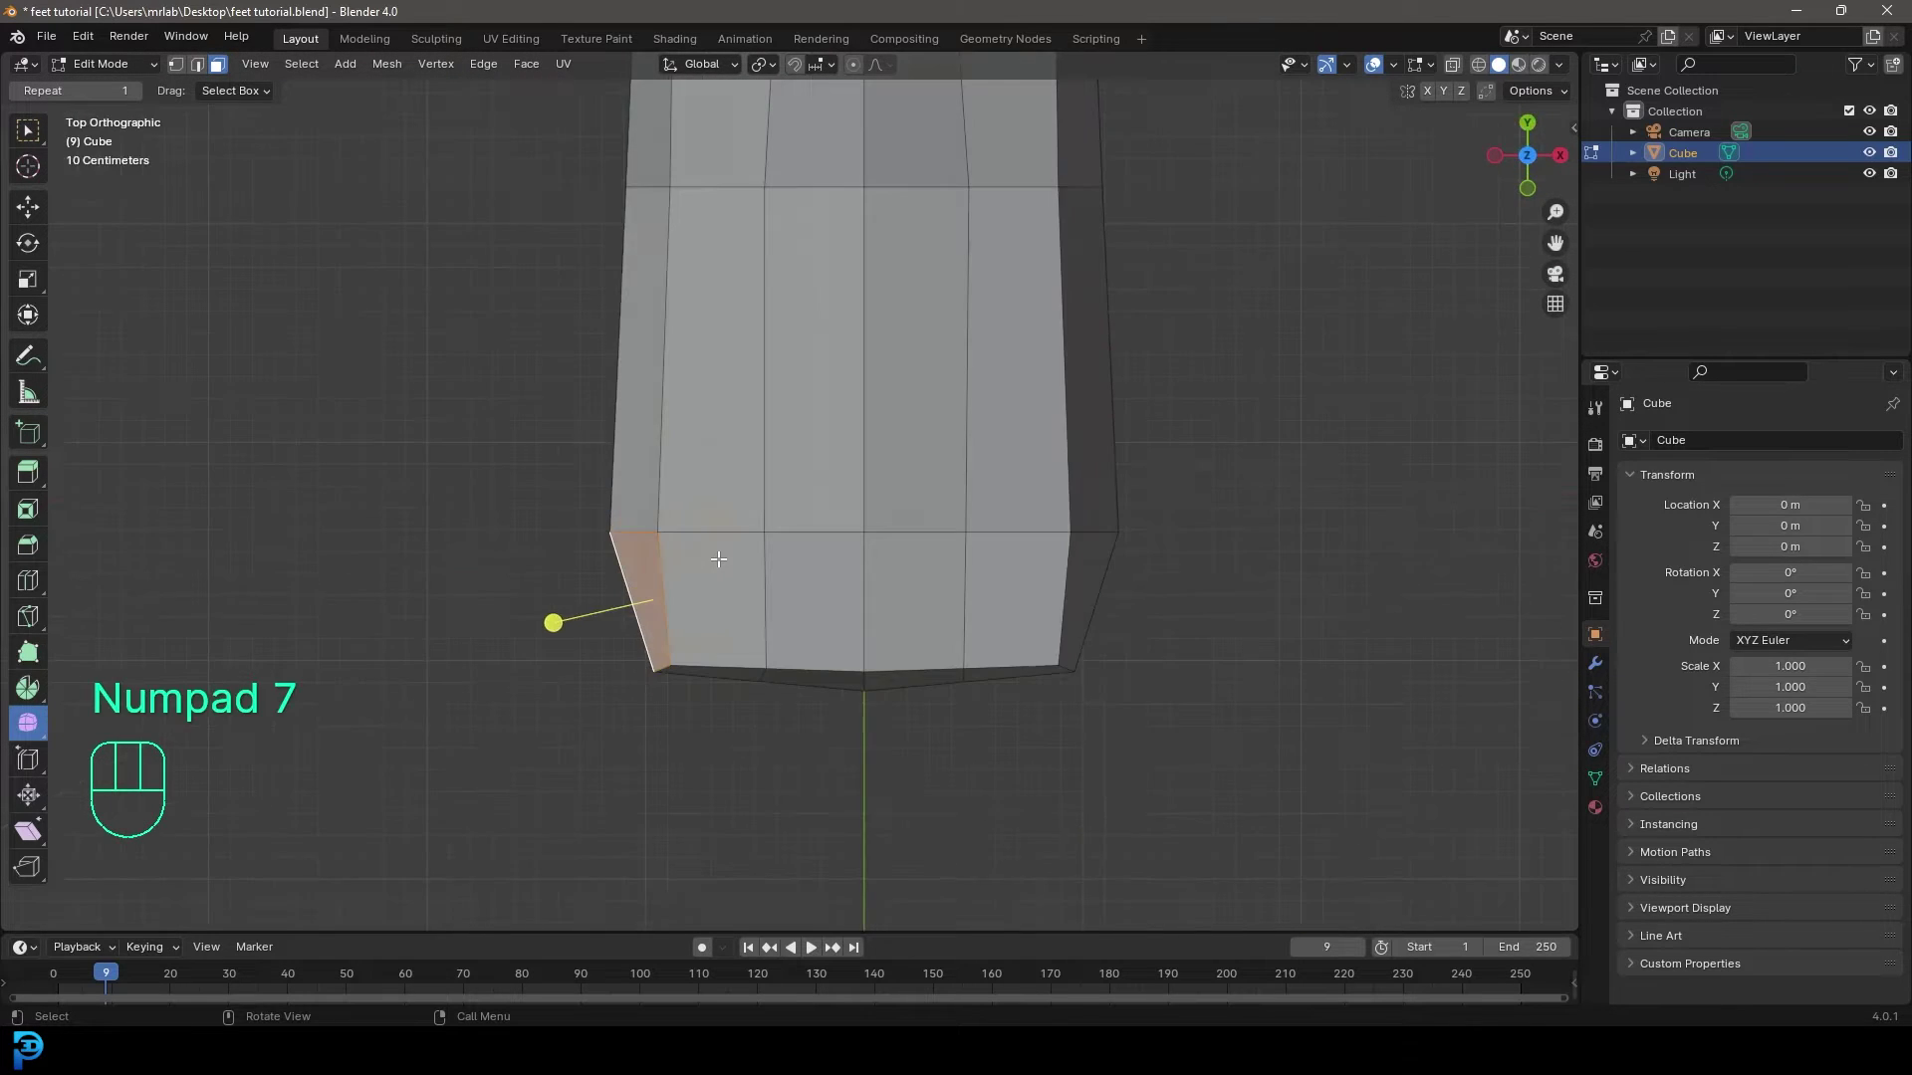
pyautogui.press('r')
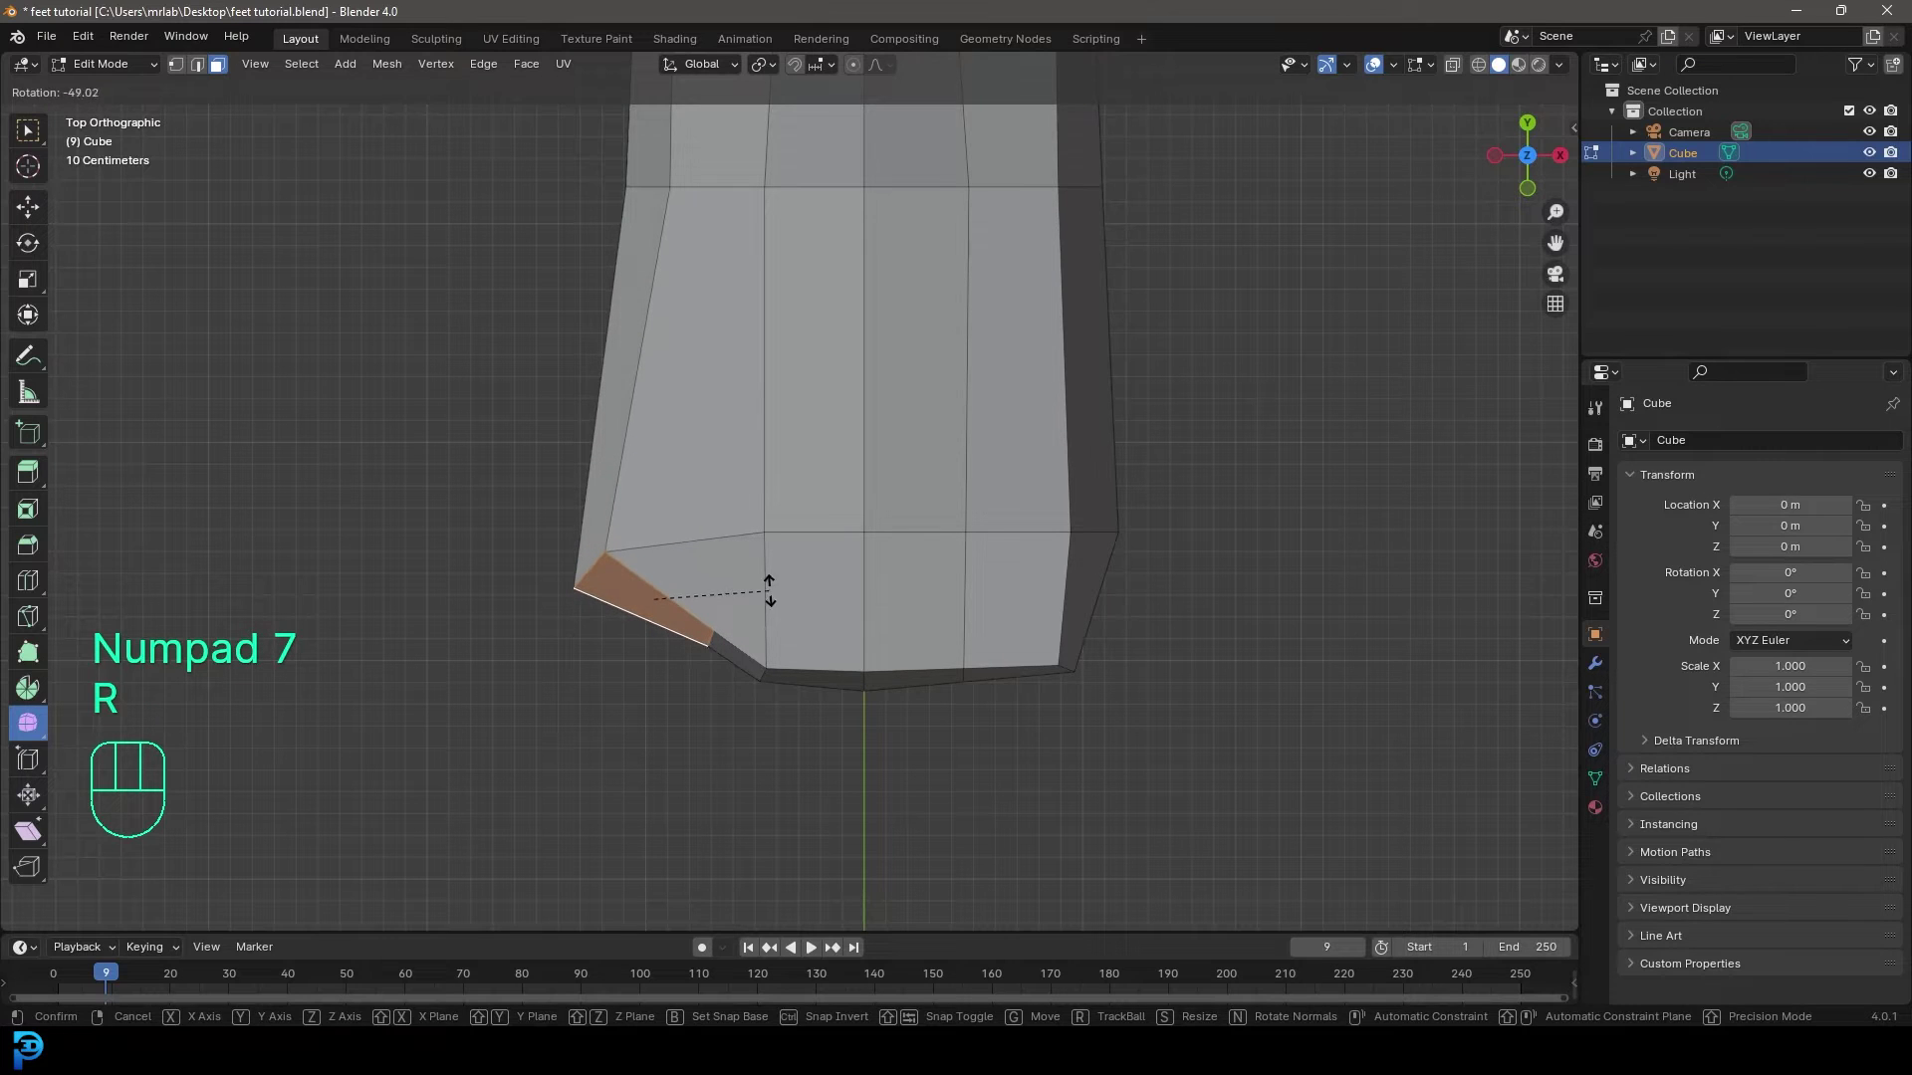
pyautogui.press('g')
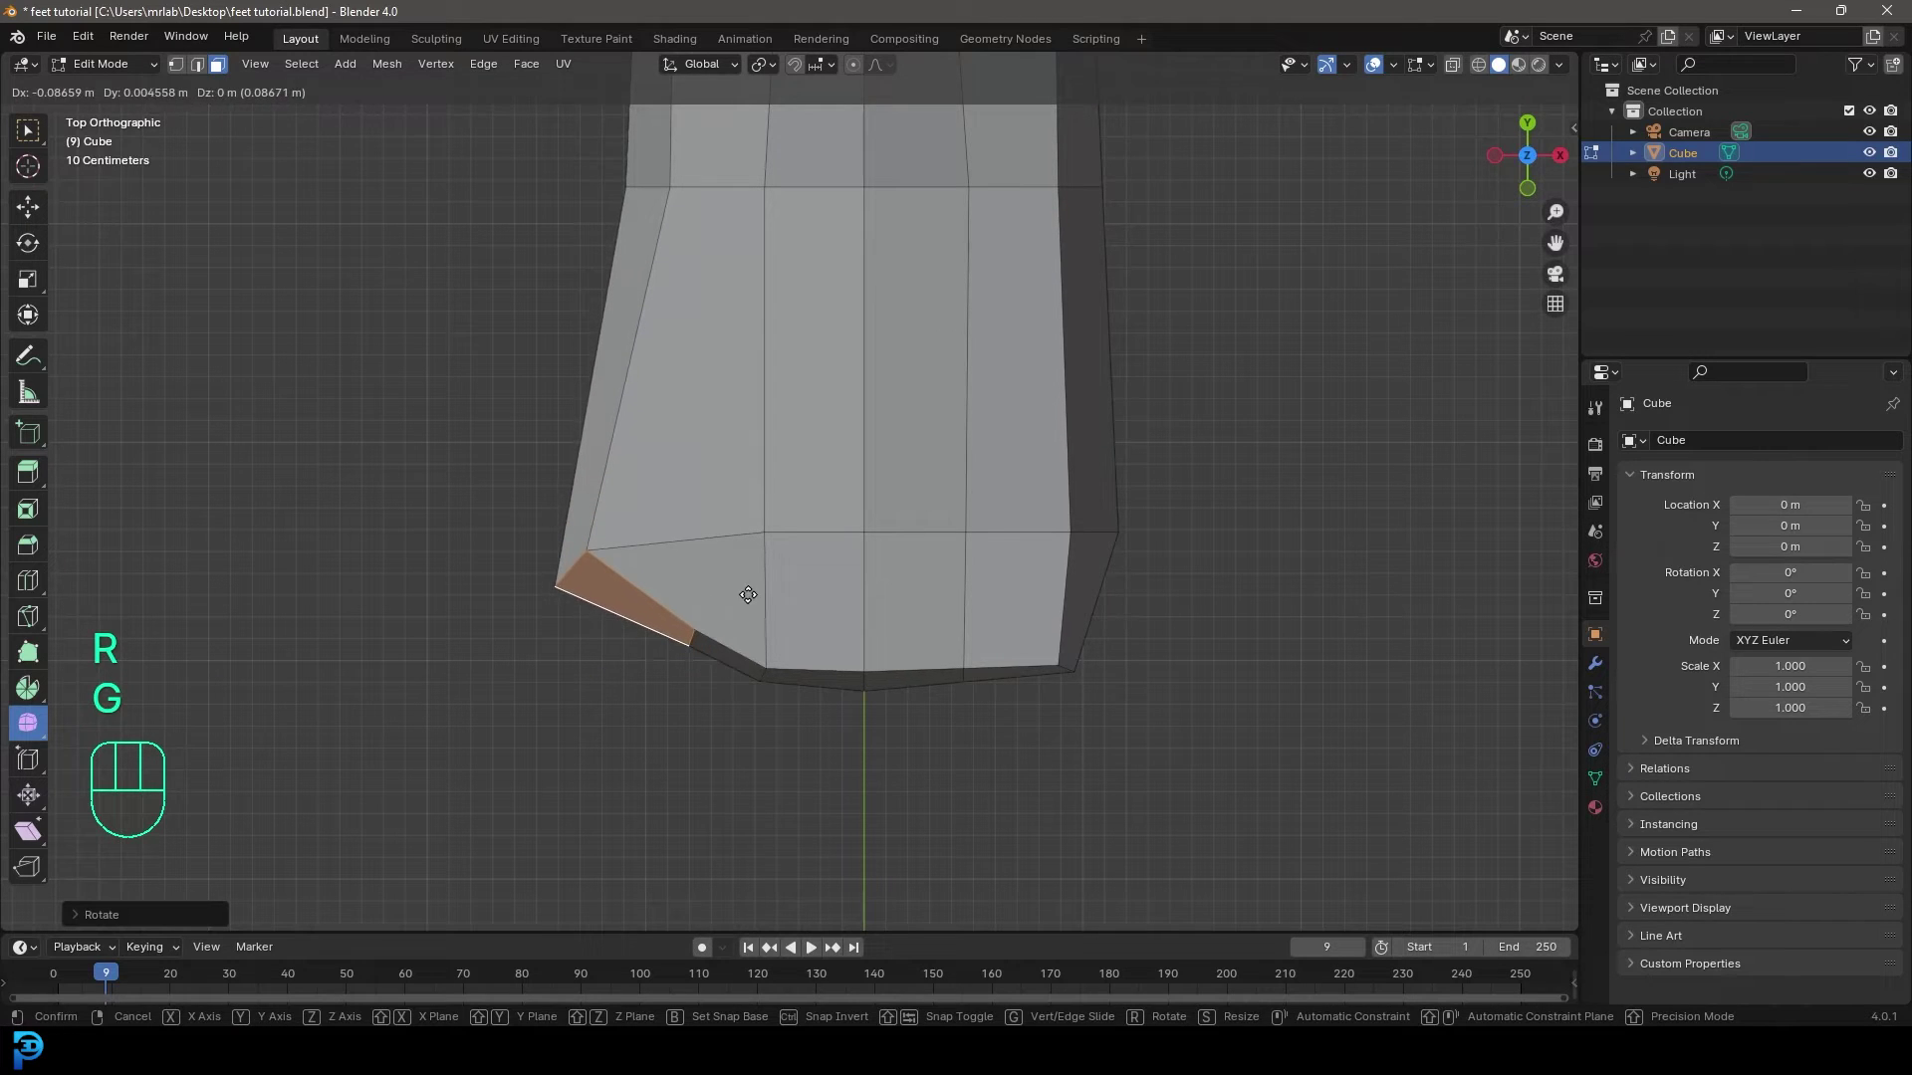
pyautogui.click(745, 600)
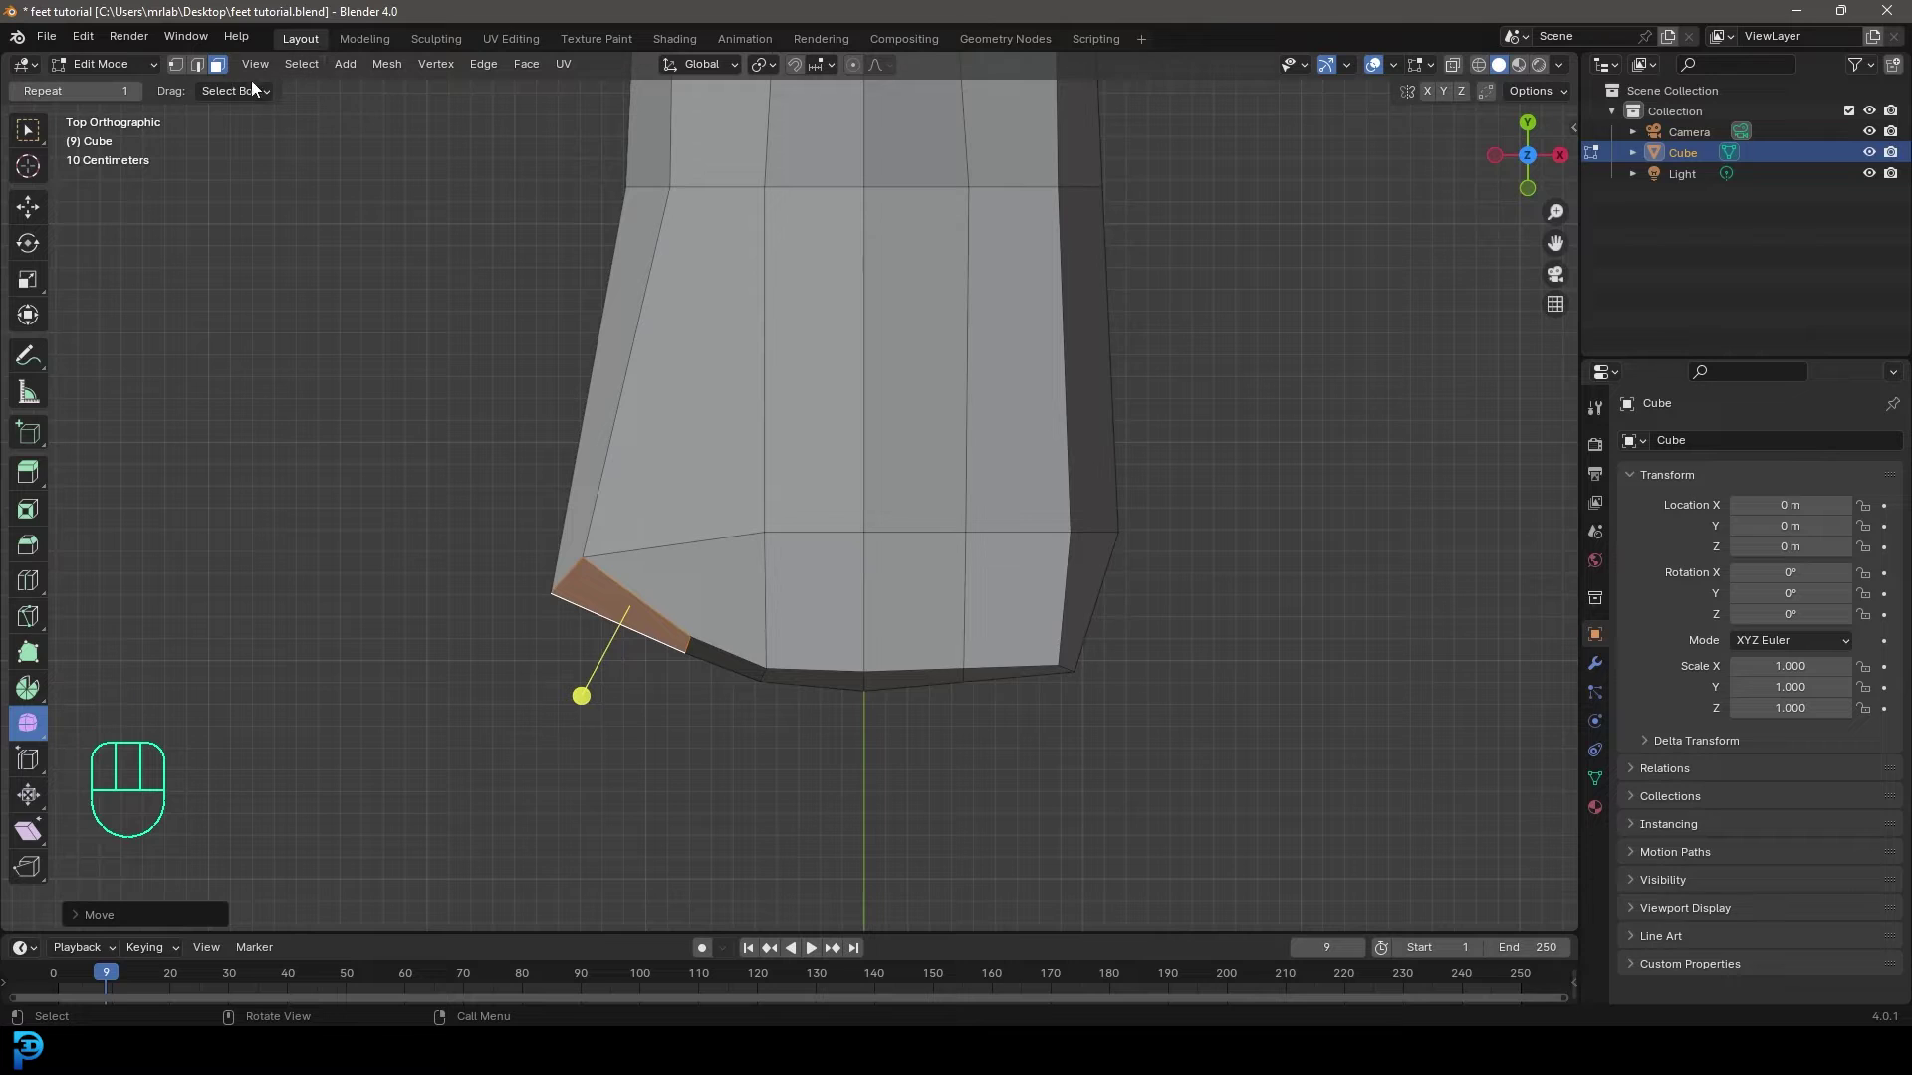
# Switch to vertex selection with wireframe shading and reposition the outer corner vertices of the rotated side faces in top view.
pyautogui.click(177, 62)
pyautogui.press('z')
pyautogui.click(631, 482)
pyautogui.moveTo(457, 678); pyautogui.dragTo(607, 496)
pyautogui.press('g')
pyautogui.click(635, 514)
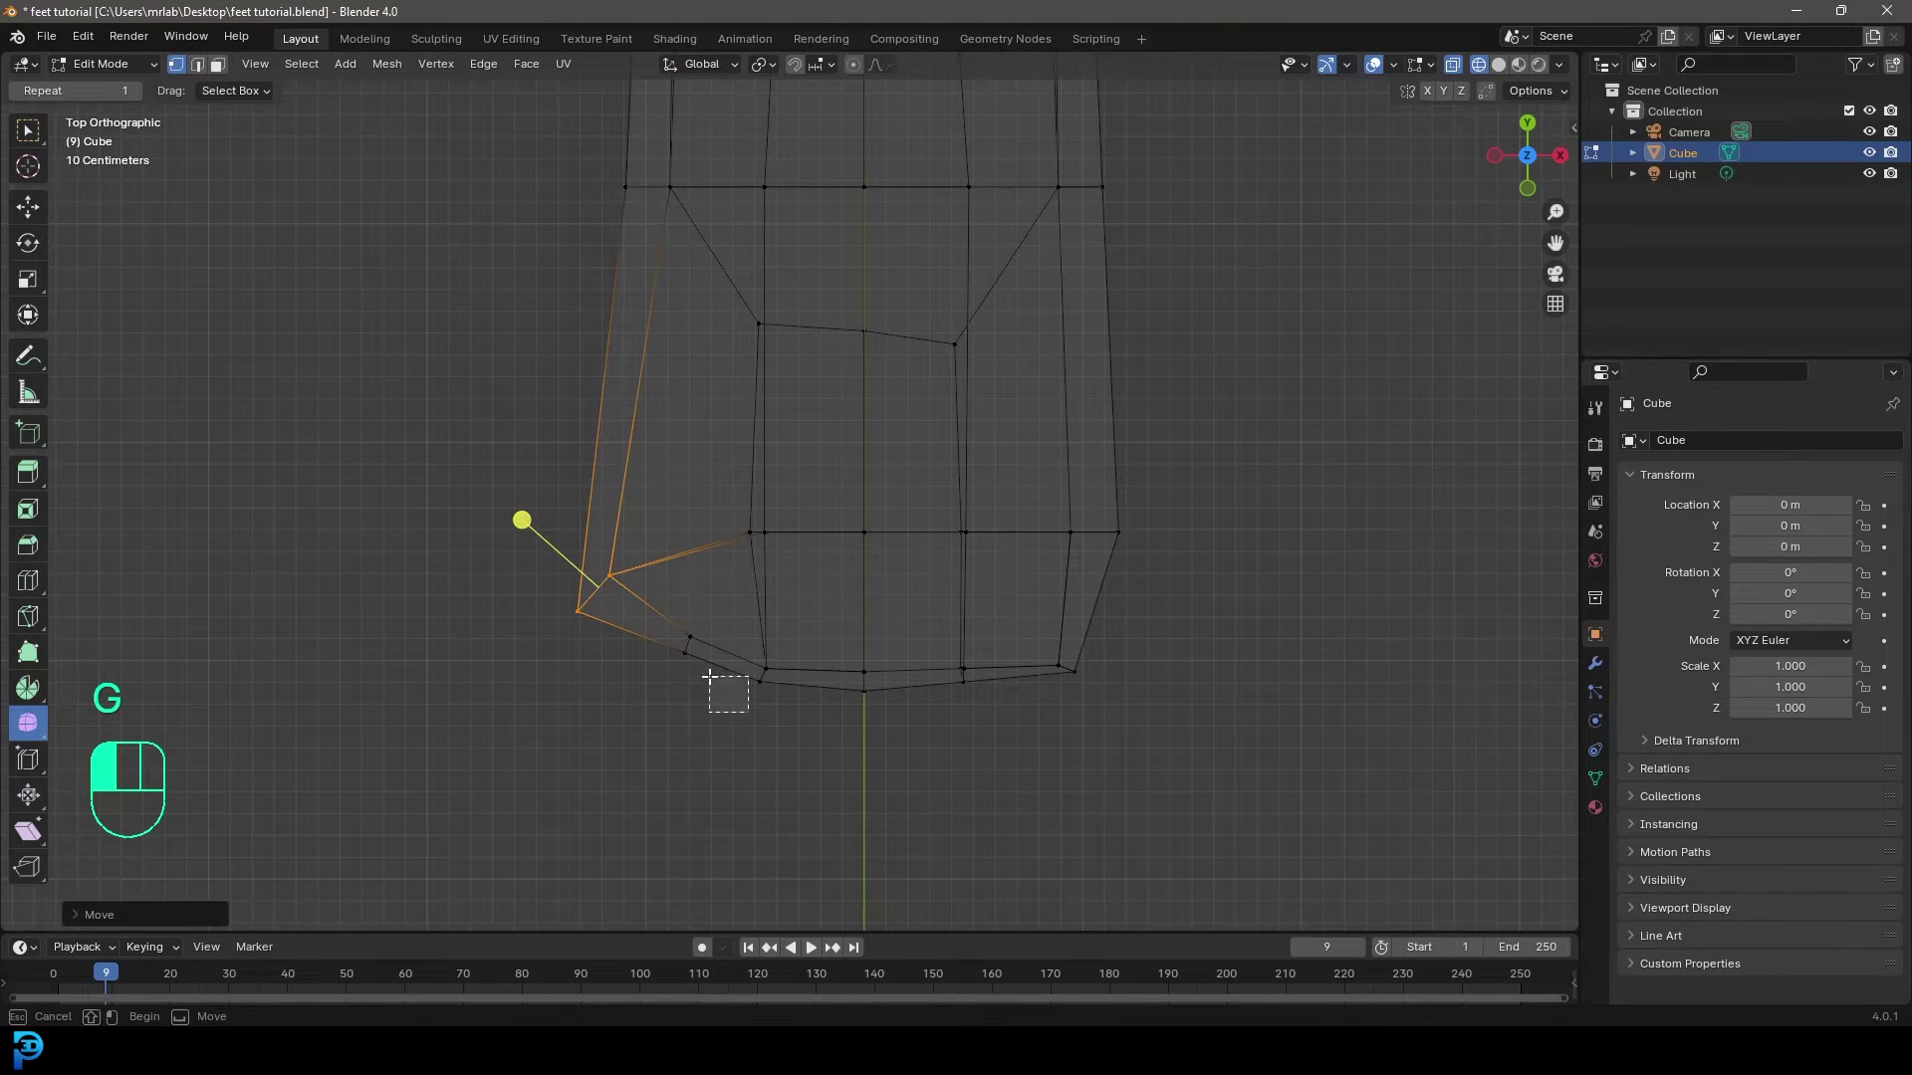
# Reposition the remaining left and right vertices along the foot's front outline in top view to shape the toe line.
pyautogui.moveTo(669, 627); pyautogui.dragTo(752, 645)
pyautogui.press('g')
pyautogui.click(696, 687)
pyautogui.press('g')
pyautogui.click(753, 646)
pyautogui.moveTo(1187, 709); pyautogui.dragTo(1025, 625)
pyautogui.press('g')
pyautogui.click(1057, 624)
pyautogui.moveTo(1010, 699); pyautogui.dragTo(947, 641)
pyautogui.press('g')
pyautogui.click(962, 640)
# Return to solid shading and edge-slide the front face's rightmost inner vertical edge line toward the right side.
pyautogui.moveTo(906, 593); pyautogui.dragTo(905, 492, button='middle')
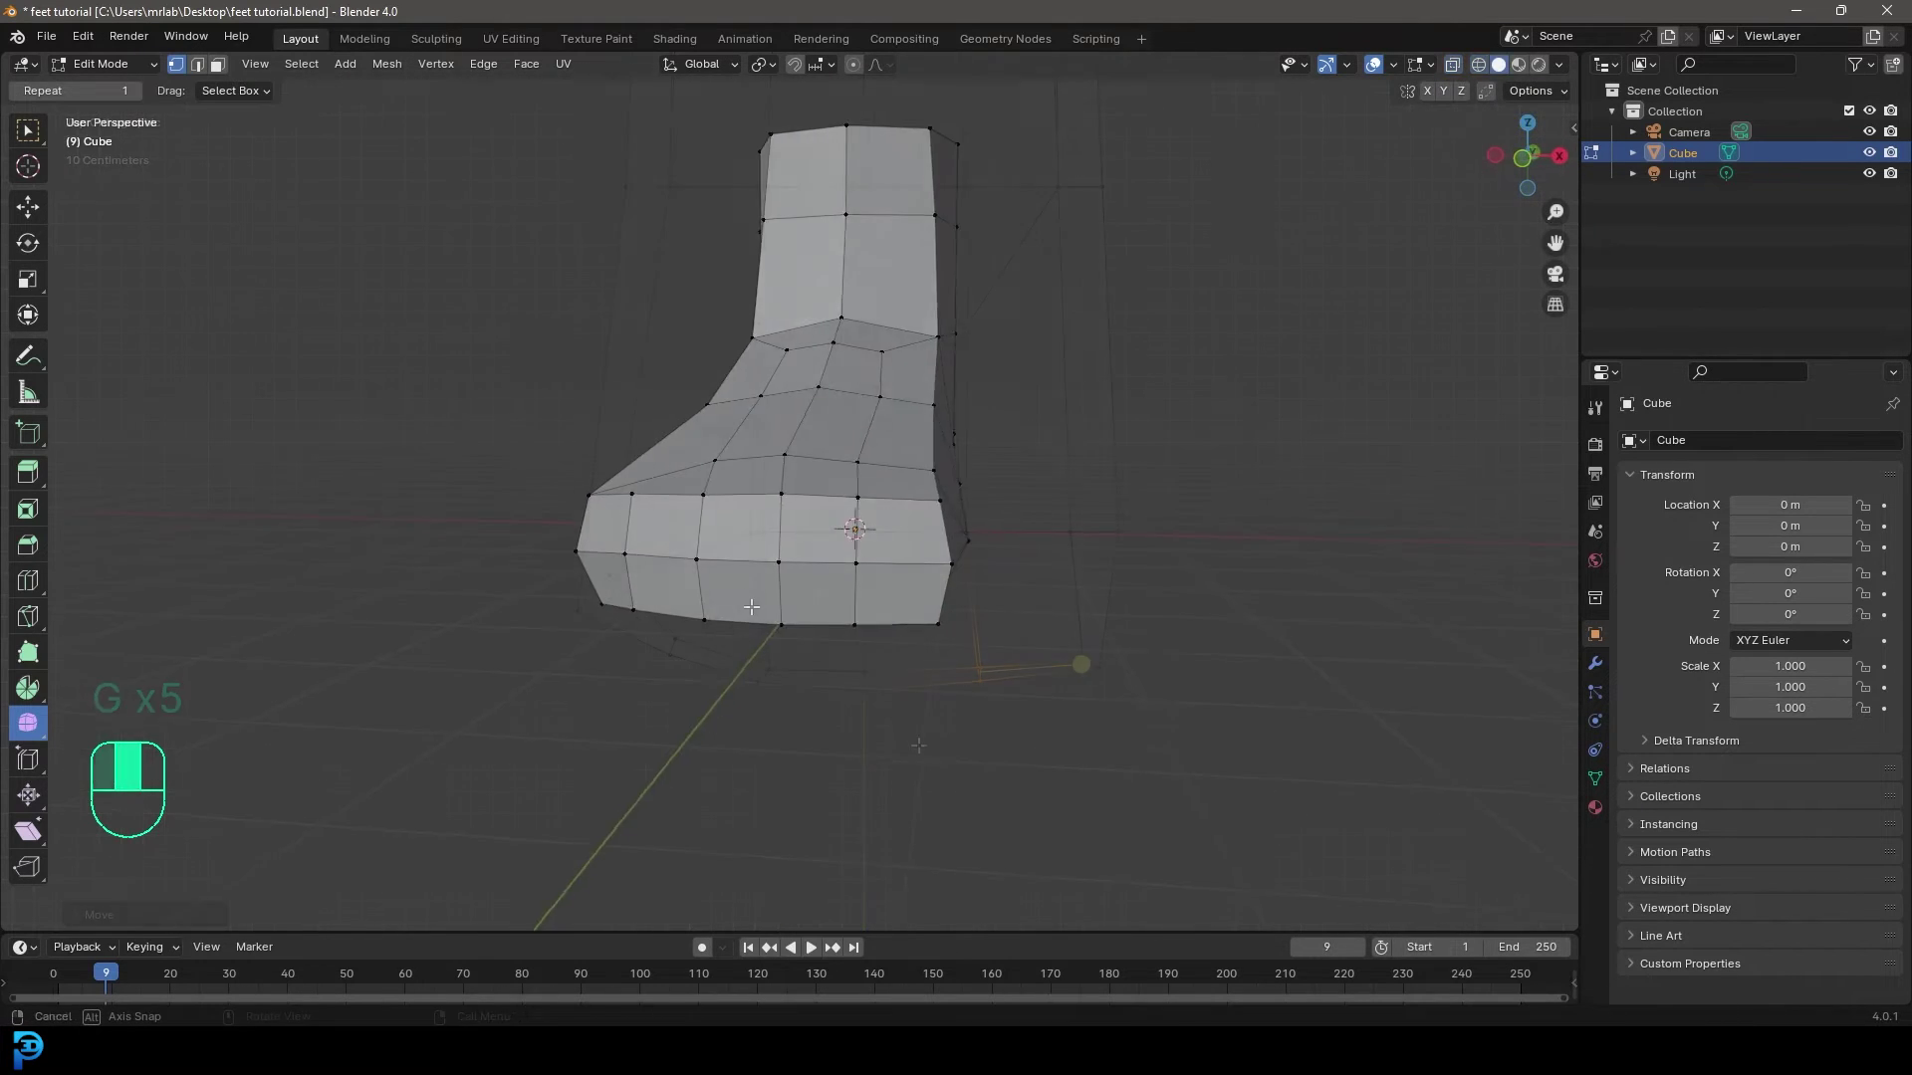
pyautogui.scroll(4, 905, 492)
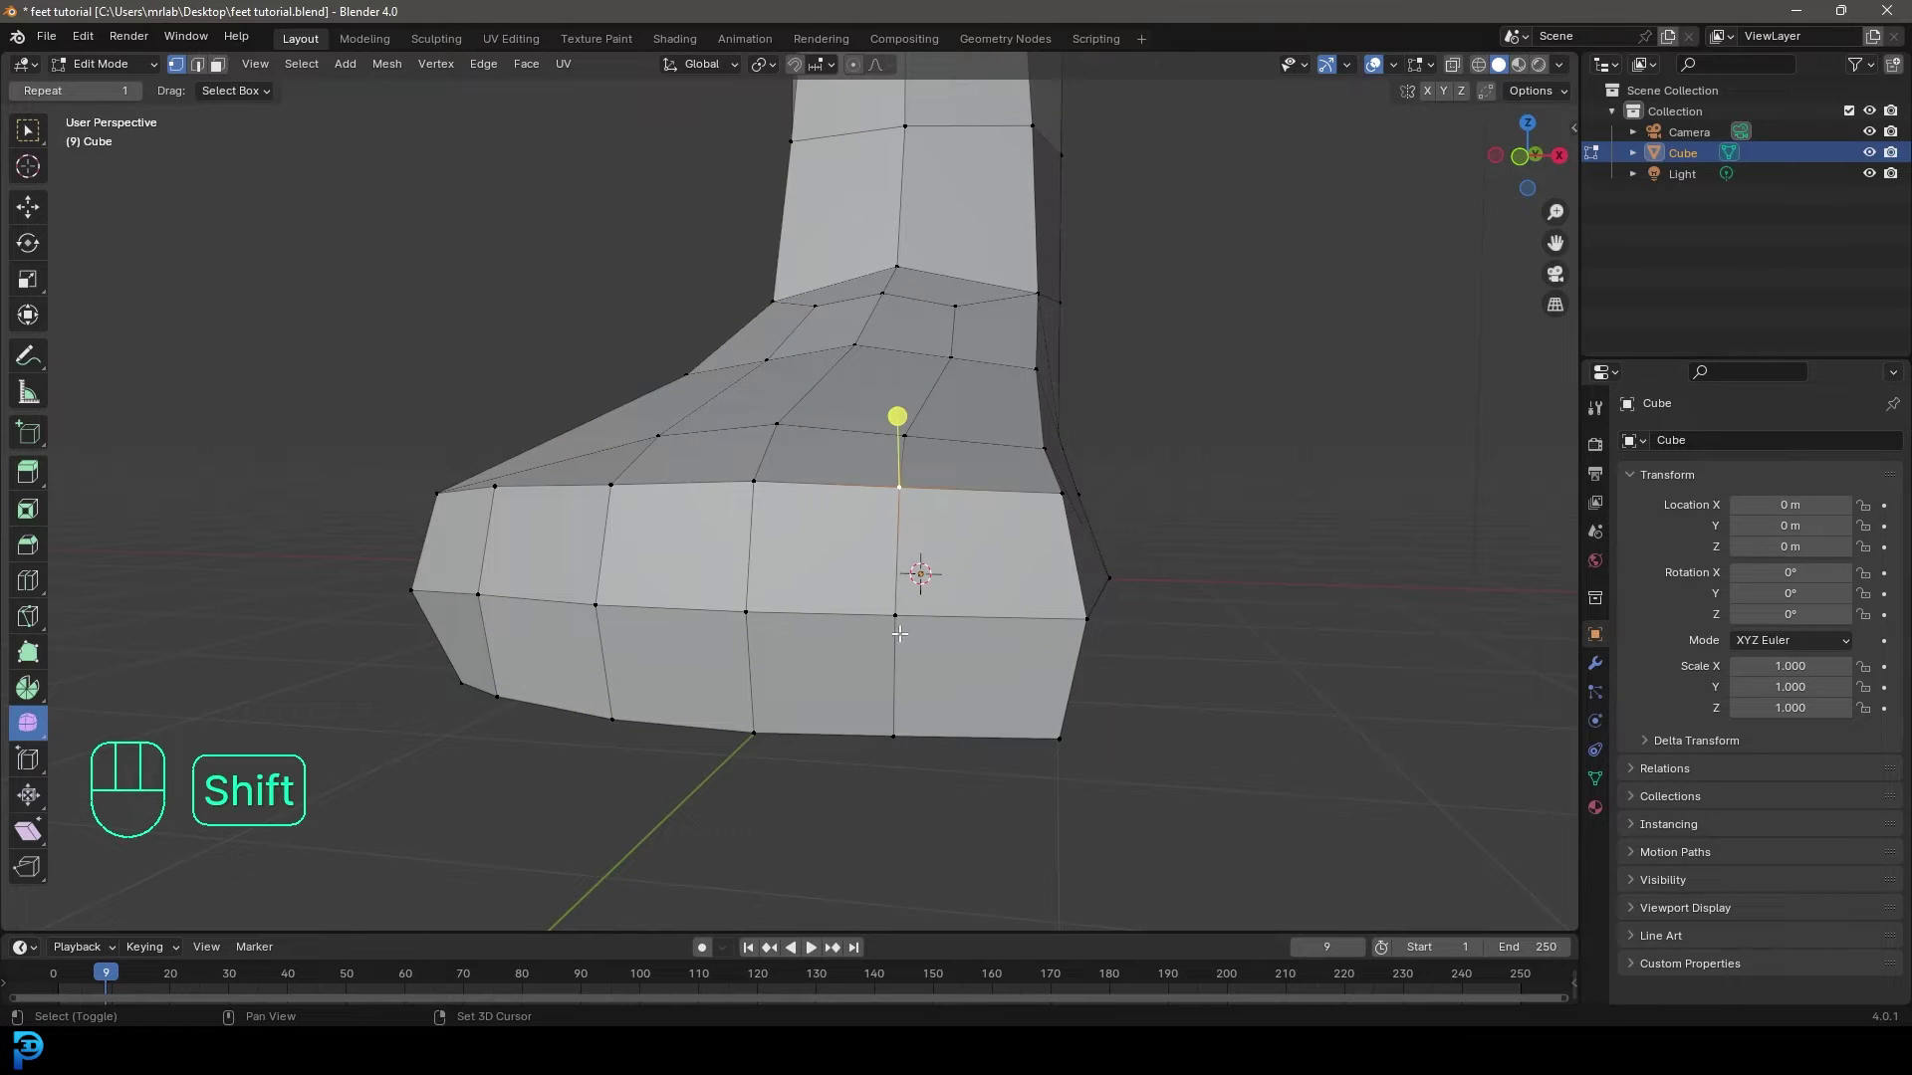
pyautogui.moveTo(923, 687); pyautogui.dragTo(926, 687, button='middle')
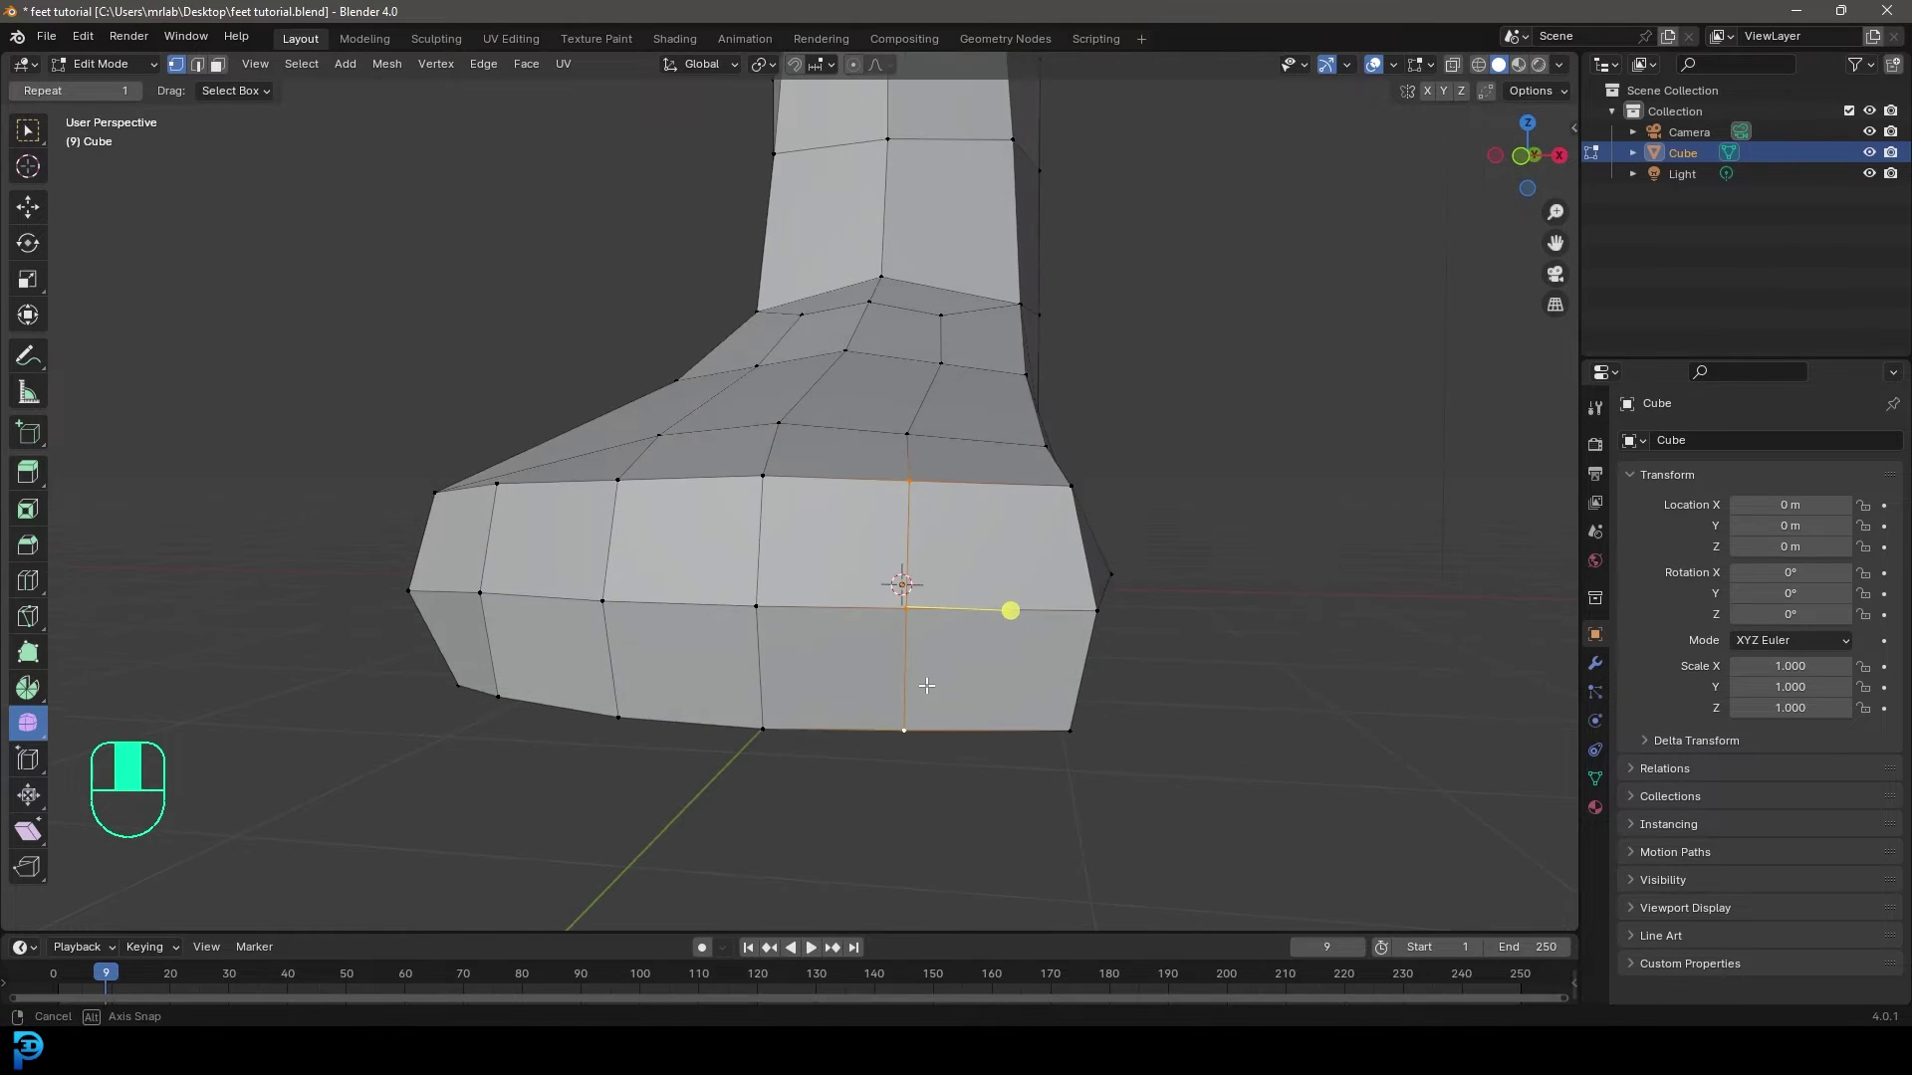
pyautogui.press('g')
pyautogui.press('g')
pyautogui.click(961, 695)
# Select the middle vertical edge line of the front face and edge-slide it slightly to the right.
pyautogui.hotkey('alt', 'a')
pyautogui.click(765, 476)
pyautogui.keyDown('ctrl'); pyautogui.keyDown('shift'); pyautogui.click(776, 724); pyautogui.keyUp('shift'); pyautogui.keyUp('ctrl')
pyautogui.press('g')
pyautogui.press('g')
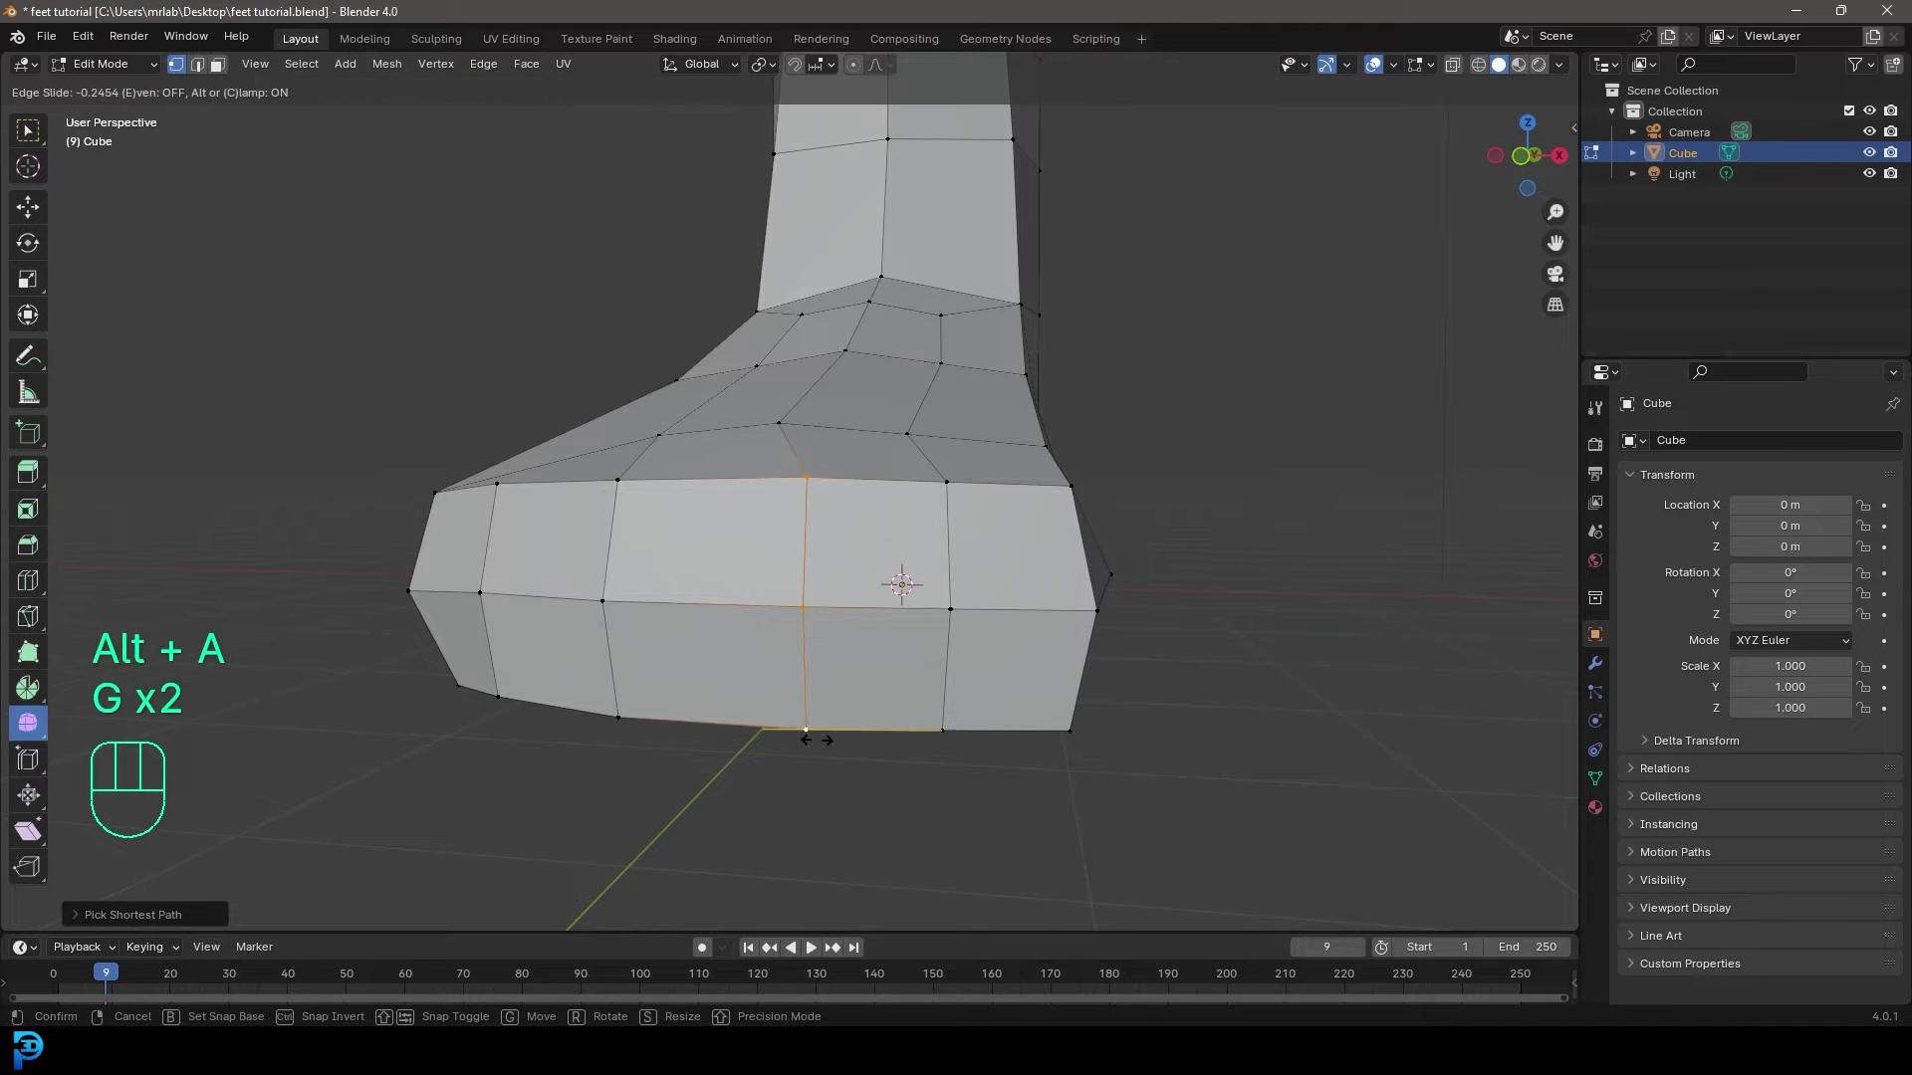
pyautogui.click(808, 739)
# Select the vertical edge line just left of the middle one and edge-slide it to the right.
pyautogui.hotkey('alt', 'a')
pyautogui.click(619, 717)
pyautogui.keyDown('ctrl'); pyautogui.keyDown('shift'); pyautogui.click(619, 480); pyautogui.keyUp('shift'); pyautogui.keyUp('ctrl')
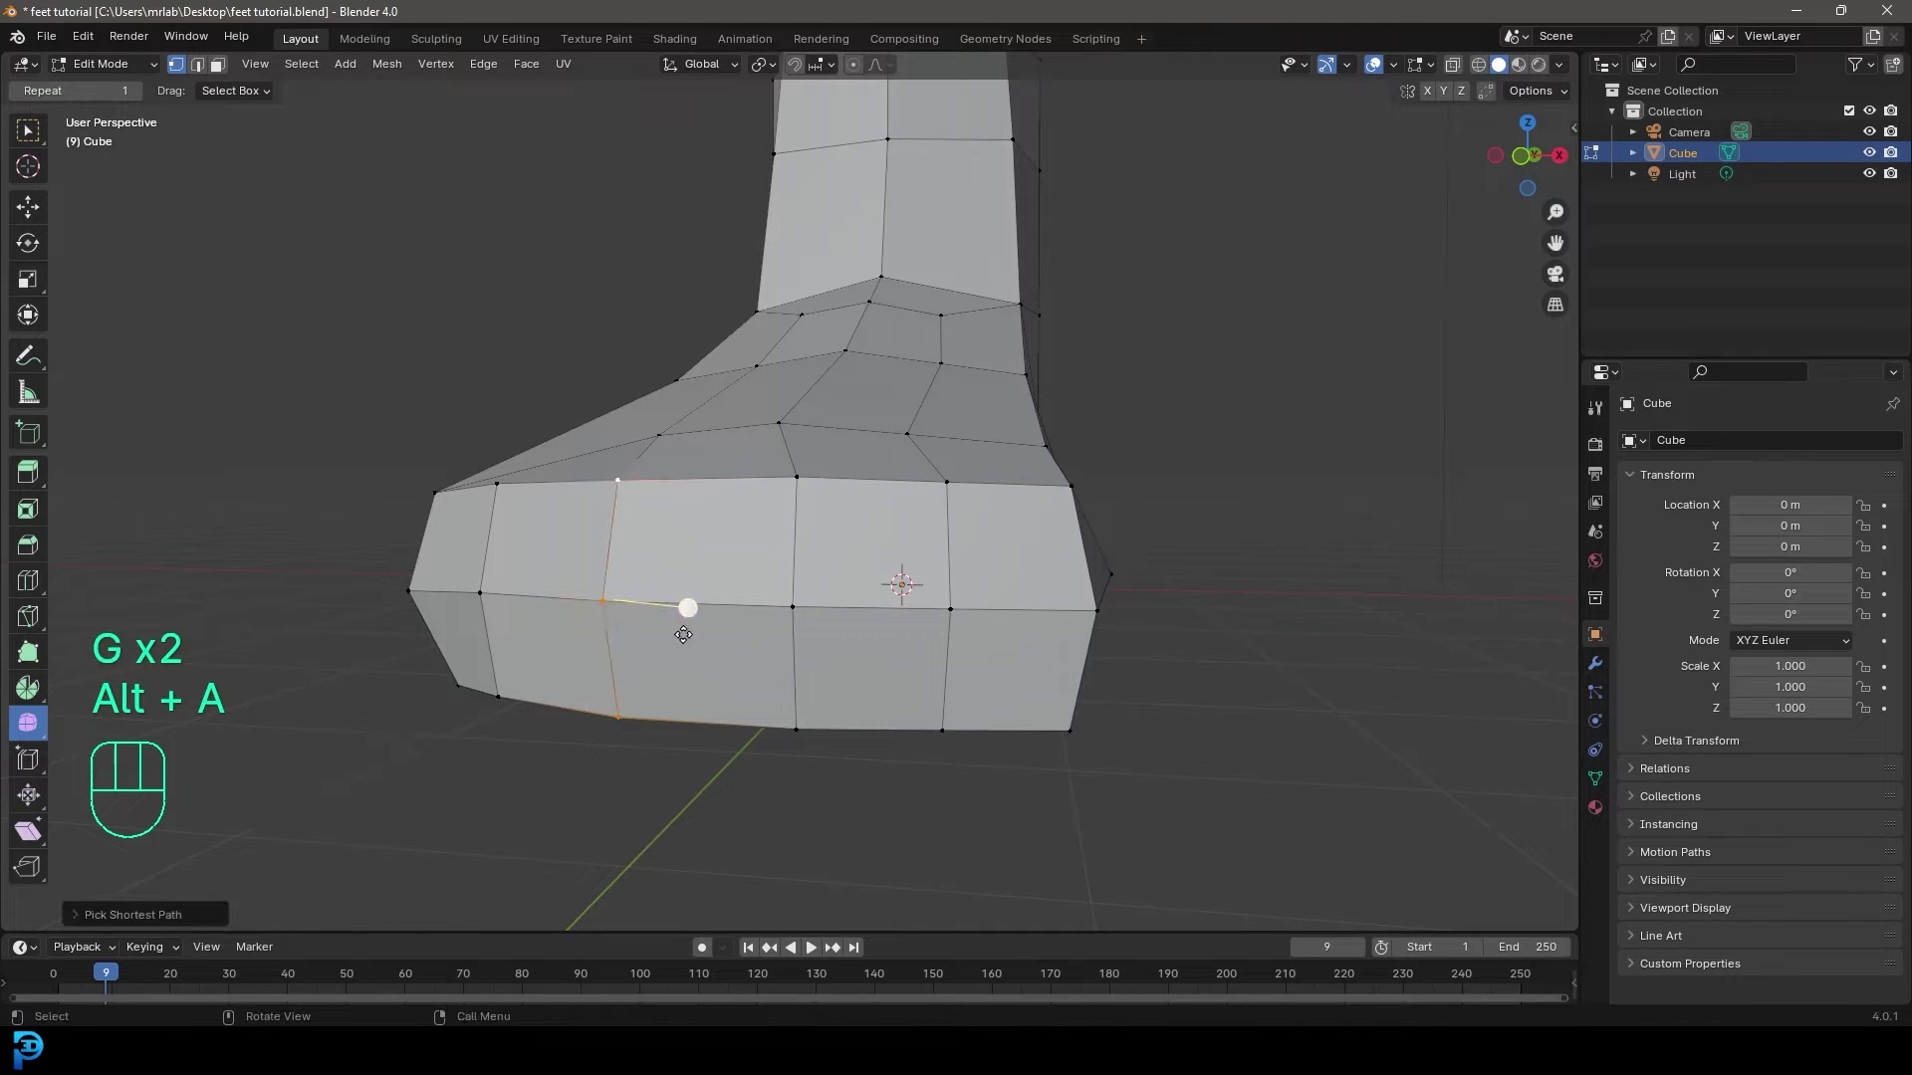
pyautogui.press('g')
pyautogui.press('g')
pyautogui.click(735, 690)
# Select the front face's leftmost inner vertical edge line and edge-slide it slightly to the right to even out the toe sections.
pyautogui.hotkey('alt', 'a')
pyautogui.click(499, 697)
pyautogui.keyDown('ctrl'); pyautogui.keyDown('shift'); pyautogui.click(498, 485); pyautogui.keyUp('shift'); pyautogui.keyUp('ctrl')
pyautogui.moveTo(518, 533); pyautogui.dragTo(558, 637, button='middle')
pyautogui.press('g')
pyautogui.press('g')
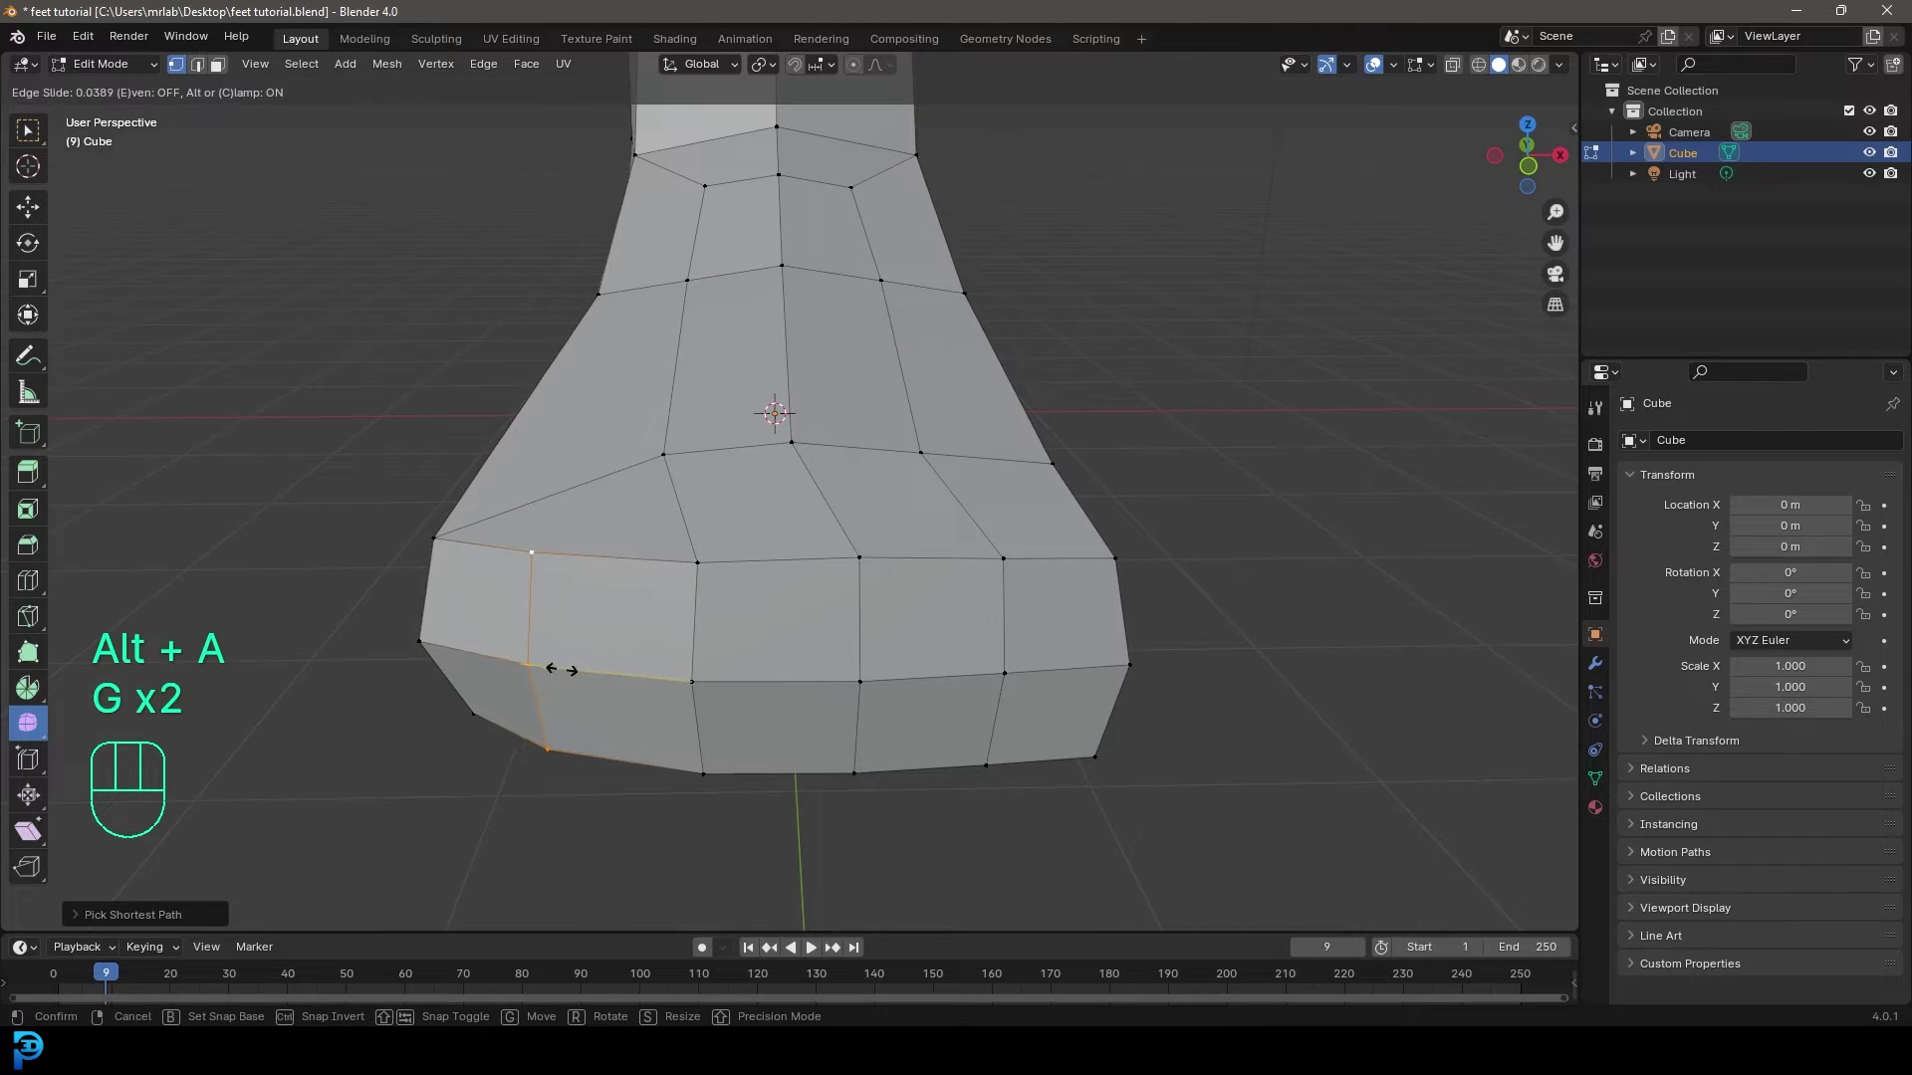
pyautogui.click(585, 682)
pyautogui.hotkey('alt', 'a')
pyautogui.scroll(-3, 707, 674)
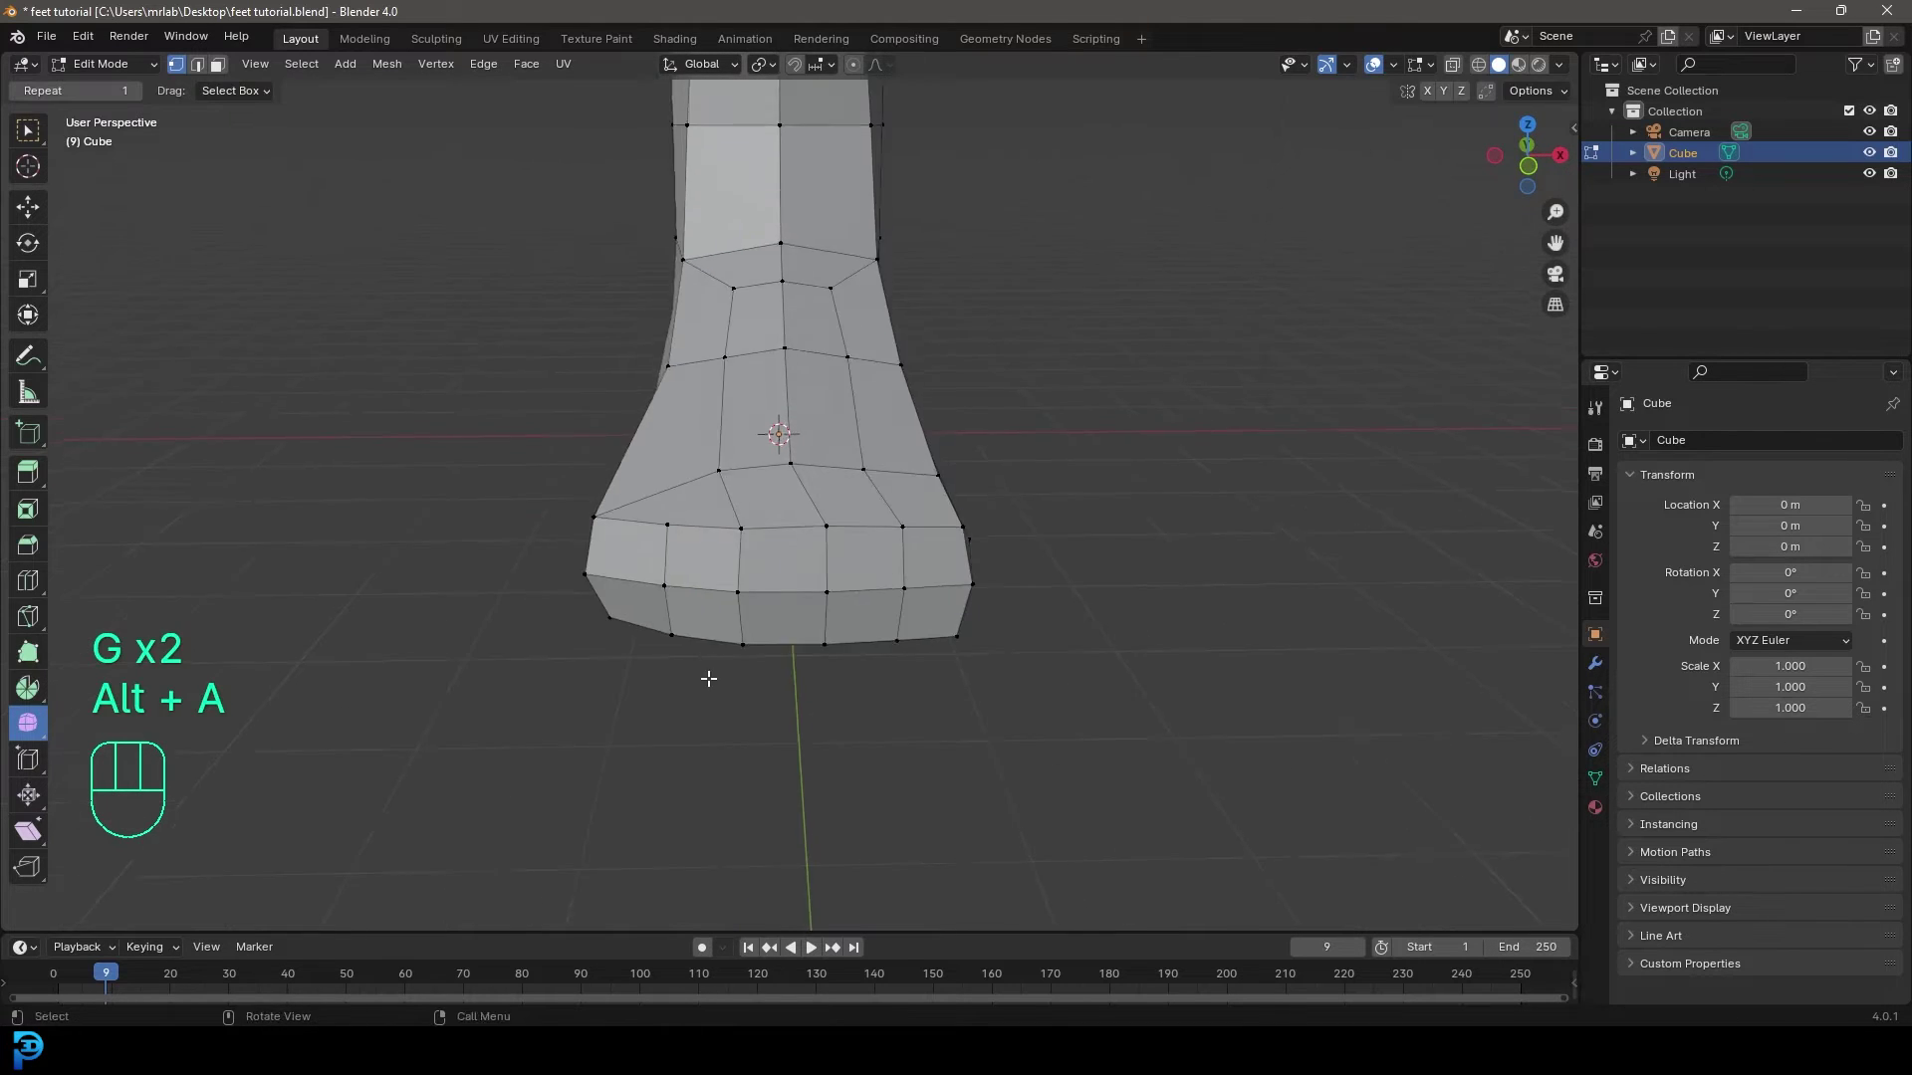
pyautogui.moveTo(708, 674); pyautogui.dragTo(696, 637, button='middle')
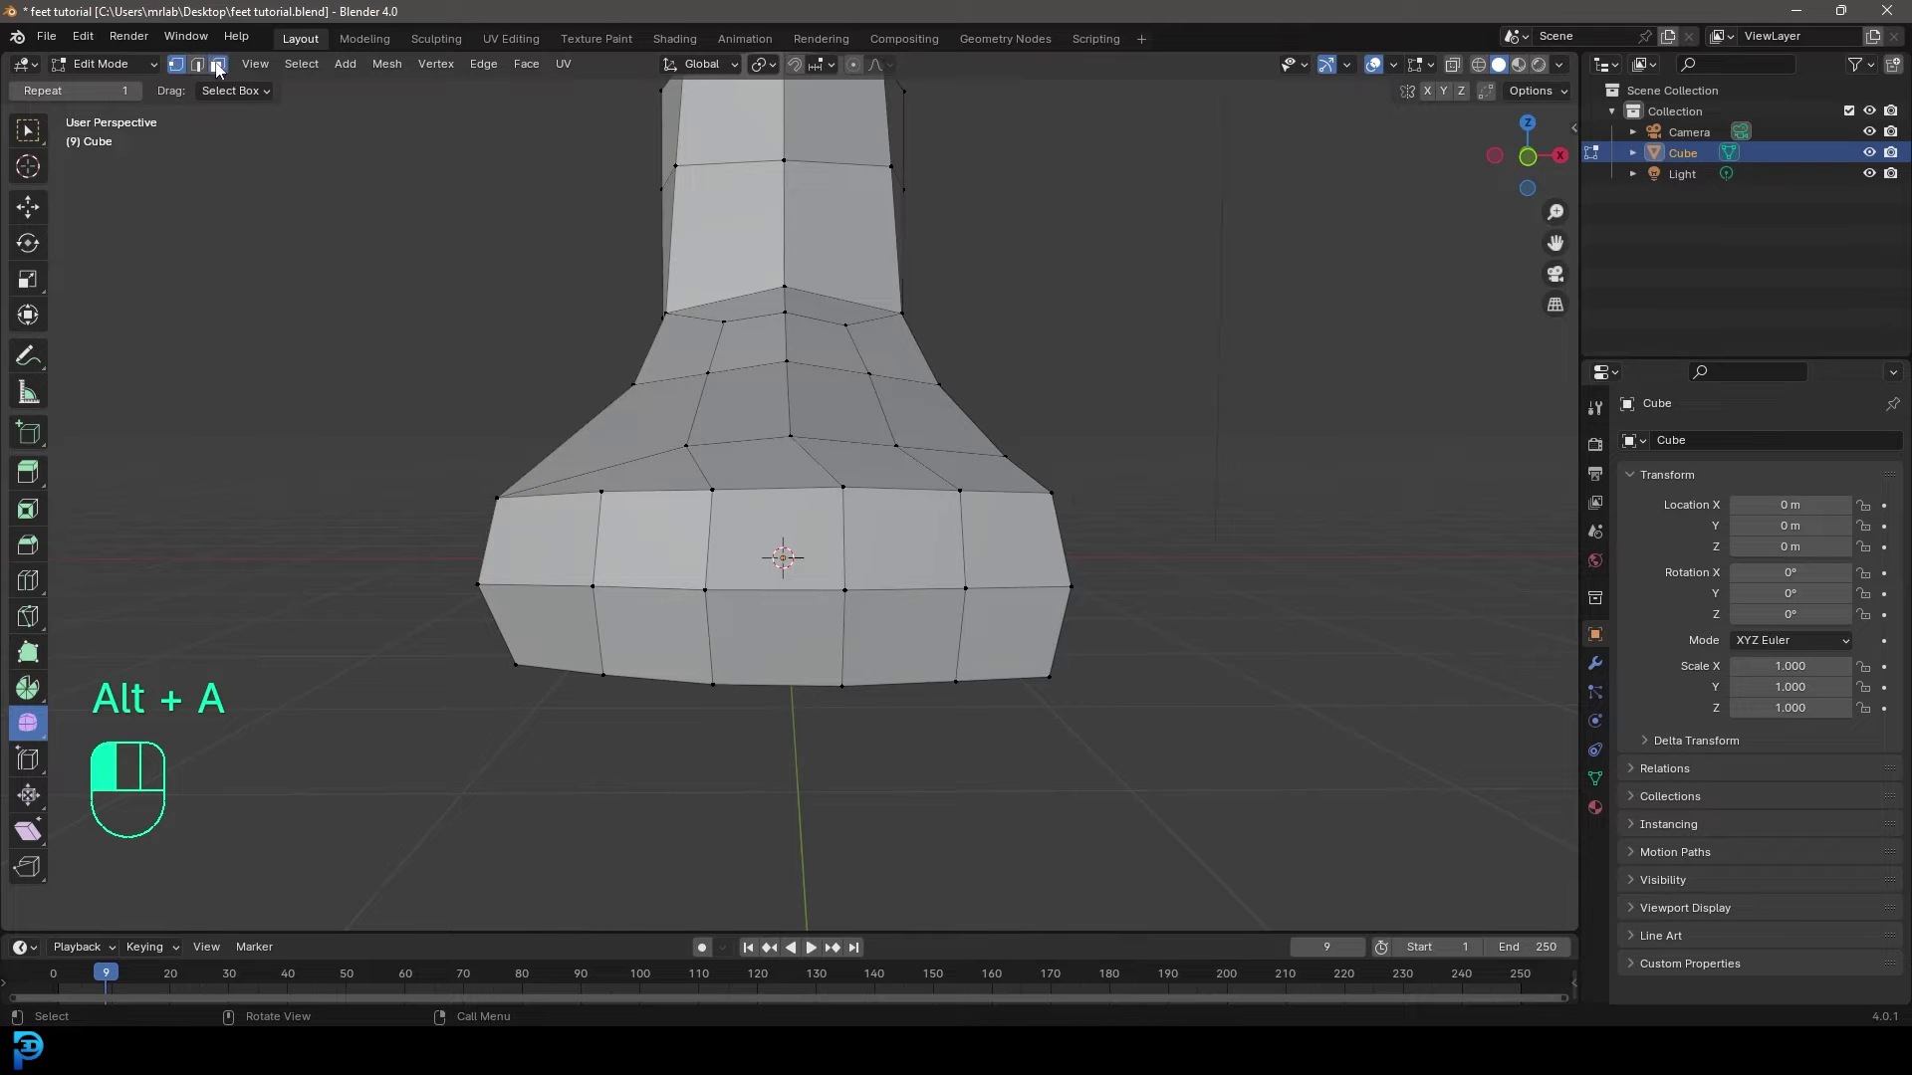
# Extrude the two rightmost front faces forward in side view, raise the new end and scale it down to about 0.82 as a toe base.
pyautogui.click(998, 552)
pyautogui.keyDown('shift'); pyautogui.click(998, 610); pyautogui.keyUp('shift')
pyautogui.moveTo(998, 610); pyautogui.dragTo(914, 645, button='middle')
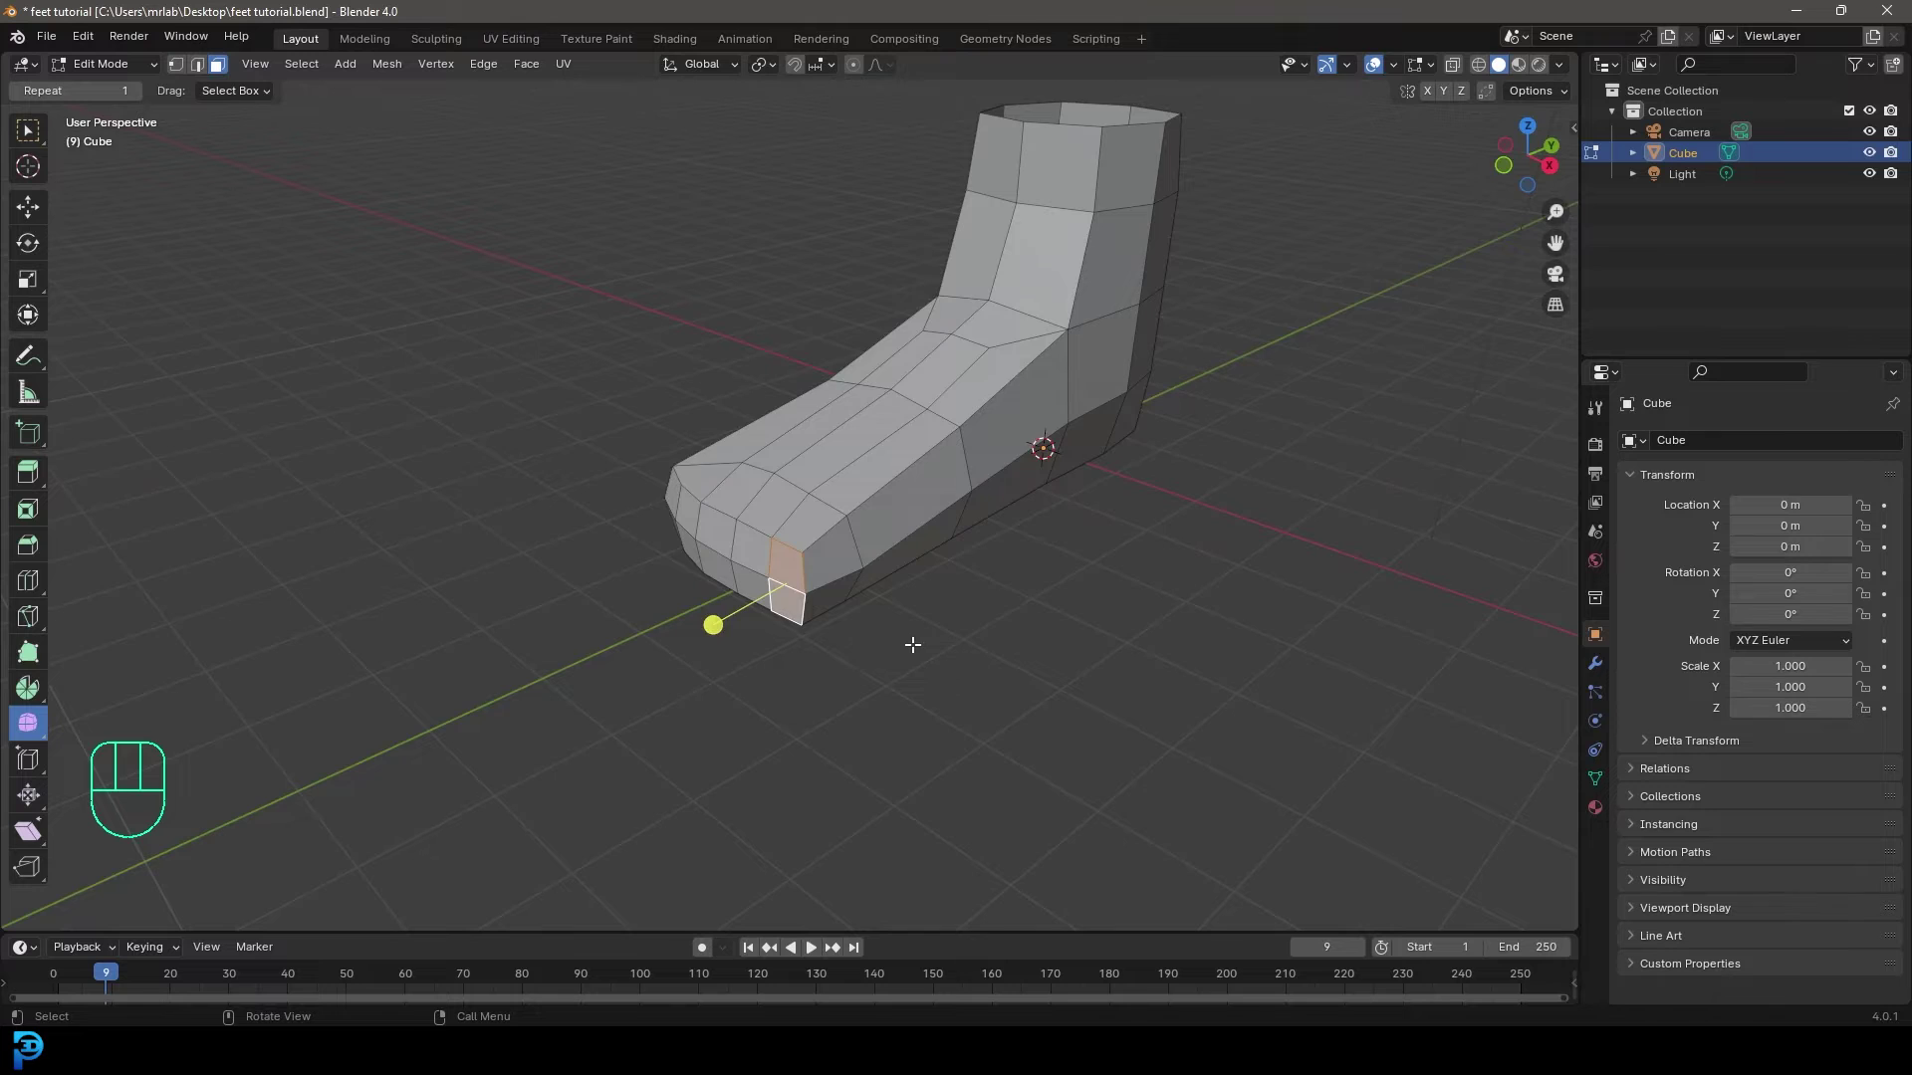
pyautogui.press('KP_3')
pyautogui.scroll(5, 909, 645)
pyautogui.press('g')
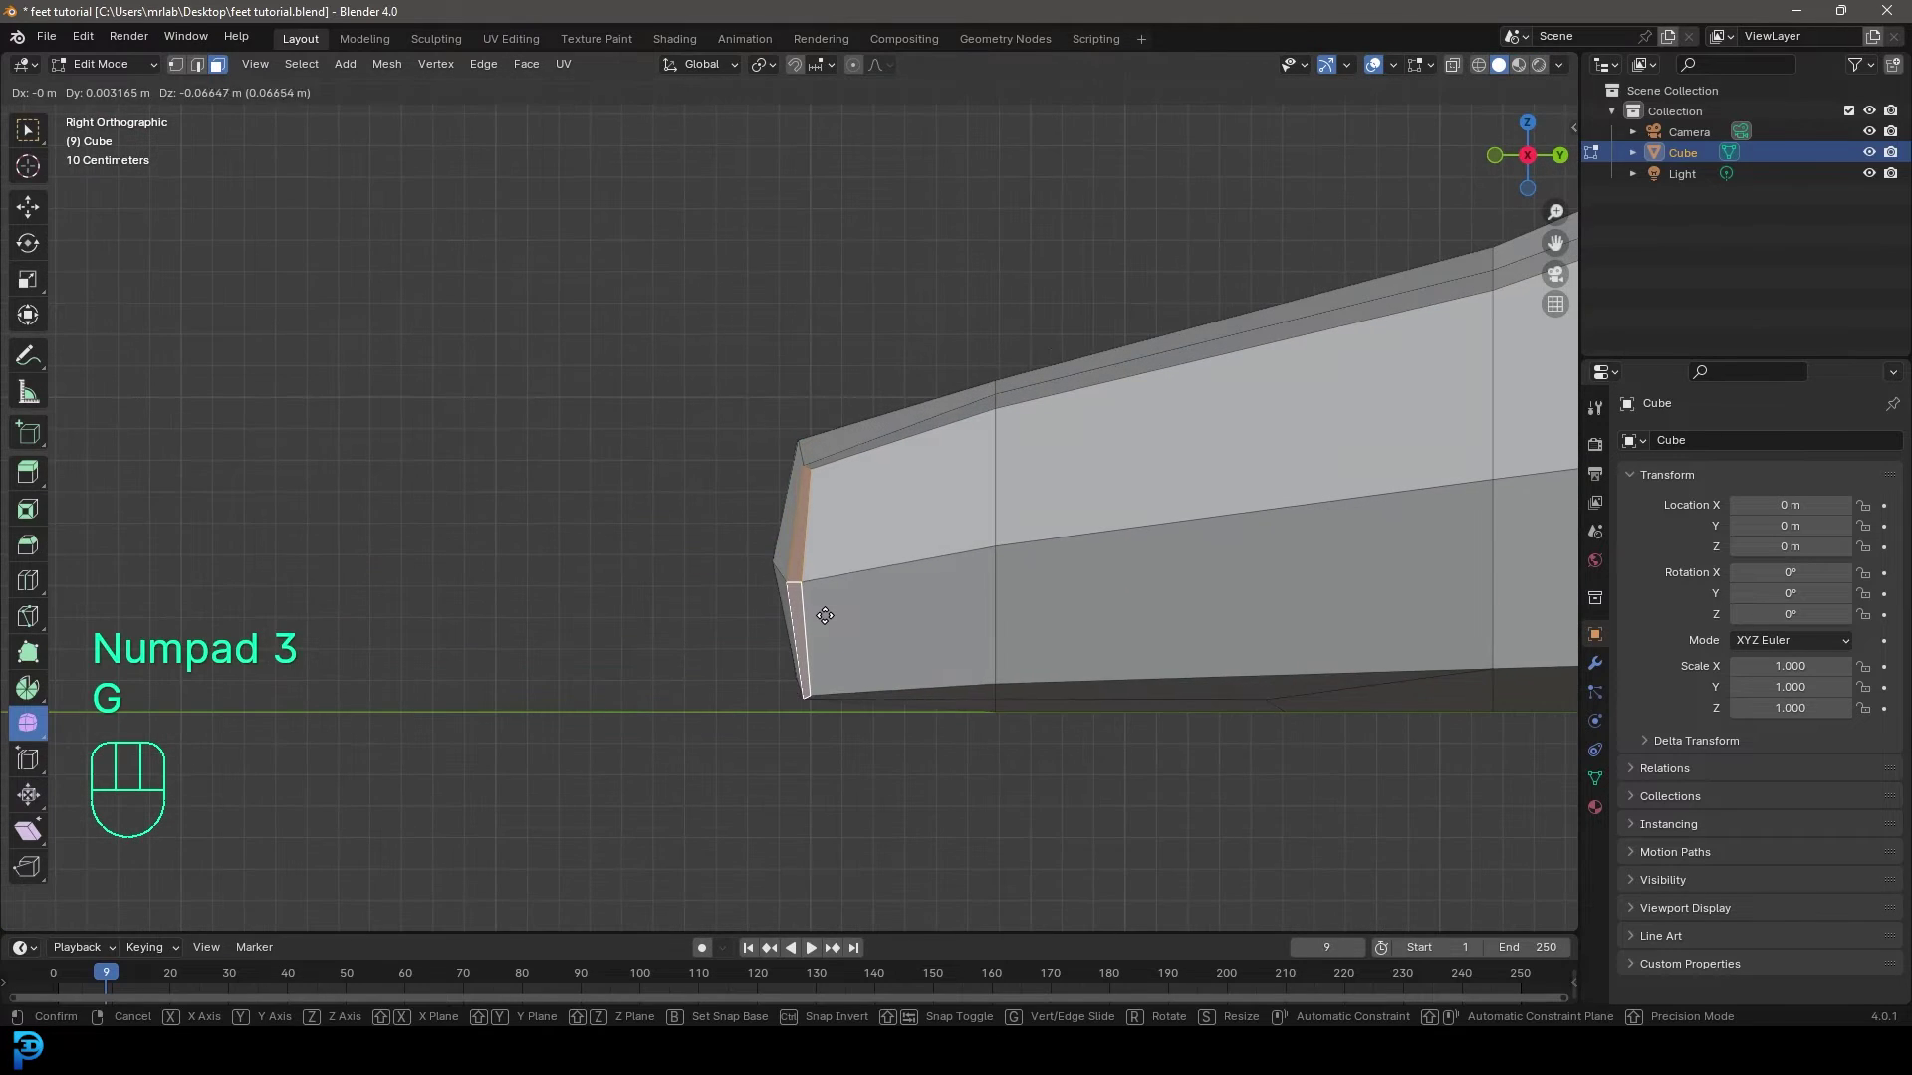
pyautogui.click(700, 580)
pyautogui.press('e')
pyautogui.click(915, 614)
pyautogui.press('g')
pyautogui.press('s')
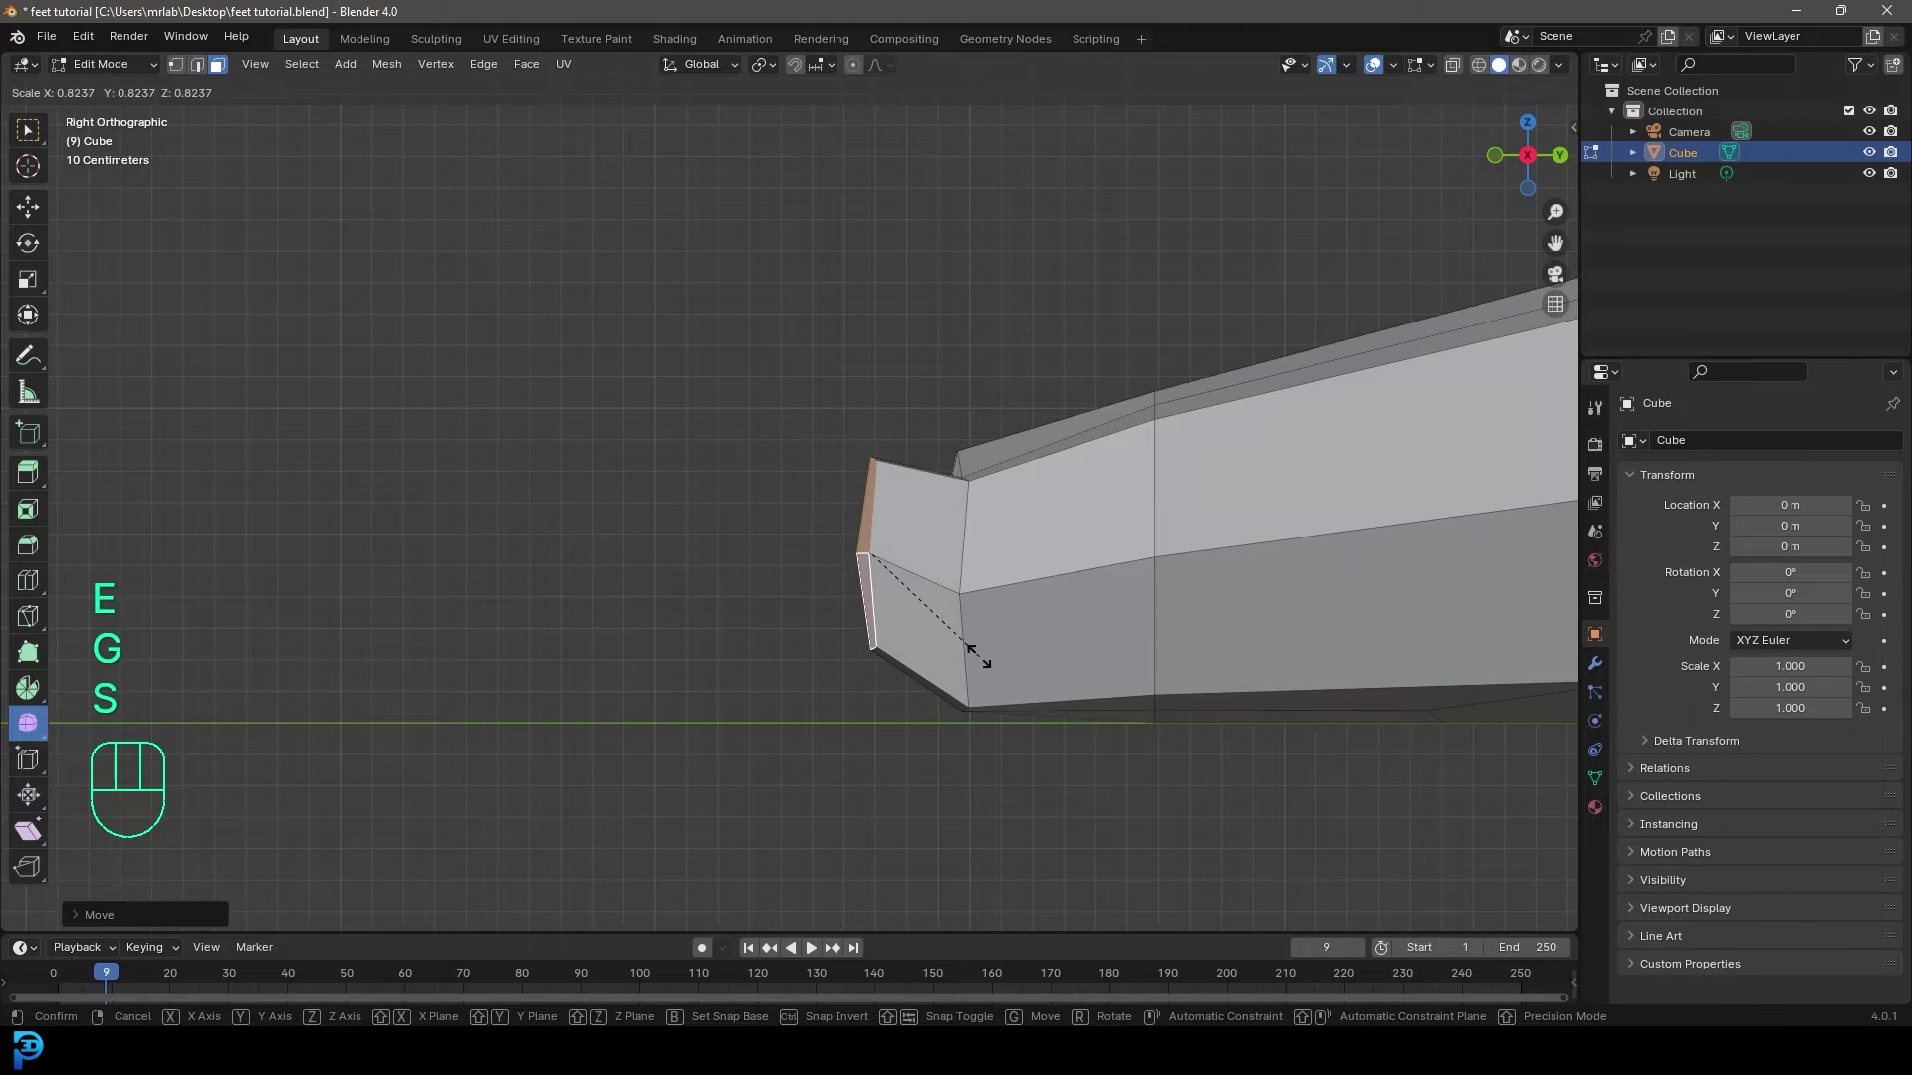
pyautogui.click(978, 654)
# Extrude the rightmost toe's middle segment forward by about 0.34 m and lower its end toward the ground.
pyautogui.keyDown('shift'); pyautogui.moveTo(981, 659); pyautogui.dragTo(1006, 576, button='middle'); pyautogui.keyUp('shift')
pyautogui.press('e')
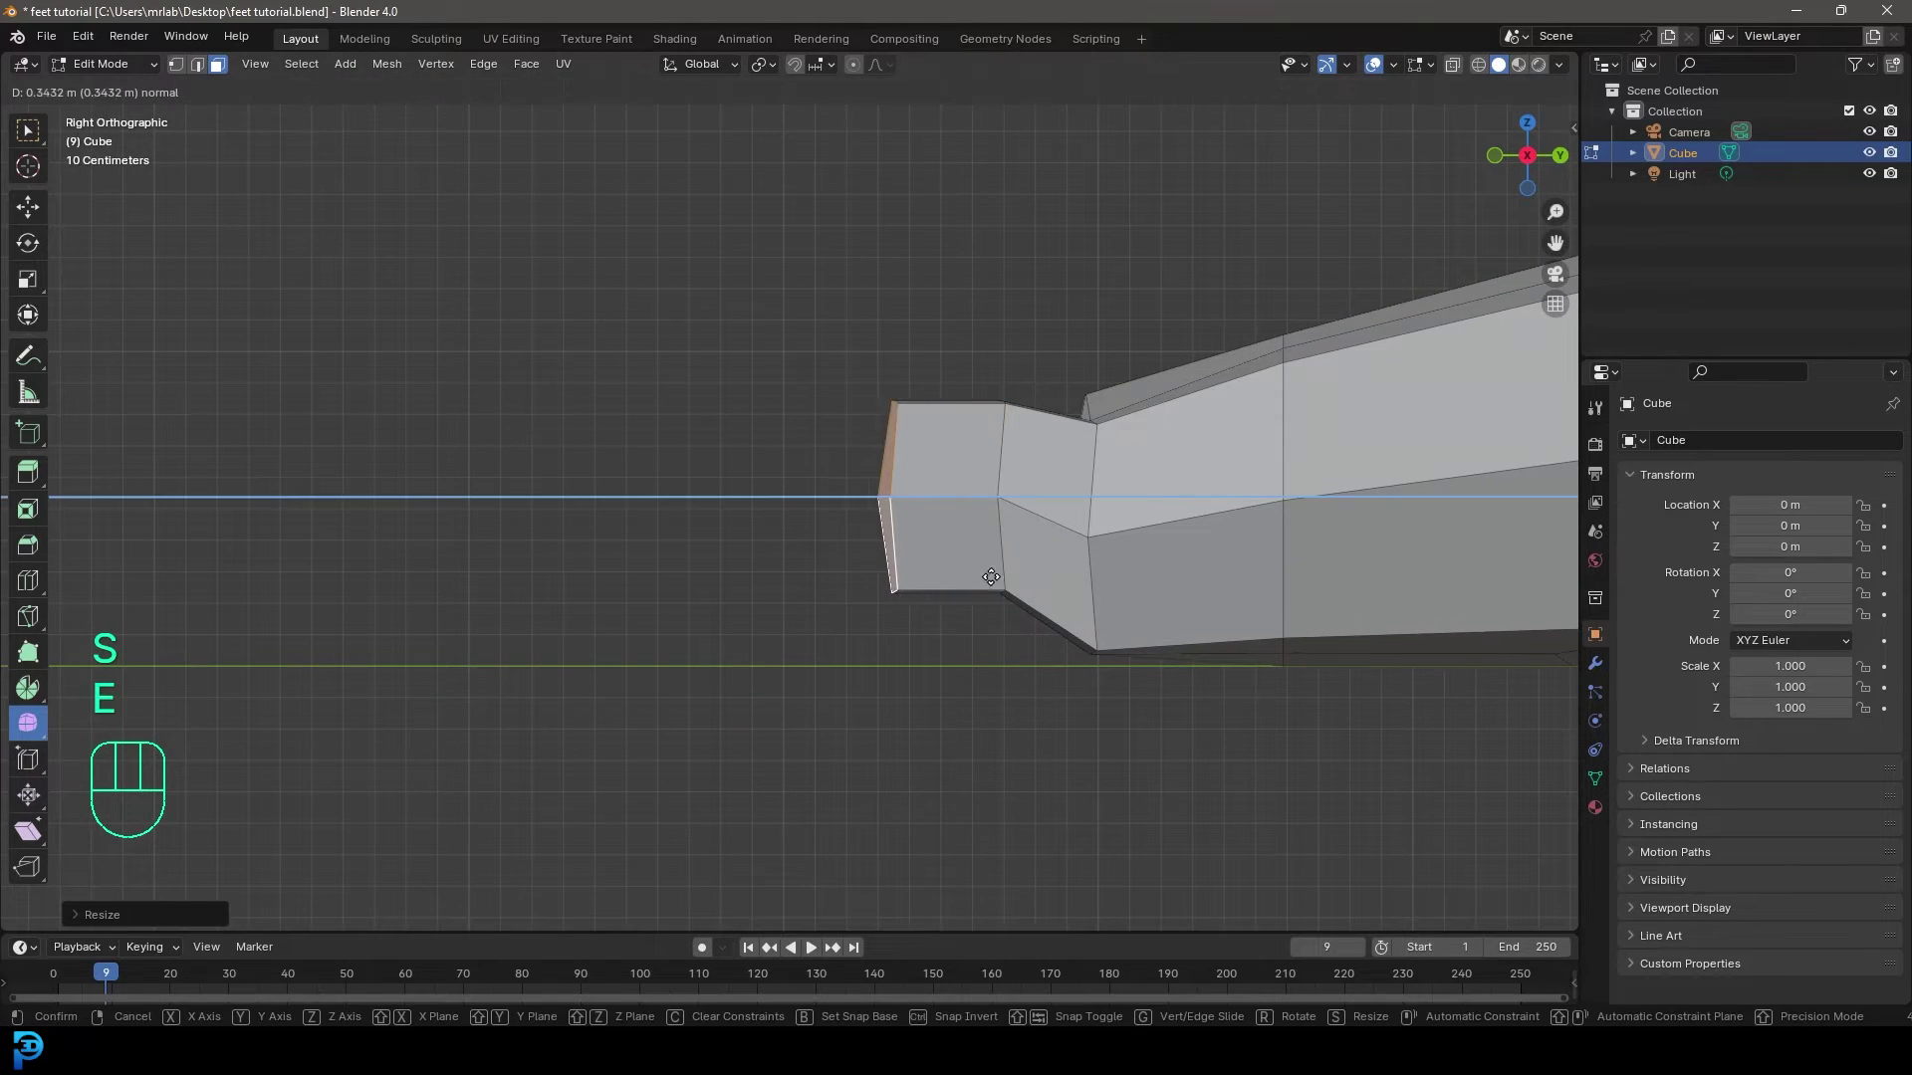
pyautogui.click(991, 575)
pyautogui.press('g')
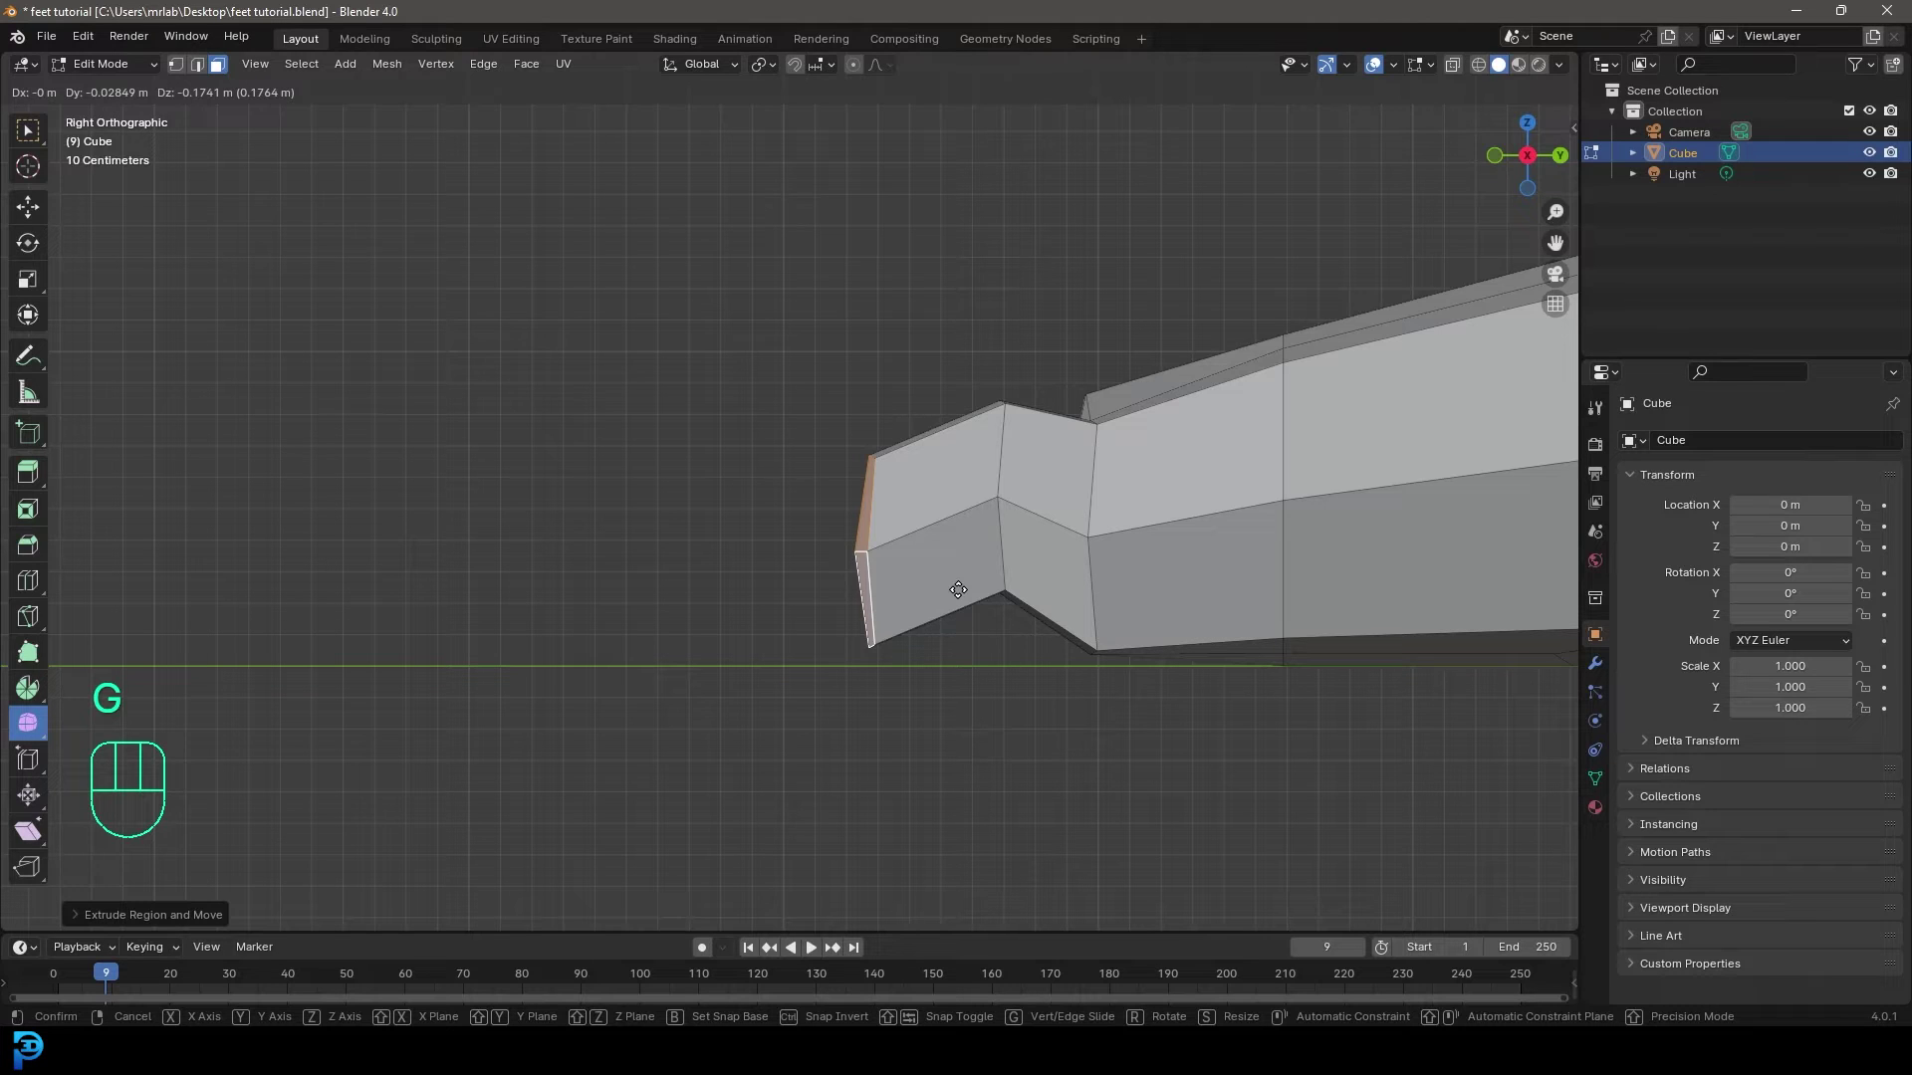
pyautogui.click(957, 589)
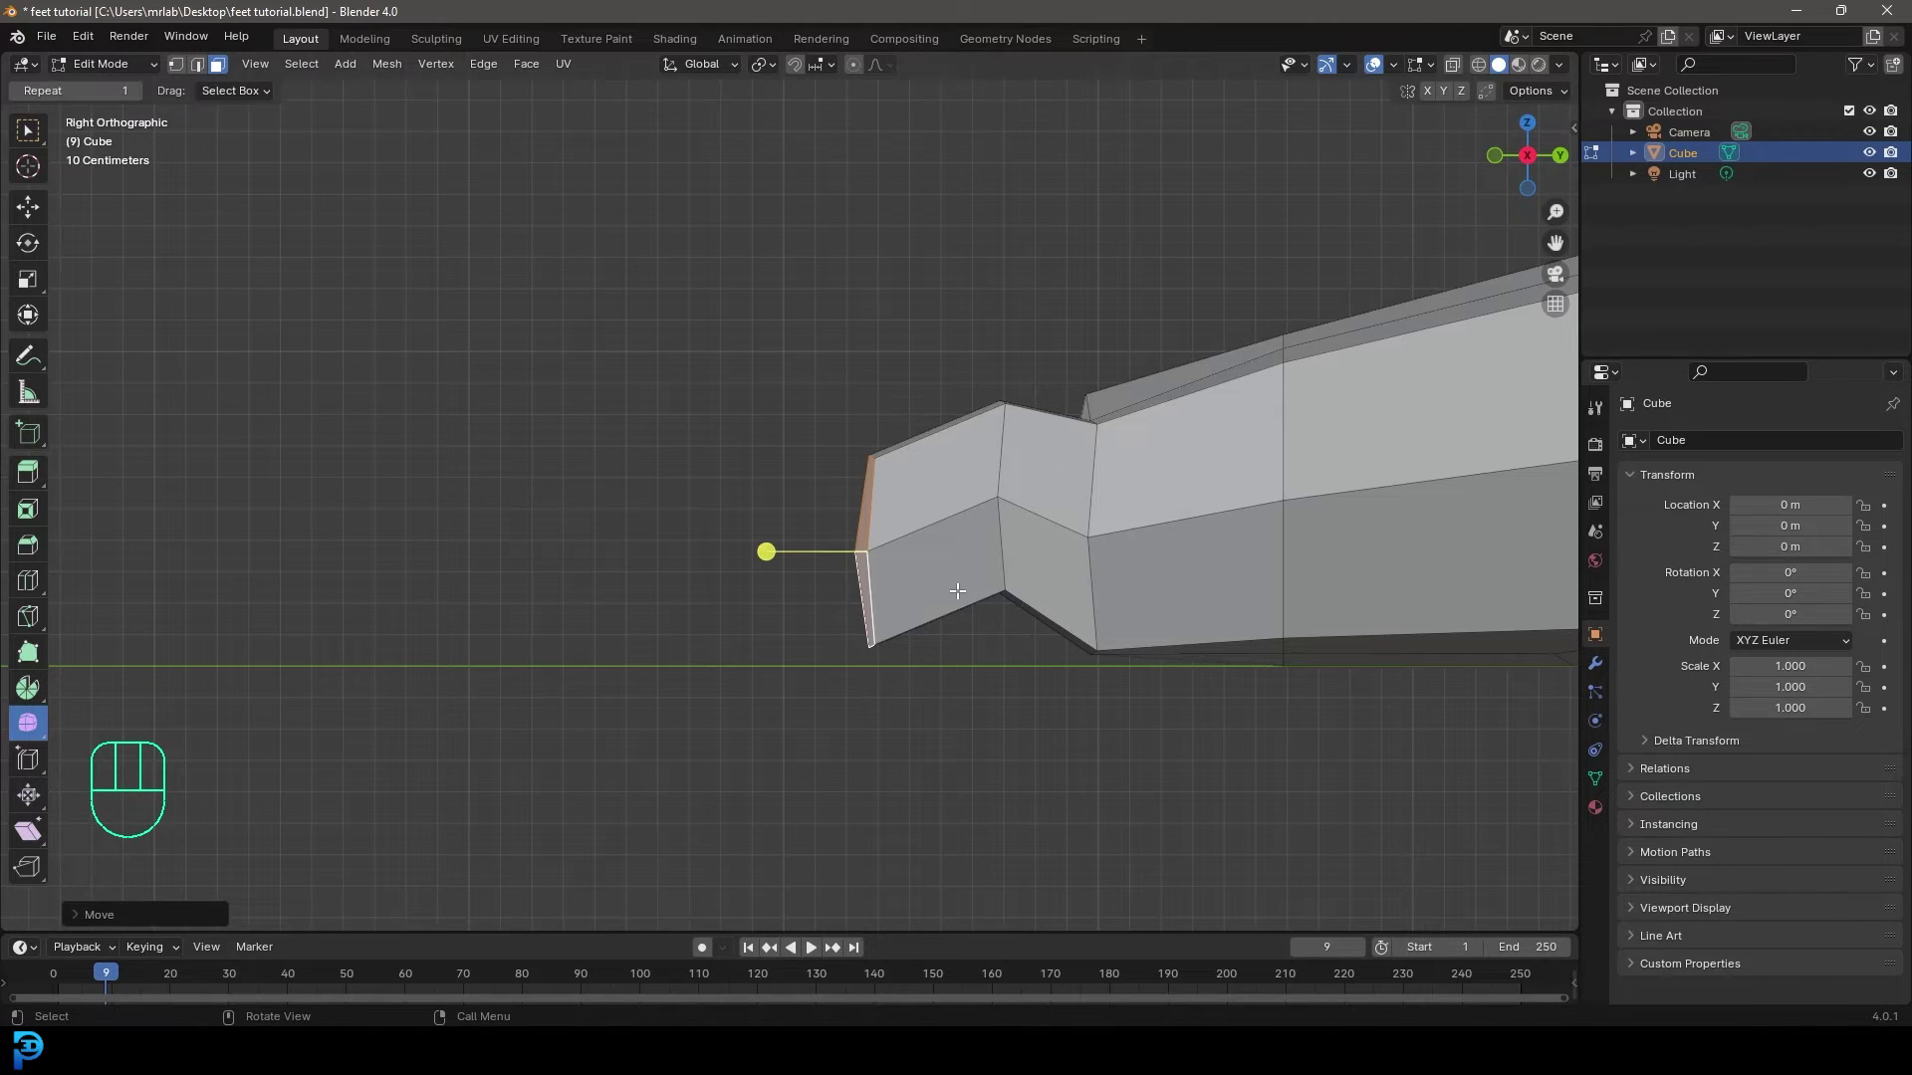
# Extrude the rightmost toe's tip forward and scale the end faces down to about 0.73.
pyautogui.press('e')
pyautogui.click(887, 602)
pyautogui.press('s')
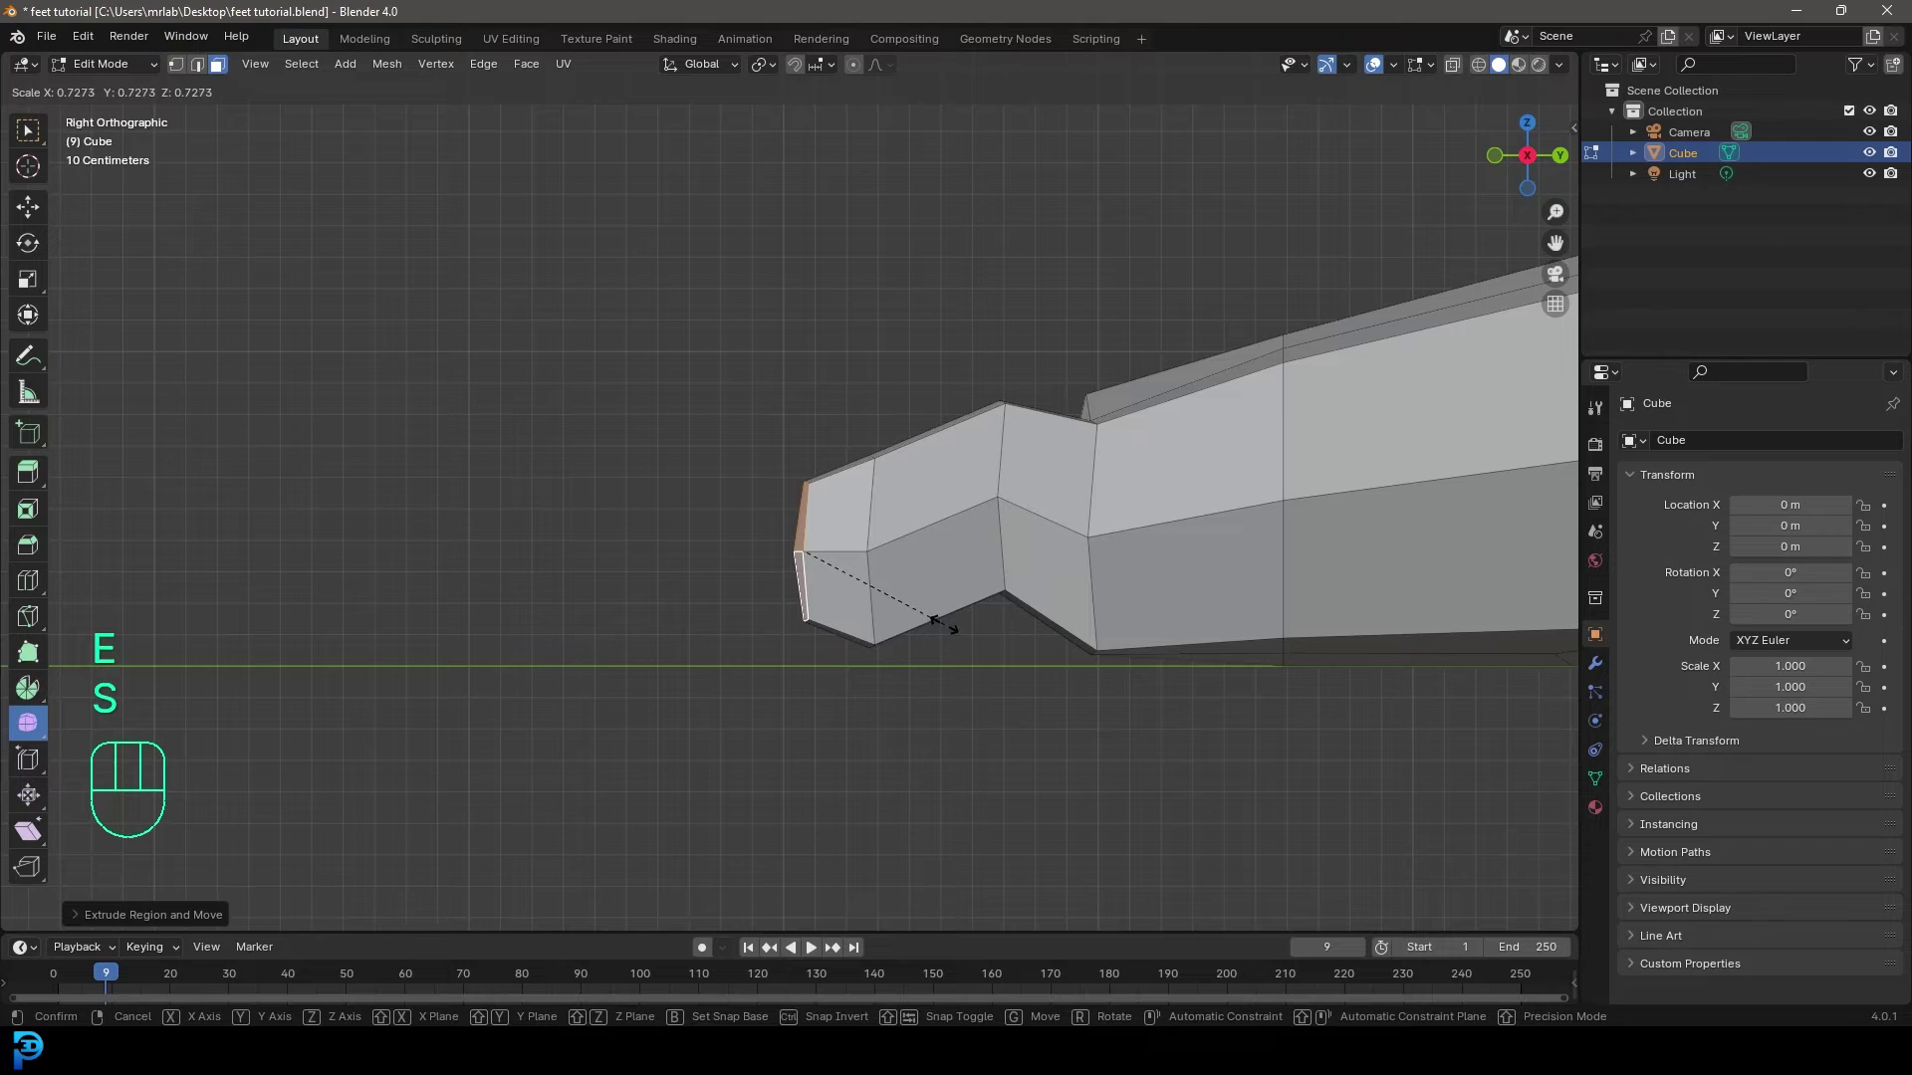
pyautogui.click(934, 620)
# With X-ray on in right side view, extrude the two front faces beside the first toe, shrink them and align them with its raised base.
pyautogui.moveTo(696, 532); pyautogui.dragTo(916, 552, button='middle')
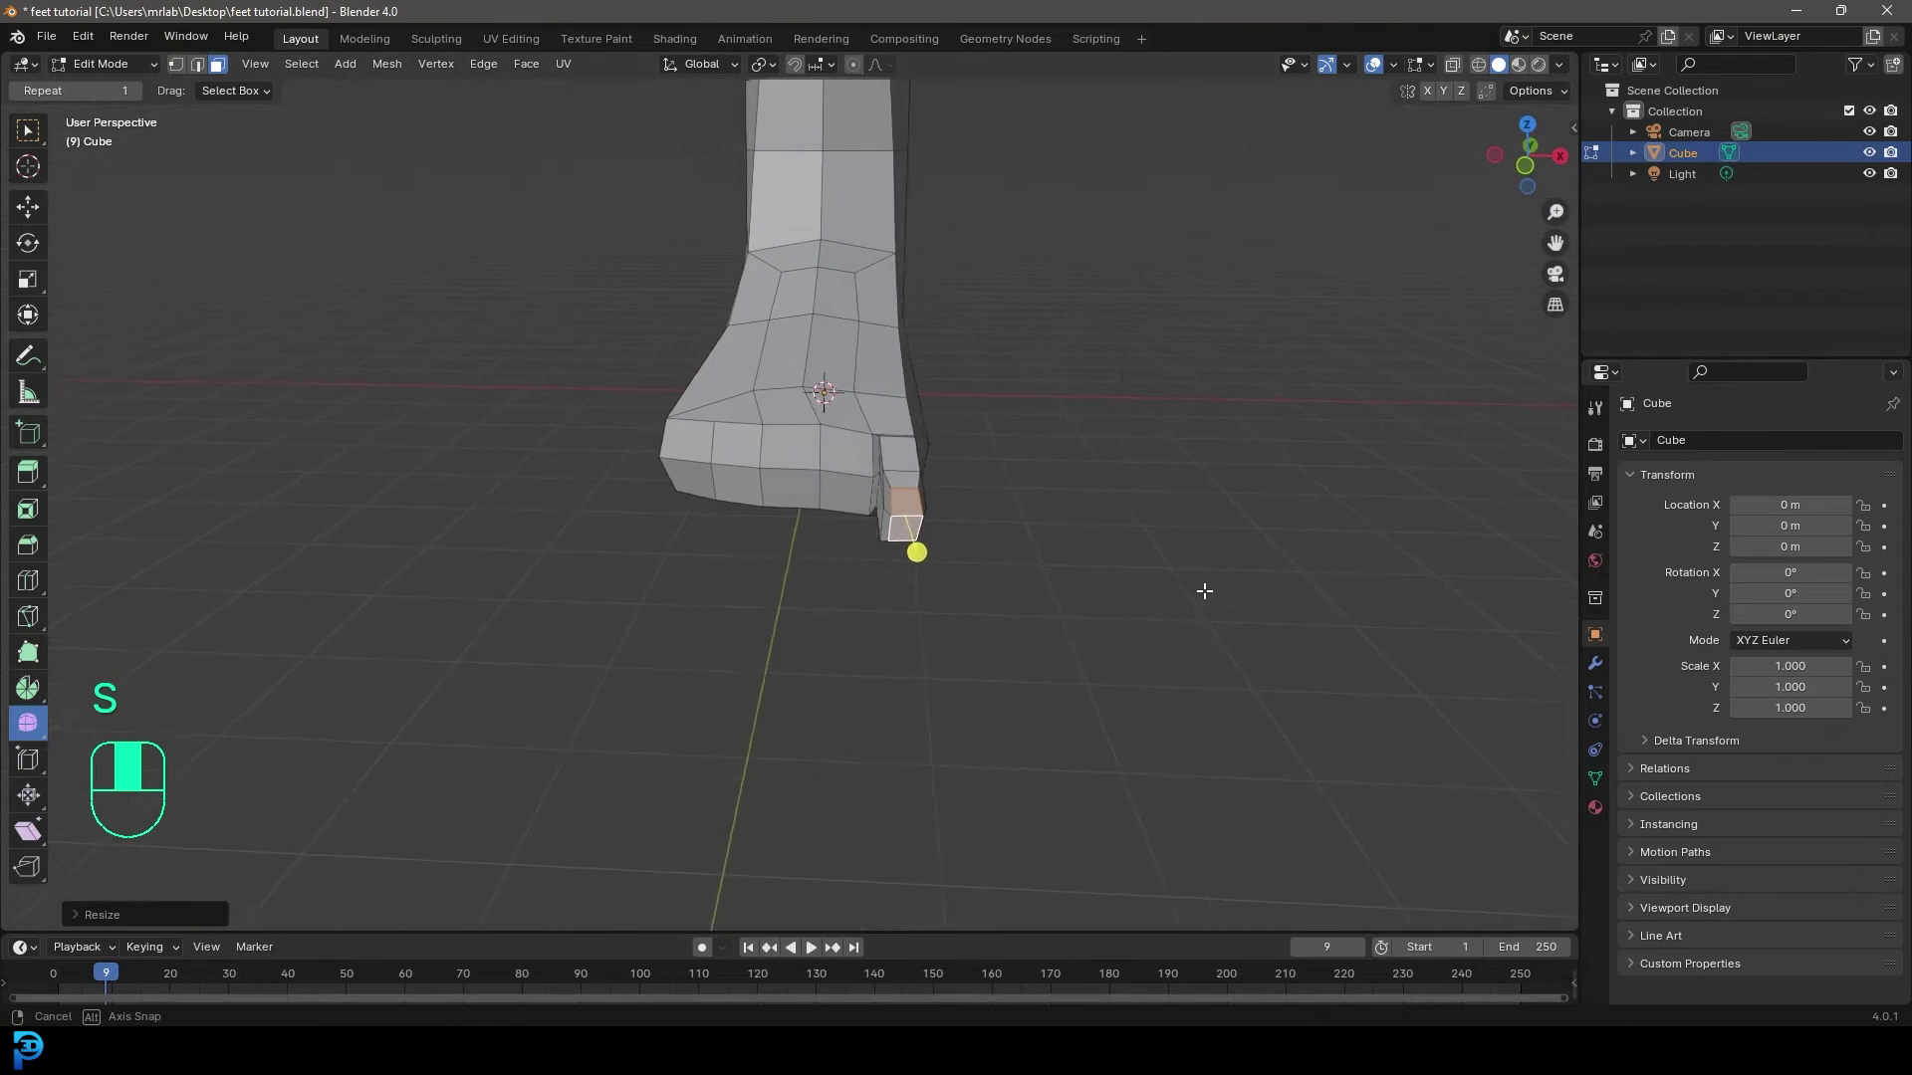
pyautogui.moveTo(1205, 591); pyautogui.dragTo(1198, 588, button='middle')
pyautogui.scroll(3, 1105, 568)
pyautogui.moveTo(936, 537); pyautogui.dragTo(905, 515, button='middle')
pyautogui.click(889, 424)
pyautogui.keyDown('shift'); pyautogui.click(887, 487); pyautogui.keyUp('shift')
pyautogui.press('KP_3')
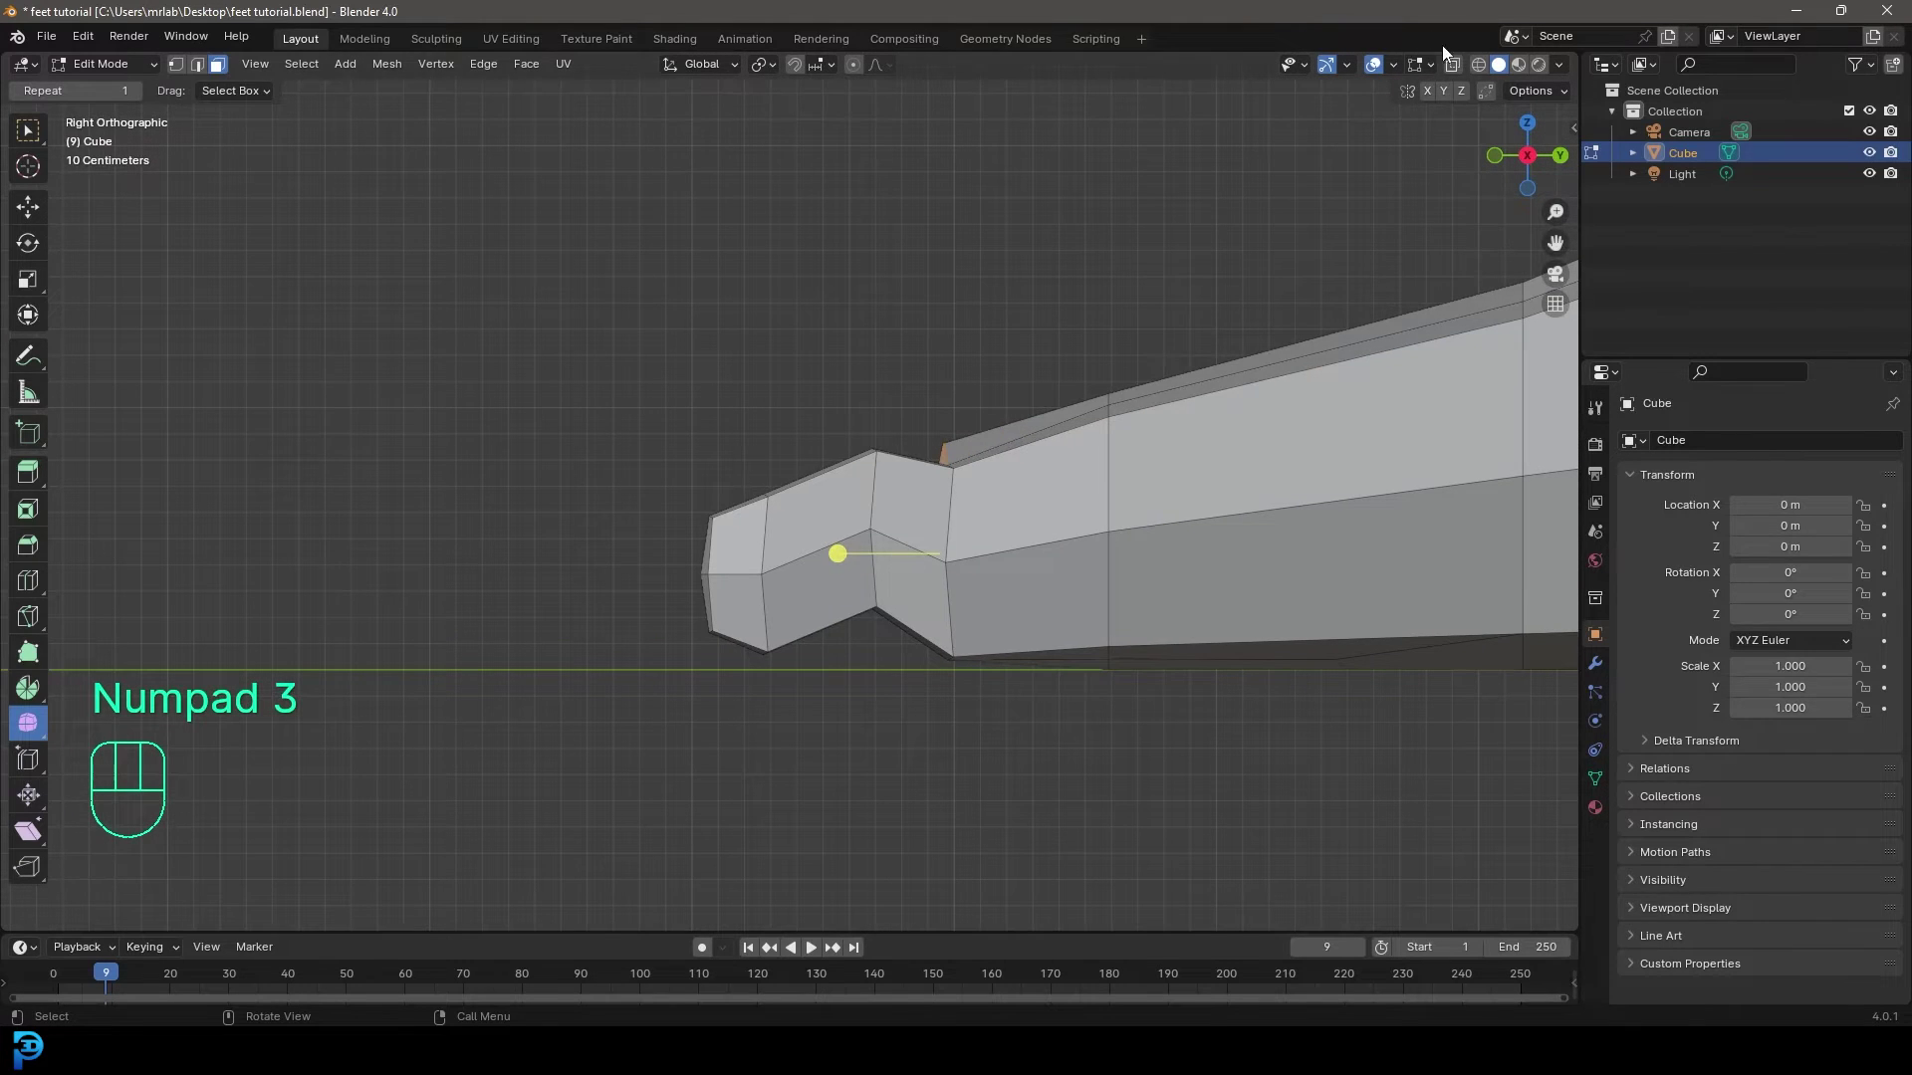
pyautogui.click(1452, 65)
pyautogui.scroll(3, 1016, 546)
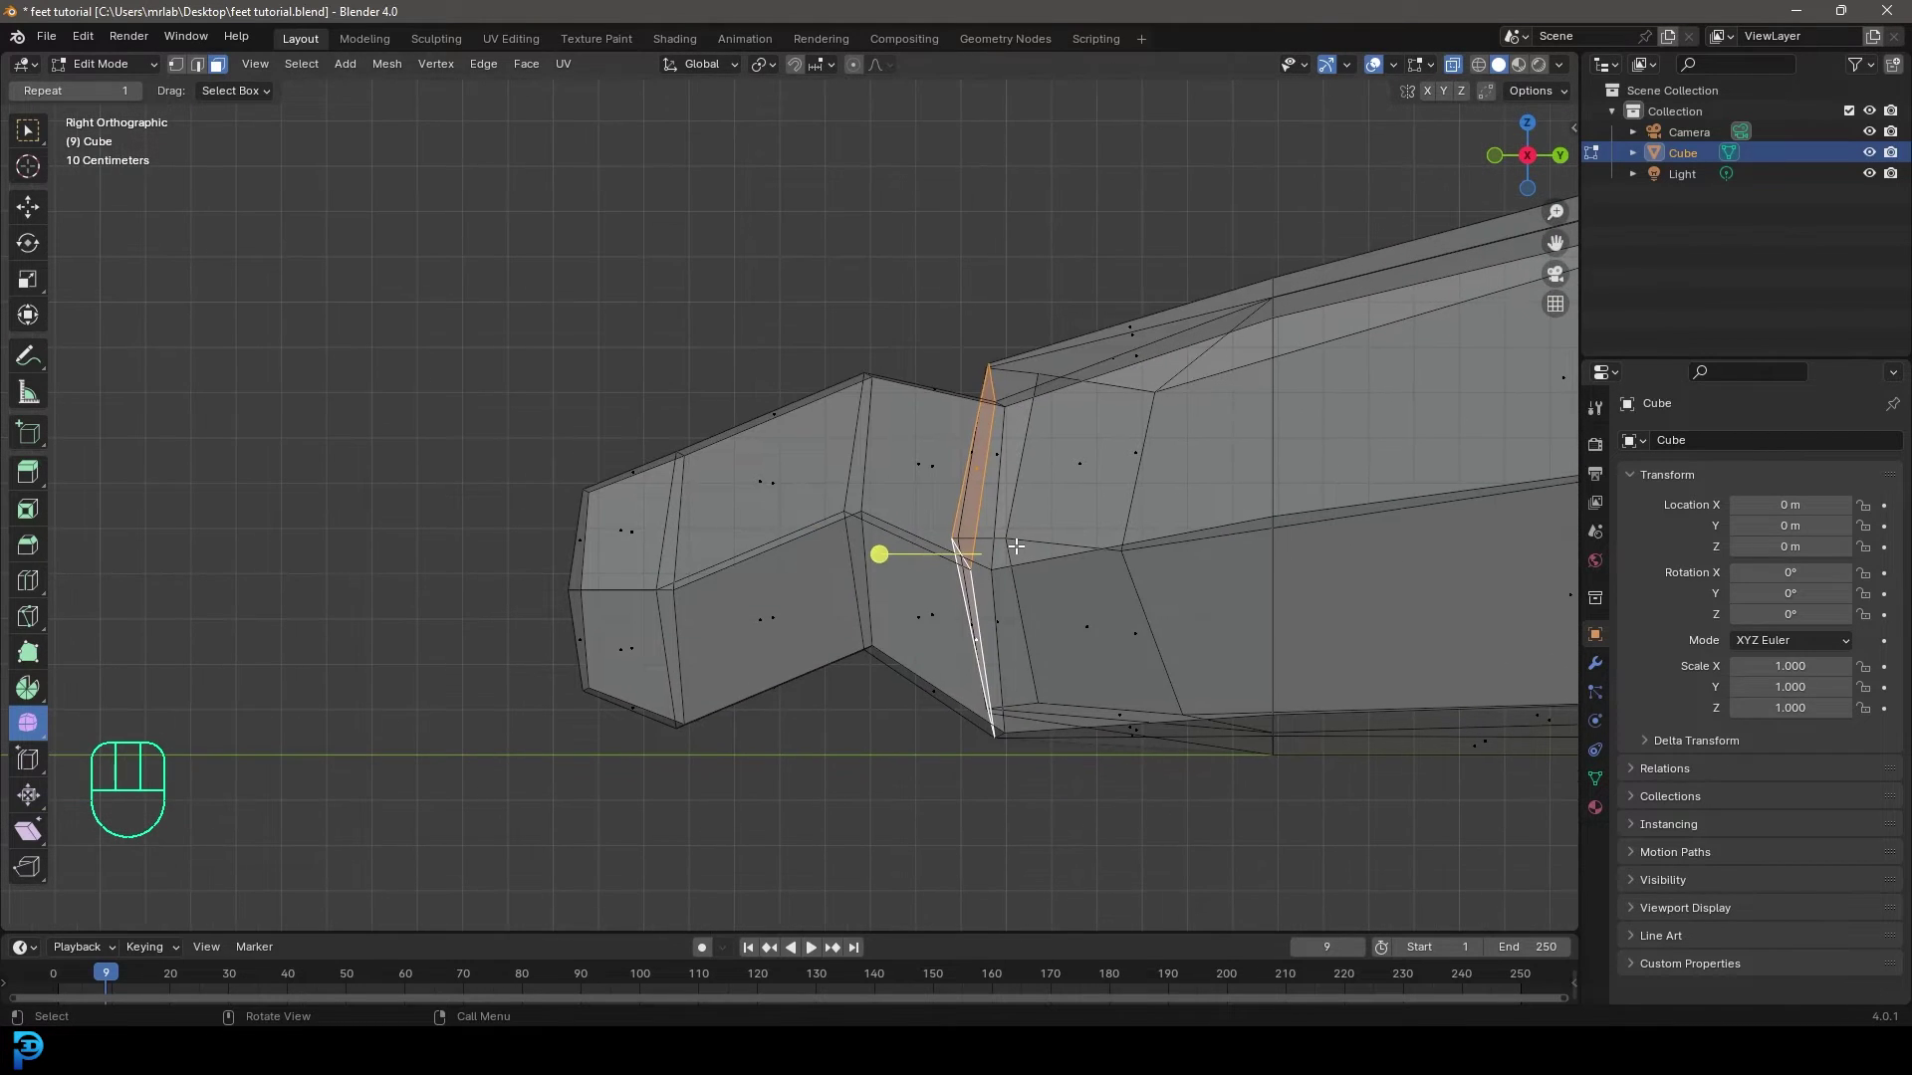
pyautogui.press('e')
pyautogui.click(968, 575)
pyautogui.press('s')
pyautogui.click(1030, 691)
pyautogui.press('g')
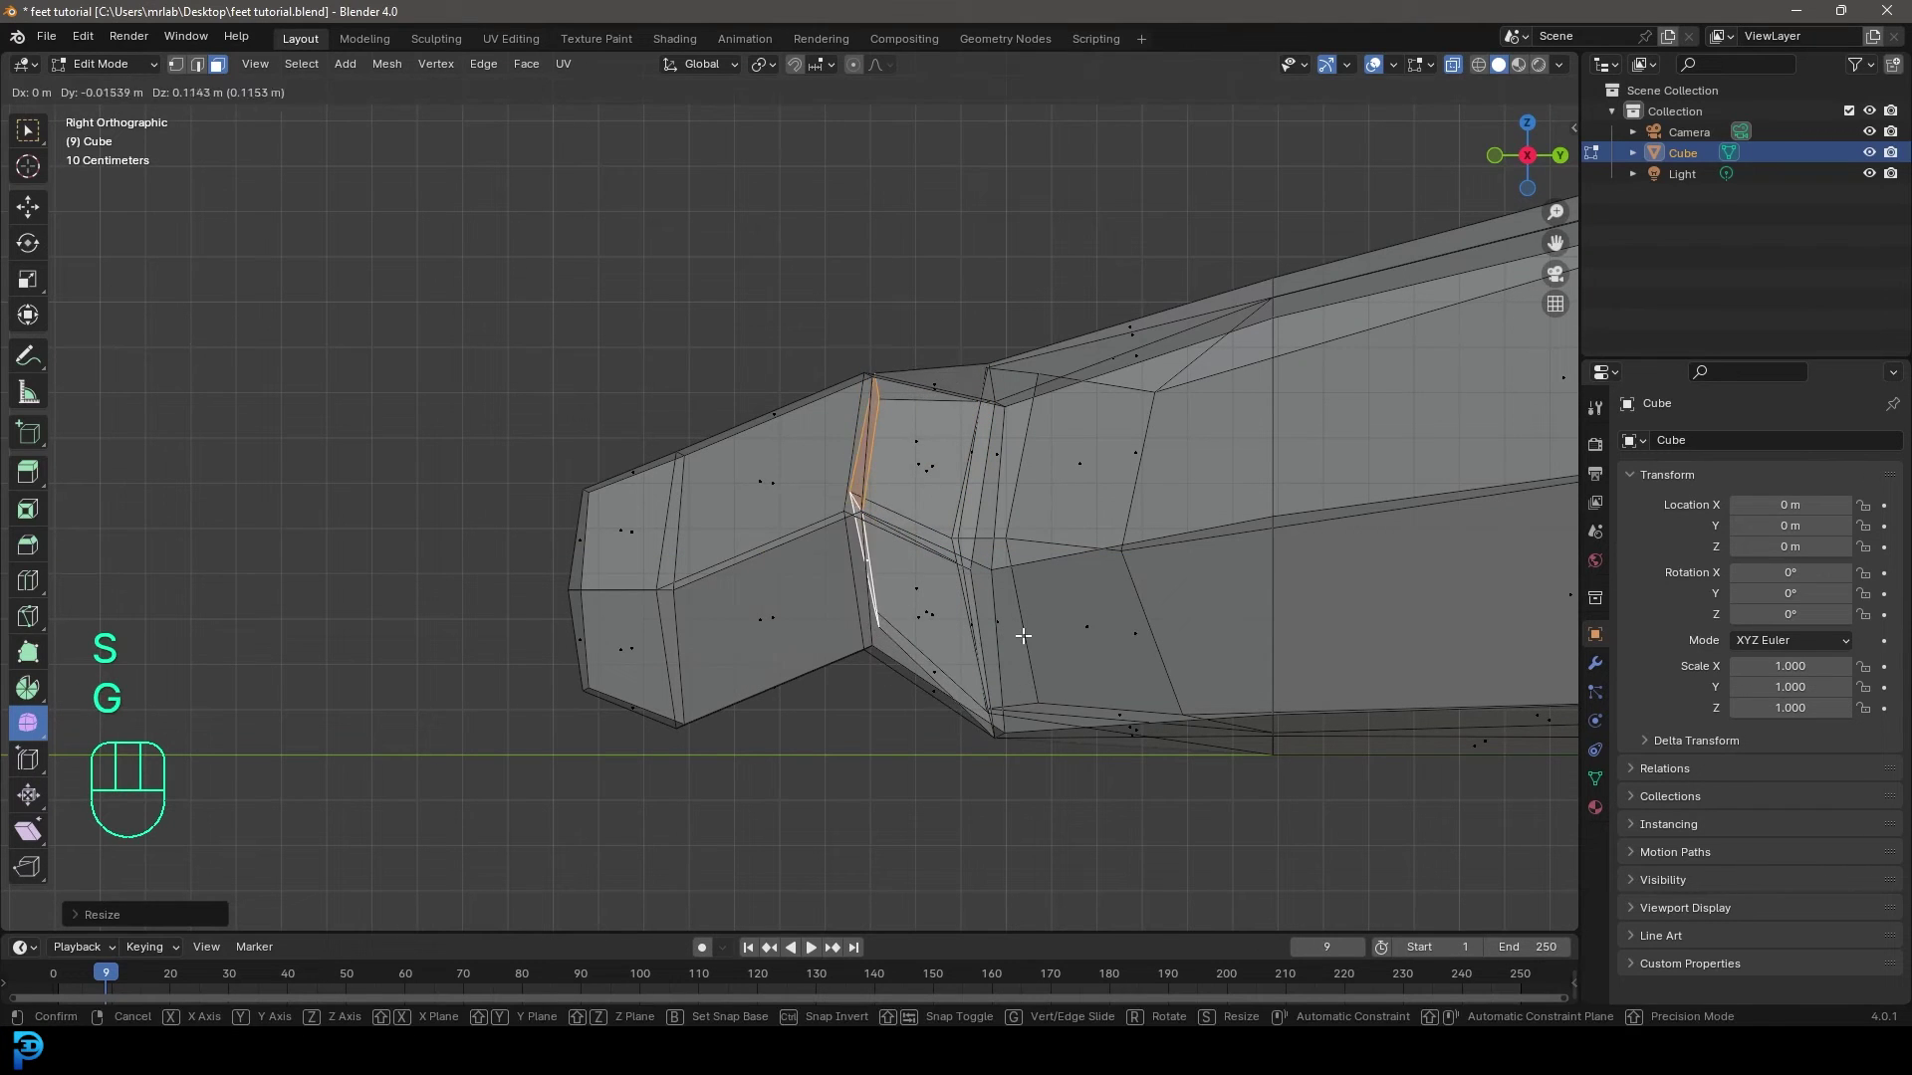
pyautogui.click(1015, 636)
# Extrude the second toe's middle segment forward and lower its end to match the first toe's bend.
pyautogui.press('e')
pyautogui.click(589, 499)
pyautogui.press('g')
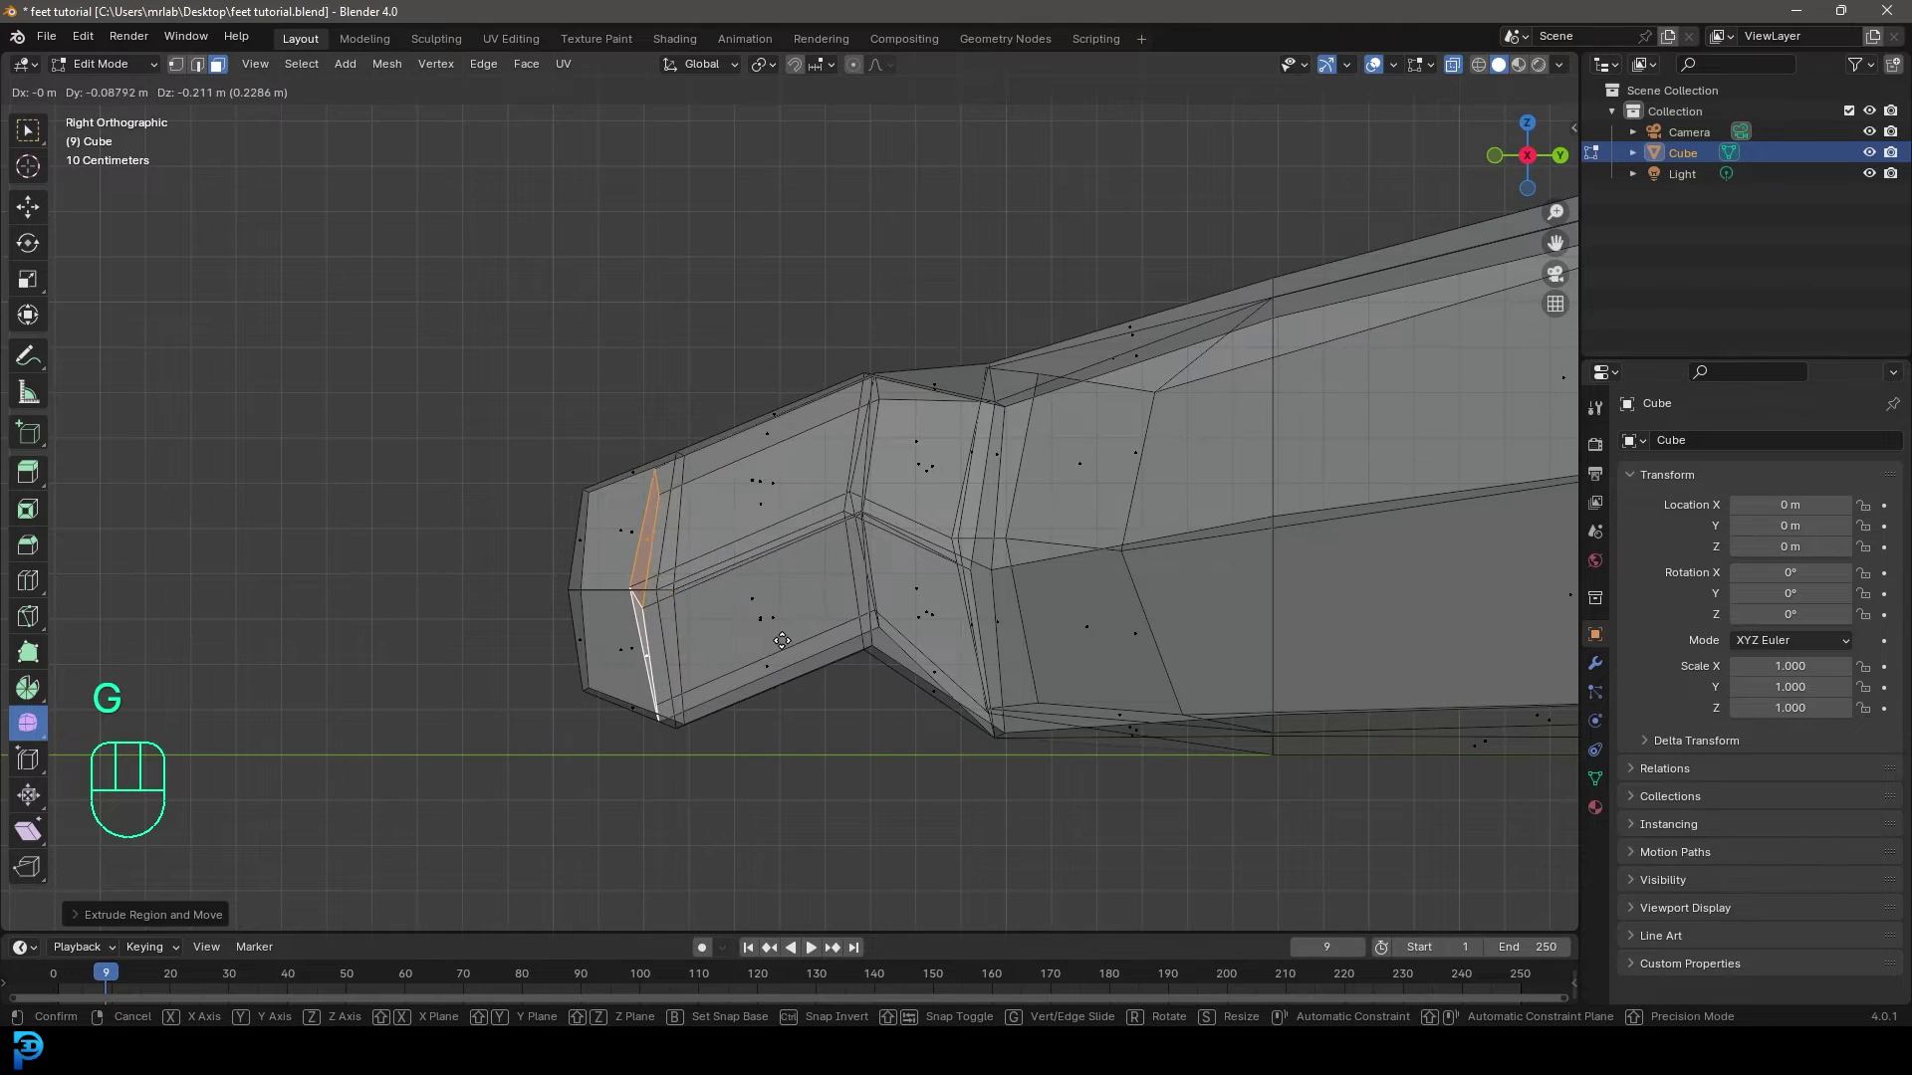
pyautogui.click(774, 643)
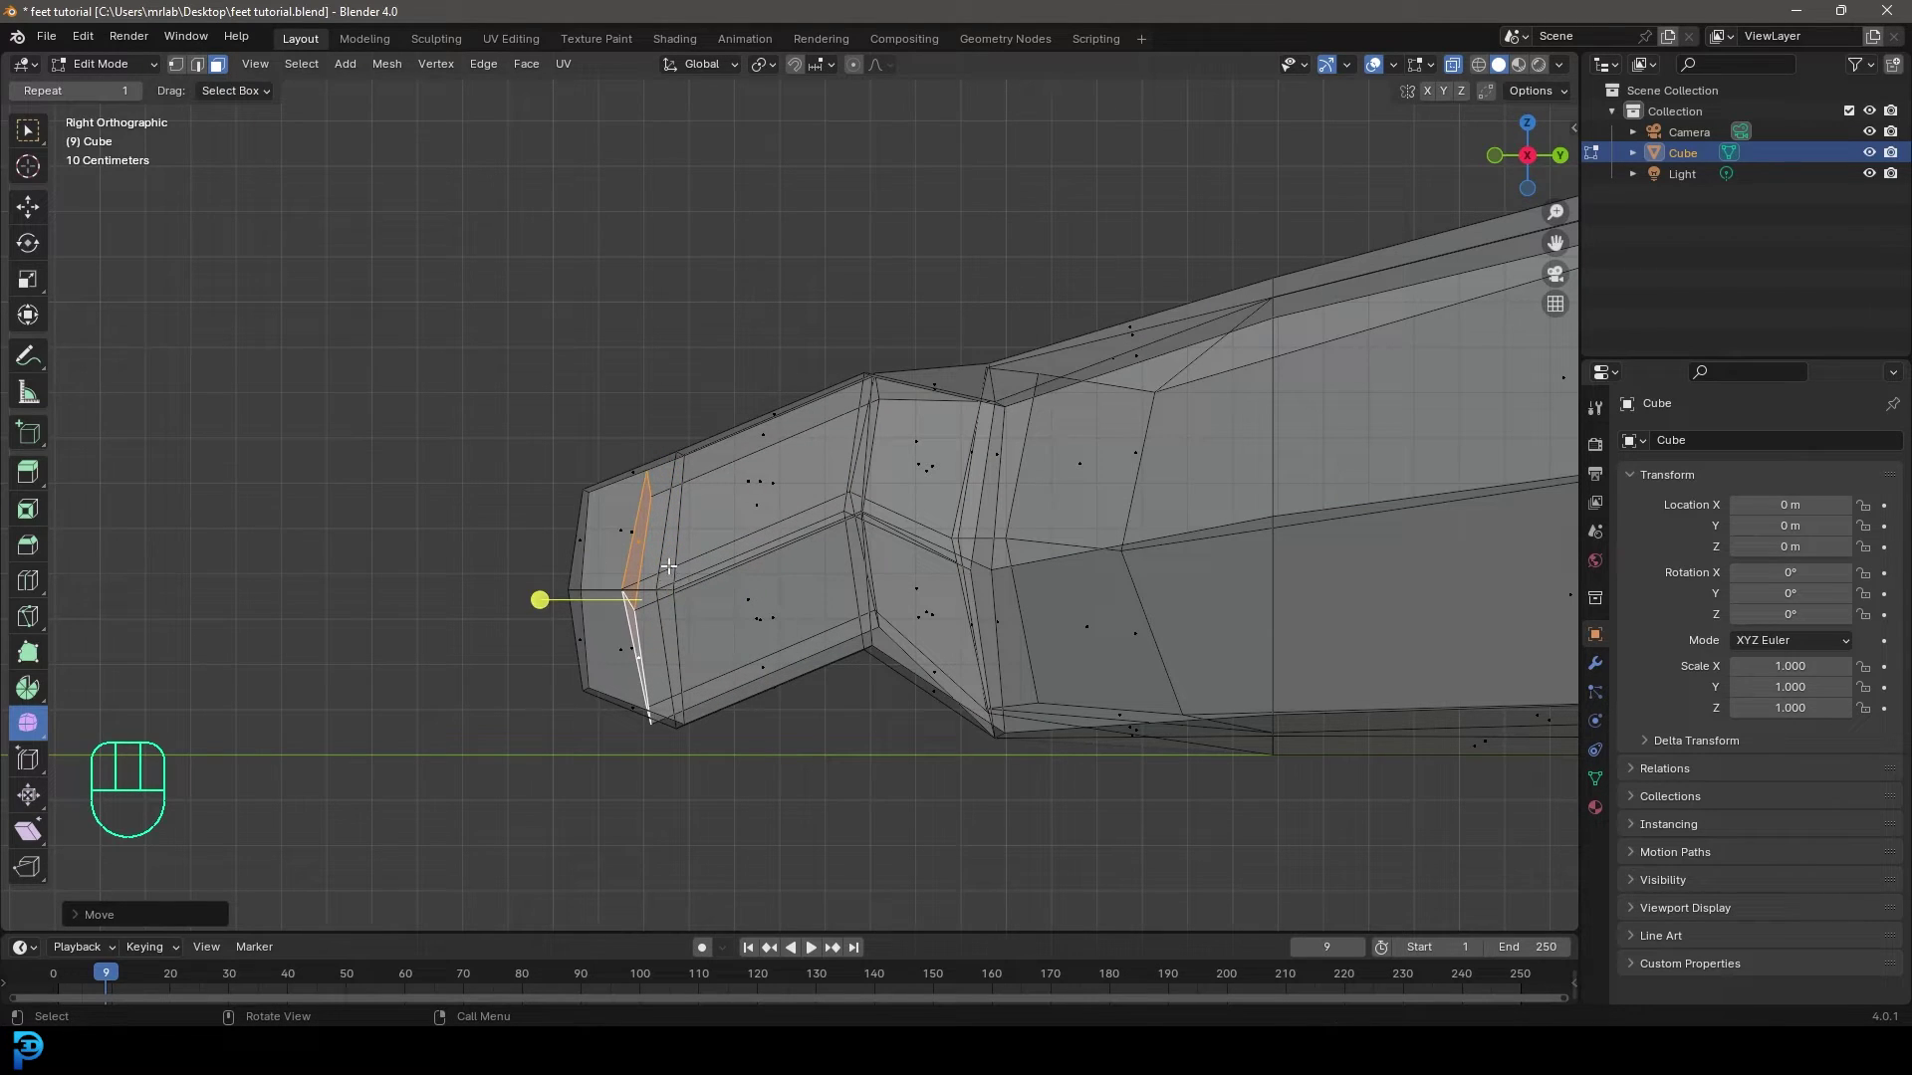
# Extrude the second toe's tip forward, scale its end down to about 0.58 and turn X-ray off.
pyautogui.press('e')
pyautogui.click(664, 639)
pyautogui.press('s')
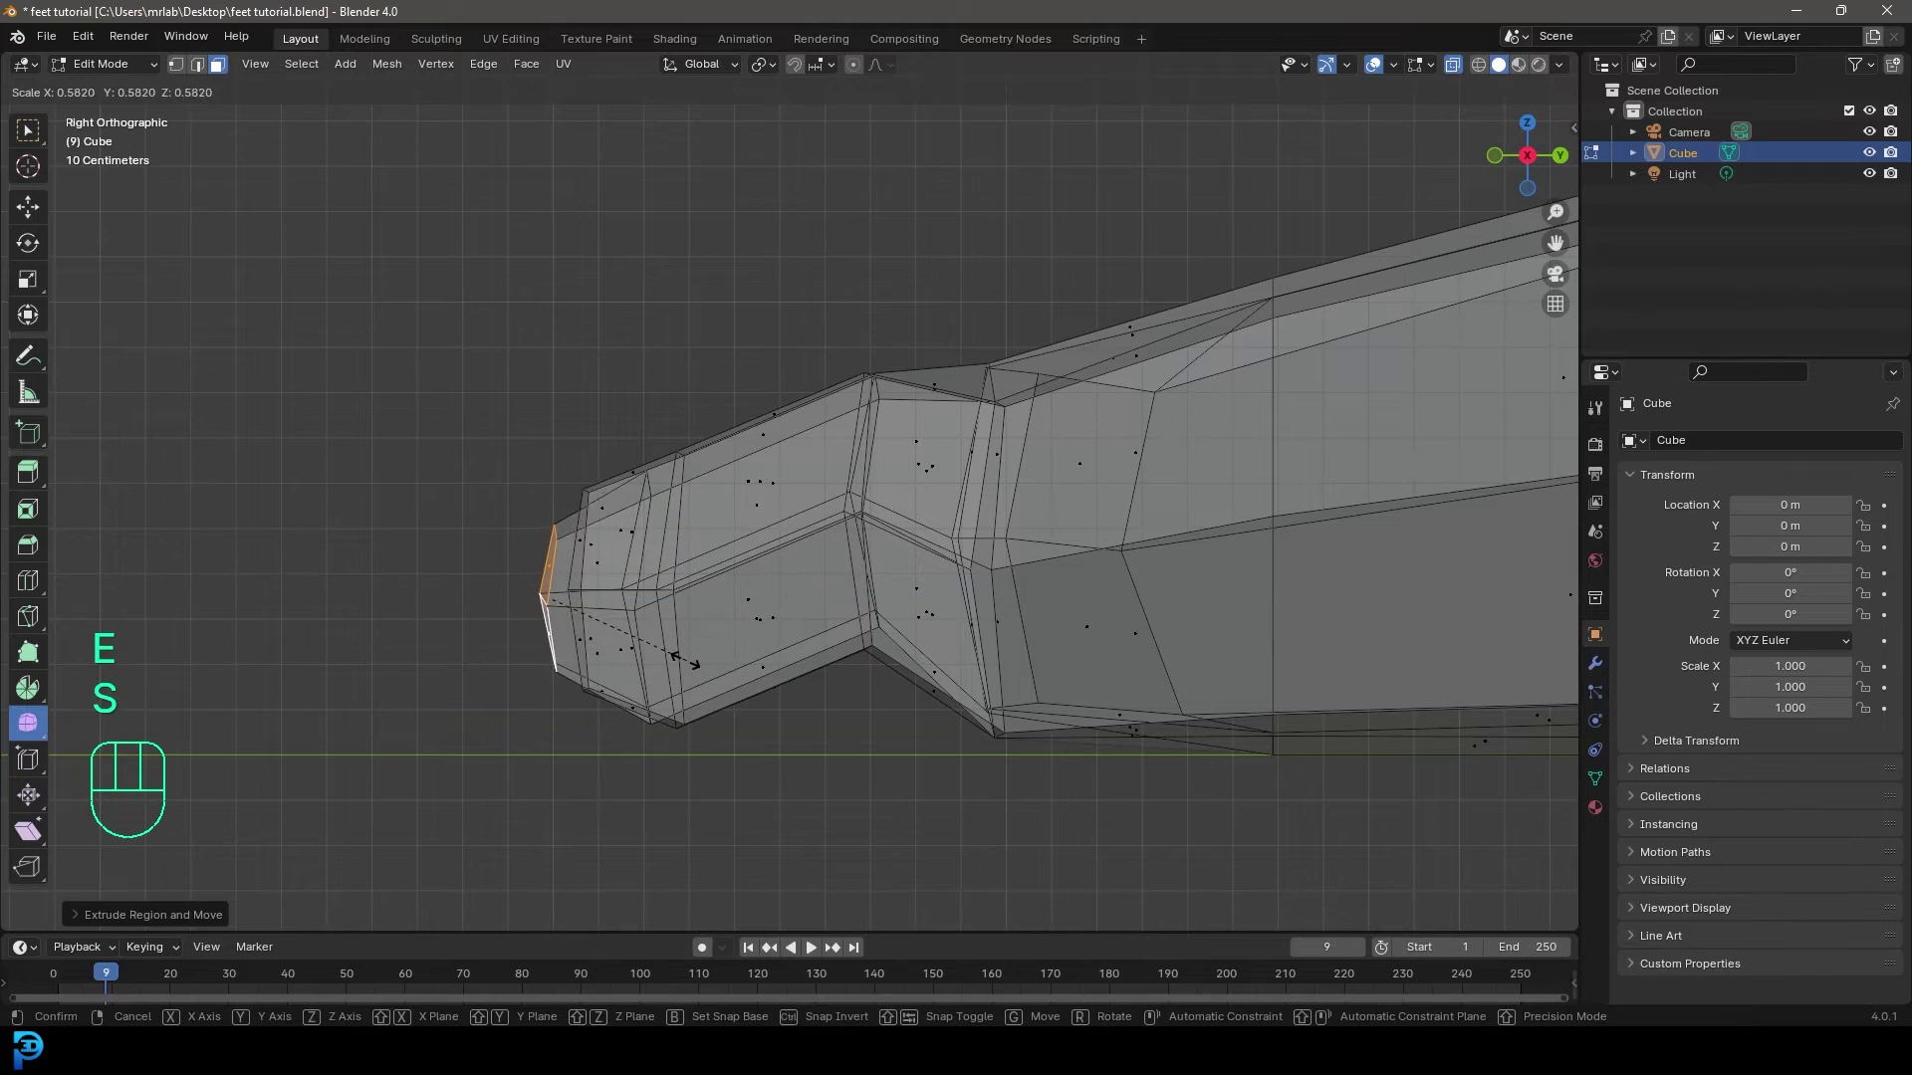
pyautogui.click(697, 657)
pyautogui.press('z')
pyautogui.scroll(-4, 809, 610)
pyautogui.moveTo(811, 610)
pyautogui.mouseDown(button='middle')
pyautogui.moveTo(1012, 696)
pyautogui.moveTo(1010, 729)
pyautogui.mouseUp(button='middle')
pyautogui.press('z')
pyautogui.moveTo(785, 401)
pyautogui.mouseDown(button='middle')
pyautogui.moveTo(1042, 342)
pyautogui.moveTo(806, 427)
pyautogui.mouseUp(button='middle')
pyautogui.scroll(2, 807, 427)
pyautogui.click(1452, 68)
# Extrude the two front faces of the third section from the right in X-ray side view, then shrink and raise the end to match the other toes.
pyautogui.moveTo(921, 377); pyautogui.dragTo(974, 284, button='middle')
pyautogui.scroll(3, 764, 495)
pyautogui.click(741, 463)
pyautogui.scroll(-3, 1057, 473)
pyautogui.moveTo(1057, 473); pyautogui.dragTo(881, 625, button='middle')
pyautogui.keyDown('shift'); pyautogui.click(793, 535); pyautogui.keyUp('shift')
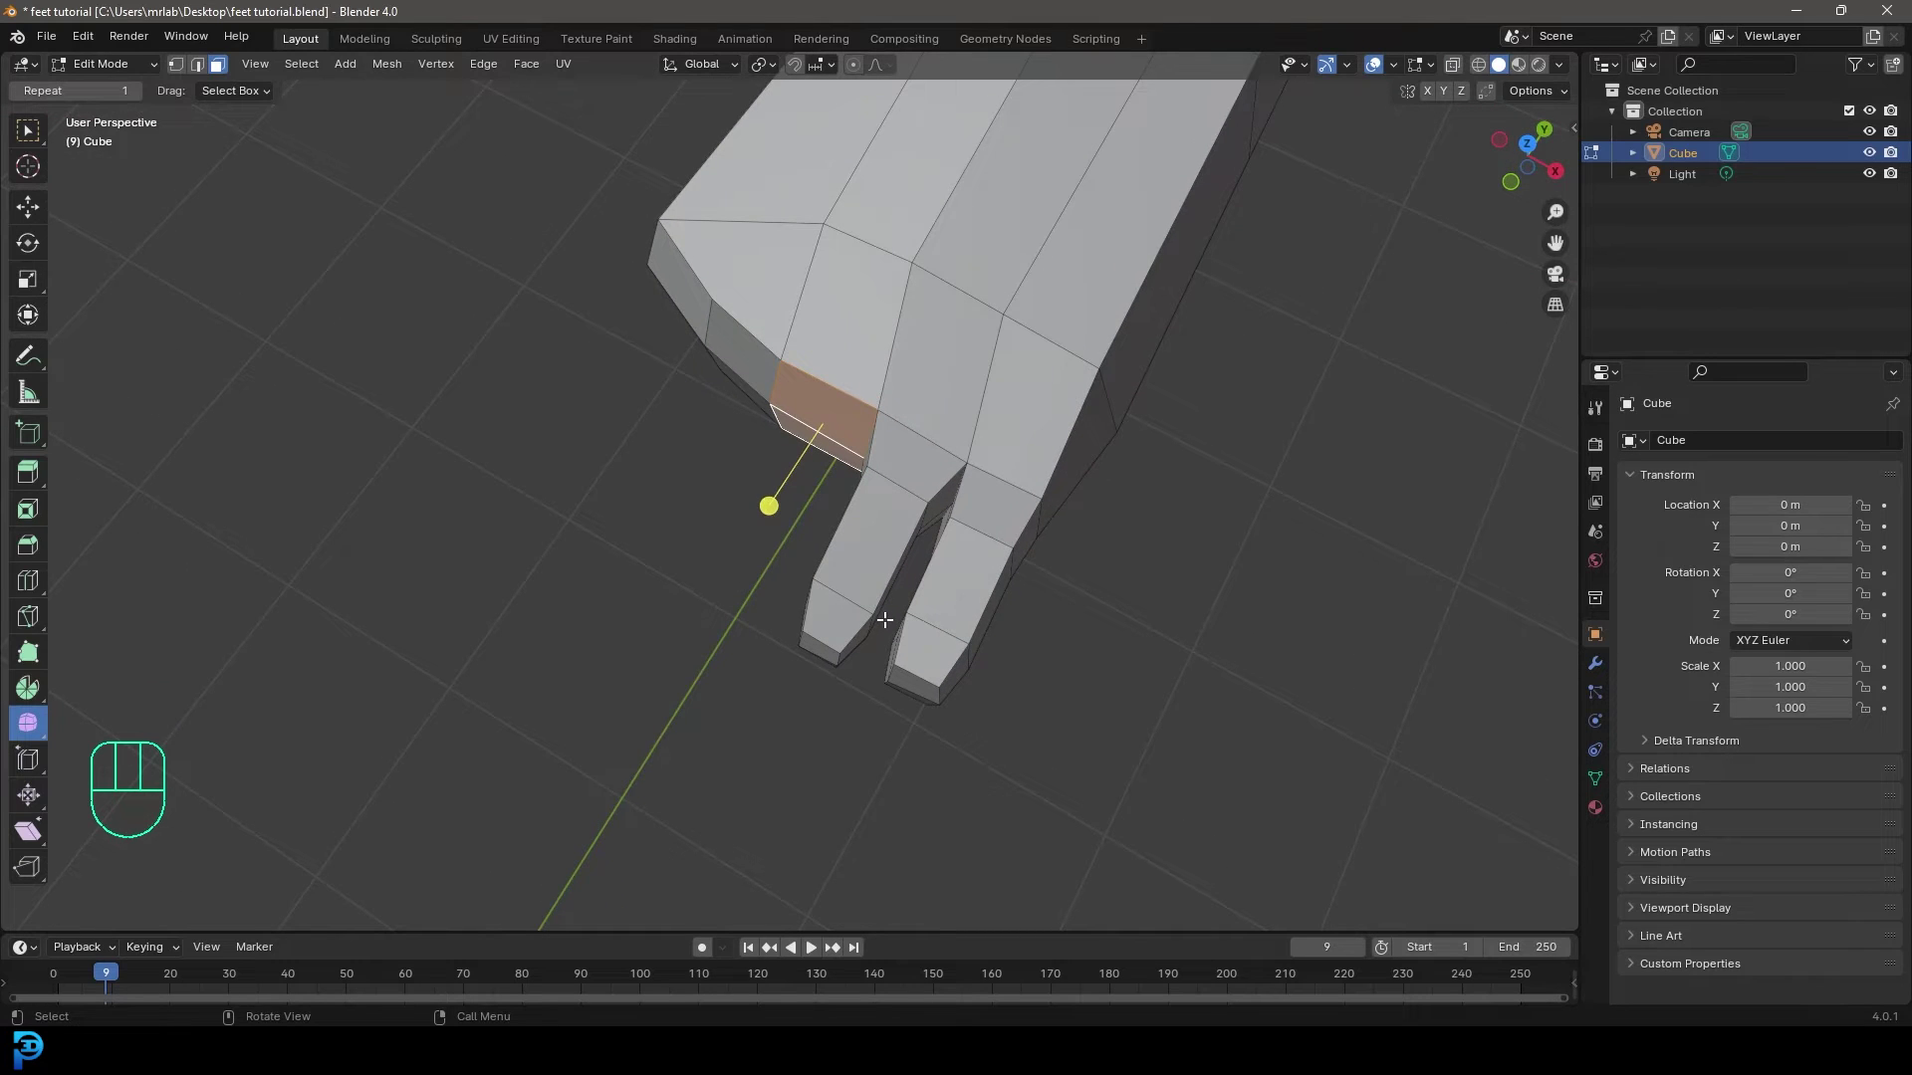
pyautogui.press('KP_3')
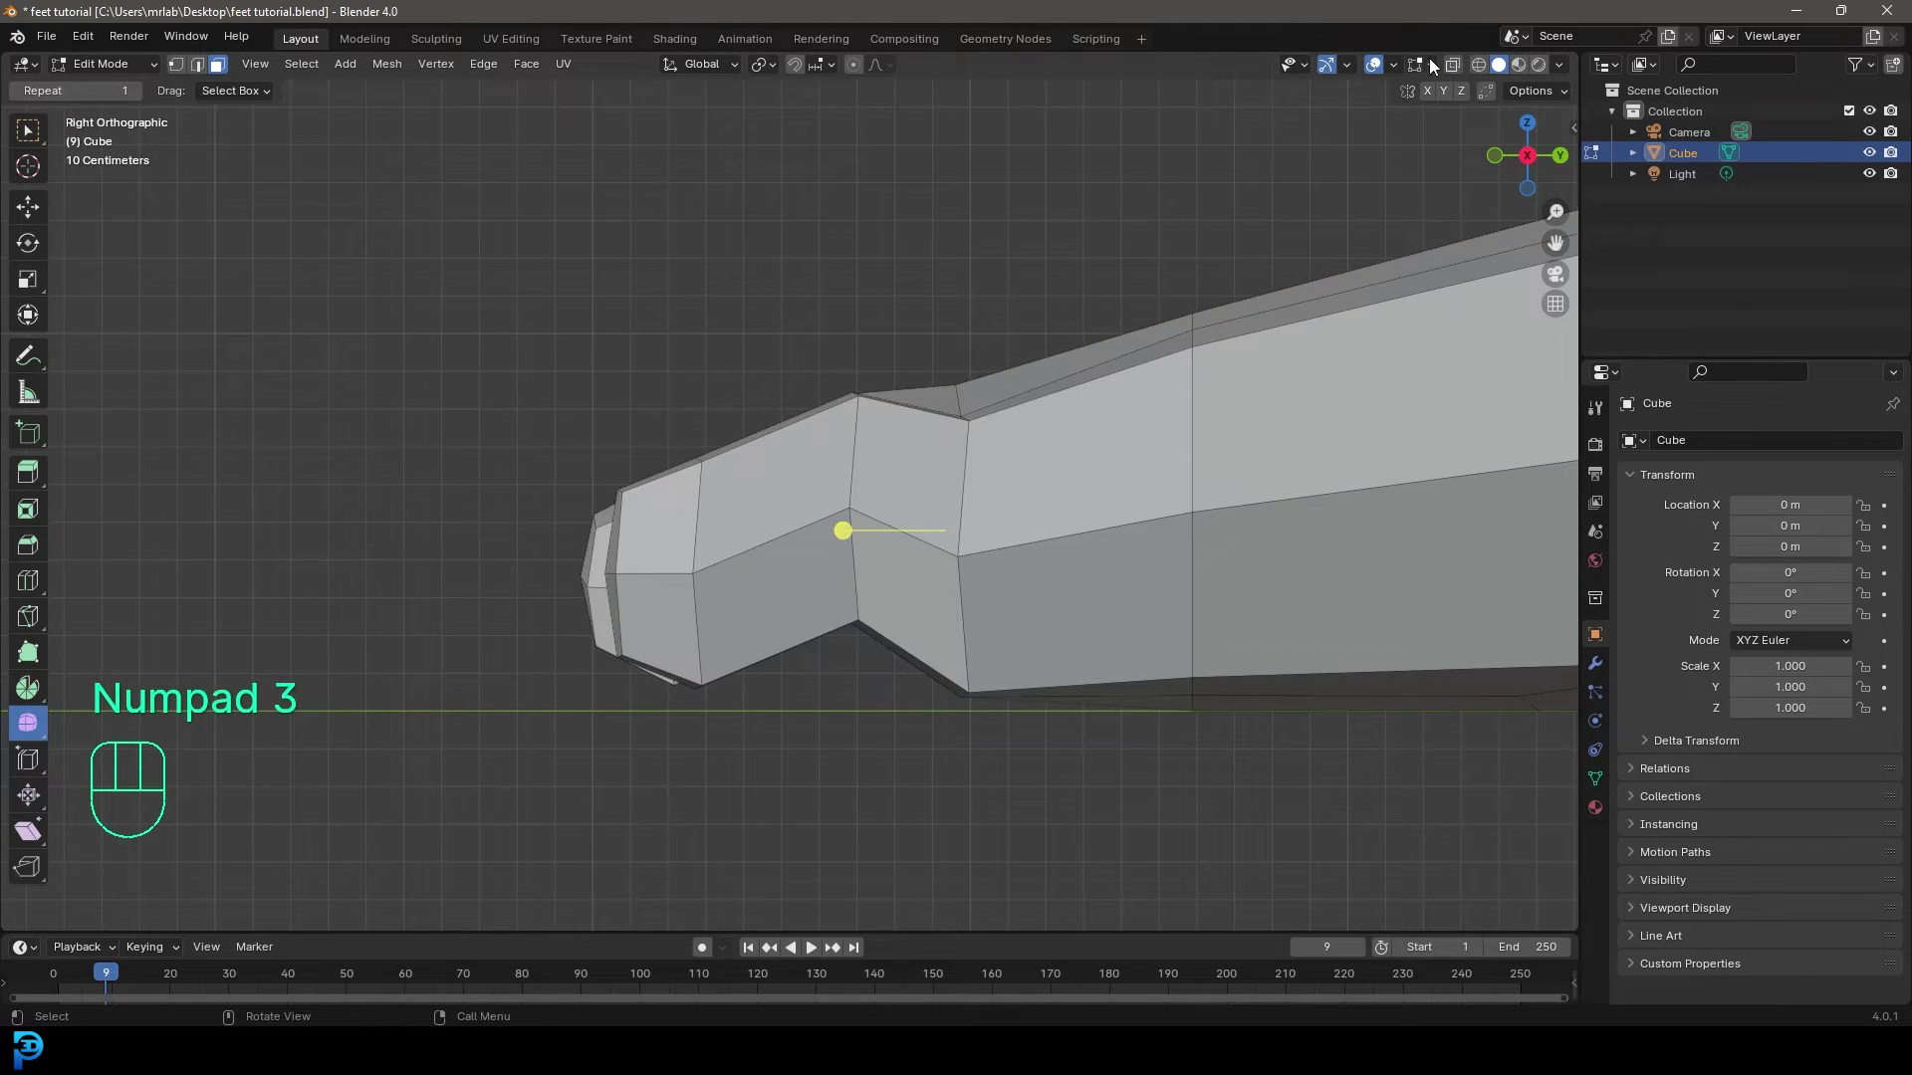
pyautogui.click(1453, 65)
pyautogui.press('e')
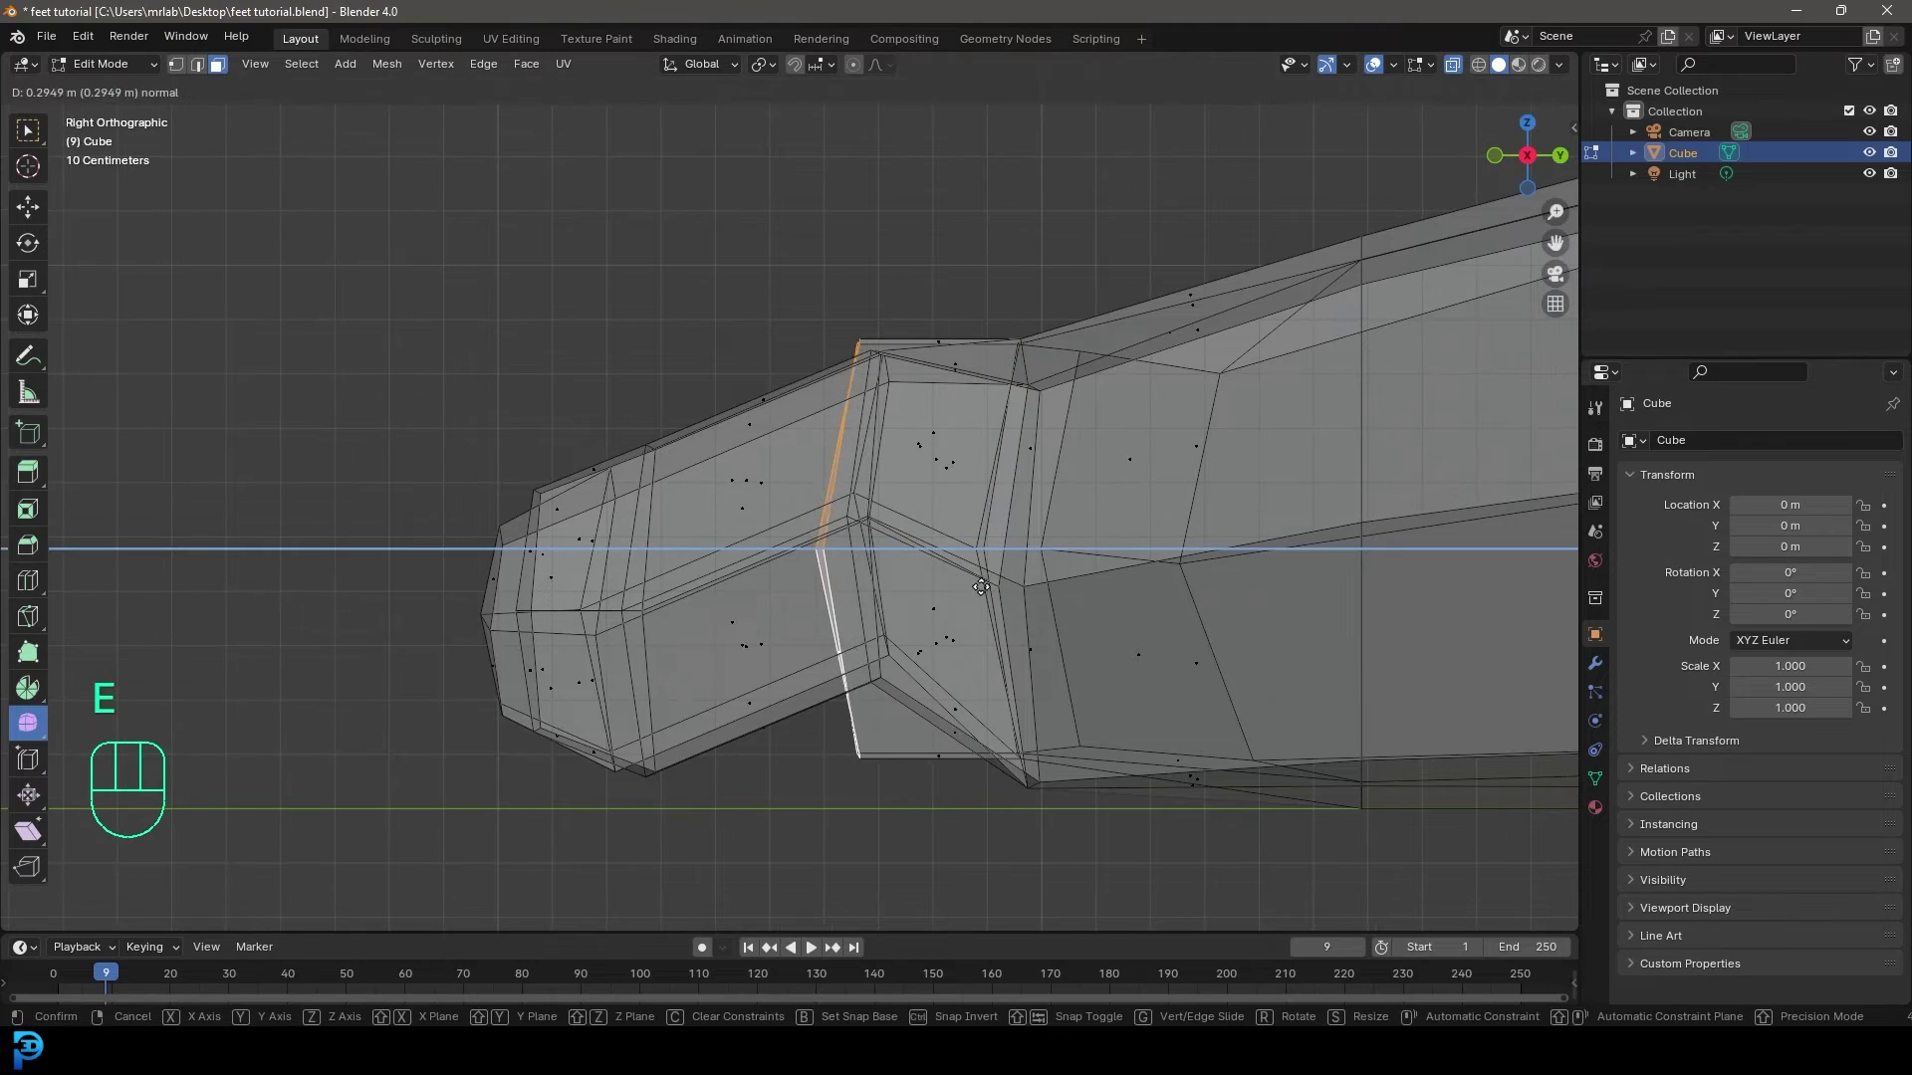
pyautogui.press('s')
pyautogui.click(1011, 642)
pyautogui.press('g')
pyautogui.click(1012, 623)
# Extrude the third toe's middle segment forward and down, then extrude and shrink its tip, aligning it with the neighbouring toes before turning X-ray off.
pyautogui.press('e')
pyautogui.press('g')
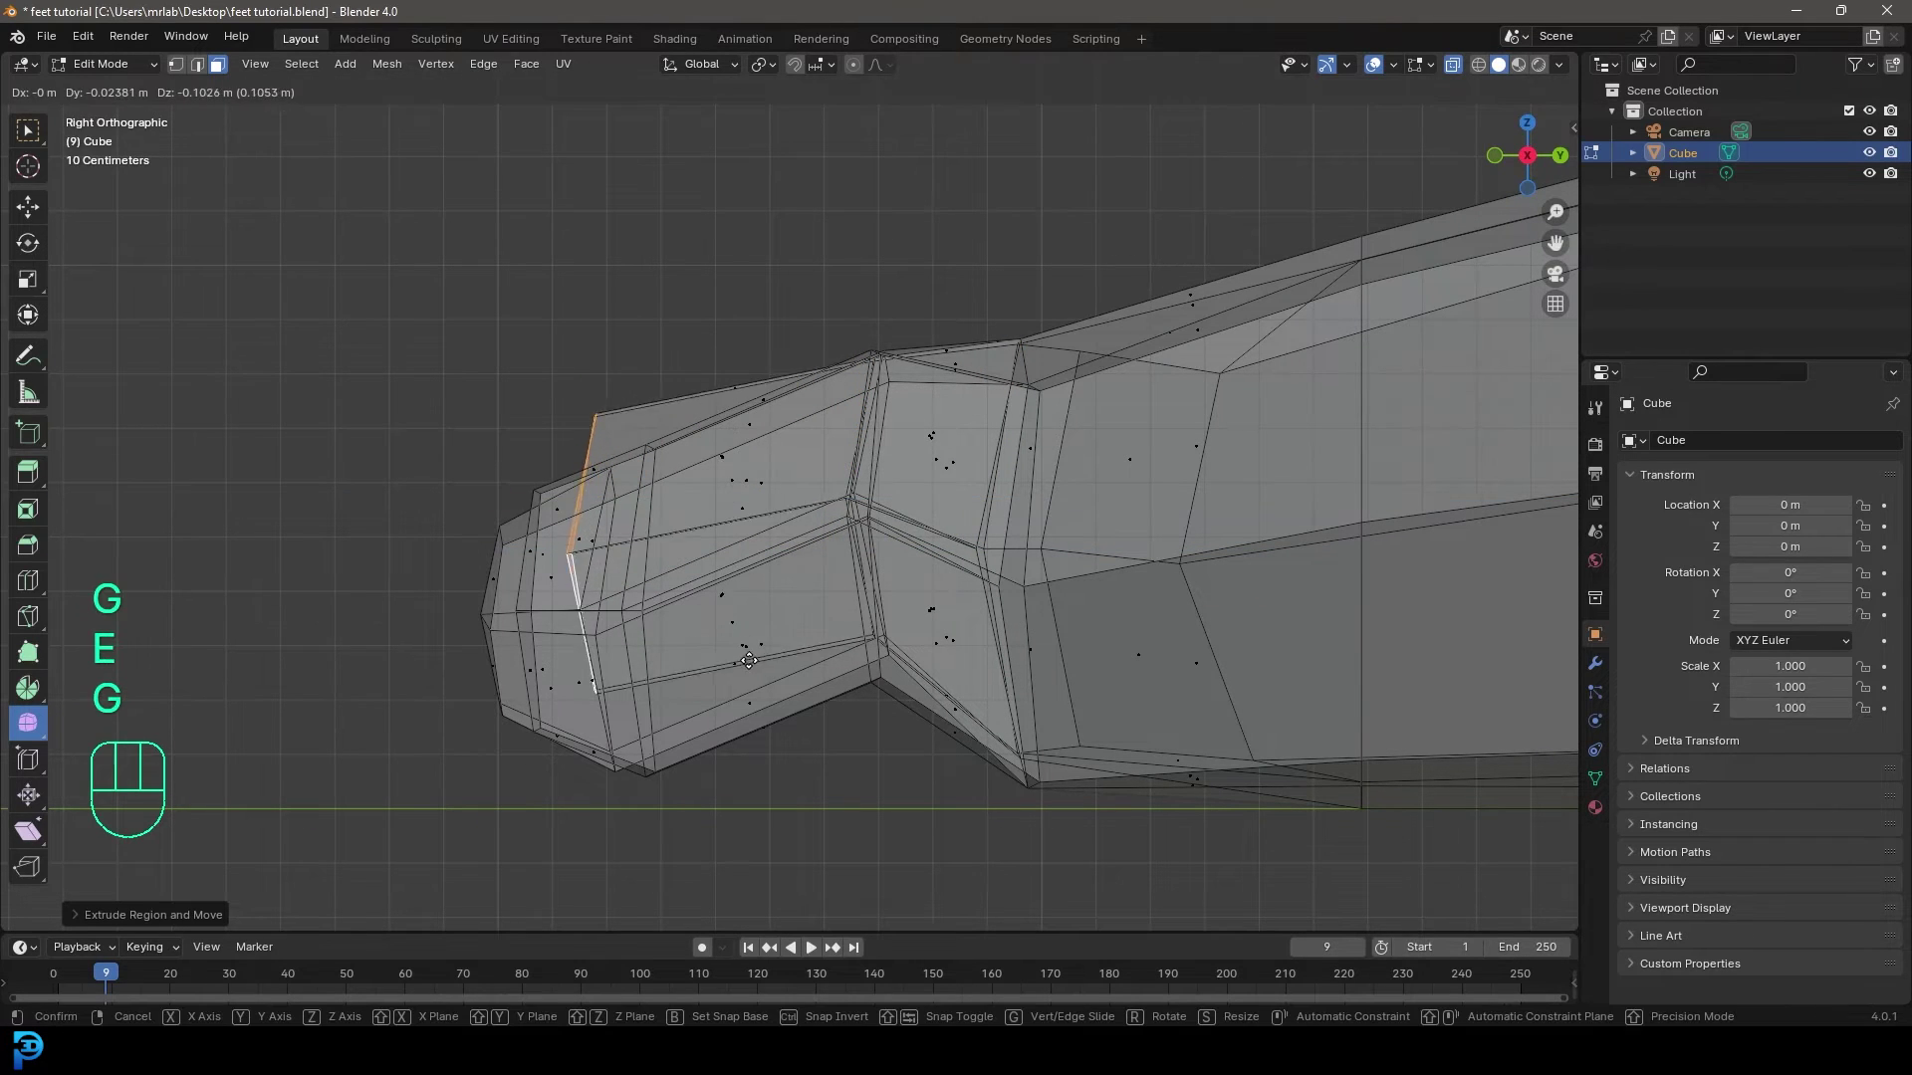
pyautogui.press('e')
pyautogui.click(593, 700)
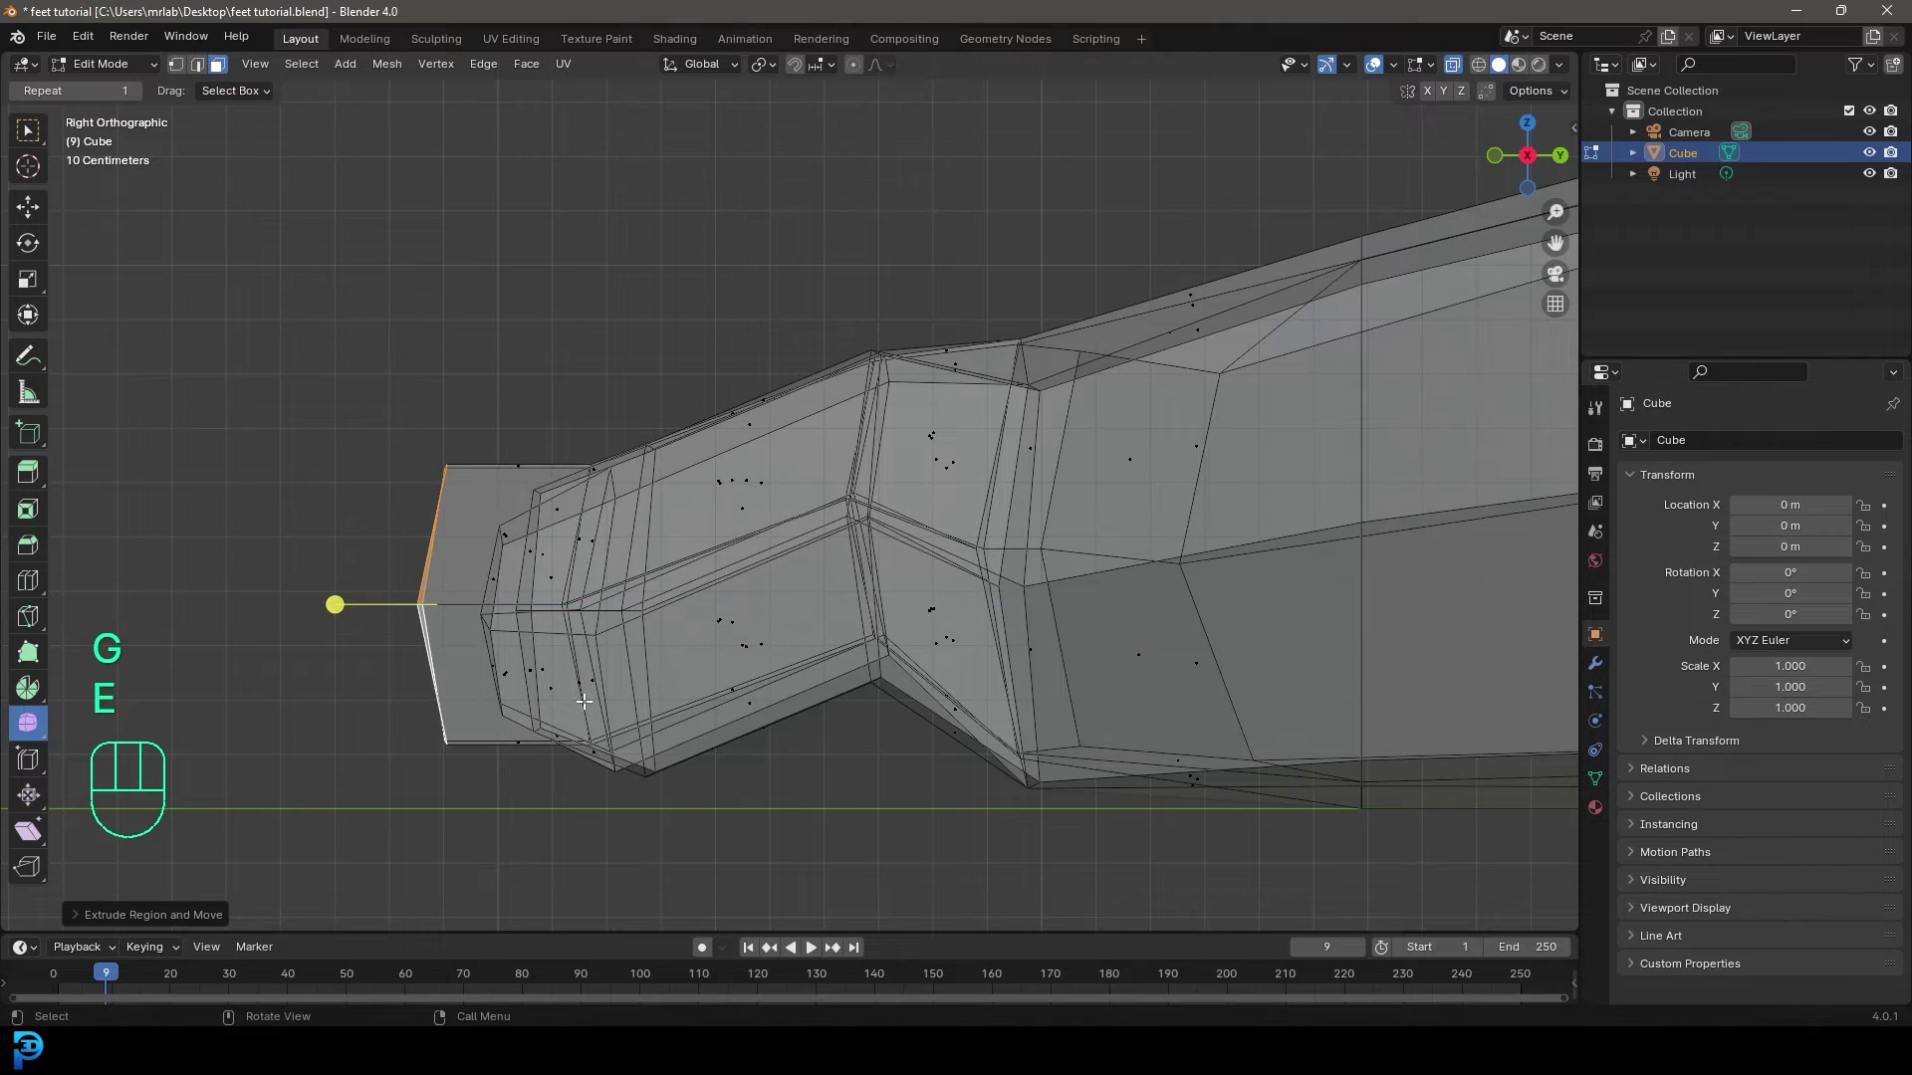
pyautogui.press('s')
pyautogui.click(336, 601)
pyautogui.press('g')
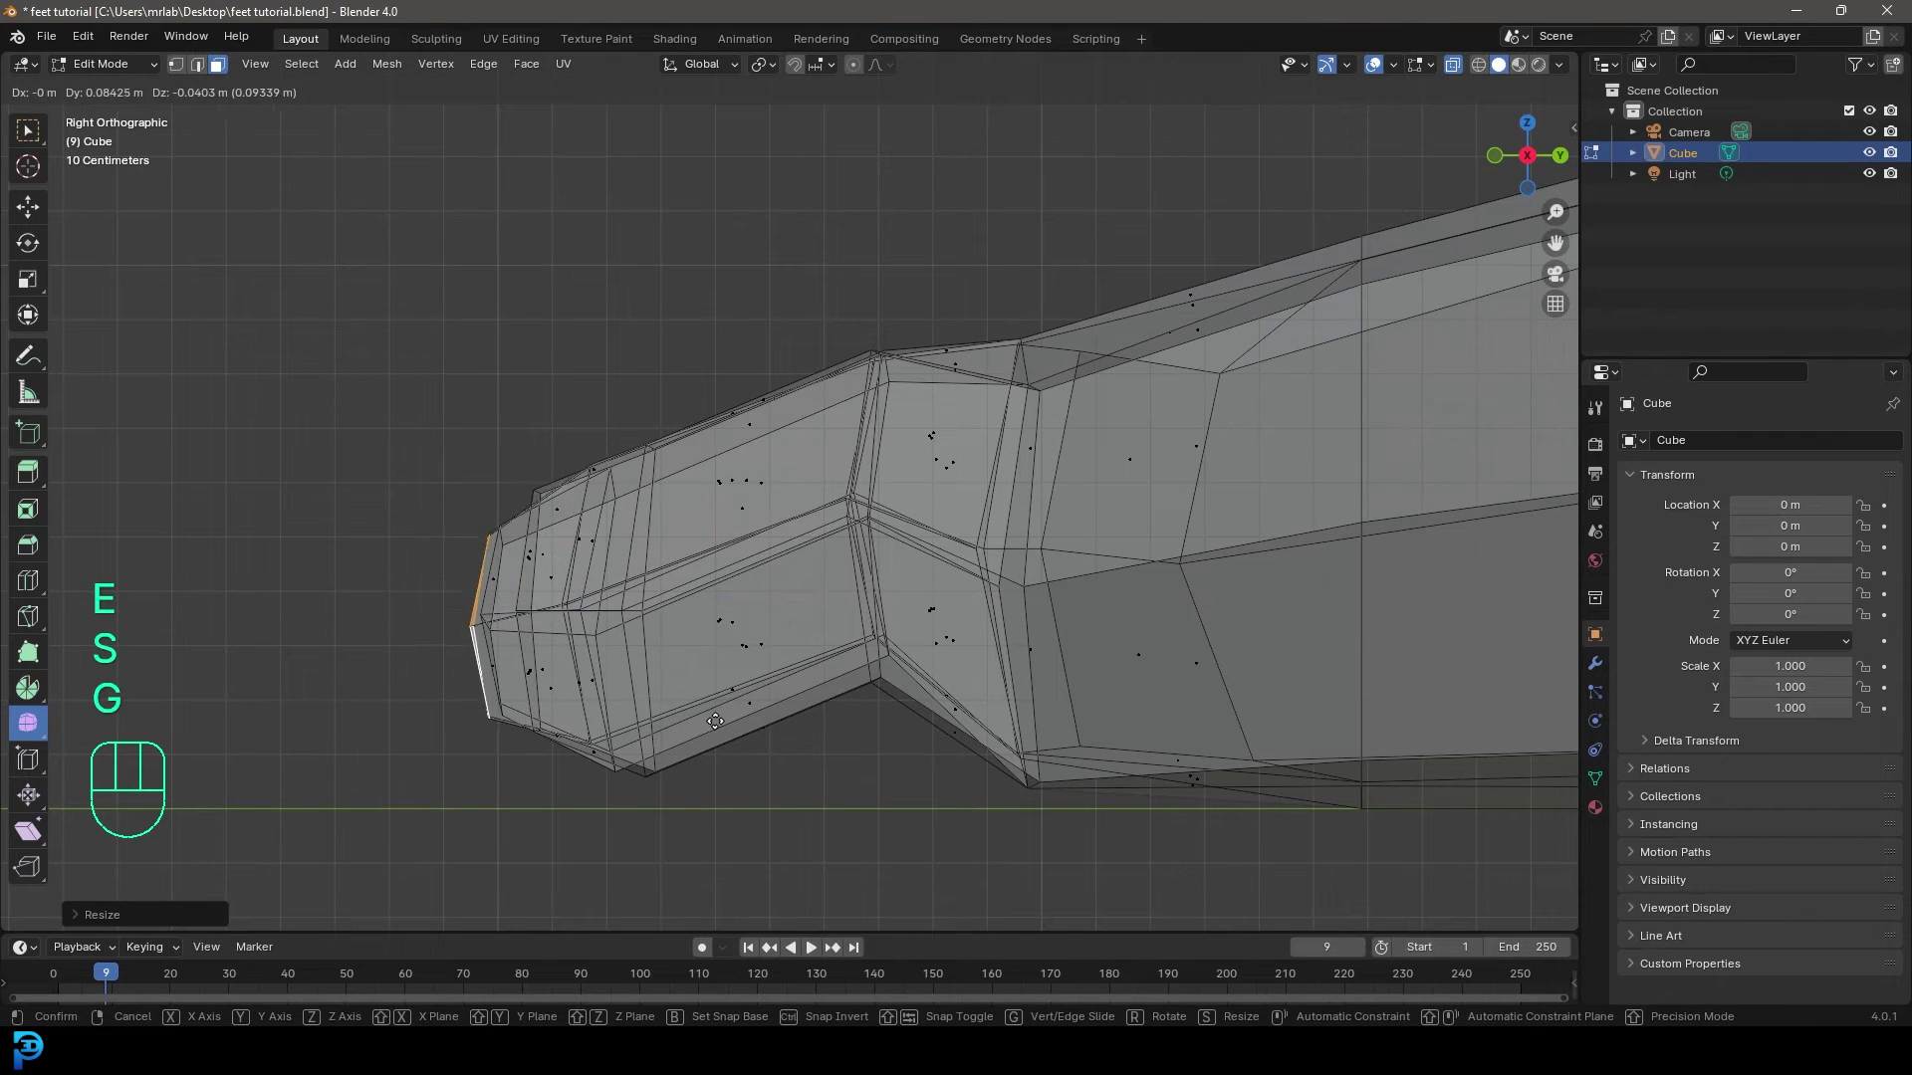
pyautogui.click(710, 718)
pyautogui.scroll(-4, 719, 638)
pyautogui.moveTo(718, 635)
pyautogui.mouseDown(button='middle')
pyautogui.moveTo(883, 637)
pyautogui.moveTo(883, 595)
pyautogui.moveTo(1058, 567)
pyautogui.moveTo(1126, 525)
pyautogui.moveTo(939, 605)
pyautogui.mouseUp(button='middle')
pyautogui.press('z')
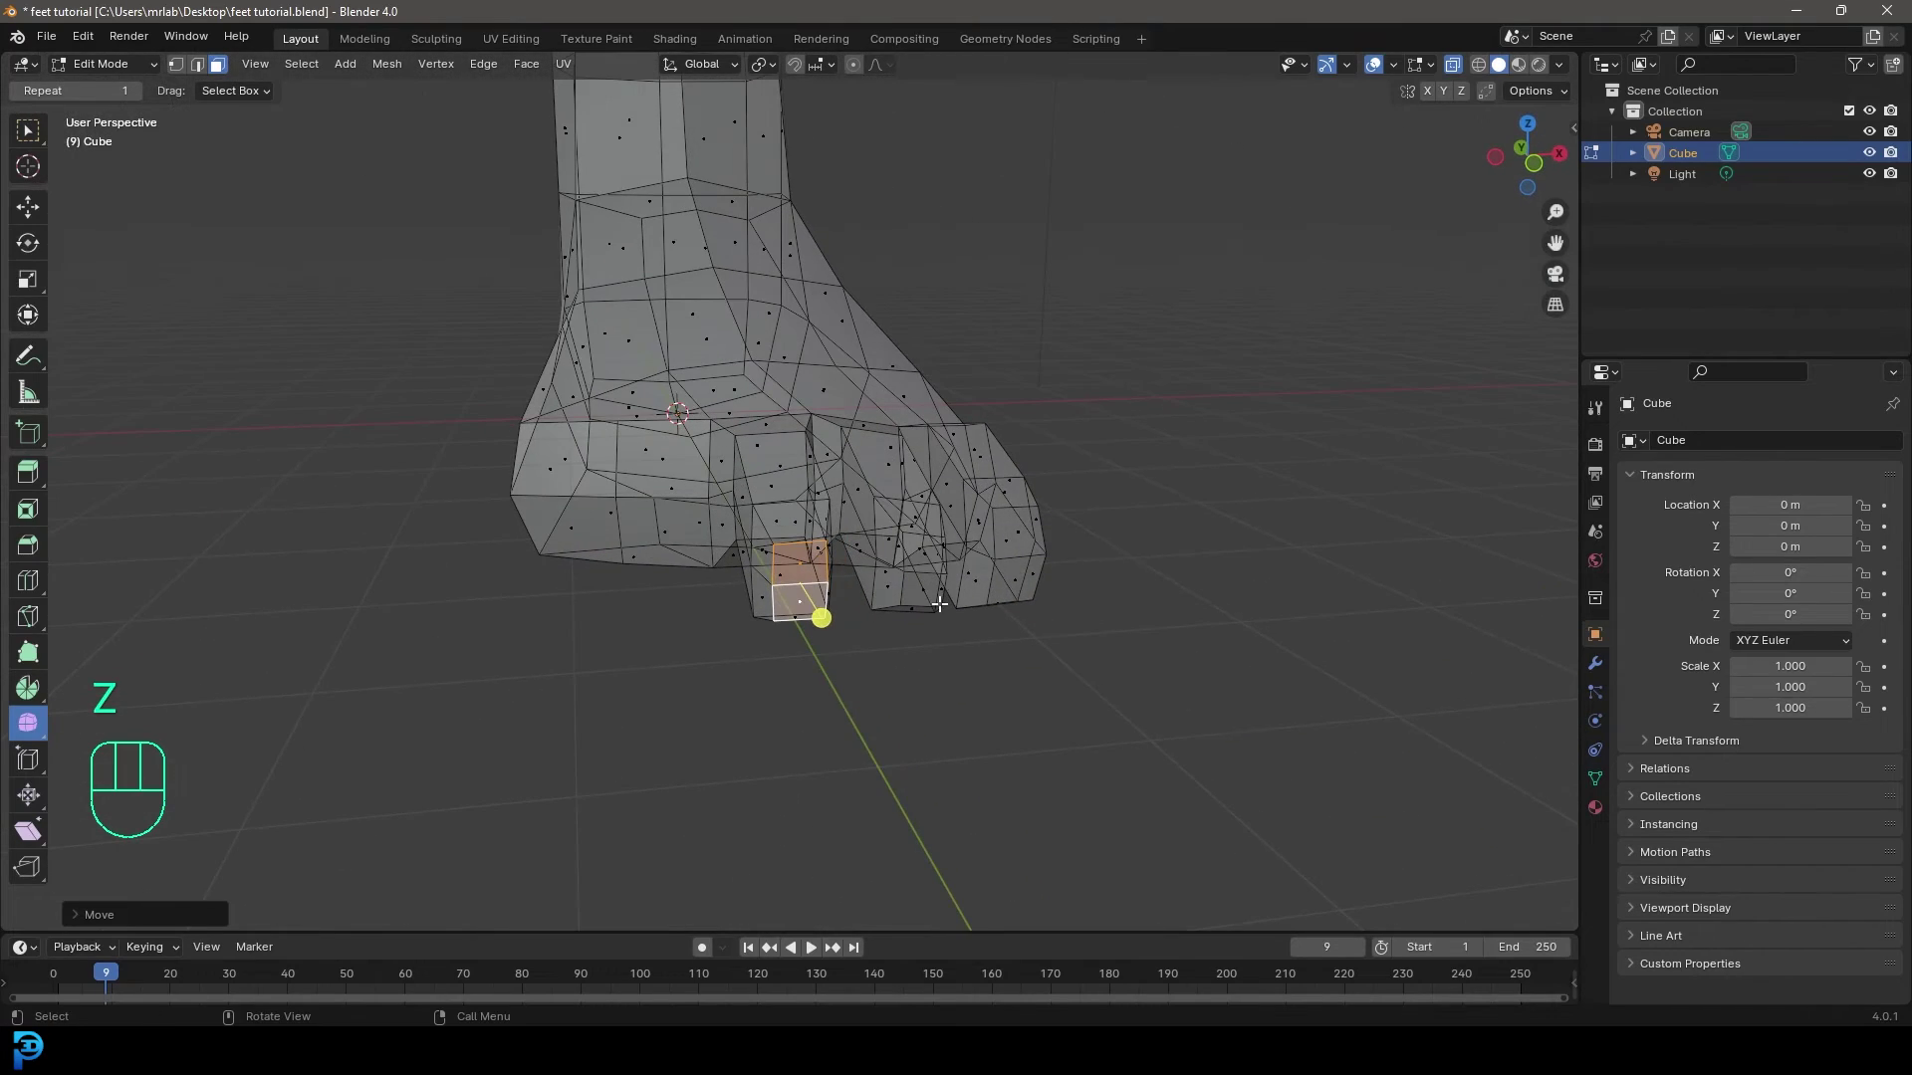
pyautogui.click(1450, 65)
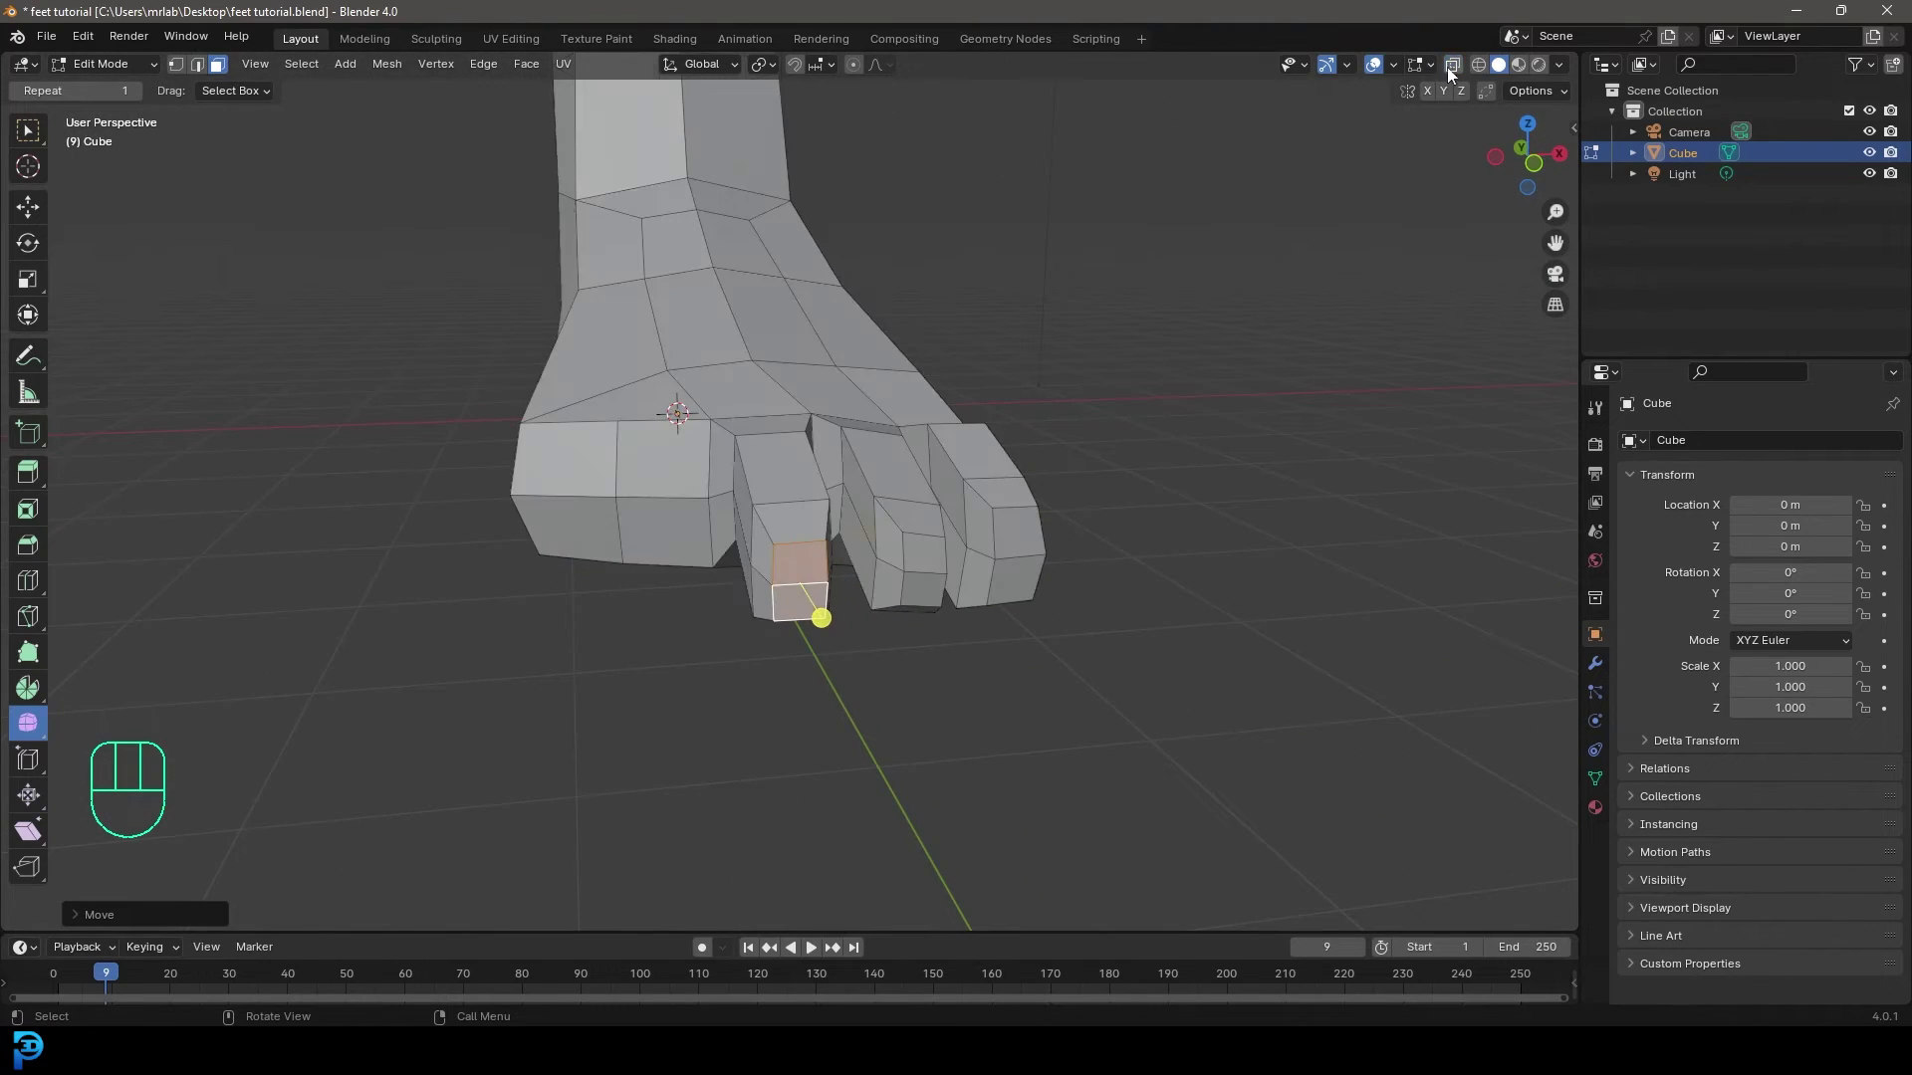
# Extrude the two front faces beside the third toe in left side view, scale the end down and raise it as the fourth toe's base.
pyautogui.keyDown('shift'); pyautogui.click(668, 478); pyautogui.keyUp('shift')
pyautogui.moveTo(668, 478); pyautogui.dragTo(1111, 575, button='middle')
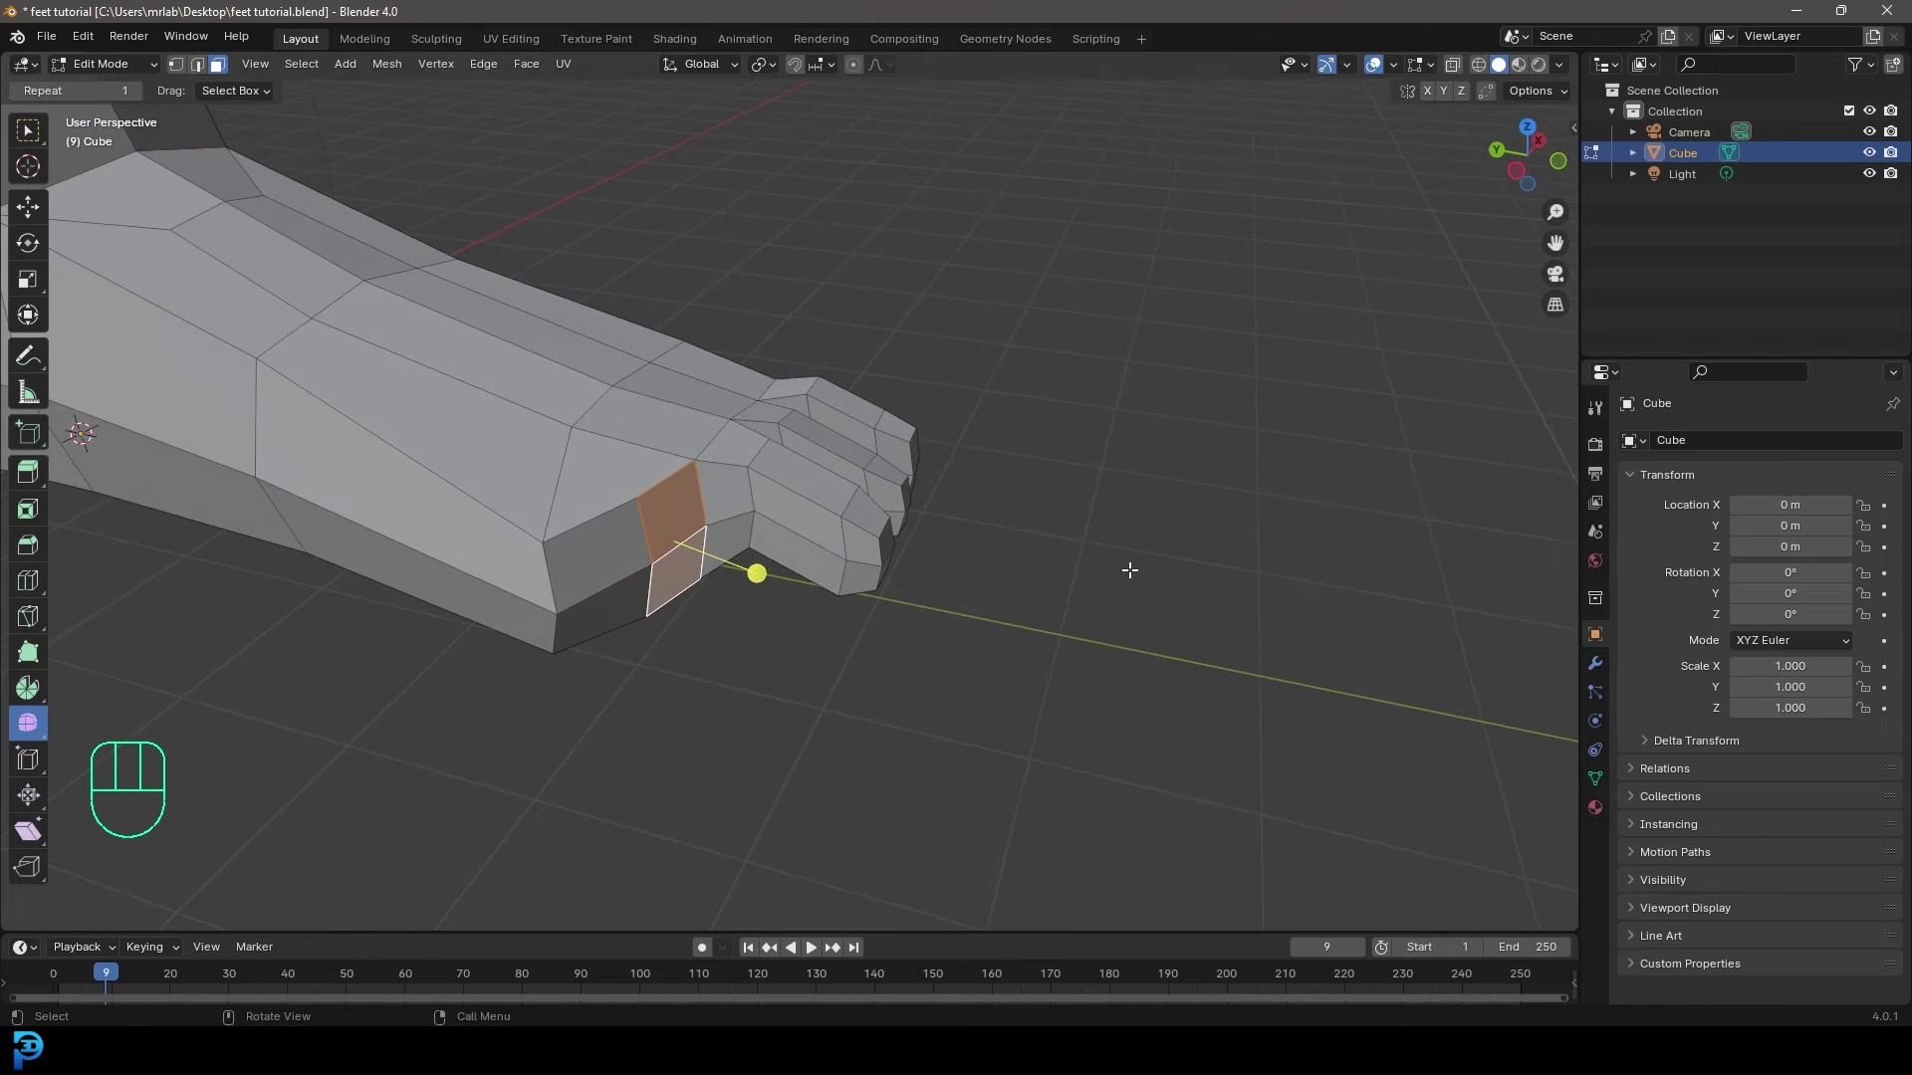
pyautogui.press('ctrl+KP_3')
pyautogui.scroll(3, 1052, 566)
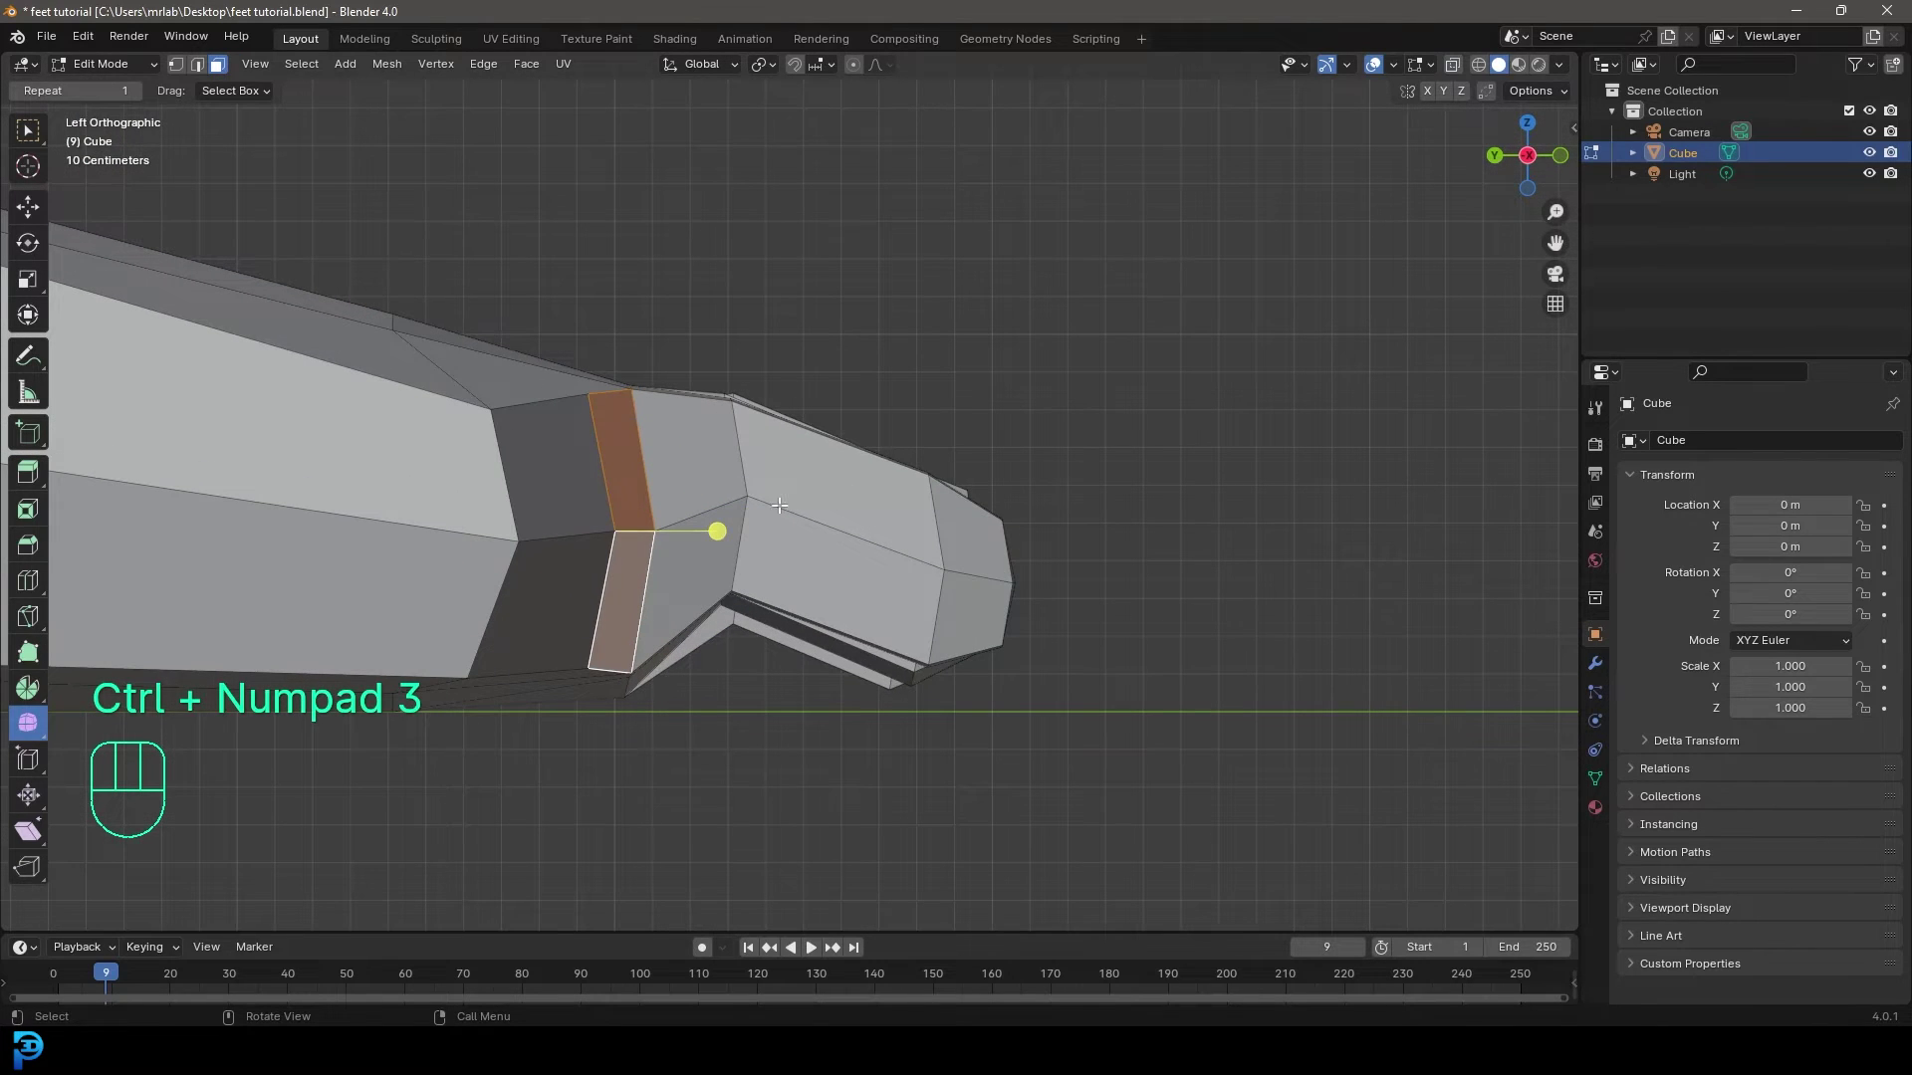
pyautogui.keyDown('shift'); pyautogui.moveTo(624, 497); pyautogui.dragTo(796, 479, button='middle'); pyautogui.keyUp('shift')
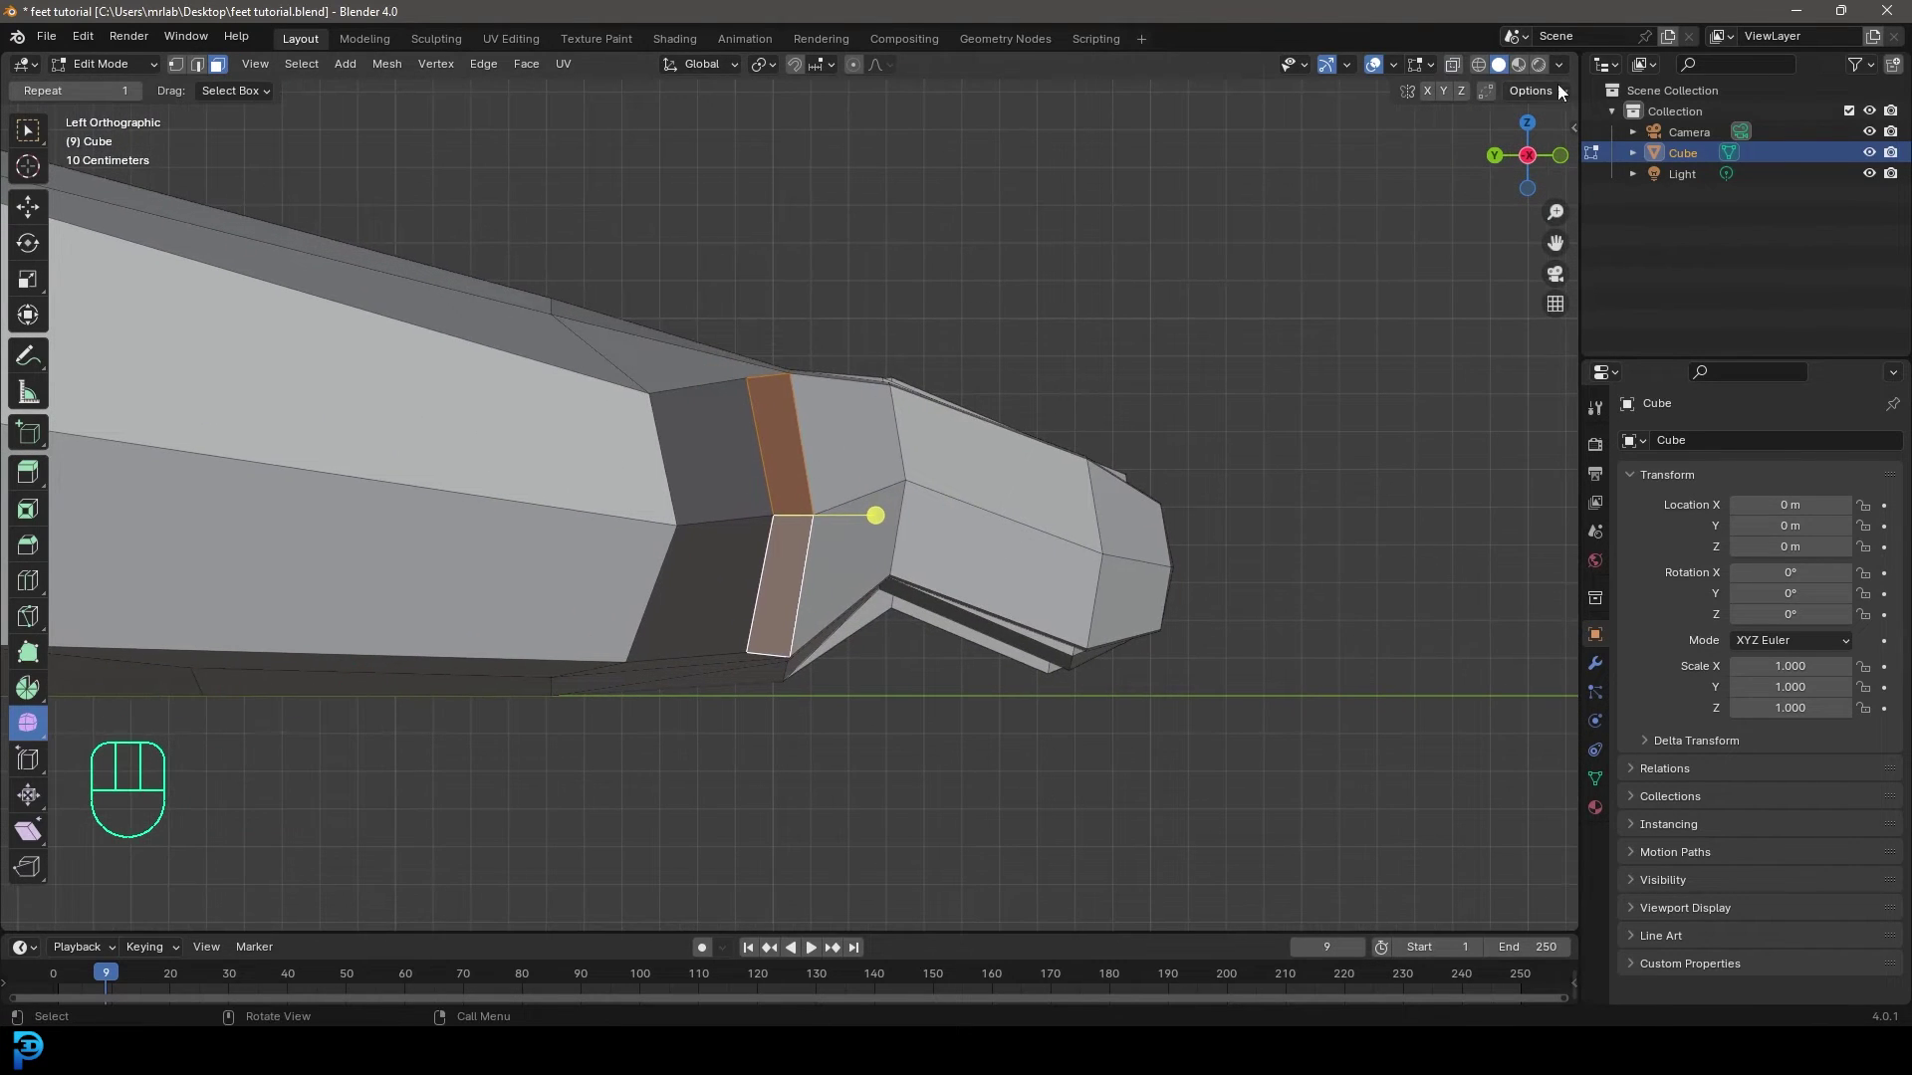
pyautogui.scroll(2, 915, 531)
pyautogui.keyDown('shift'); pyautogui.moveTo(915, 530); pyautogui.dragTo(956, 508, button='middle'); pyautogui.keyUp('shift')
pyautogui.press('e')
pyautogui.click(938, 527)
pyautogui.press('s')
pyautogui.click(1012, 569)
pyautogui.press('g')
pyautogui.click(994, 448)
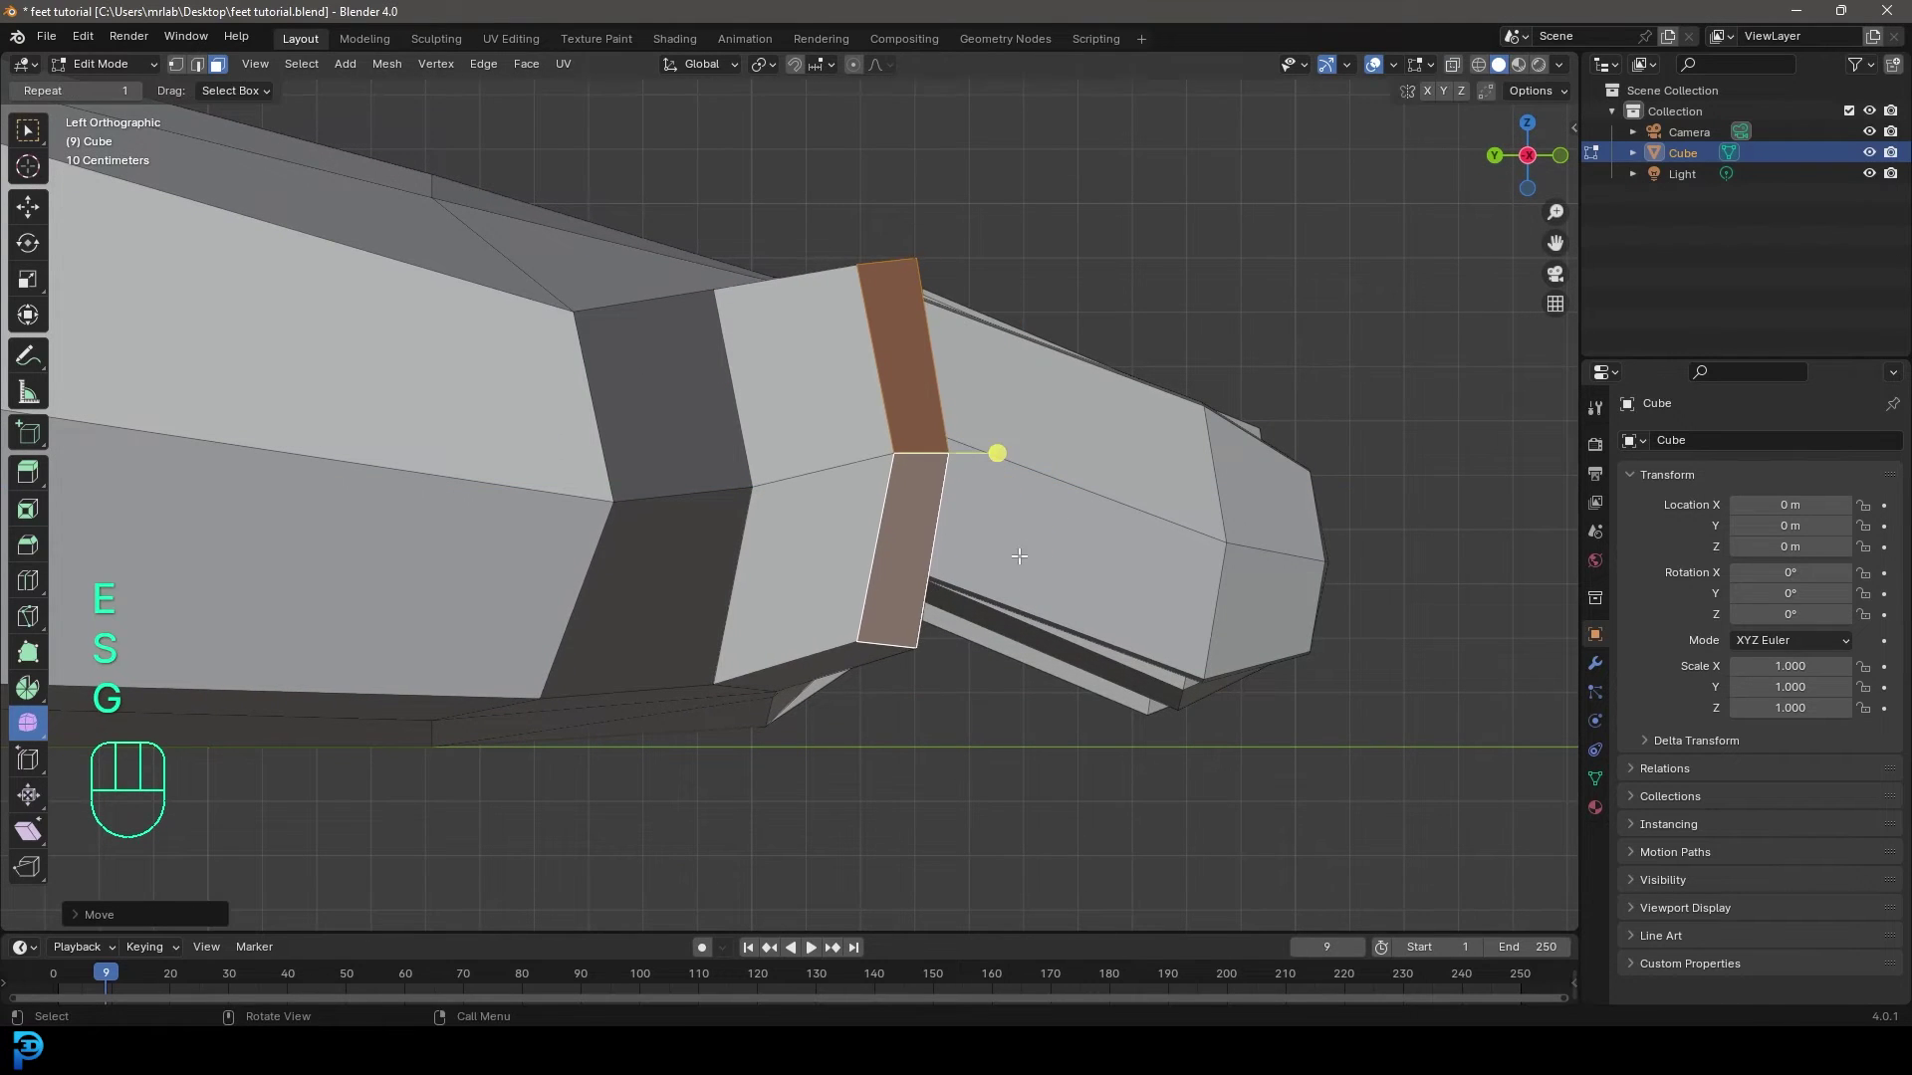
# Extrude the fourth toe's middle segment forward, scale its end down to about 0.77 and lower it toward the ground.
pyautogui.press('e')
pyautogui.click(1359, 649)
pyautogui.press('s')
pyautogui.click(1327, 610)
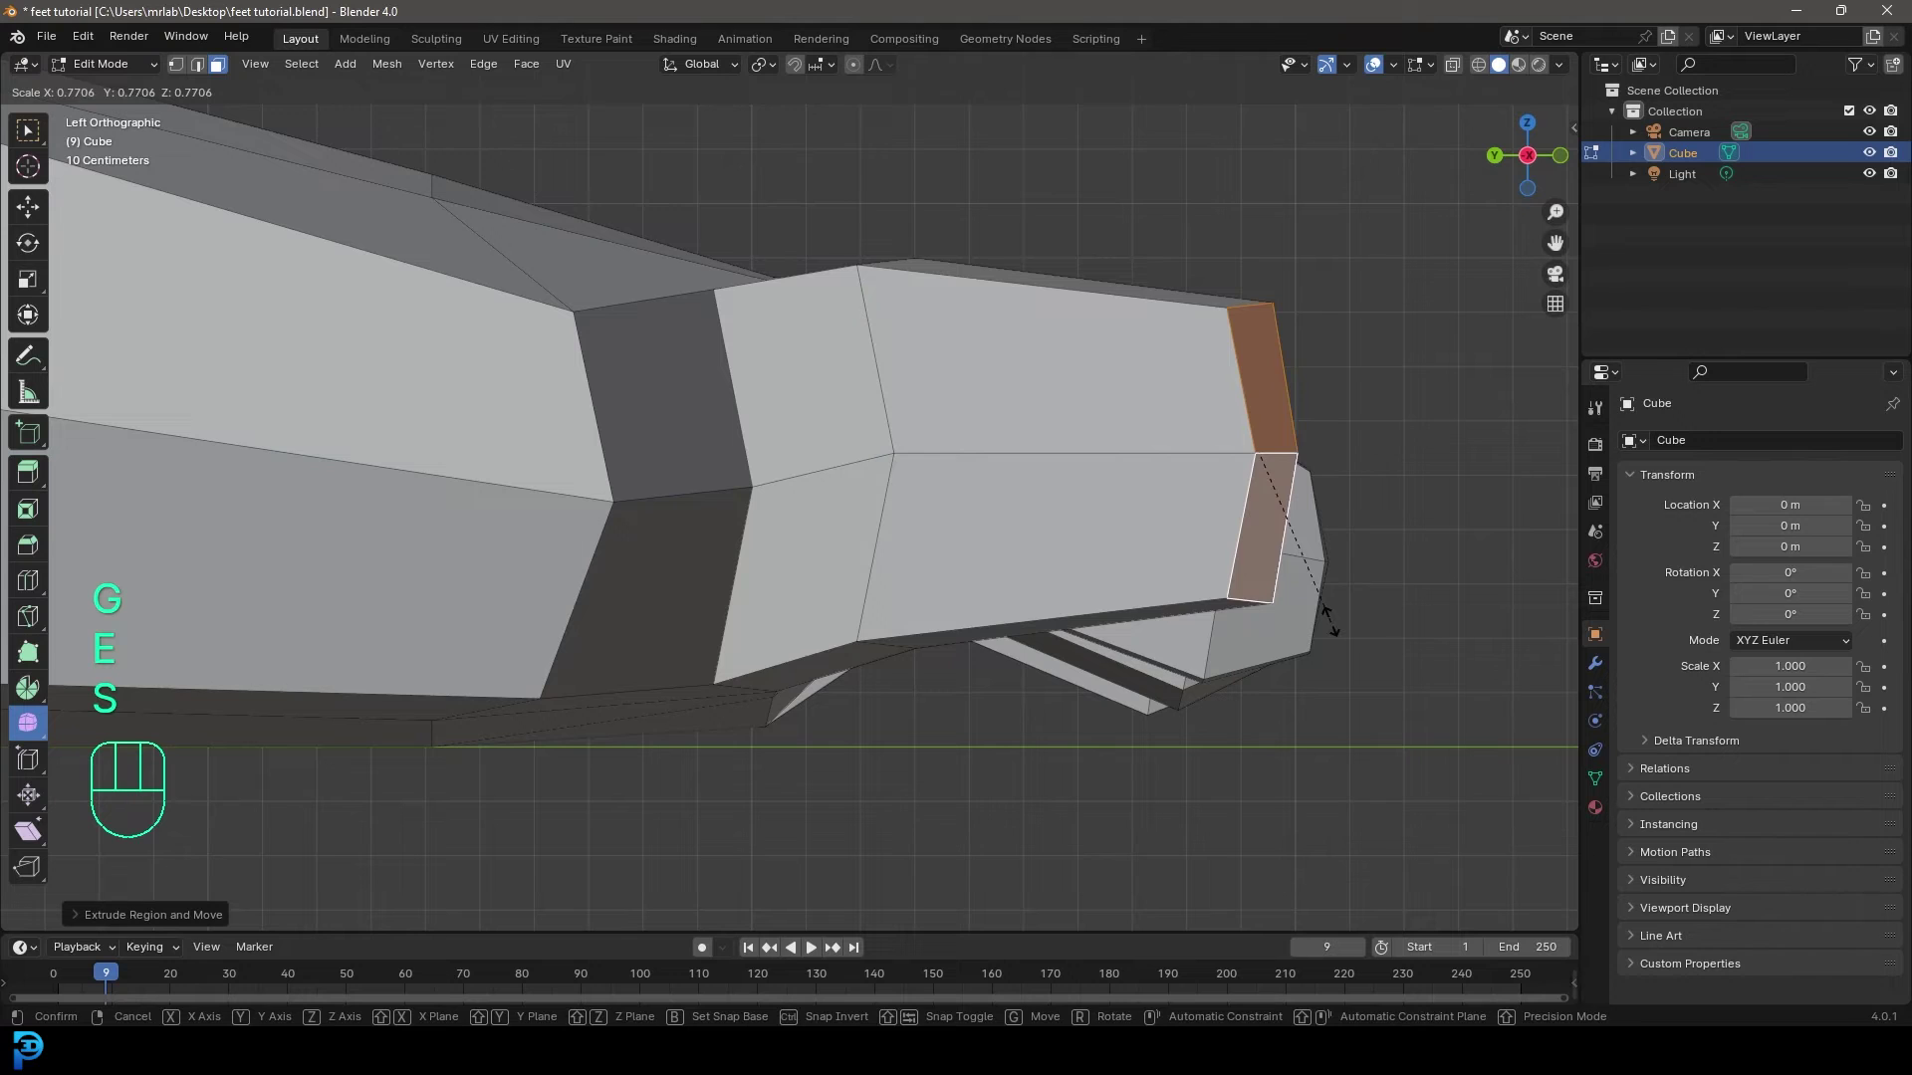
pyautogui.press('g')
pyautogui.click(1263, 717)
# Extrude the fourth toe's tip forward and scale its end faces down.
pyautogui.press('e')
pyautogui.click(1387, 721)
pyautogui.press('s')
pyautogui.click(1359, 694)
pyautogui.scroll(-3, 1084, 538)
pyautogui.moveTo(1084, 538); pyautogui.dragTo(959, 579, button='middle')
# Turn on proportional editing in top view, then move and rotate the fourth toe's tip so the toe lines up with its neighbours.
pyautogui.press('KP_7')
pyautogui.scroll(2, 772, 502)
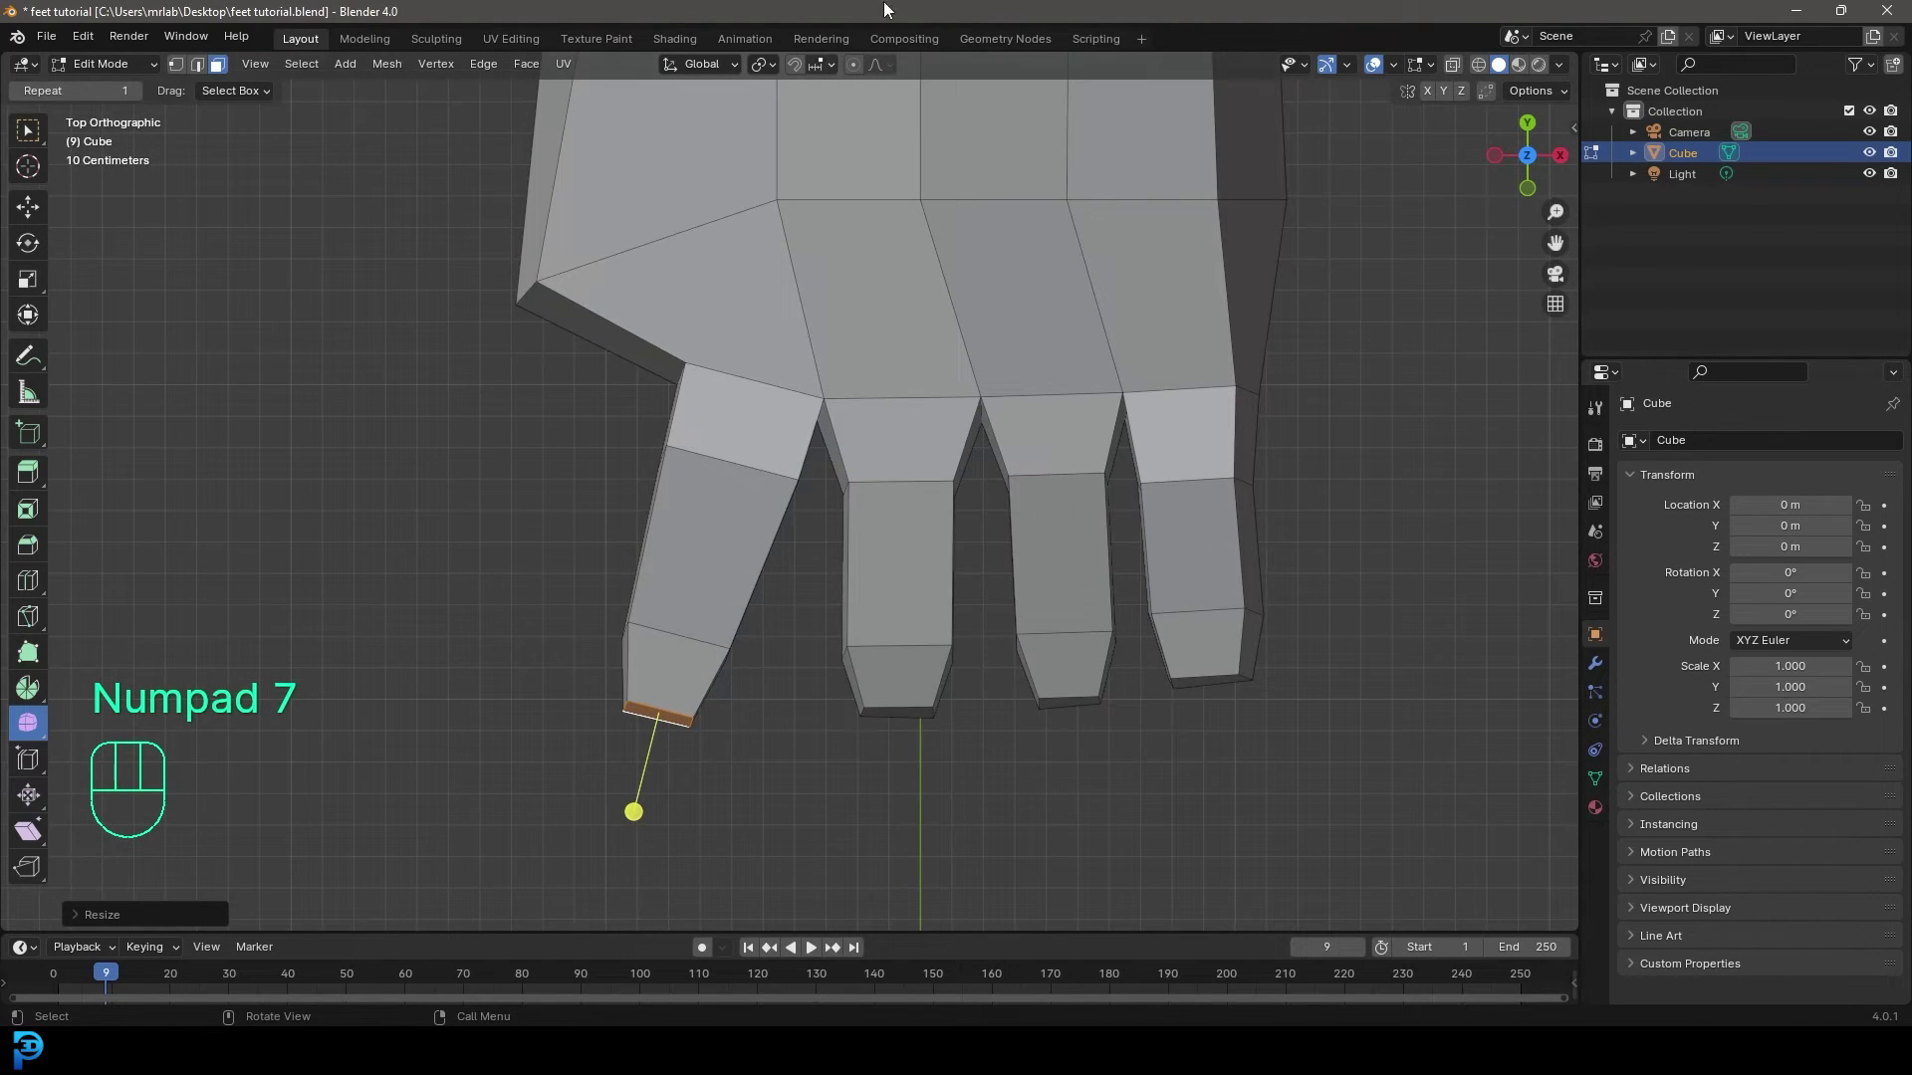
pyautogui.click(854, 63)
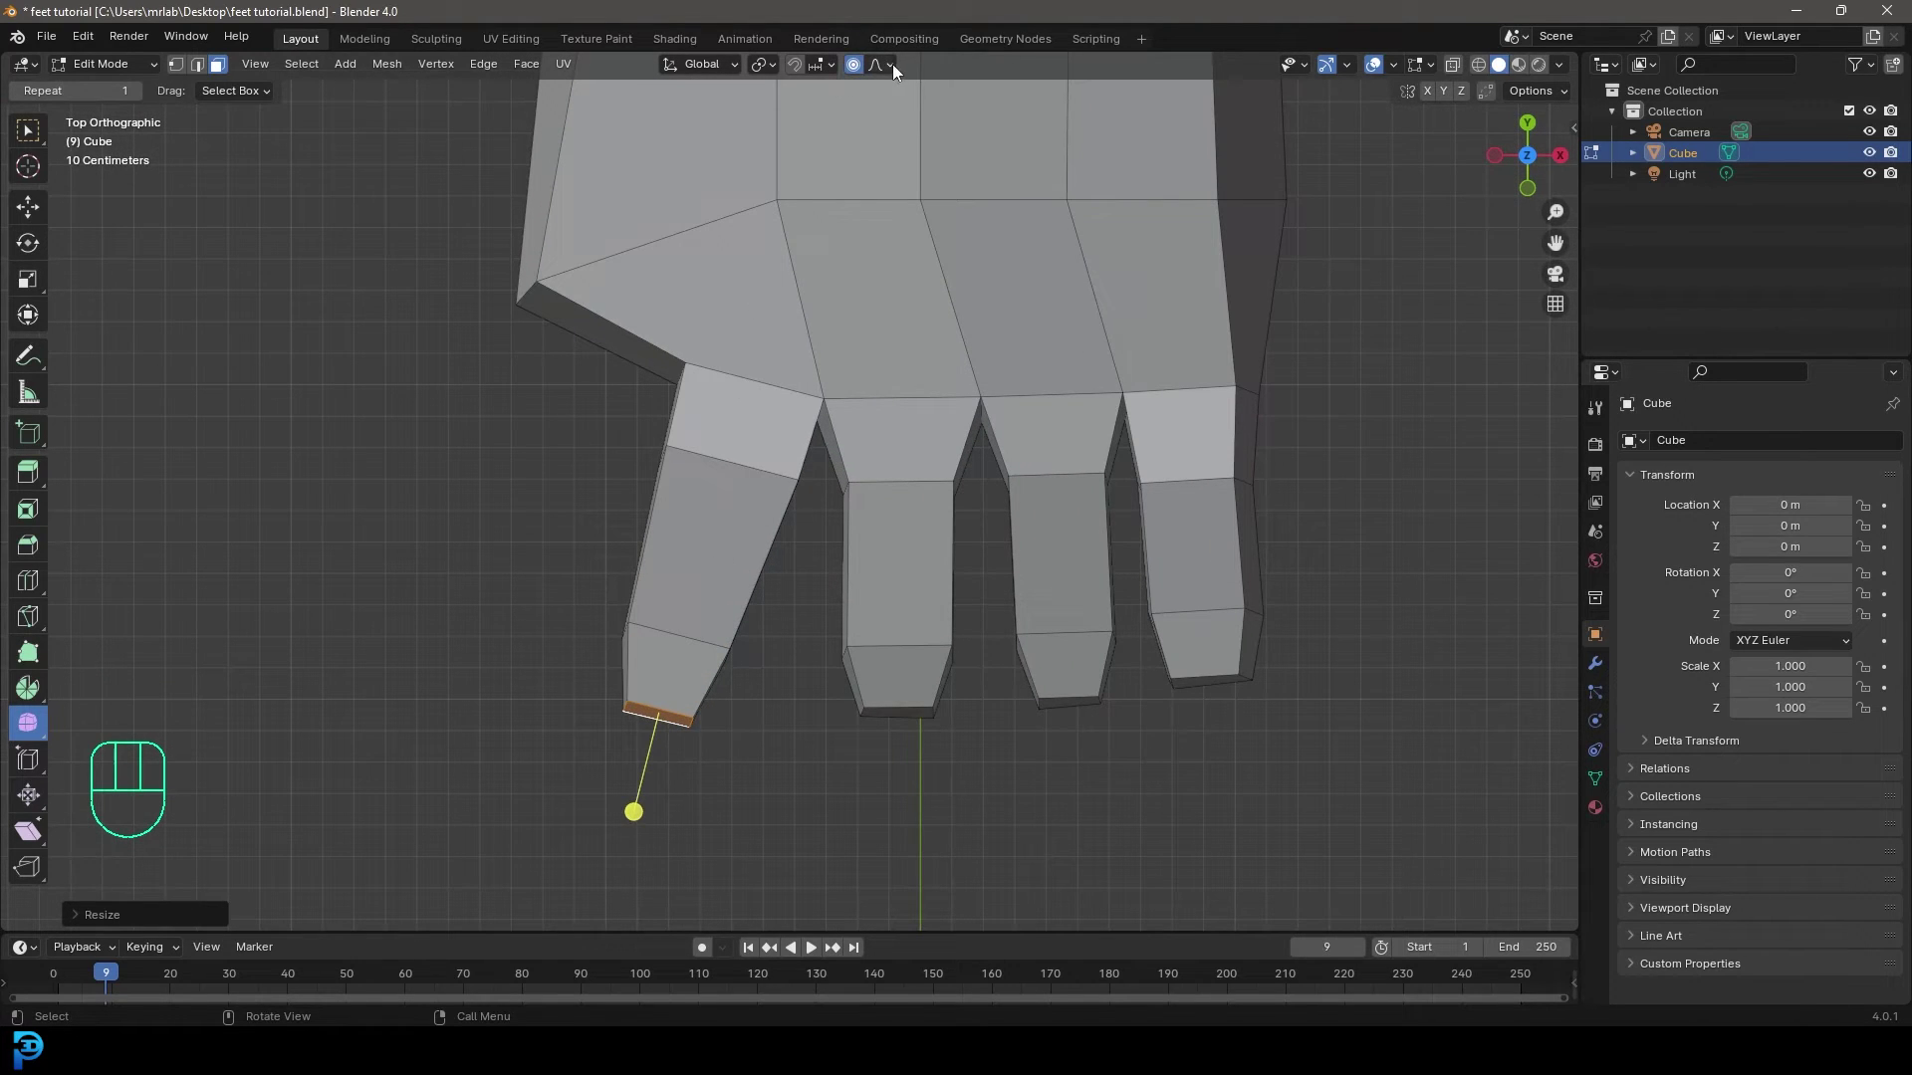
pyautogui.click(892, 64)
pyautogui.press('g')
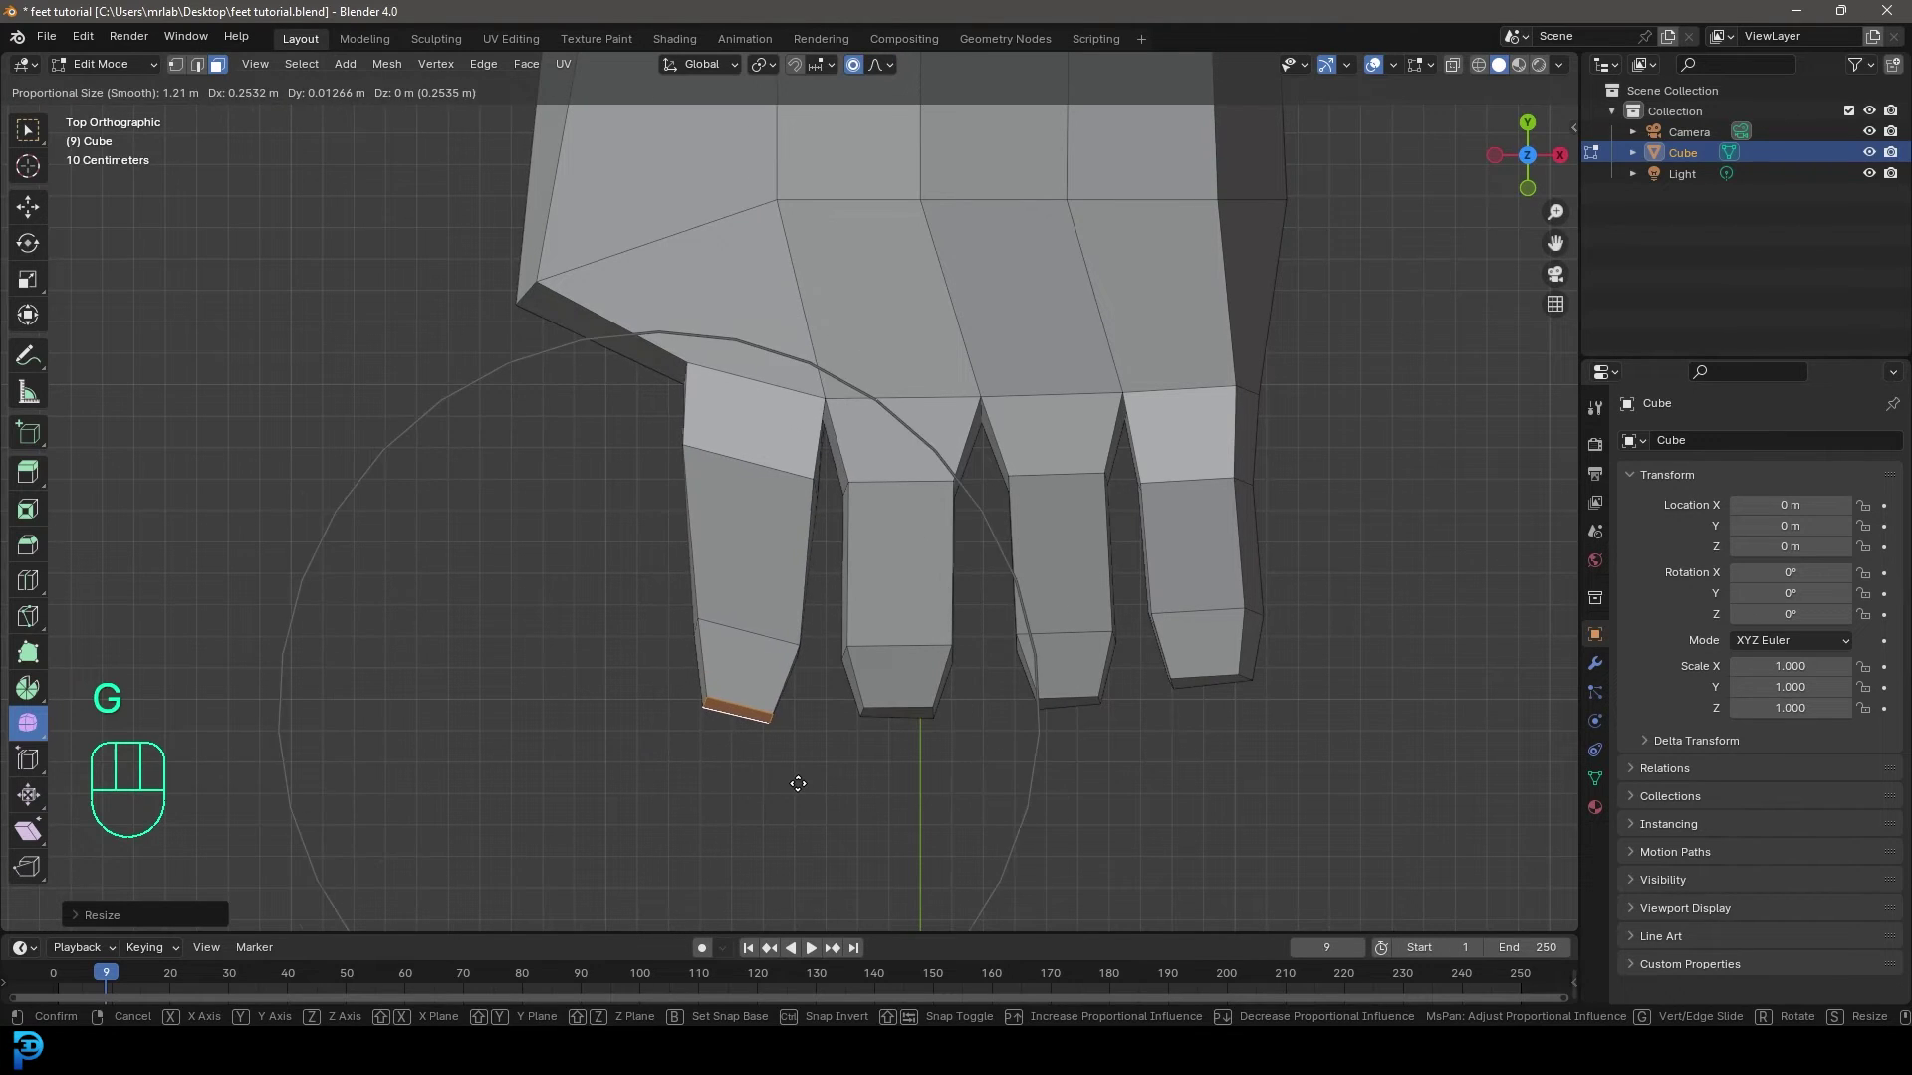
pyautogui.click(798, 784)
pyautogui.press('r')
pyautogui.click(948, 752)
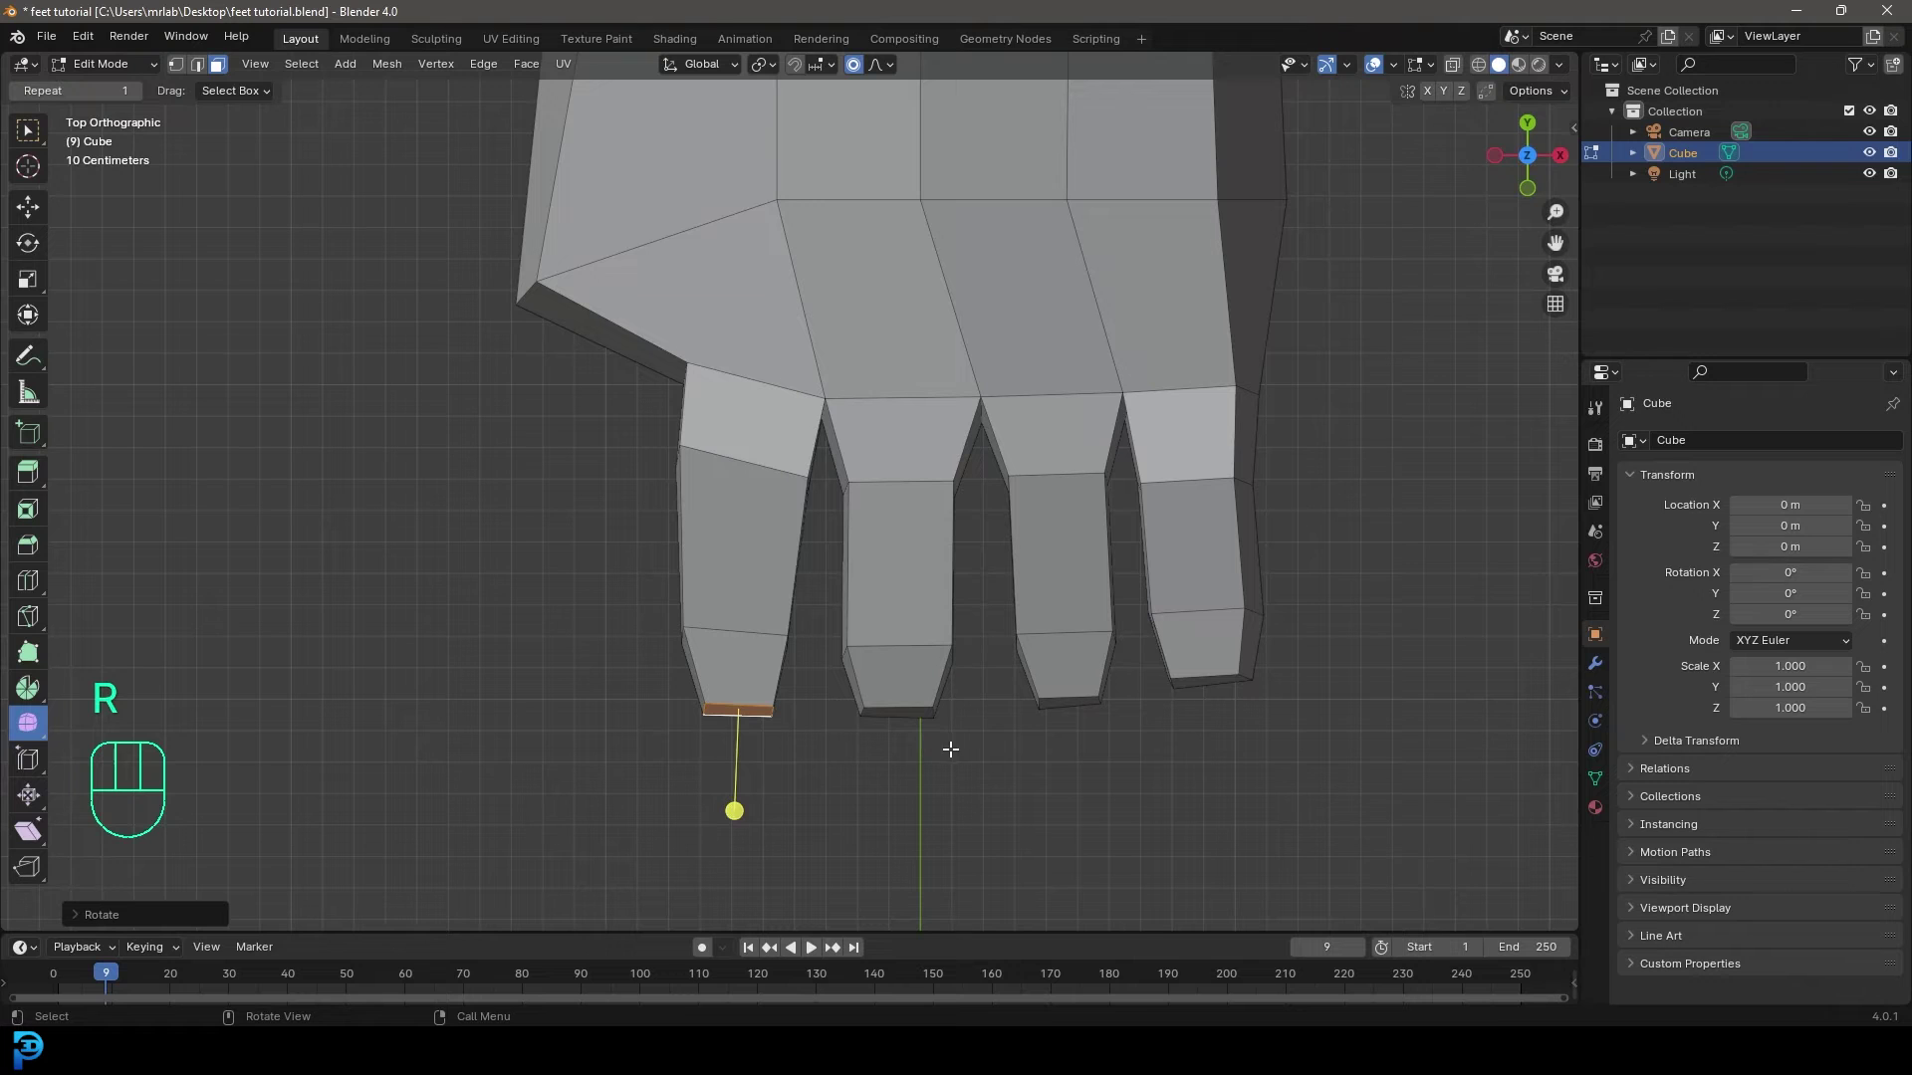
pyautogui.press('g')
pyautogui.click(946, 751)
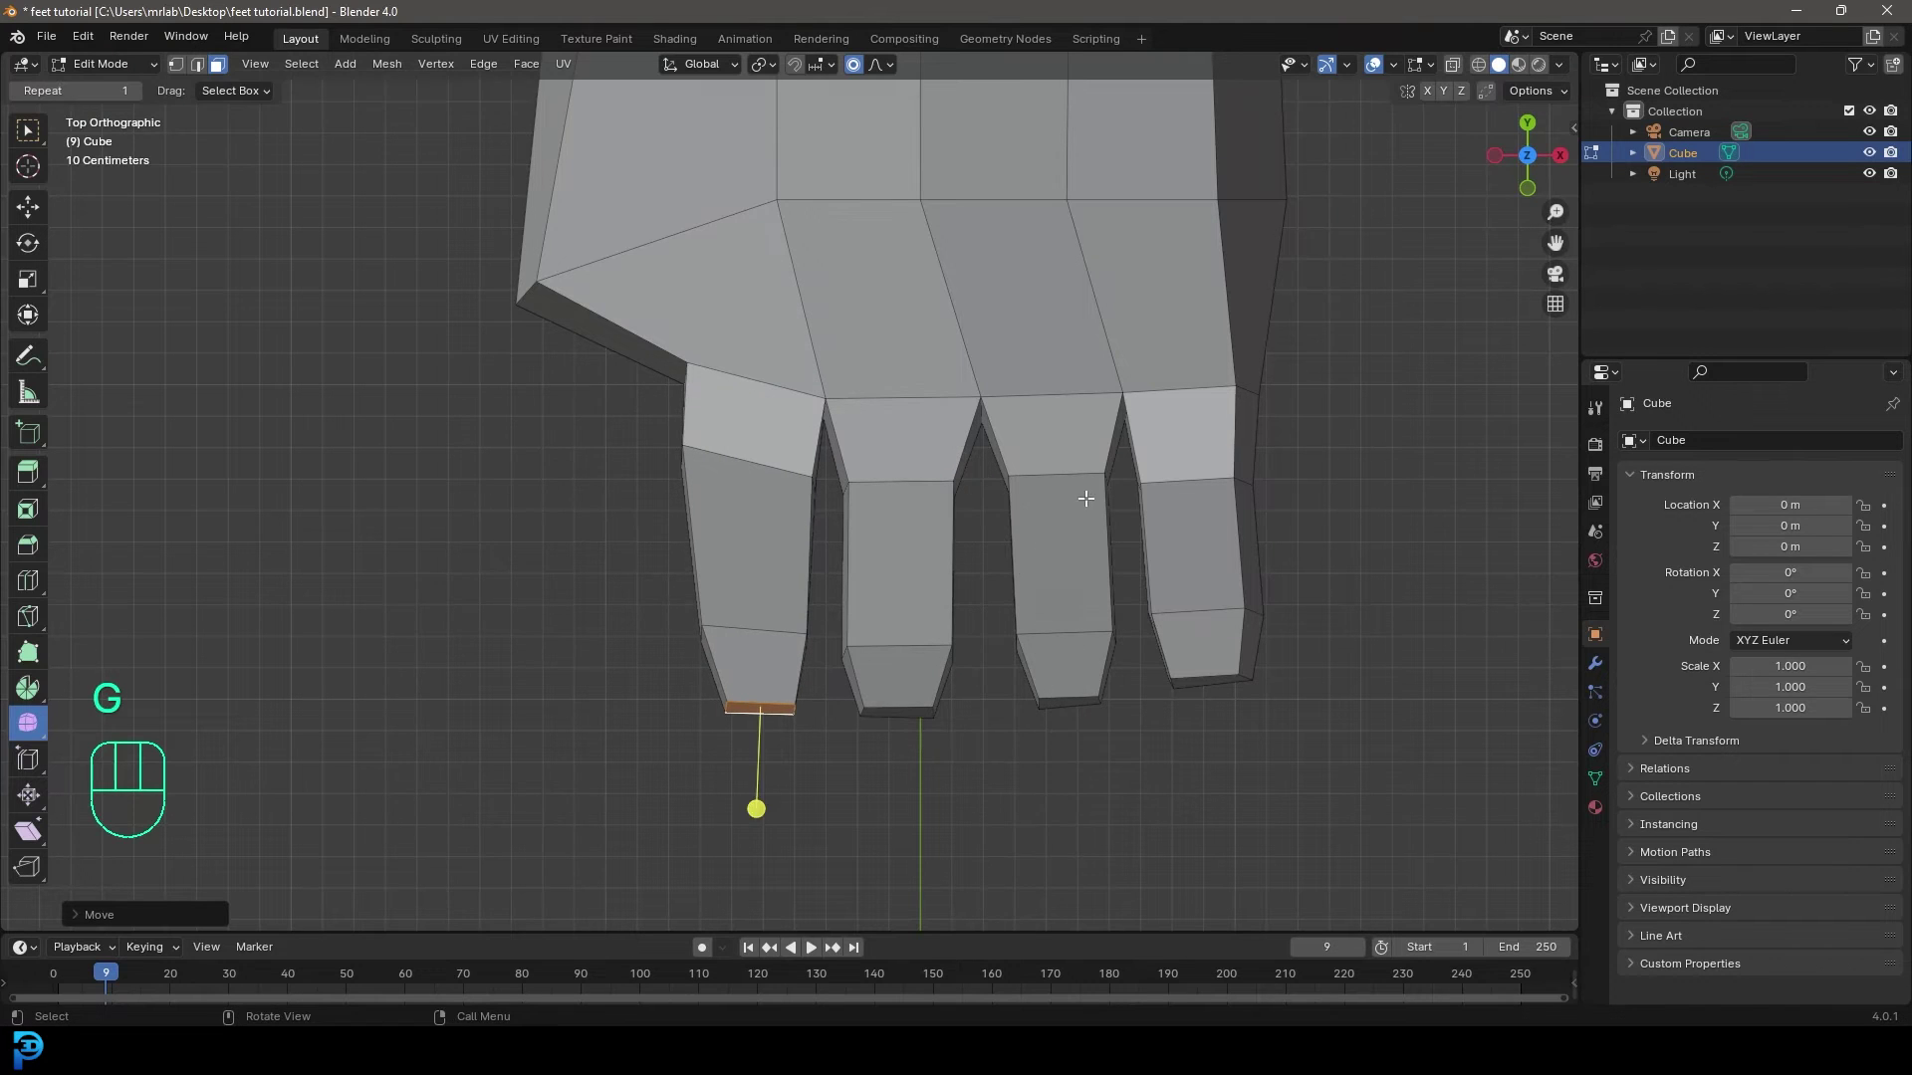
# Extrude the angled front face of the remaining big-toe section in top view, rotate the end to face forward and reposition it.
pyautogui.scroll(-5, 915, 534)
pyautogui.moveTo(916, 534); pyautogui.dragTo(747, 448, button='middle')
pyautogui.click(691, 476)
pyautogui.press('KP_7')
pyautogui.scroll(4, 743, 461)
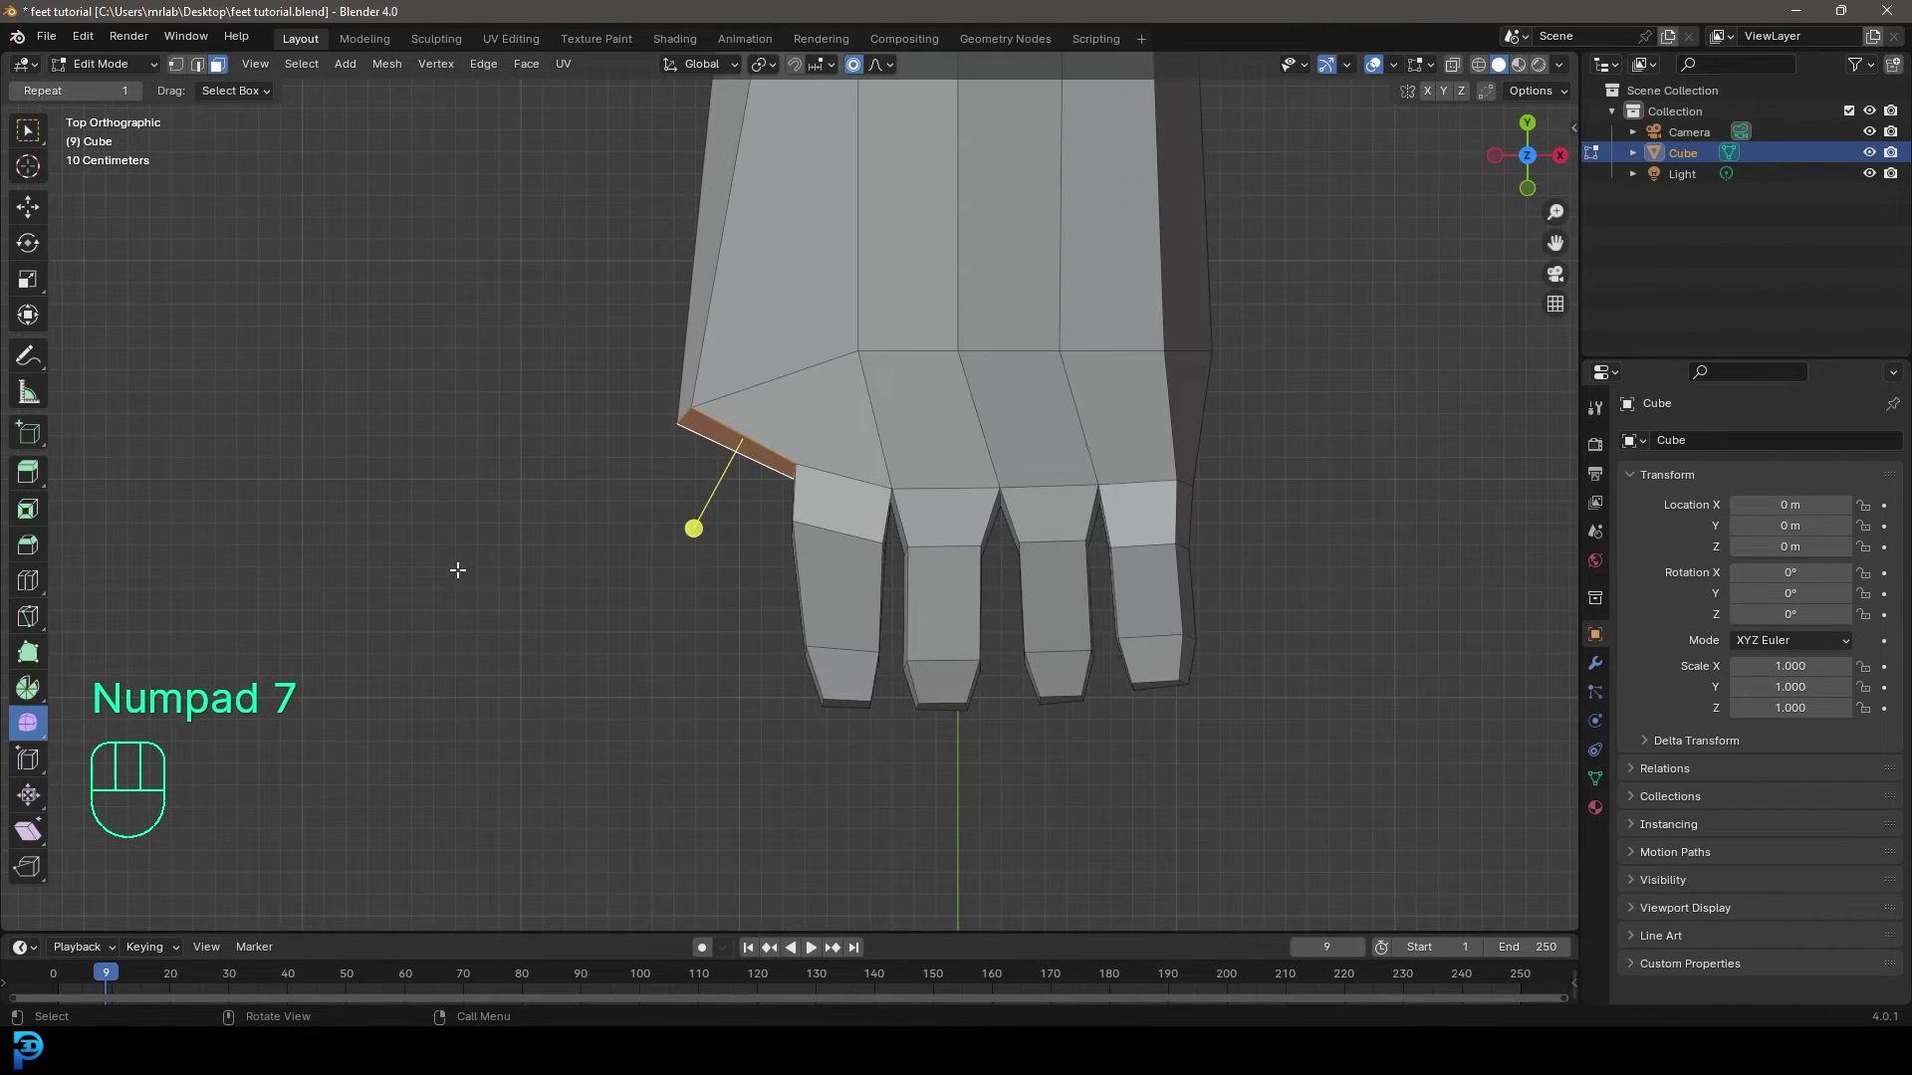
pyautogui.press('e')
pyautogui.click(716, 541)
pyautogui.press('r')
pyautogui.click(717, 585)
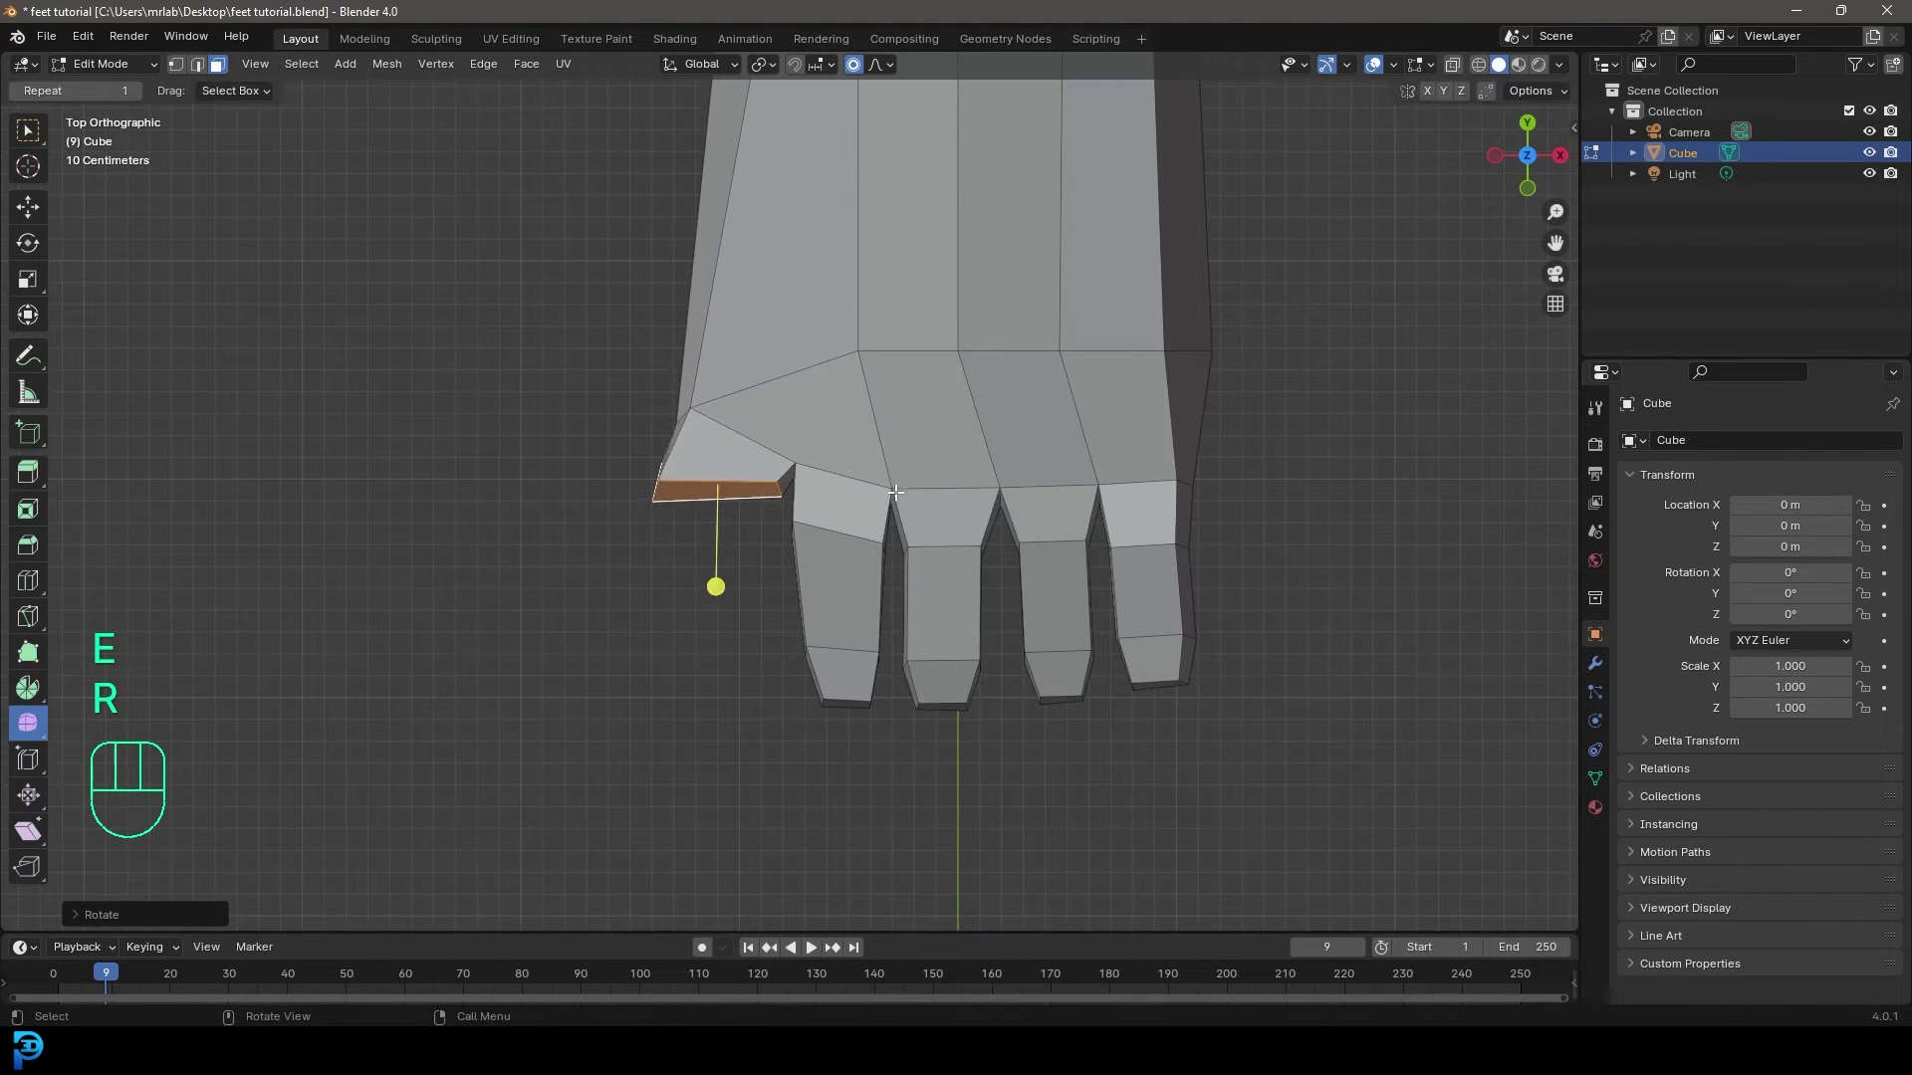
pyautogui.press('g')
pyautogui.click(905, 516)
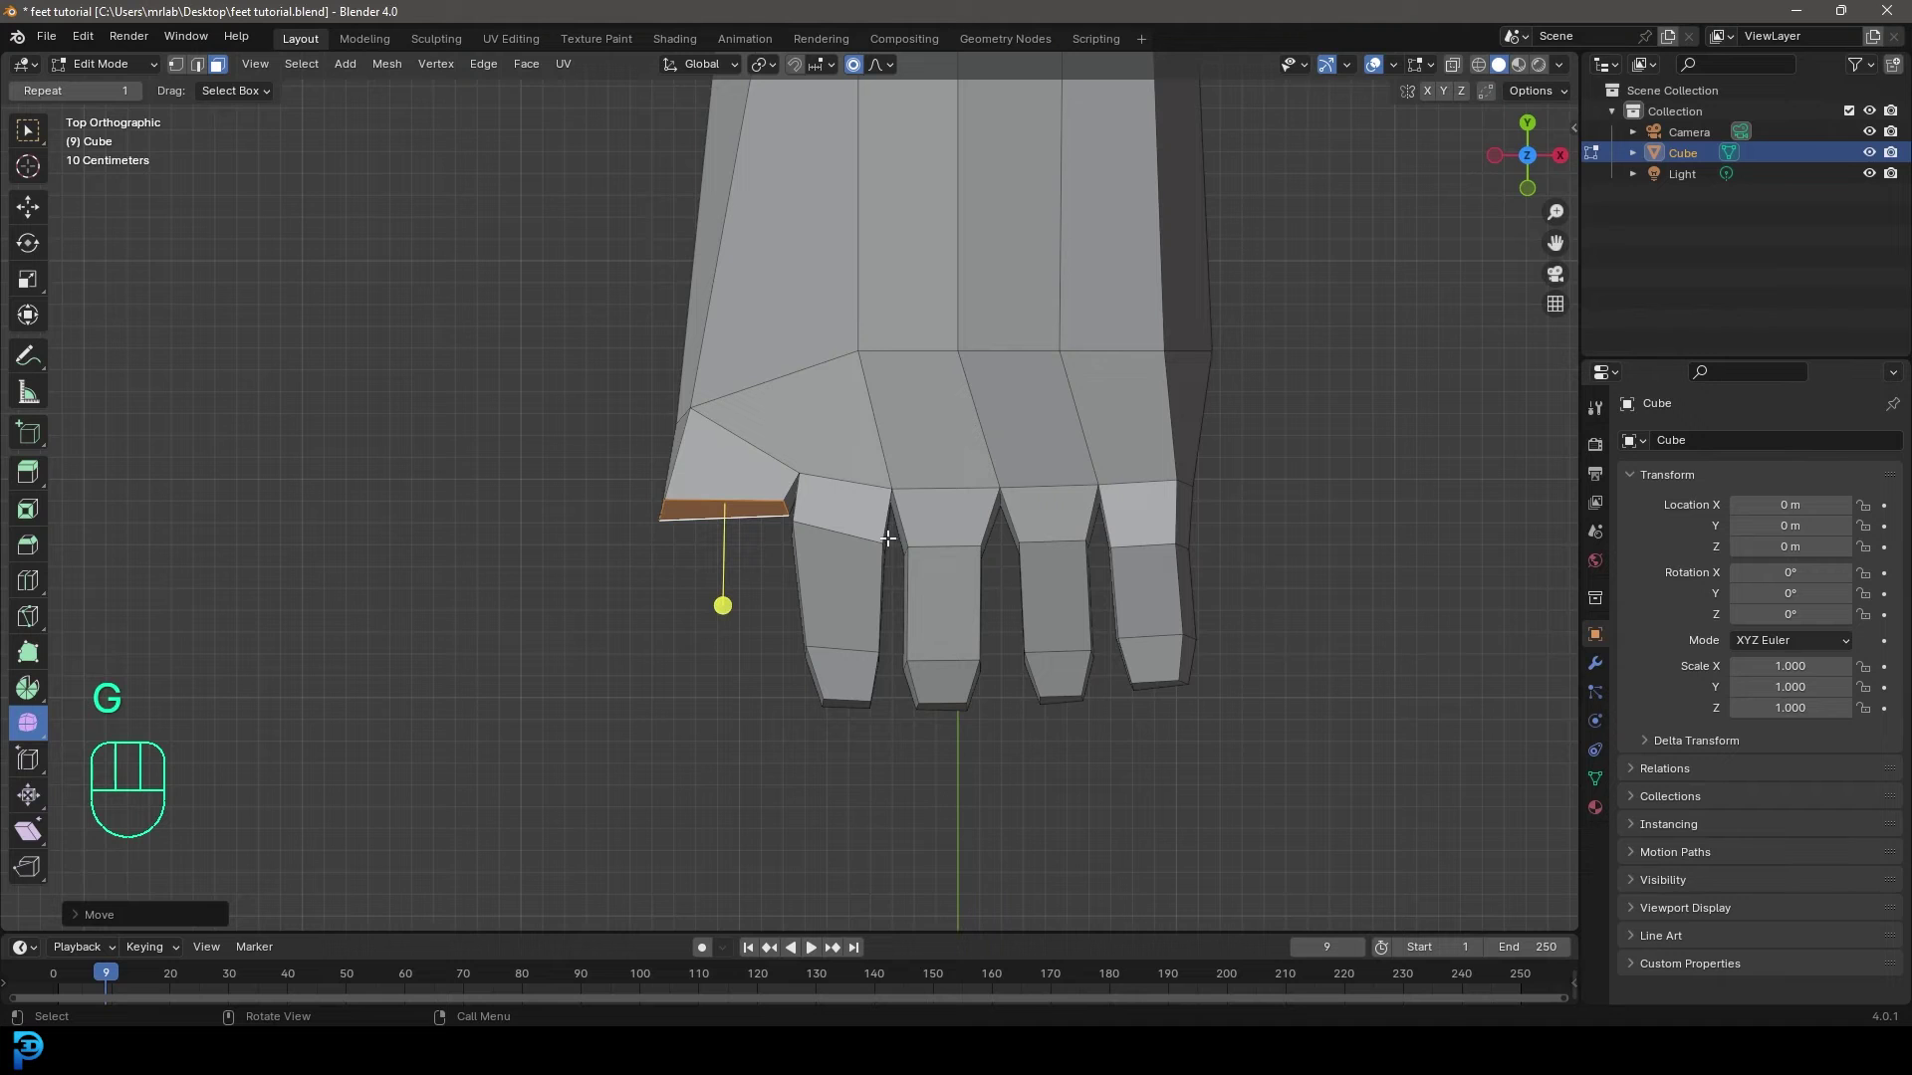
# Extrude the big toe's middle segment forward about 0.6 m, then extrude its tip and scale the end down.
pyautogui.press('e')
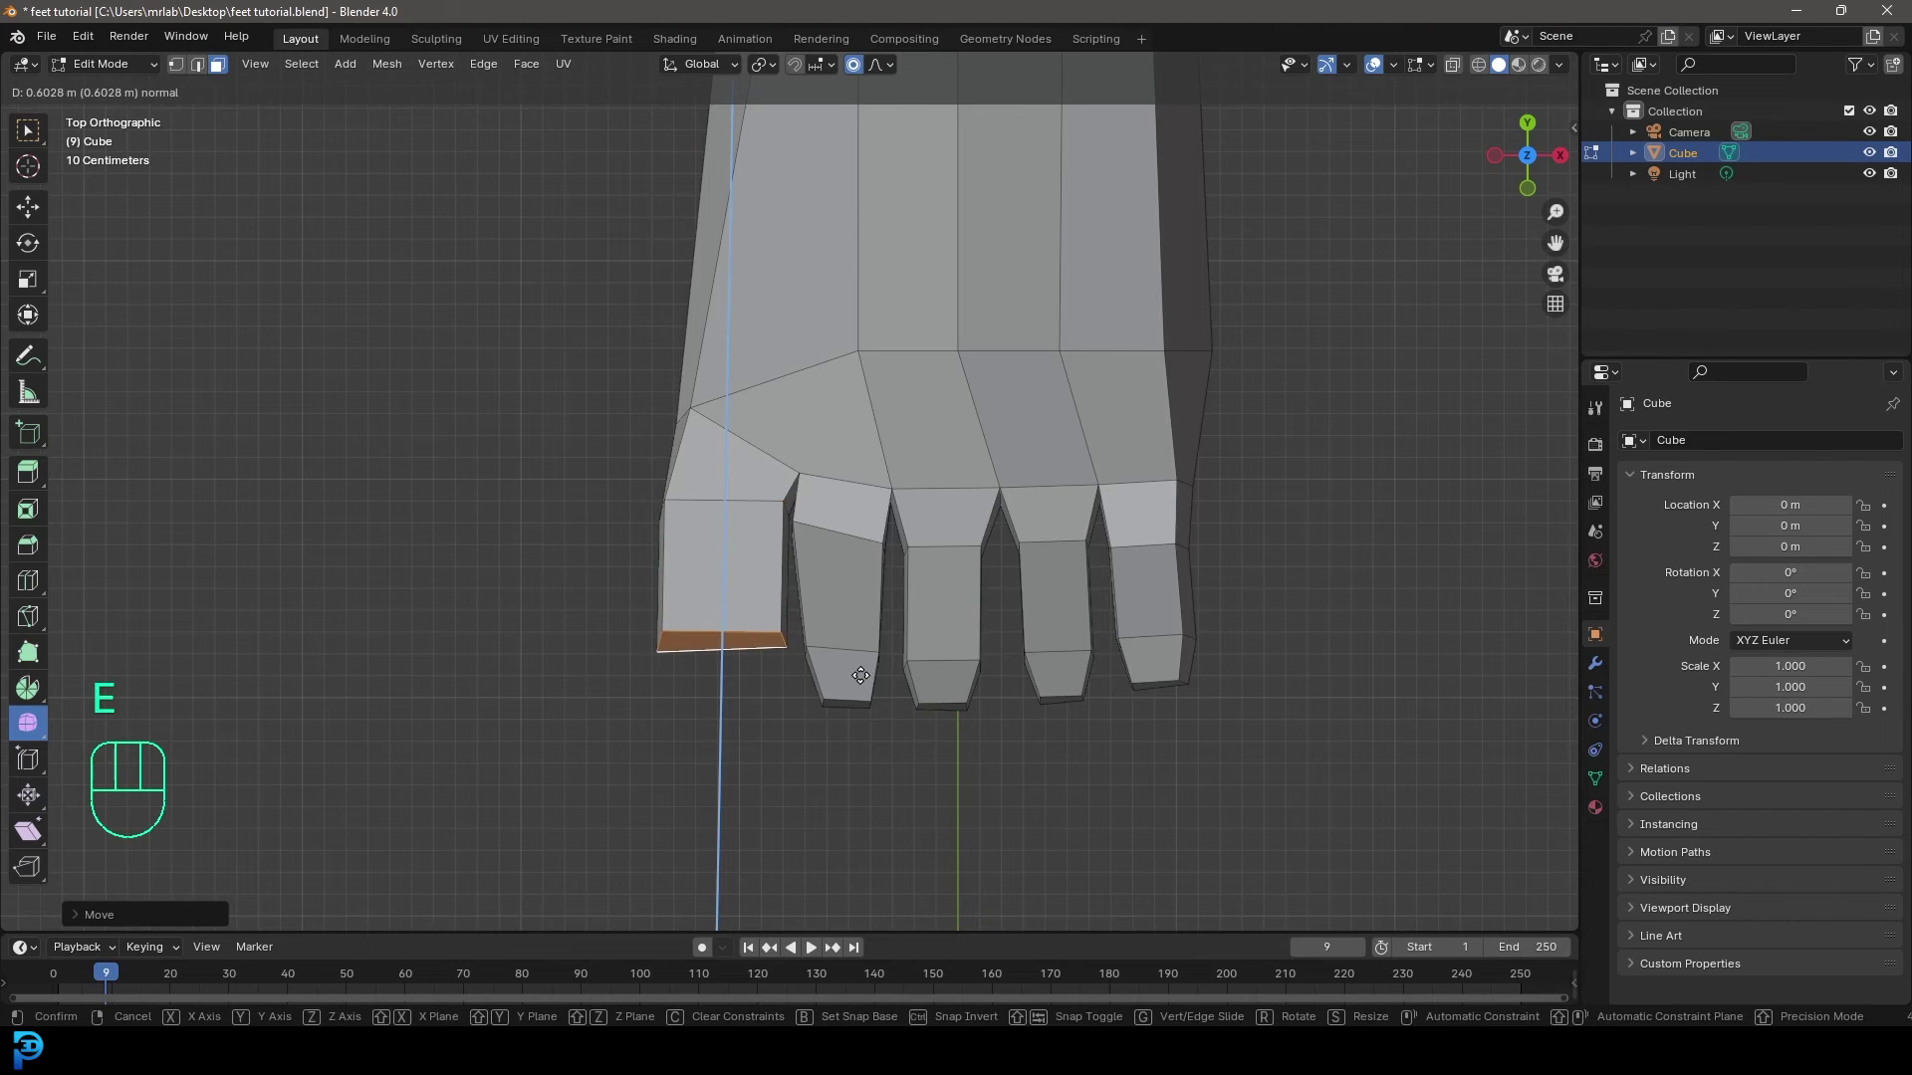
pyautogui.click(860, 670)
pyautogui.moveTo(861, 670); pyautogui.dragTo(941, 547, button='middle')
pyautogui.press('e')
pyautogui.click(1056, 601)
pyautogui.press('s')
pyautogui.click(1128, 591)
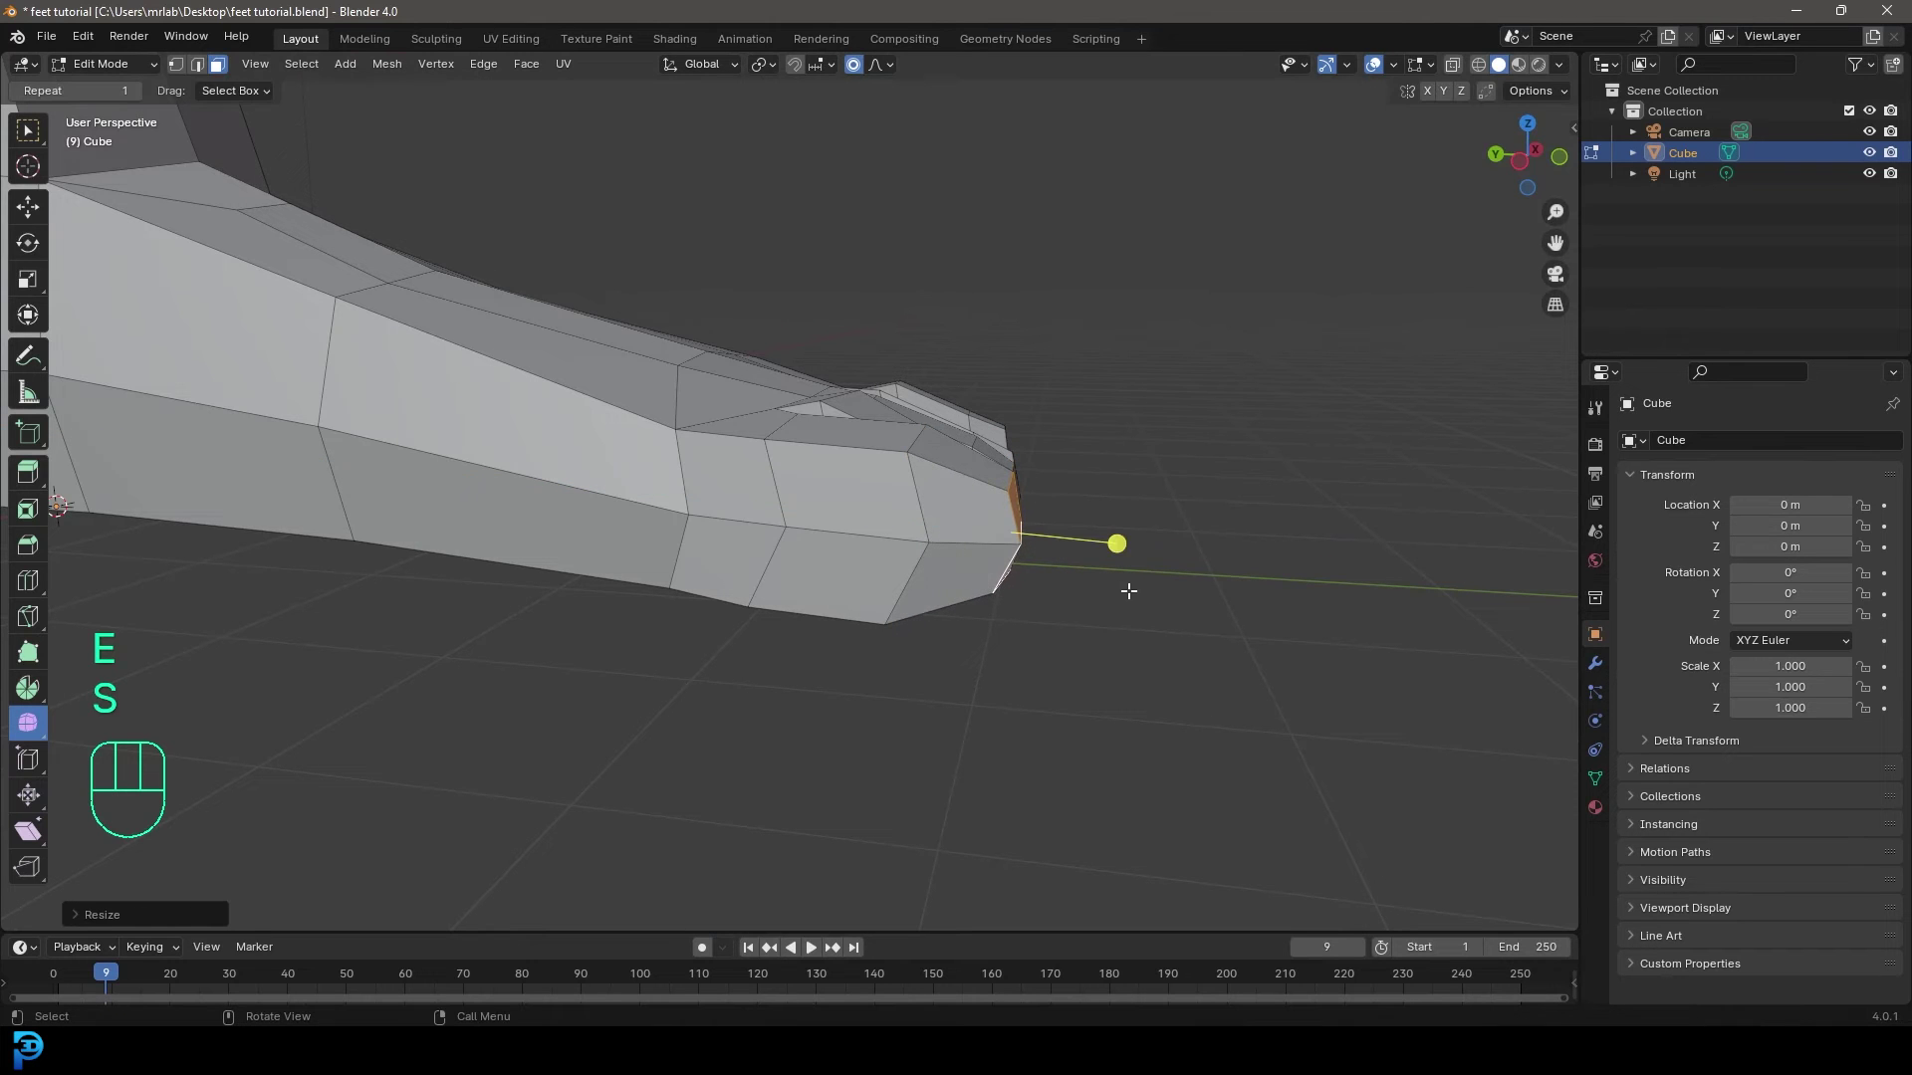
# In edge selection, raise the underside edge at the base of the big toe along Z and slide it into place.
pyautogui.click(197, 68)
pyautogui.moveTo(734, 644); pyautogui.dragTo(844, 566, button='middle')
pyautogui.click(777, 491)
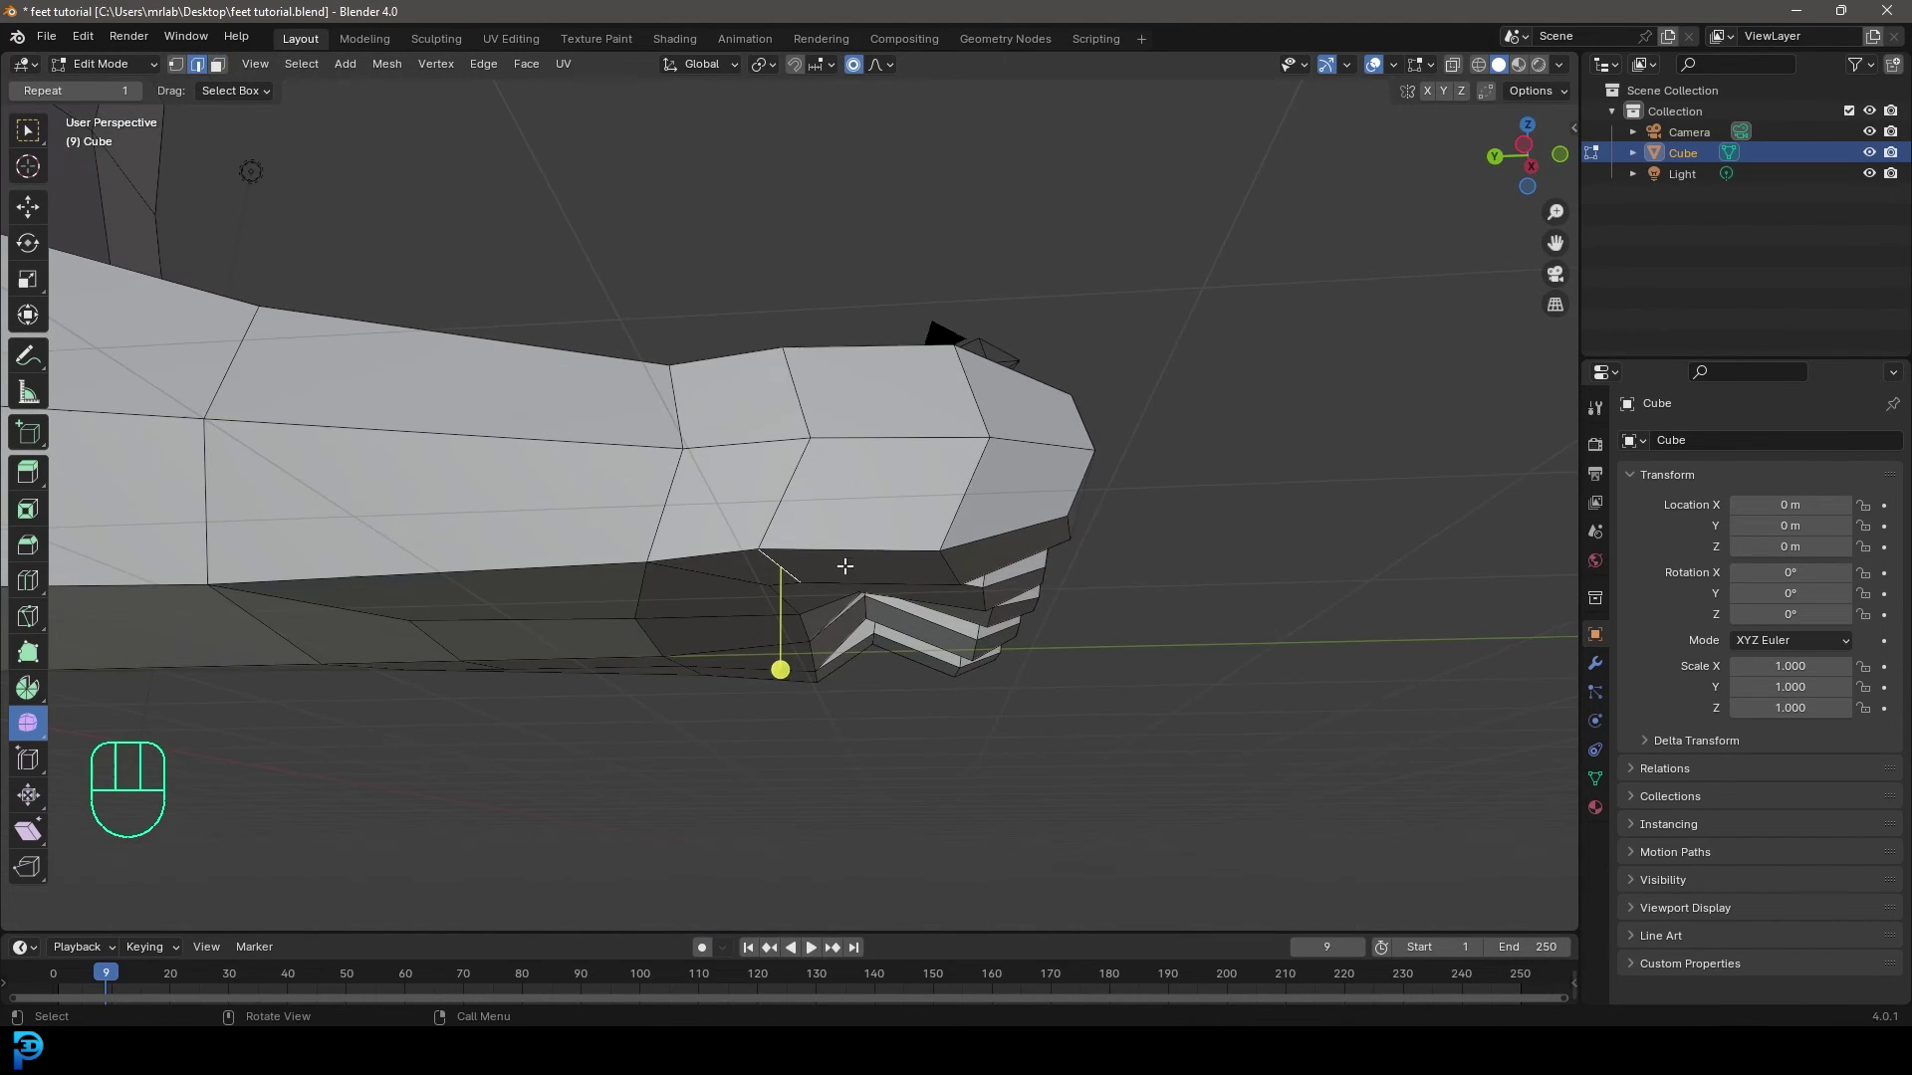
pyautogui.press('g')
pyautogui.press('z')
pyautogui.click(870, 523)
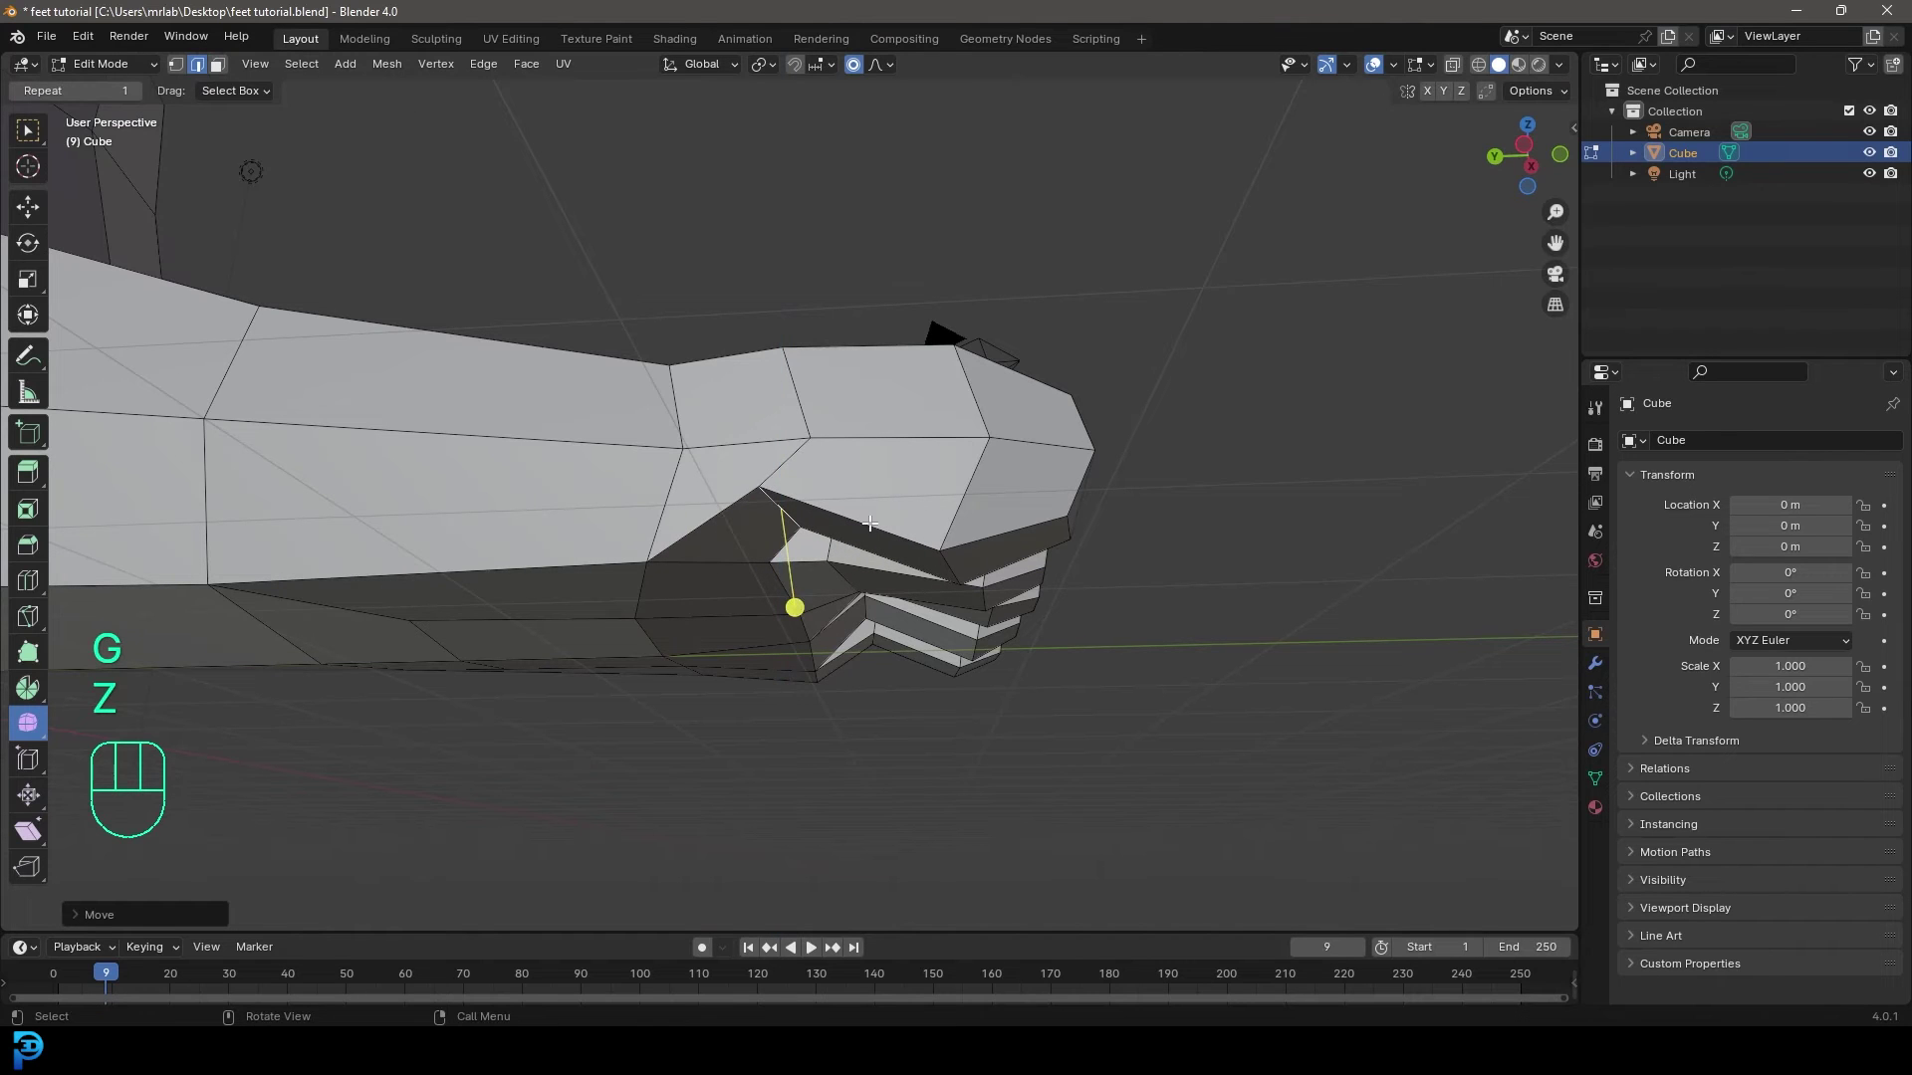
pyautogui.press('g')
pyautogui.press('g')
pyautogui.click(849, 560)
pyautogui.moveTo(850, 561); pyautogui.dragTo(800, 517, button='middle')
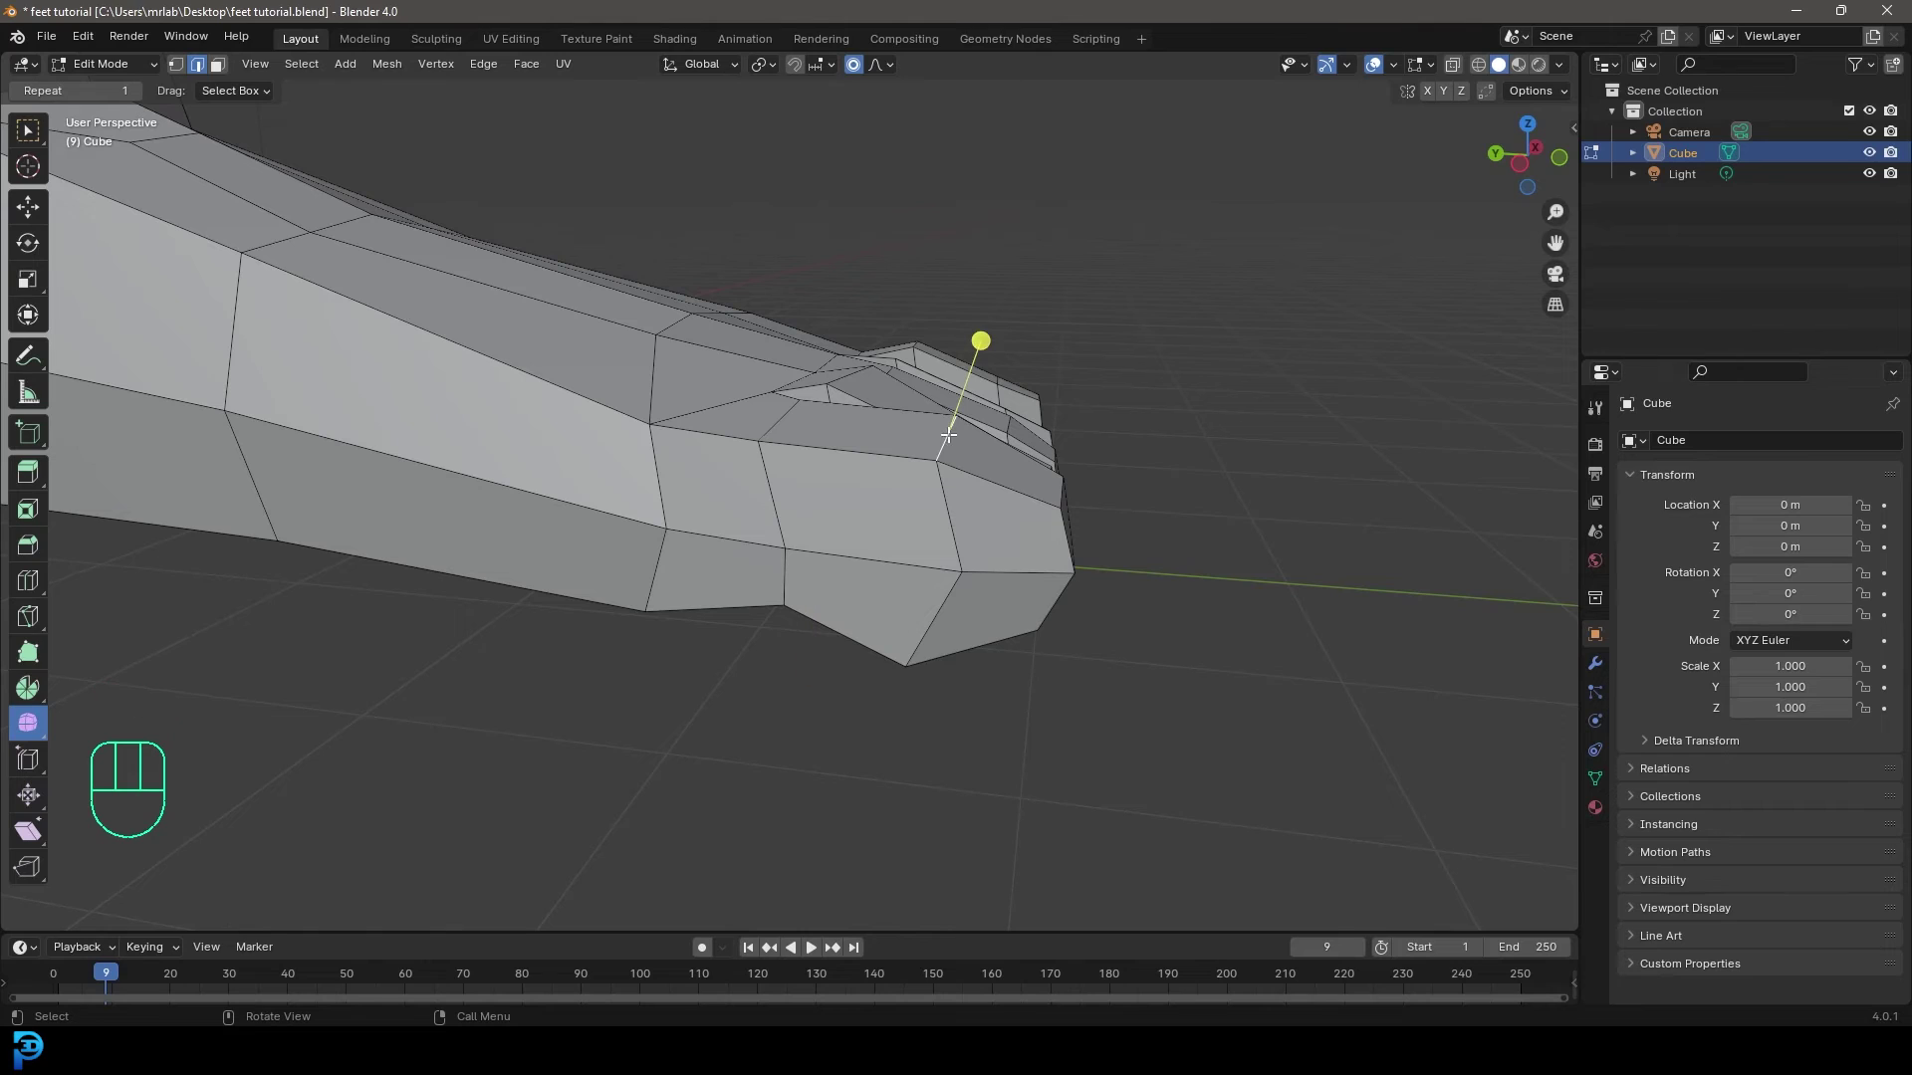
# Raise the top edge behind the big toe's tip slightly along Z with proportional editing.
pyautogui.press('g')
pyautogui.press('z')
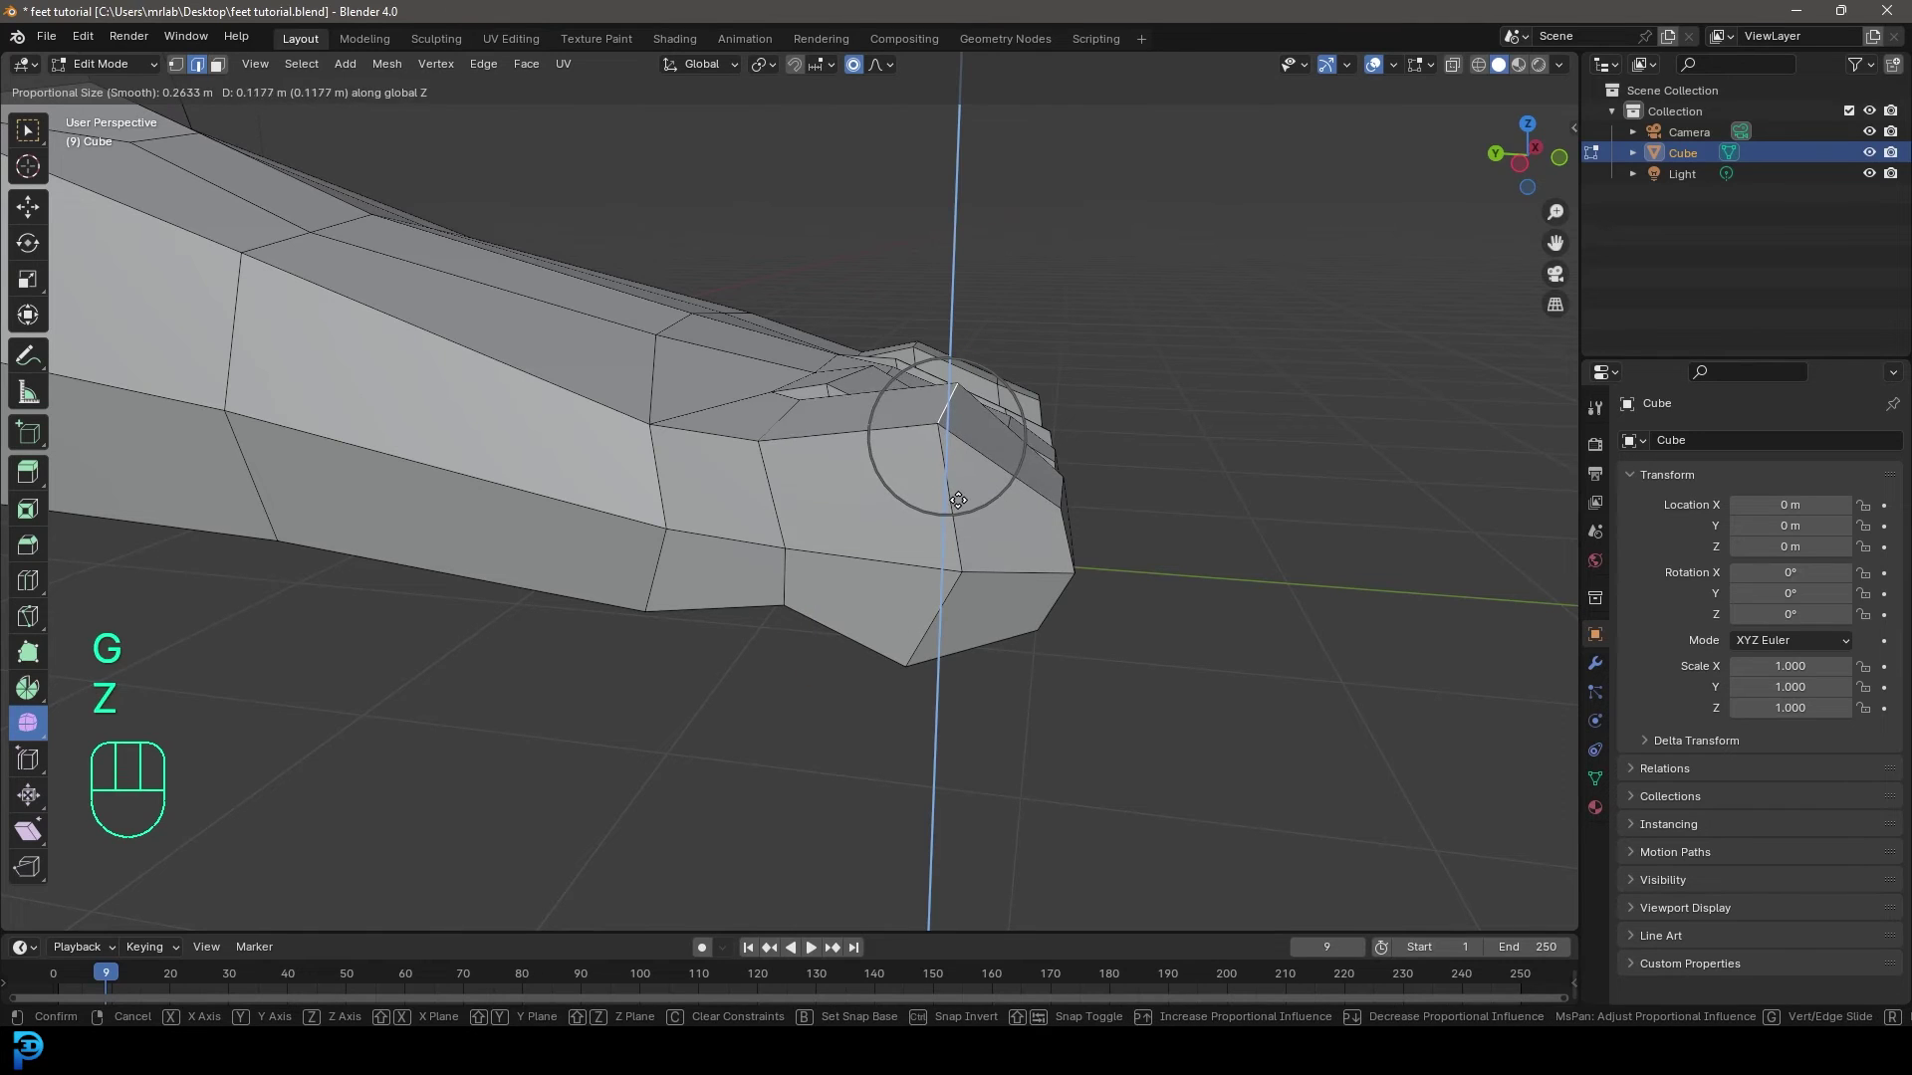
pyautogui.click(959, 523)
pyautogui.moveTo(960, 523); pyautogui.dragTo(773, 427, button='middle')
pyautogui.scroll(3, 993, 556)
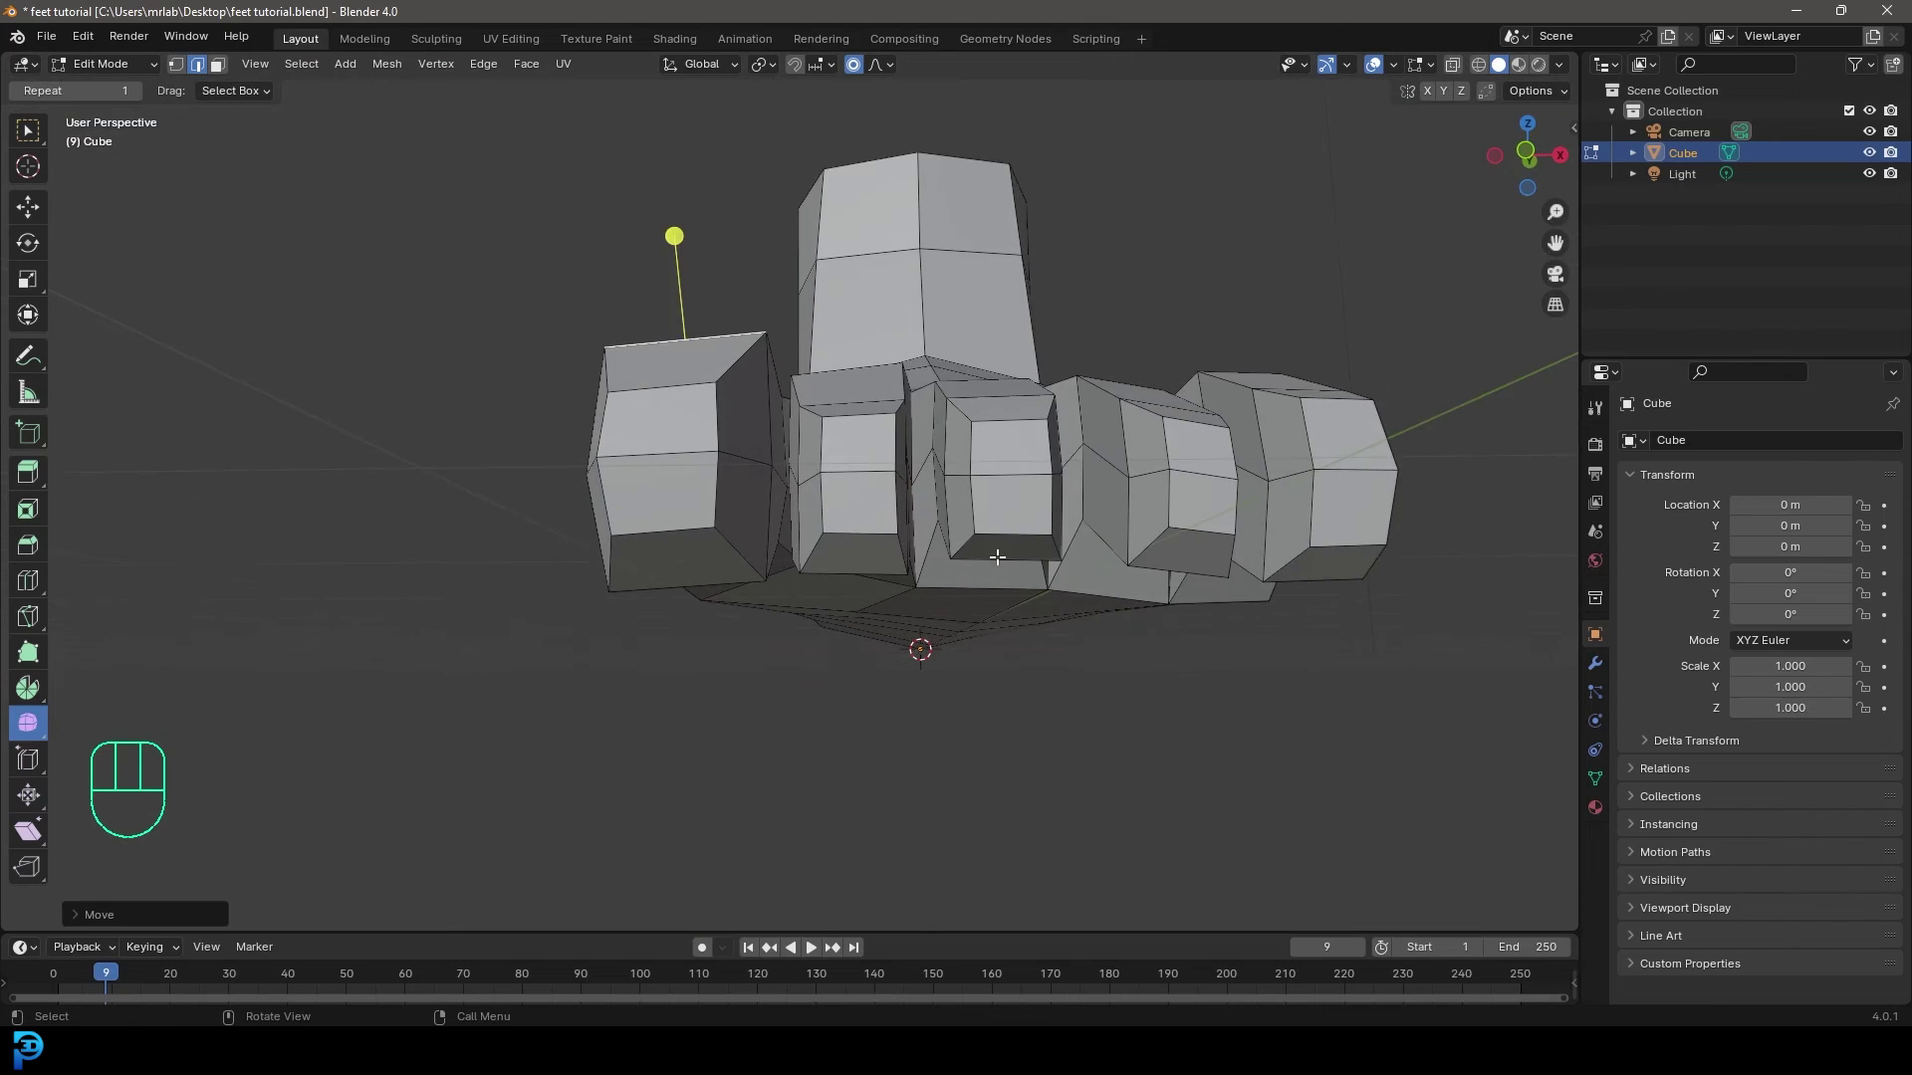
# In front view, lower the bottom edges of the middle toe, the toe beside the big toe, and the big toe to ground level.
pyautogui.press('KP_1')
pyautogui.scroll(2, 1014, 477)
pyautogui.press('g')
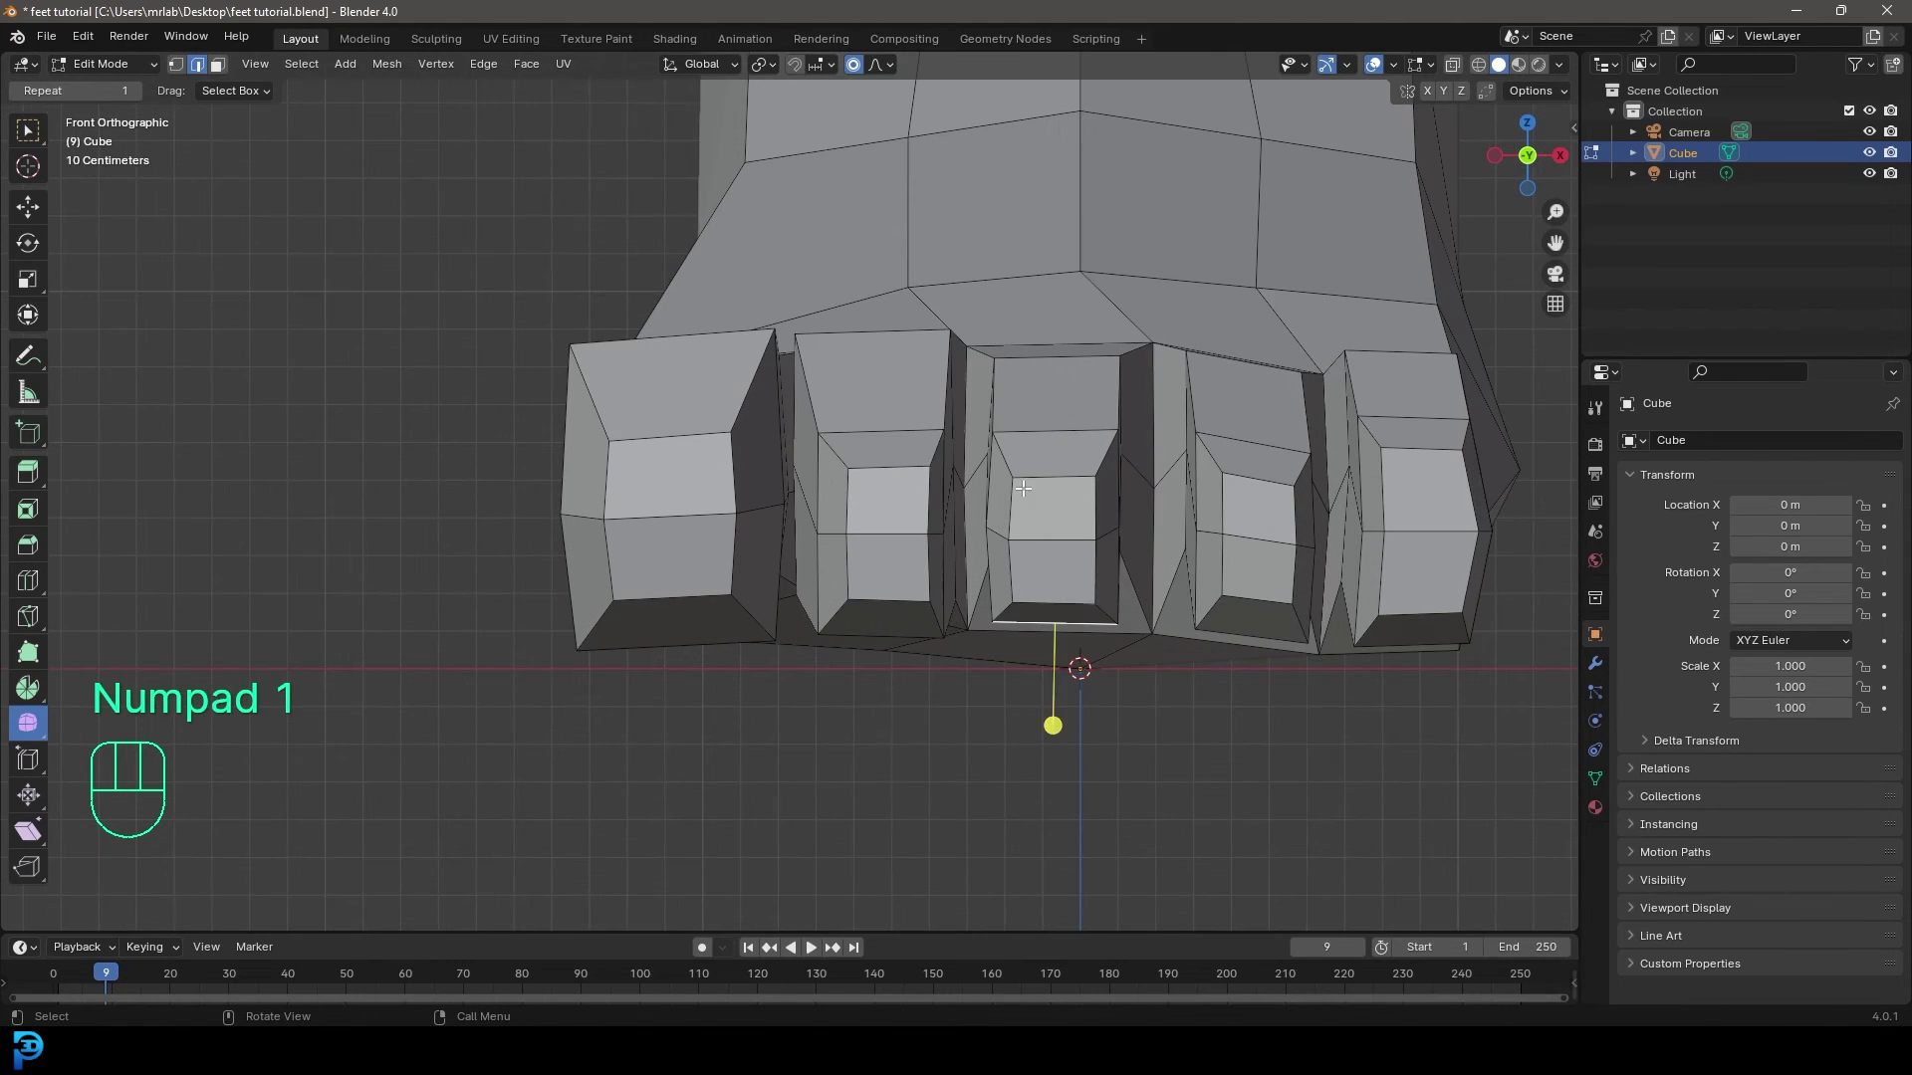
pyautogui.click(1171, 637)
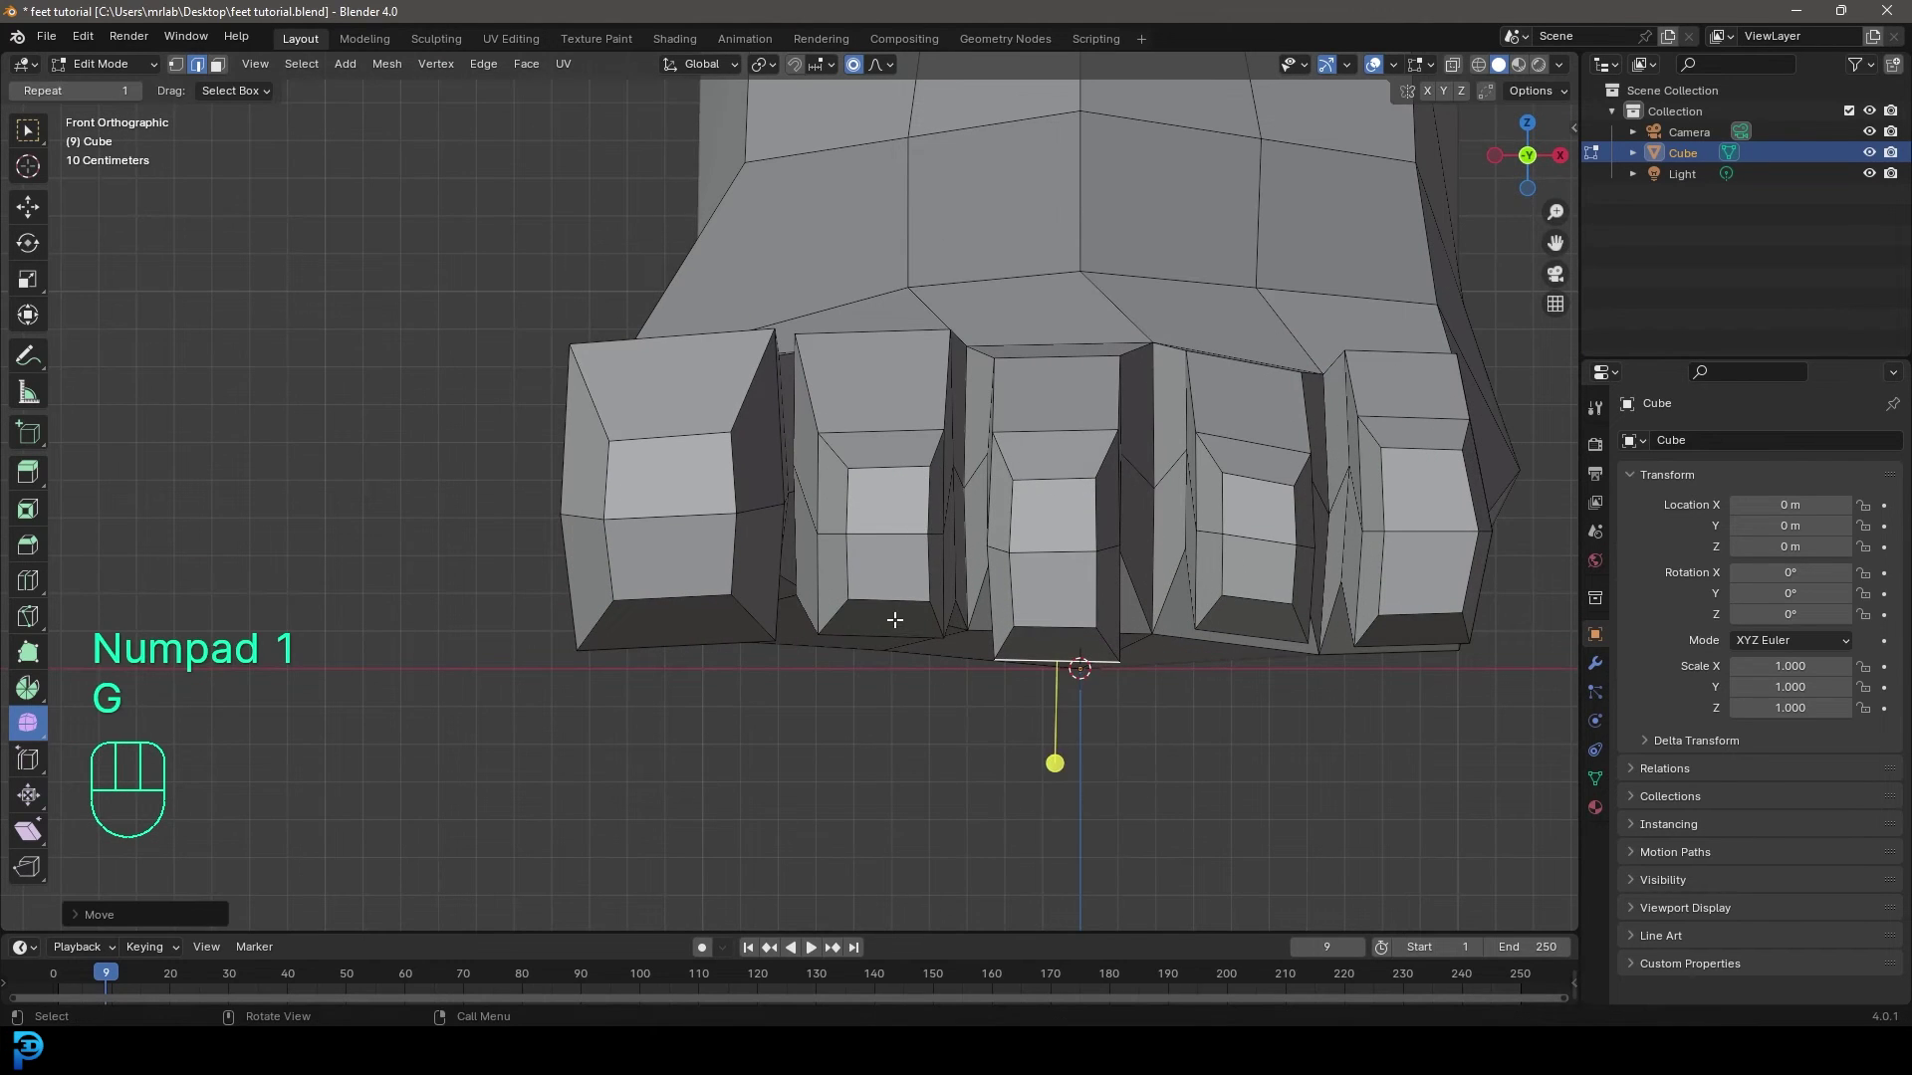
pyautogui.click(881, 652)
pyautogui.press('g')
pyautogui.click(881, 657)
pyautogui.click(692, 642)
pyautogui.press('g')
pyautogui.click(690, 662)
# Lower the bottom edges of the two outermost toes to ground level, rotating the inner one of the two to level it.
pyautogui.click(1249, 635)
pyautogui.press('g')
pyautogui.press('r')
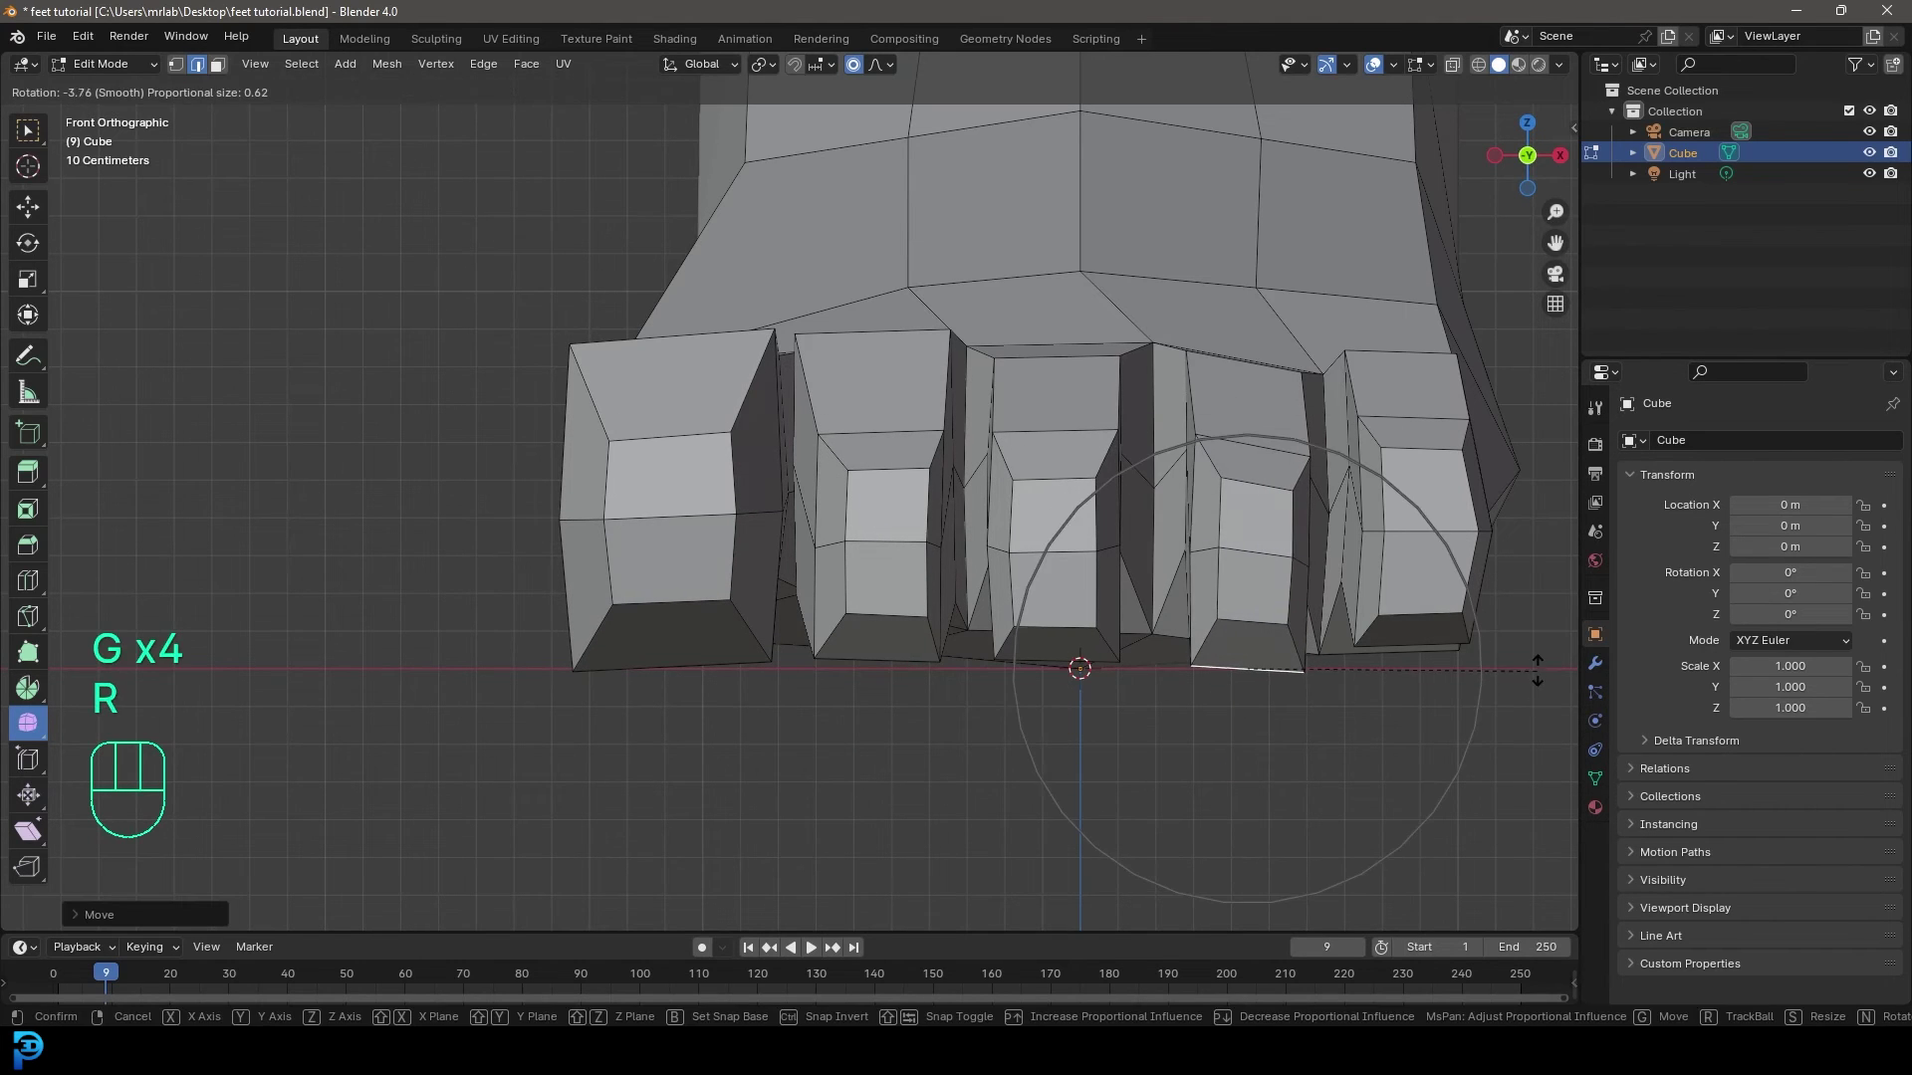
pyautogui.click(1538, 669)
pyautogui.press('g')
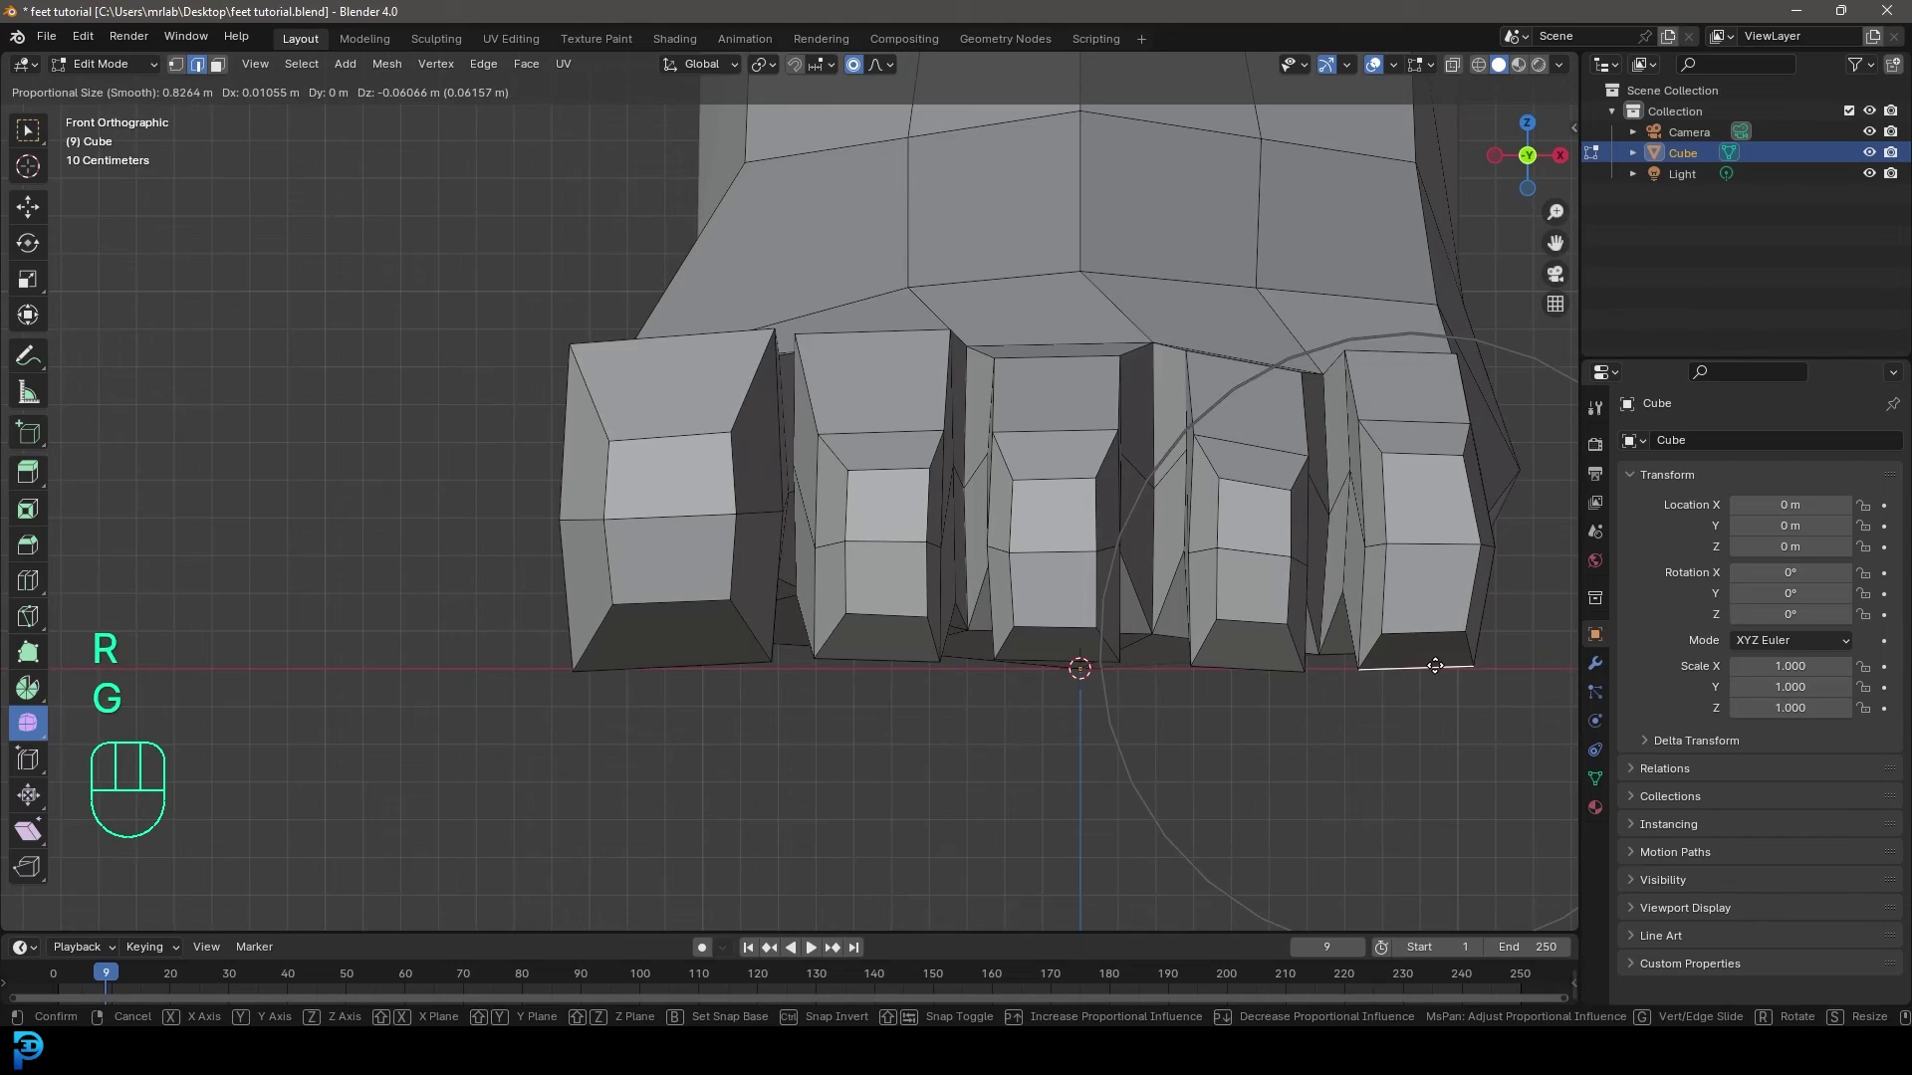
pyautogui.click(1435, 666)
# In top view, move the foot's outer side edge and the edge beside the little toe's base slightly outward.
pyautogui.scroll(-5, 1075, 452)
pyautogui.moveTo(1076, 452); pyautogui.dragTo(967, 465, button='middle')
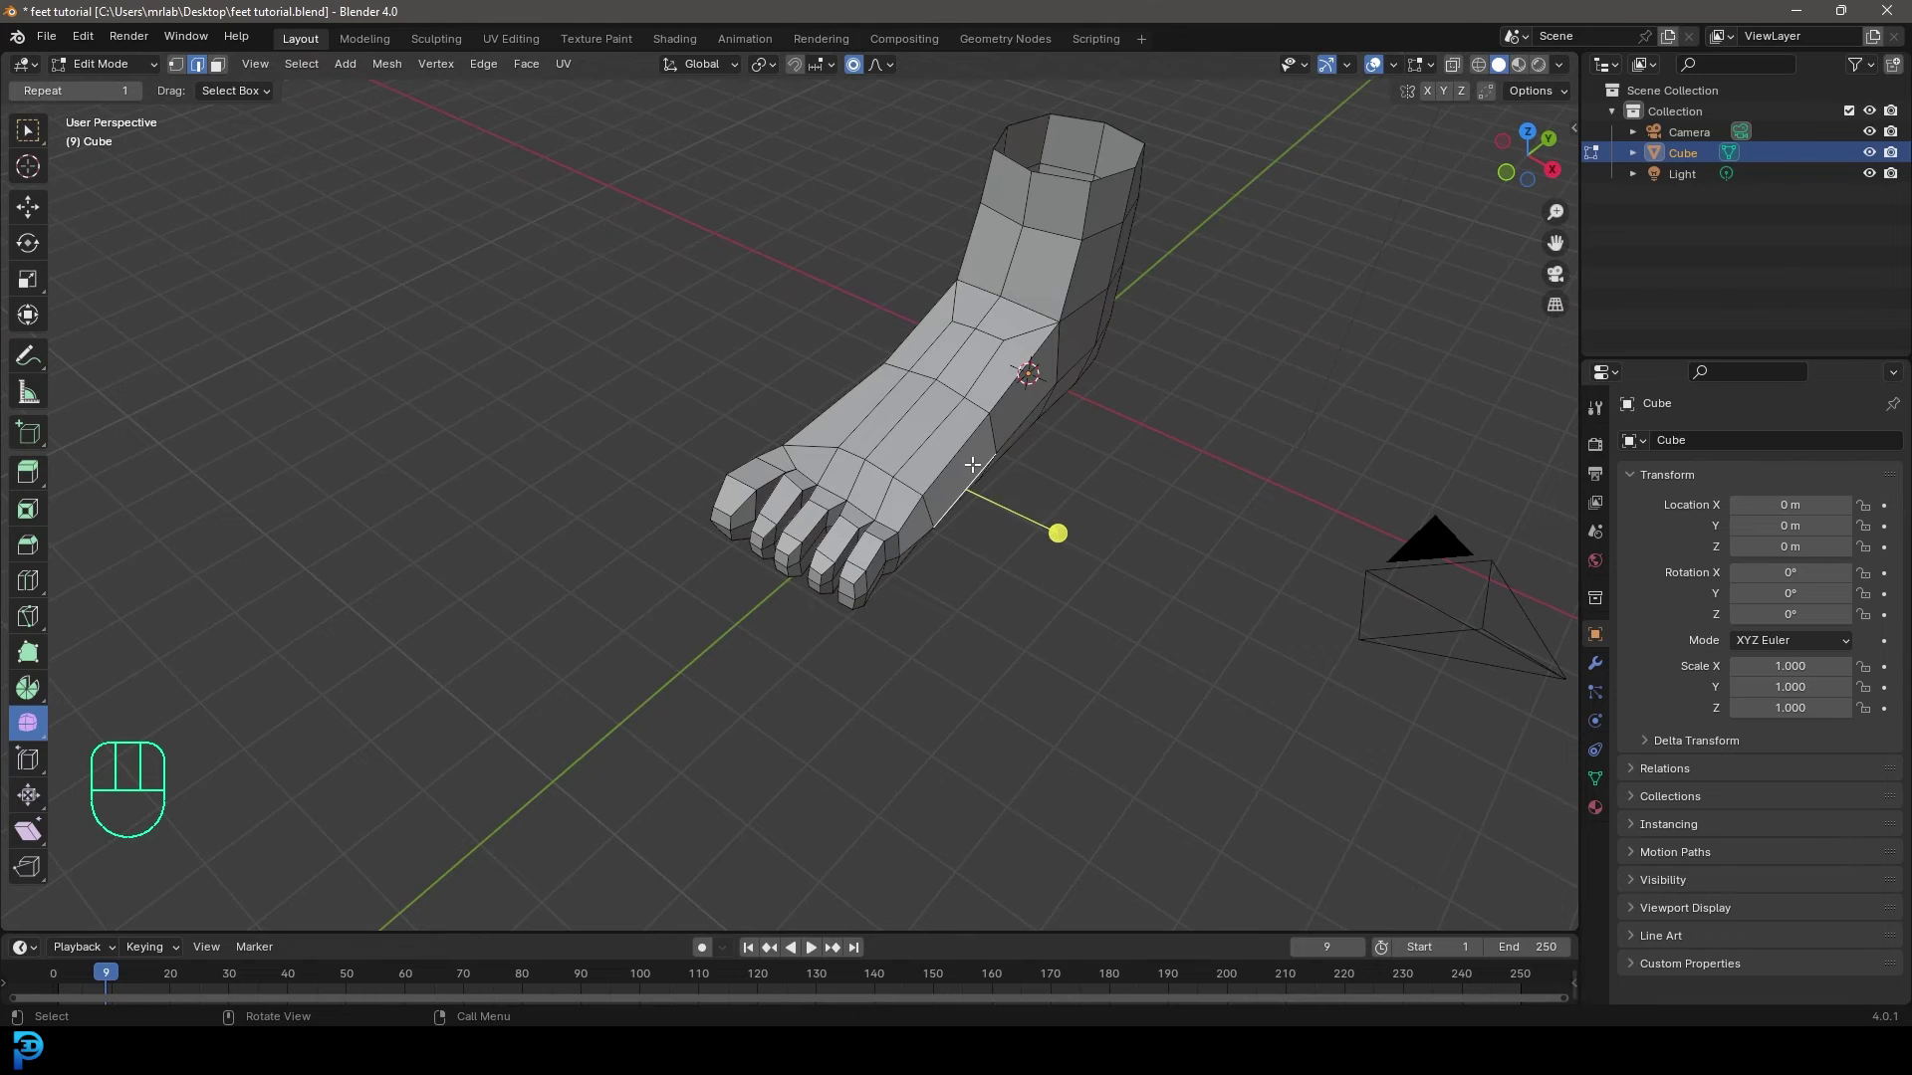
pyautogui.press('KP_7')
pyautogui.keyDown('shift'); pyautogui.moveTo(936, 390); pyautogui.dragTo(982, 525, button='middle'); pyautogui.keyUp('shift')
pyautogui.scroll(2, 982, 525)
pyautogui.press('g')
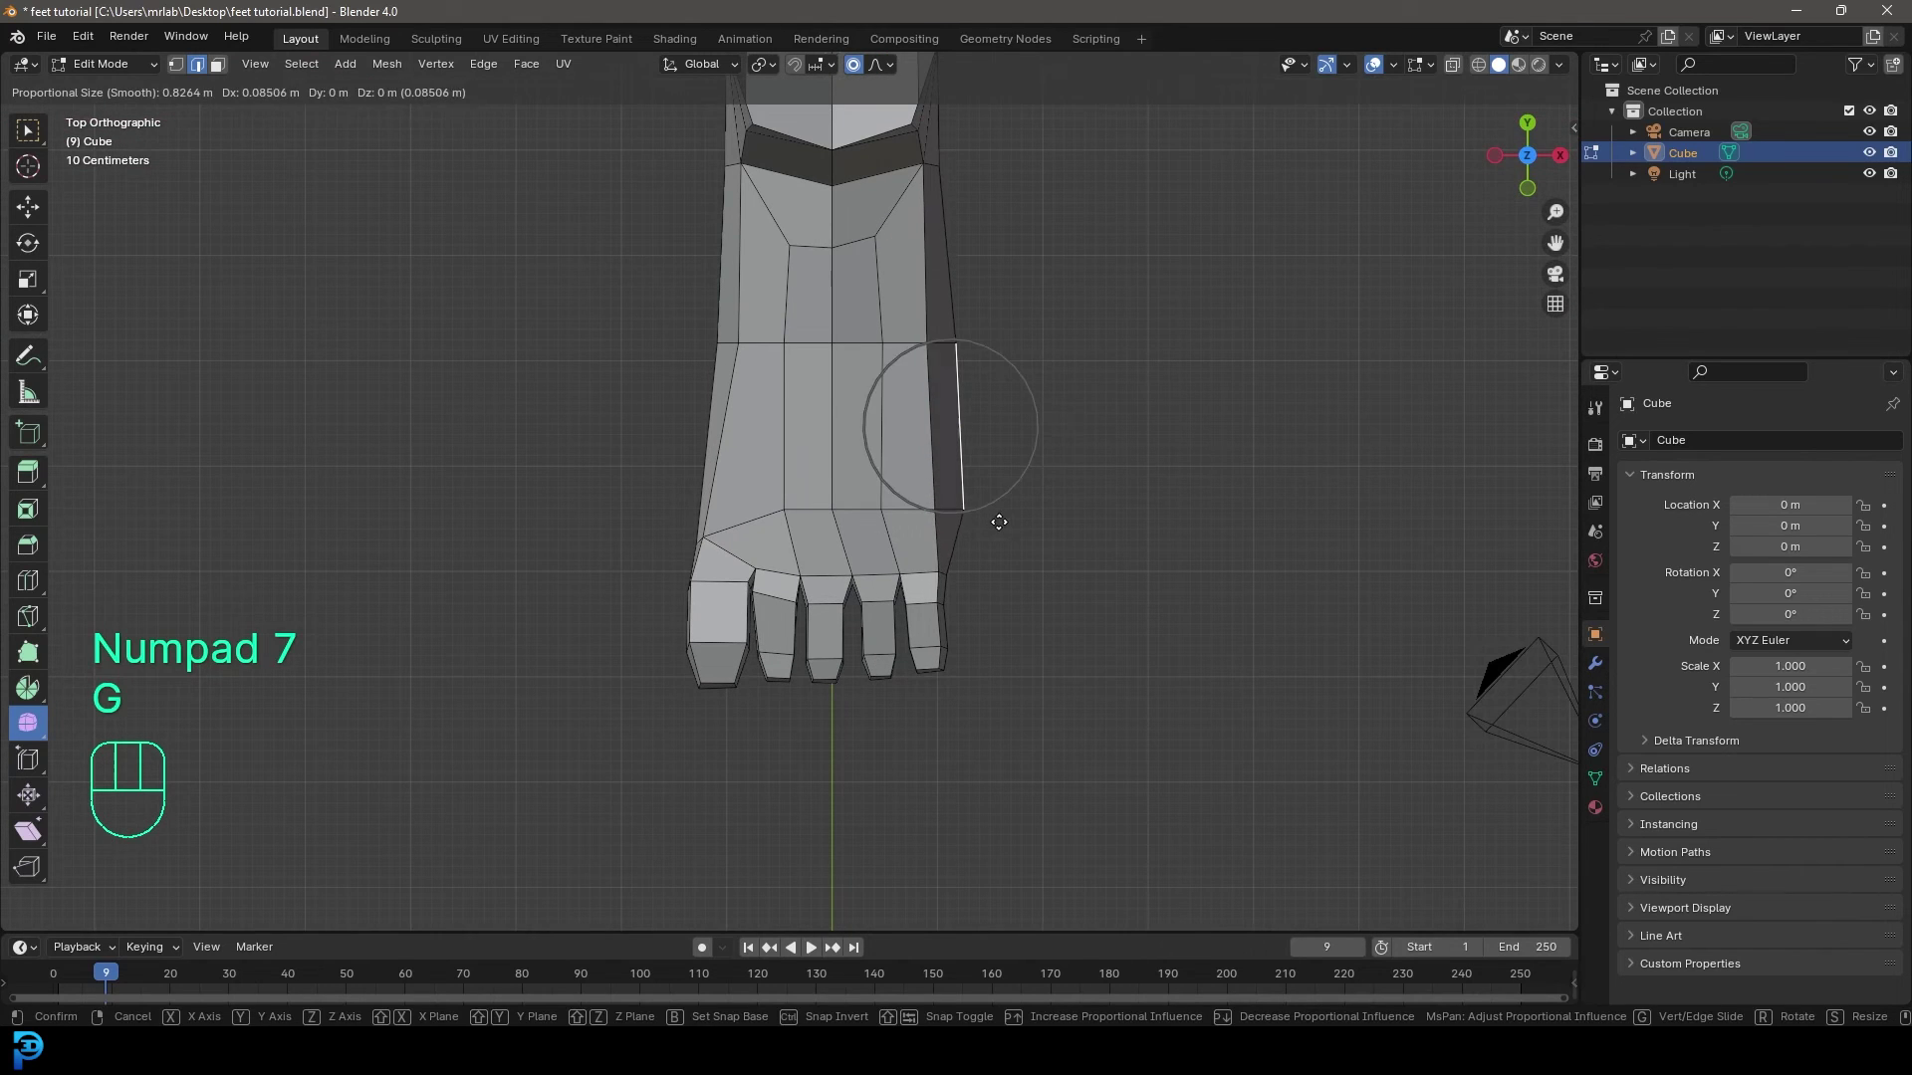
pyautogui.click(993, 521)
pyautogui.click(953, 586)
pyautogui.press('g')
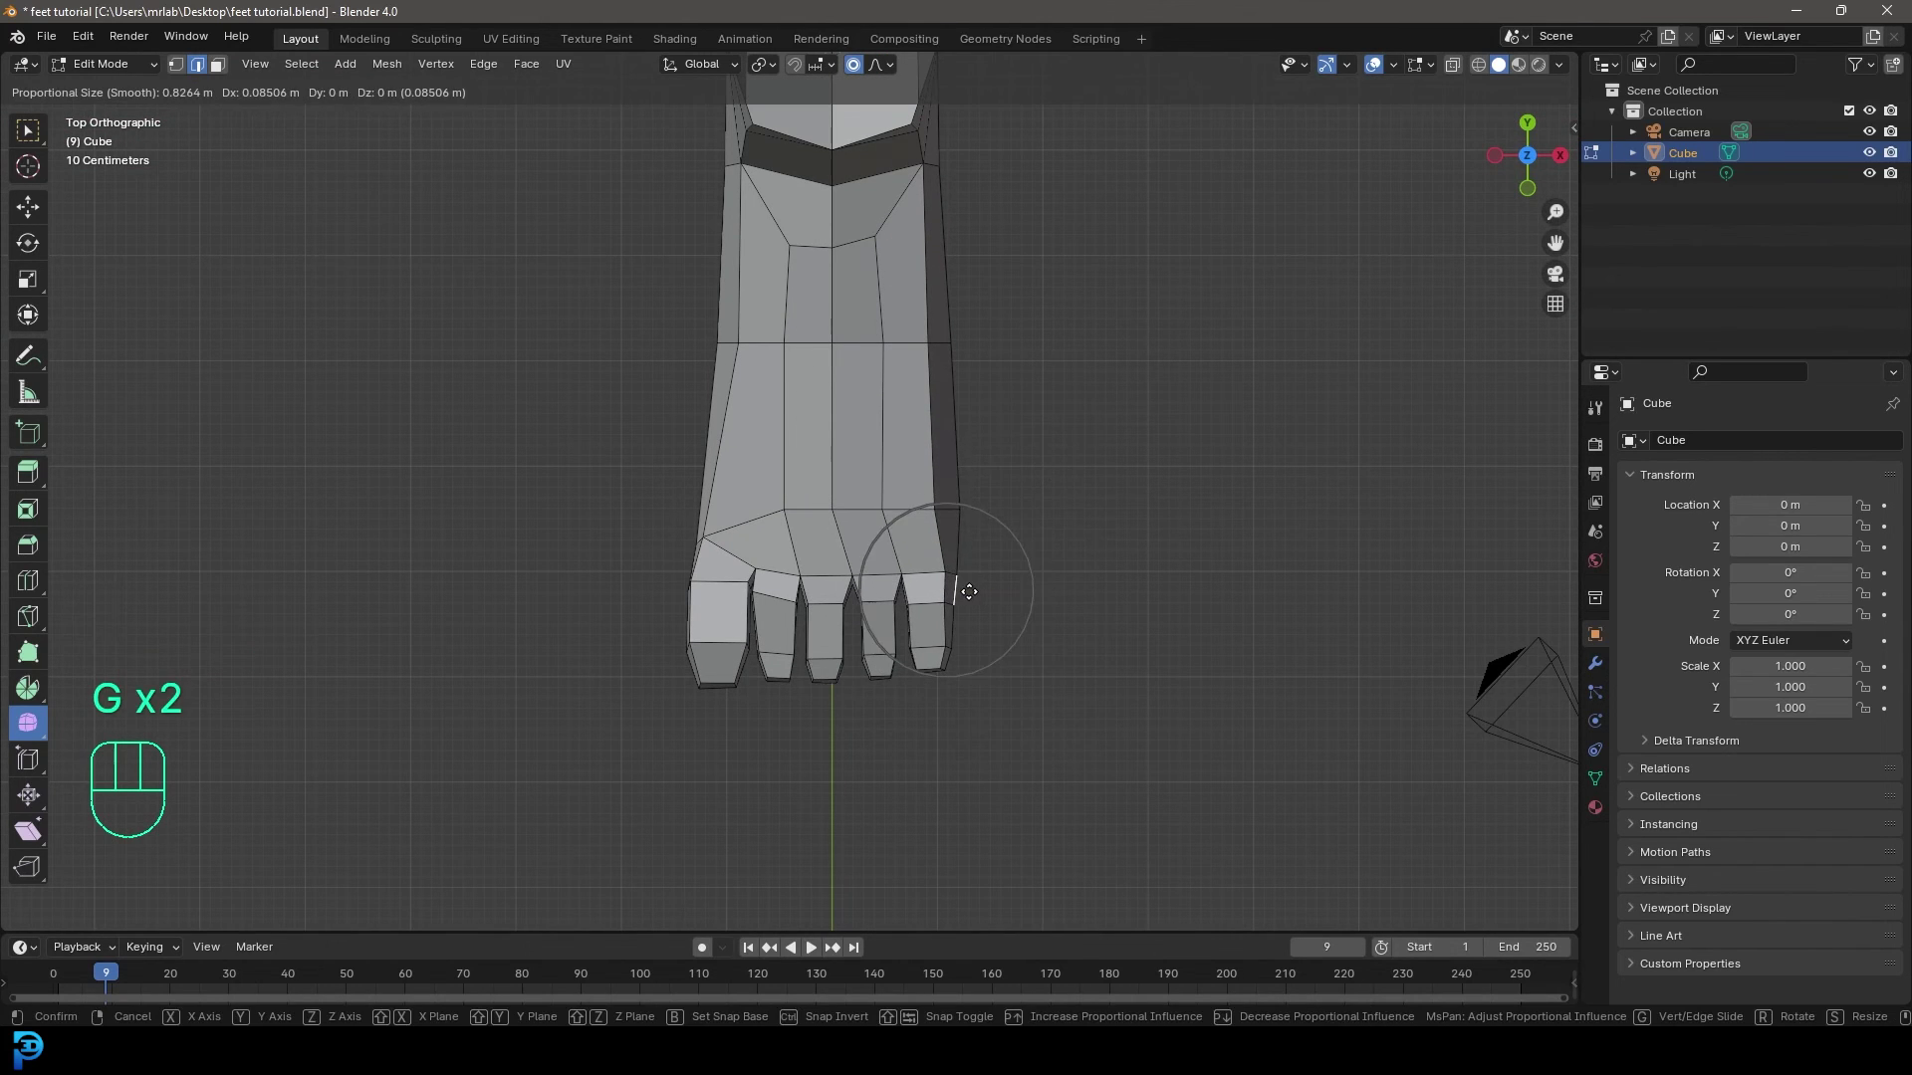
pyautogui.click(966, 592)
# Circle-select the edges along the back of the heel in wireframe right side view and reshape the heel, then return to solid shading.
pyautogui.scroll(-4, 822, 488)
pyautogui.keyDown('shift'); pyautogui.moveTo(806, 406); pyautogui.dragTo(817, 463, button='middle'); pyautogui.keyUp('shift')
pyautogui.moveTo(818, 498); pyautogui.dragTo(896, 441, button='middle')
pyautogui.hotkey('alt', 'a')
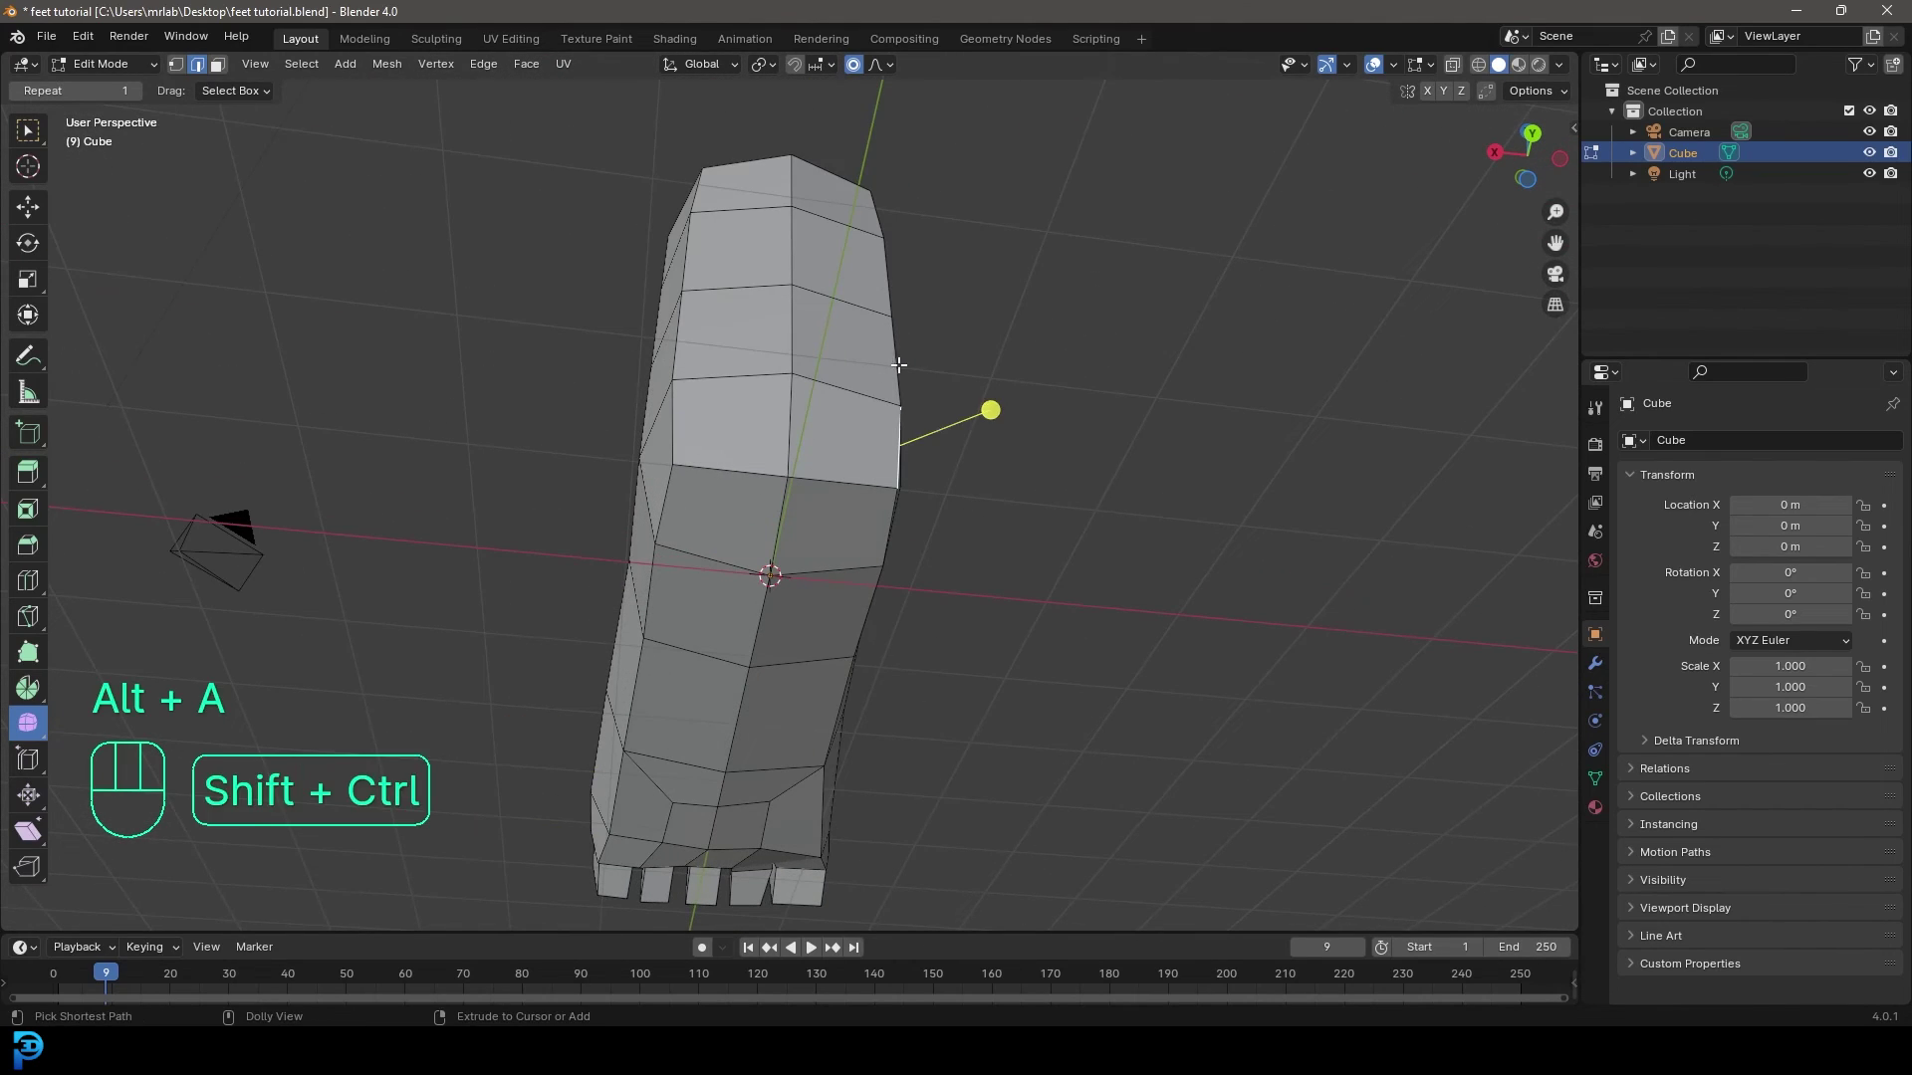
pyautogui.moveTo(882, 267)
pyautogui.mouseDown(button='middle')
pyautogui.moveTo(904, 422)
pyautogui.moveTo(790, 452)
pyautogui.moveTo(703, 360)
pyautogui.moveTo(708, 510)
pyautogui.mouseUp(button='middle')
pyautogui.press('z')
pyautogui.click(657, 489)
pyautogui.press('KP_3')
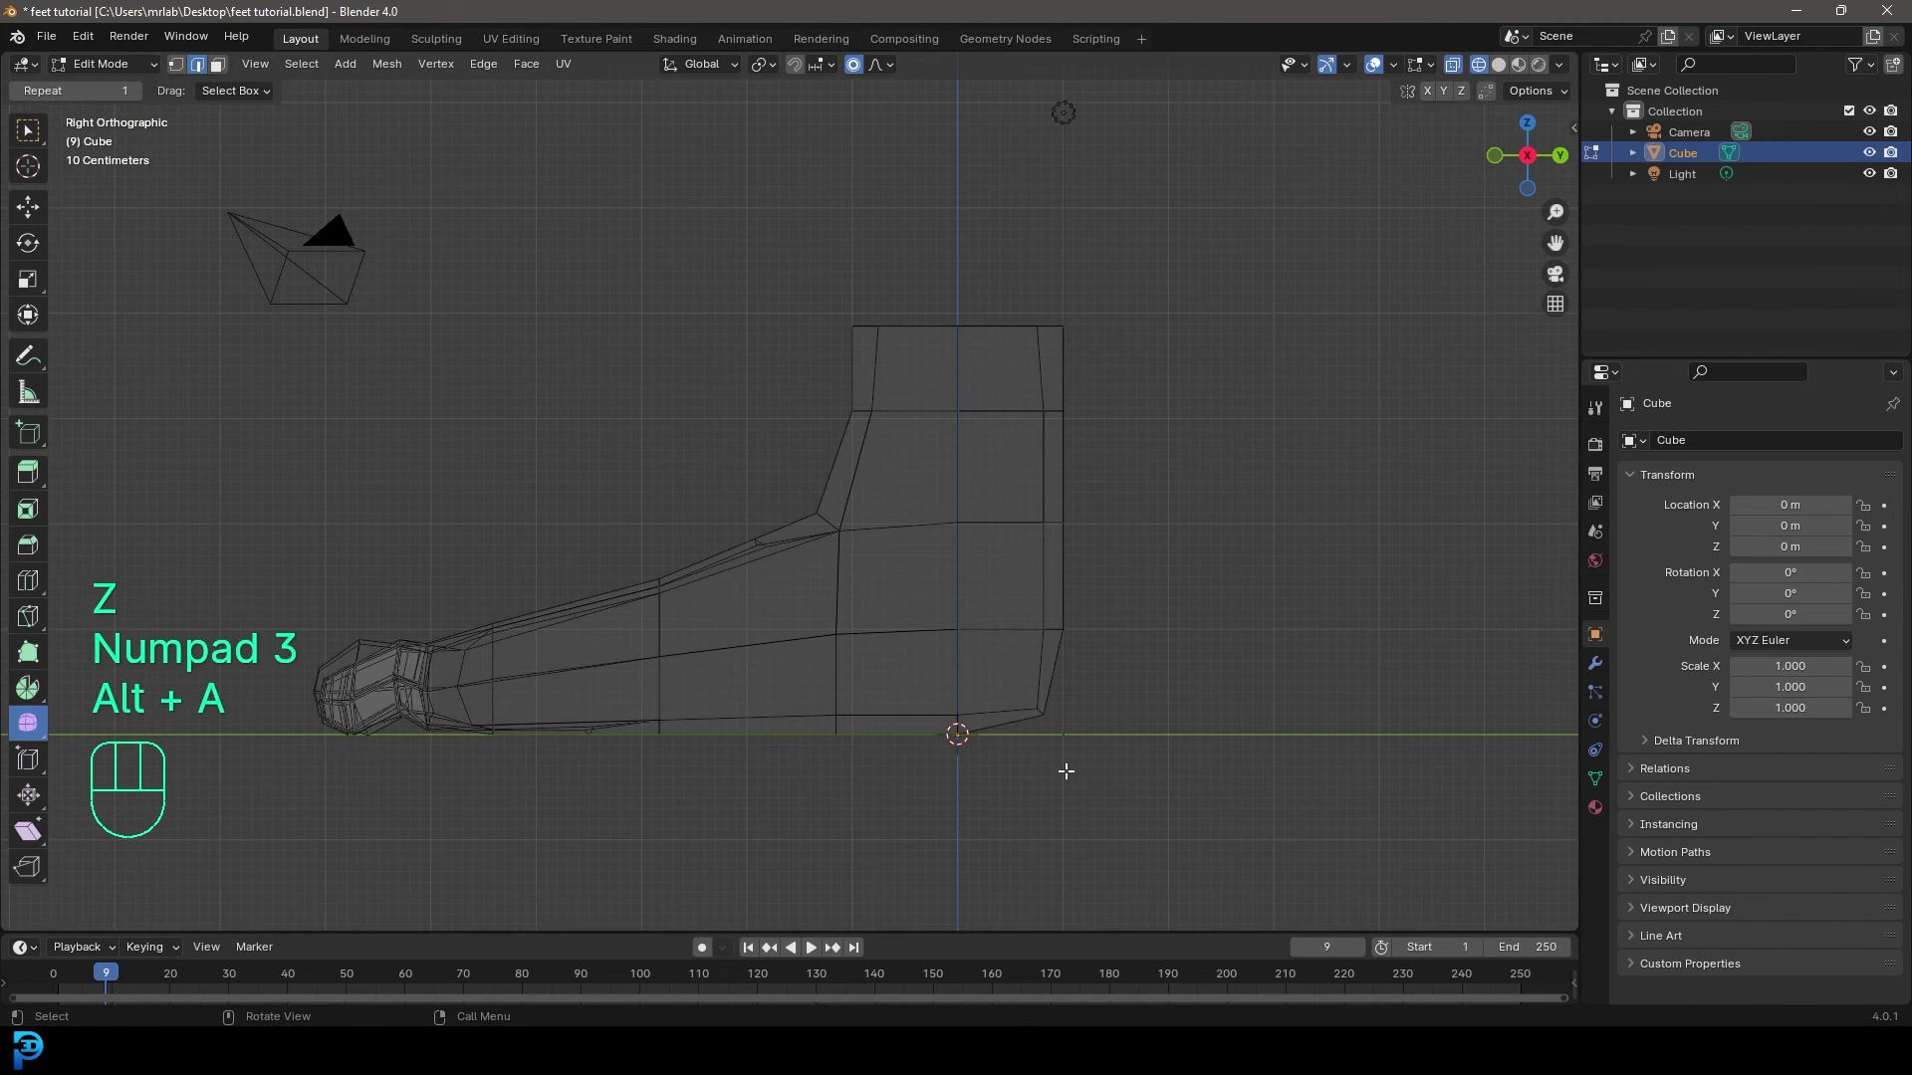
pyautogui.press('c')
pyautogui.moveTo(1048, 692); pyautogui.dragTo(1053, 621)
pyautogui.moveTo(1061, 514)
pyautogui.mouseDown()
pyautogui.moveTo(952, 794)
pyautogui.moveTo(1030, 524)
pyautogui.mouseUp()
pyautogui.rightClick(1030, 523)
pyautogui.moveTo(1066, 659)
pyautogui.mouseDown()
pyautogui.moveTo(1262, 718)
pyautogui.moveTo(1221, 627)
pyautogui.mouseUp()
pyautogui.press('z')
pyautogui.moveTo(1305, 593)
pyautogui.mouseDown(button='middle')
pyautogui.moveTo(965, 607)
pyautogui.moveTo(808, 681)
pyautogui.moveTo(1139, 670)
pyautogui.moveTo(1242, 611)
pyautogui.moveTo(902, 520)
pyautogui.moveTo(804, 574)
pyautogui.moveTo(968, 478)
pyautogui.moveTo(737, 619)
pyautogui.moveTo(723, 663)
pyautogui.mouseUp(button='middle')
# Select the whole foot mesh in Edit Mode, front view, and move it about 3 m along X away from its origin.
pyautogui.press('Tab')
pyautogui.press('KP_1')
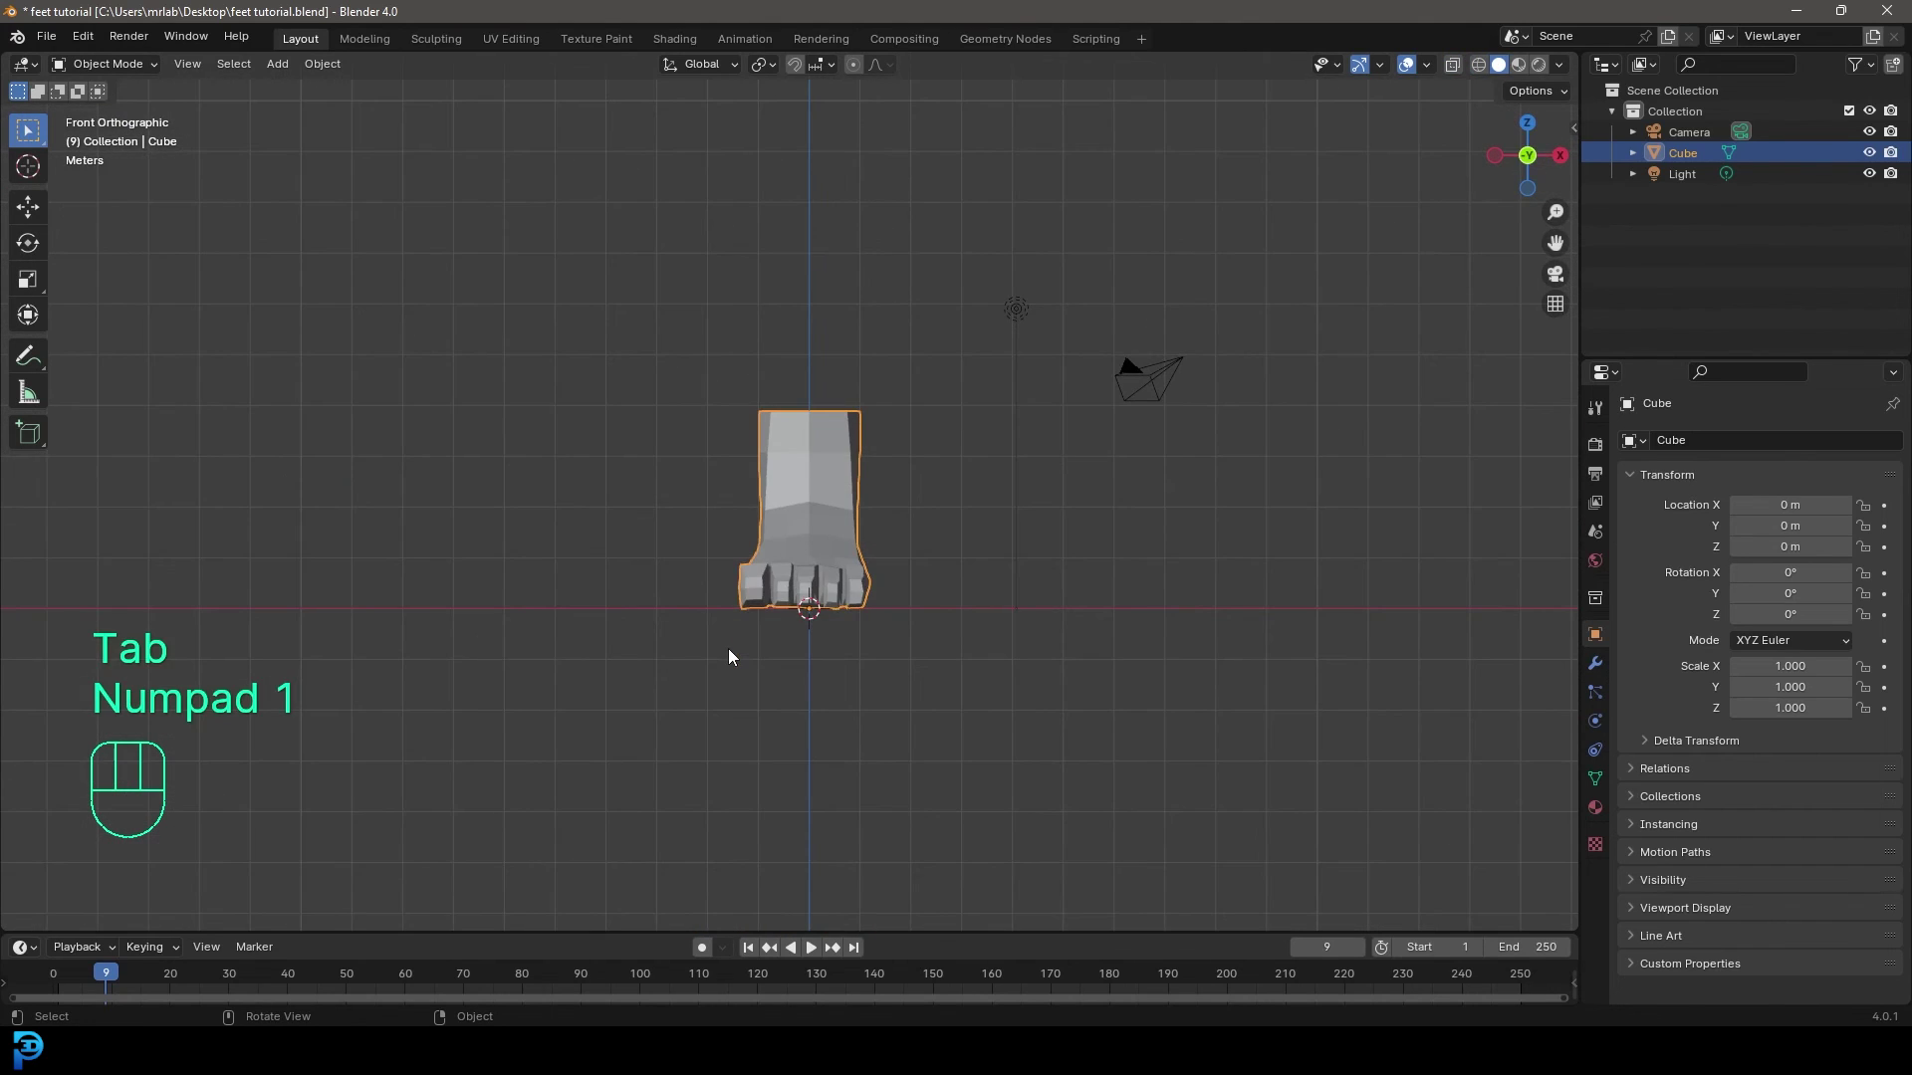
pyautogui.press('Tab')
pyautogui.press('a')
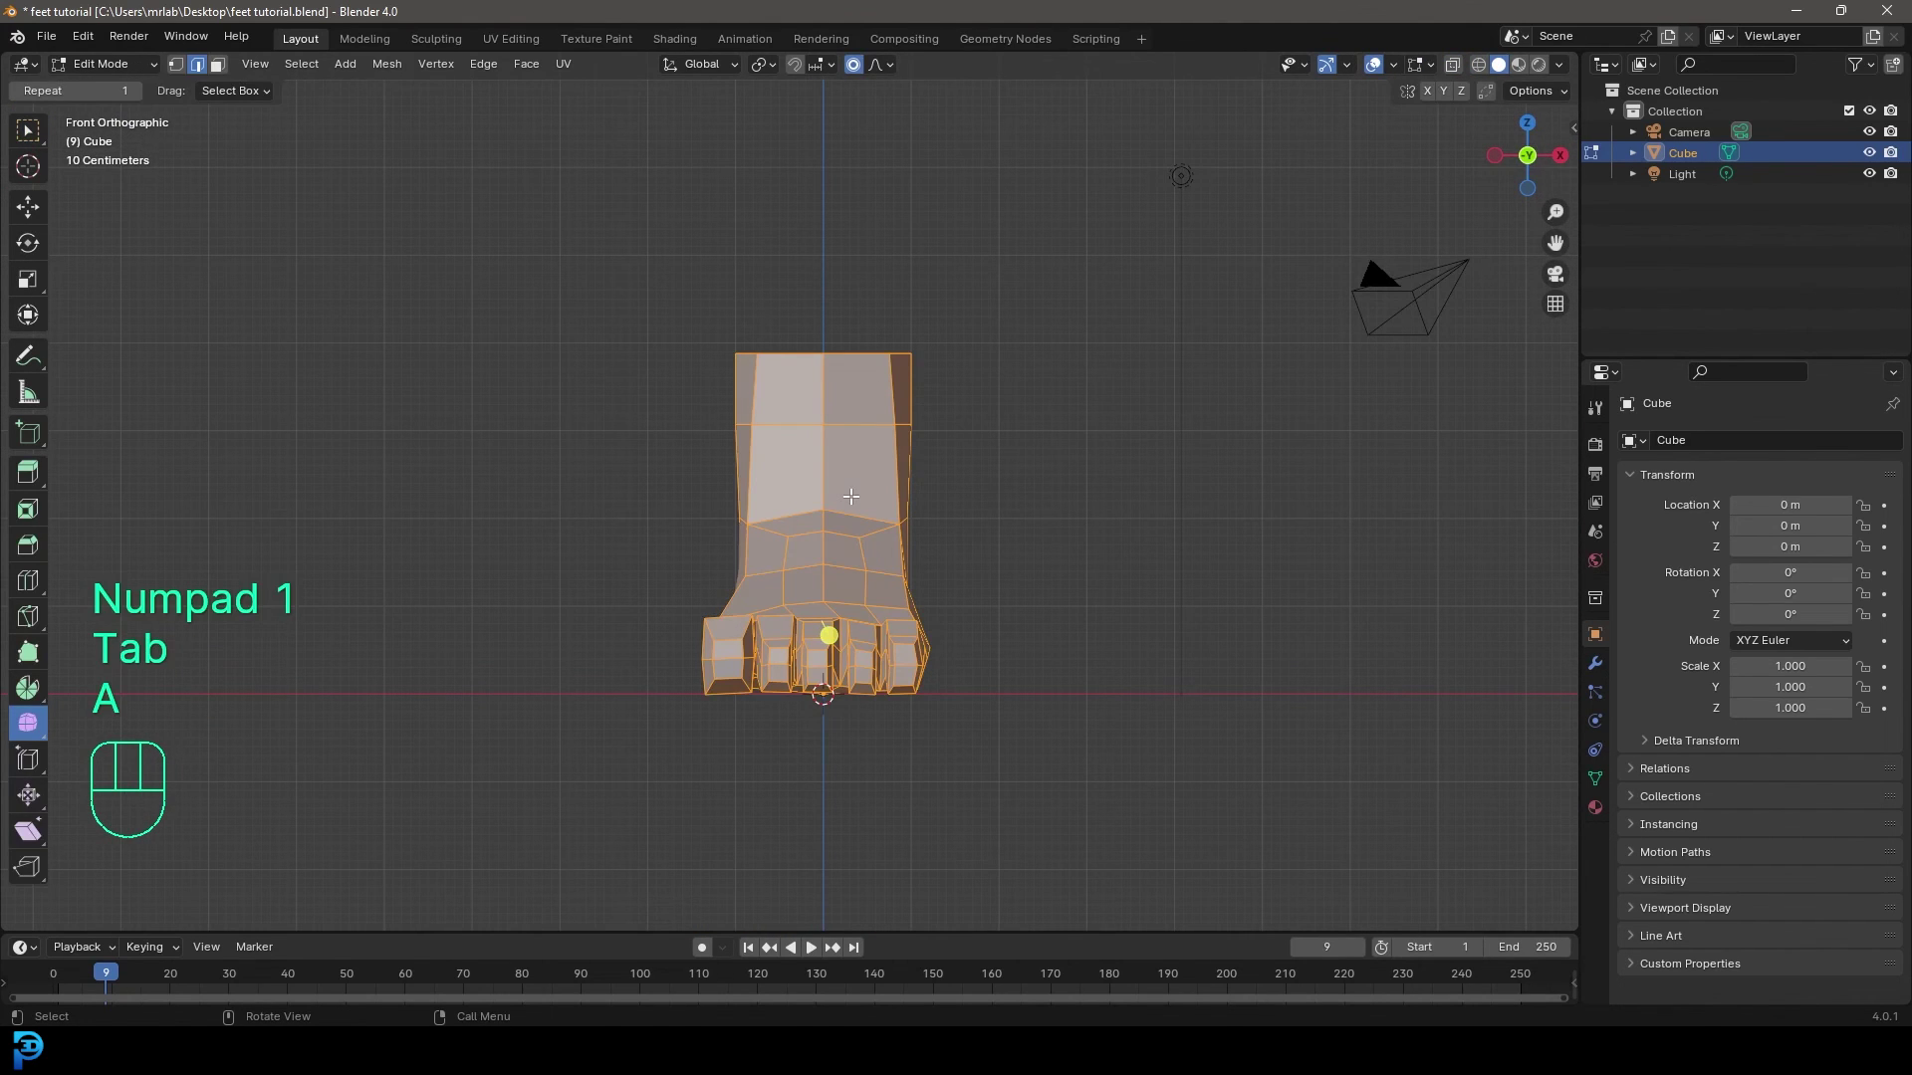
pyautogui.press('g')
pyautogui.press('x')
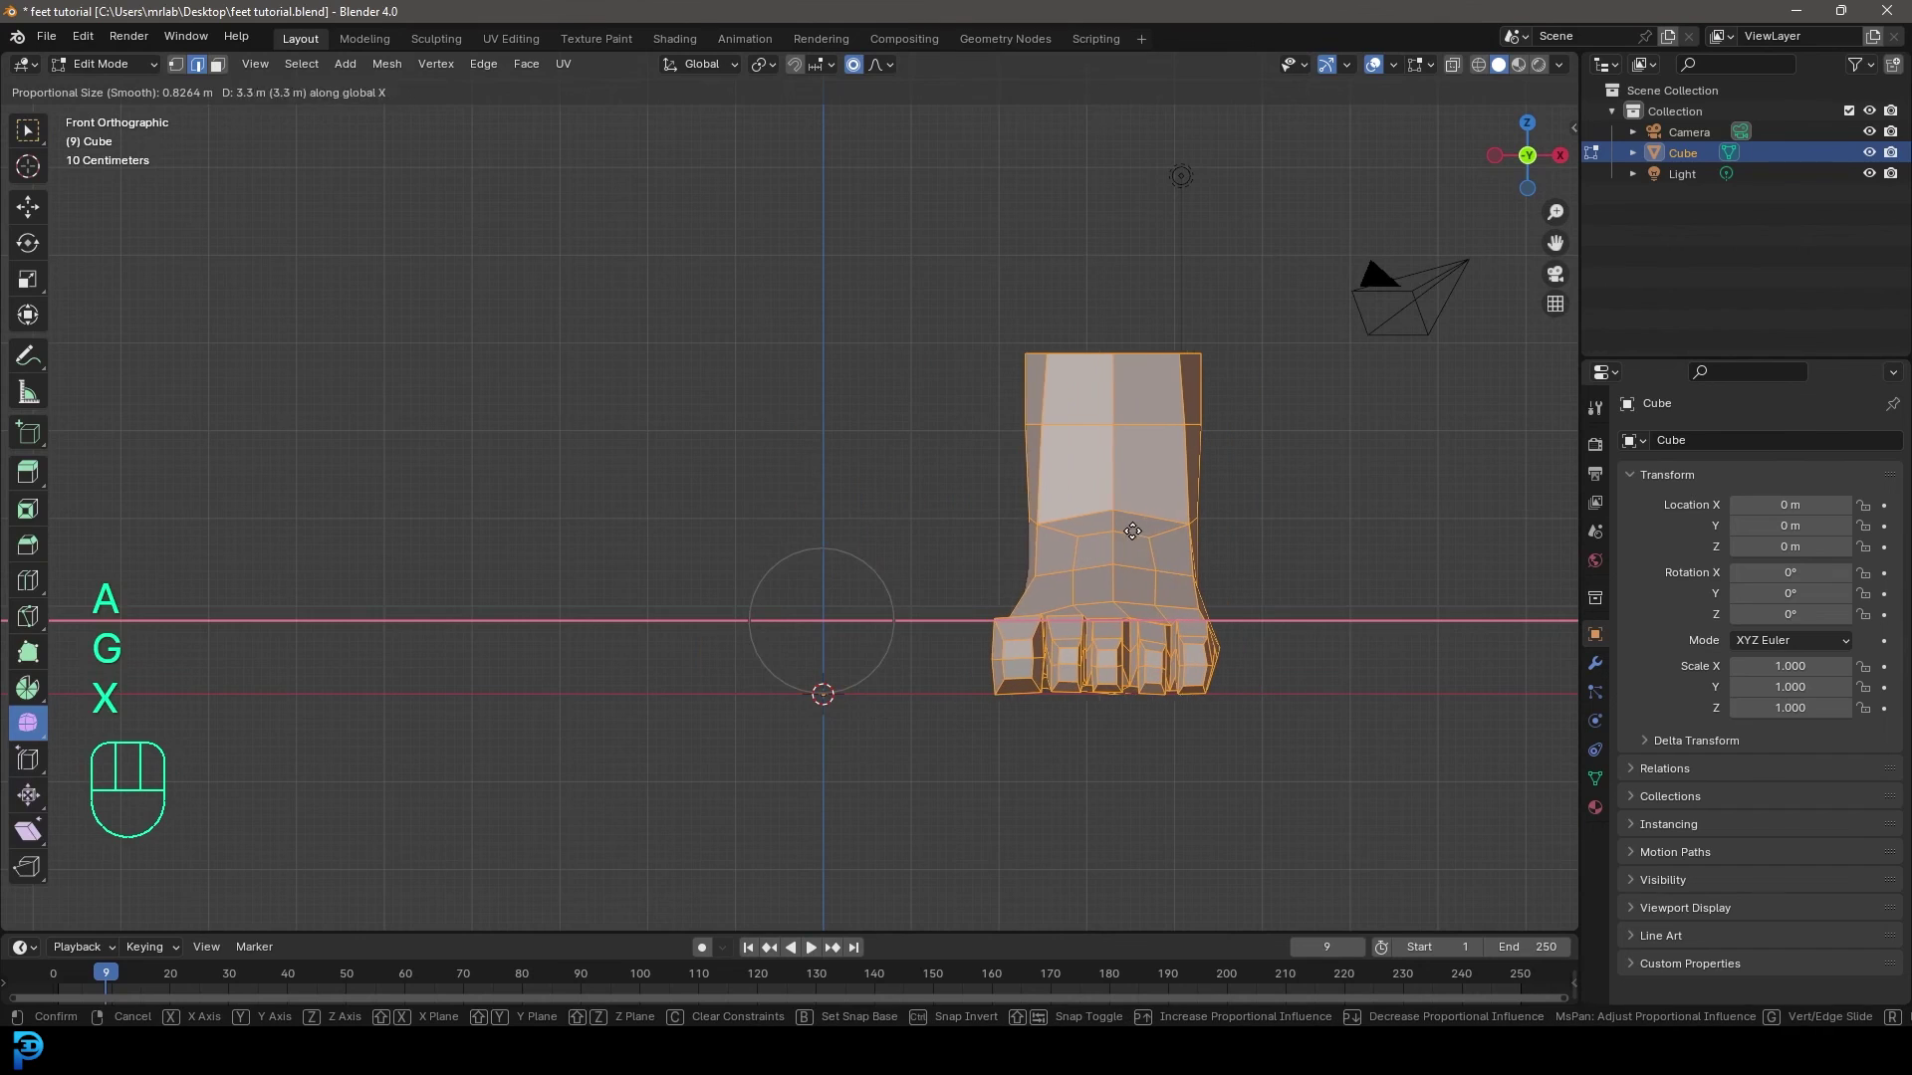
pyautogui.click(1179, 540)
# Add a Mirror modifier on the X axis to the foot to create the opposite foot.
pyautogui.click(1594, 663)
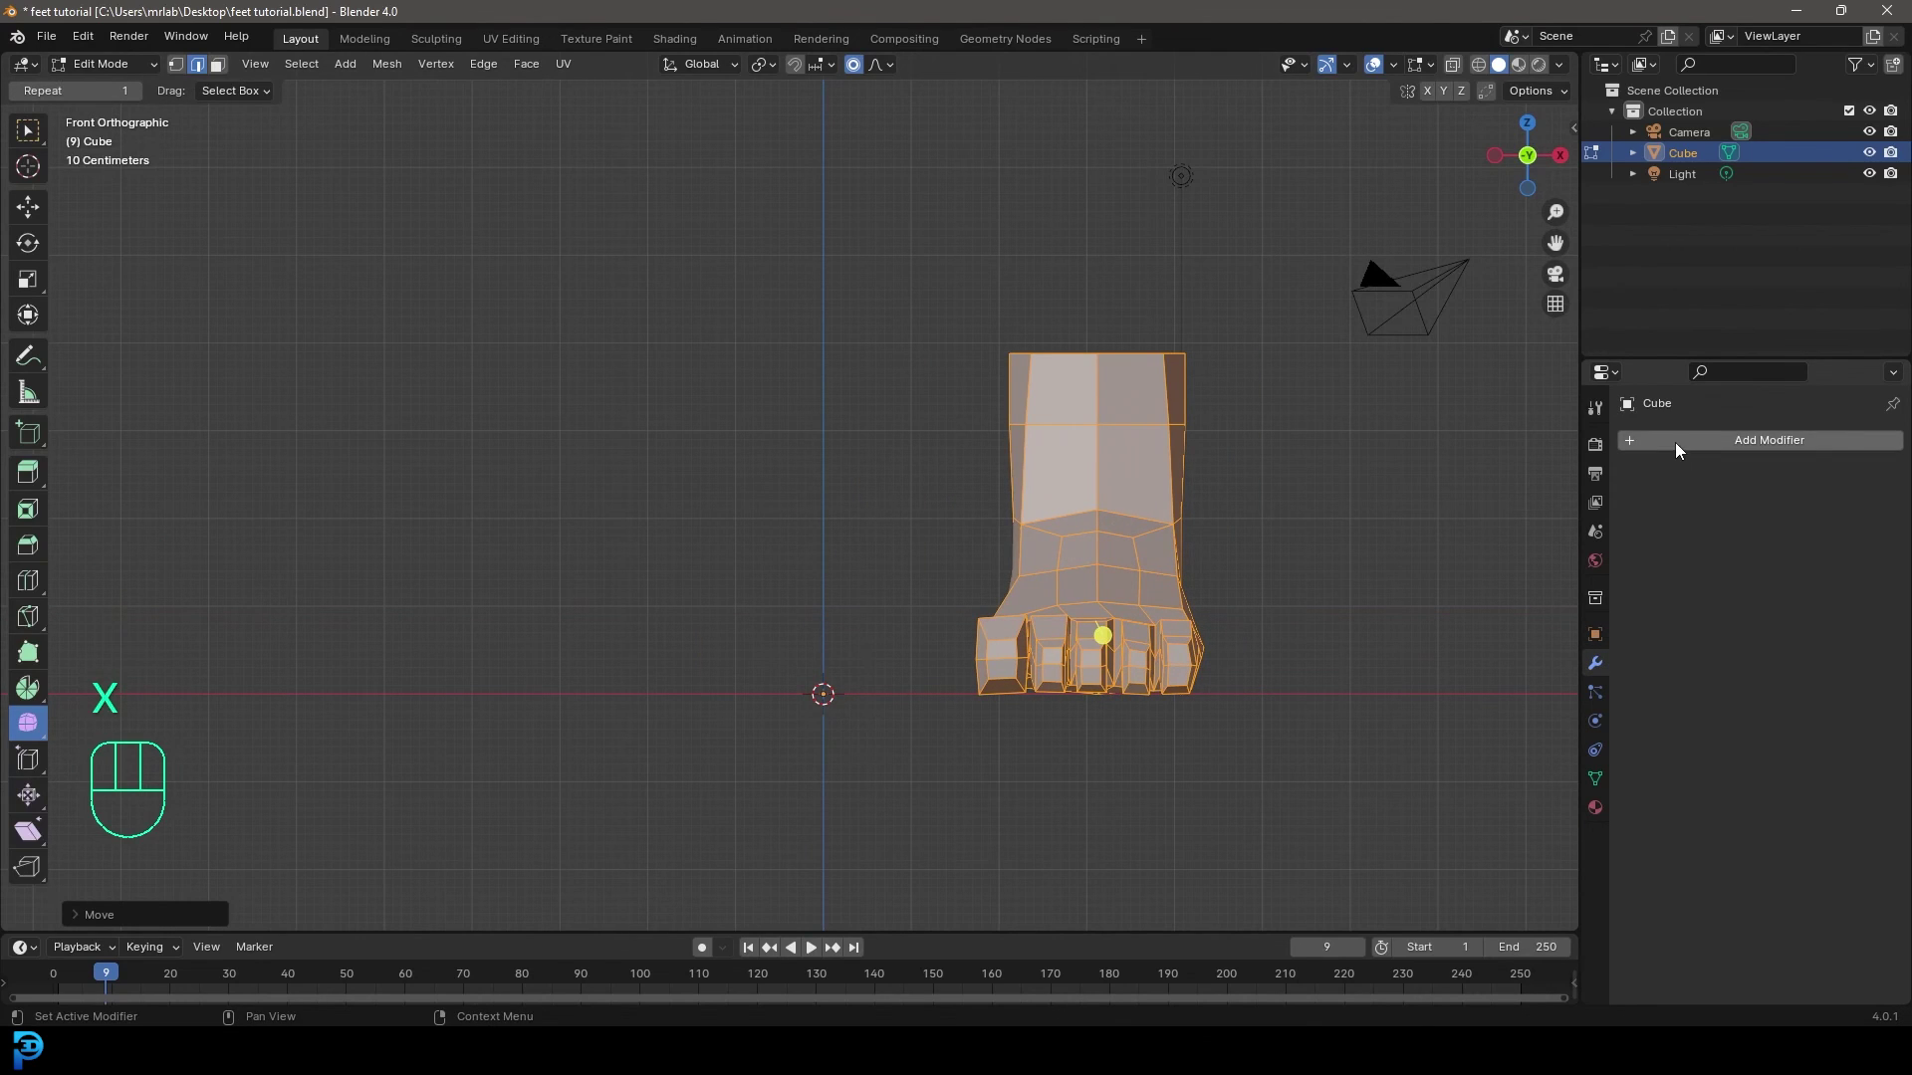
pyautogui.click(1712, 439)
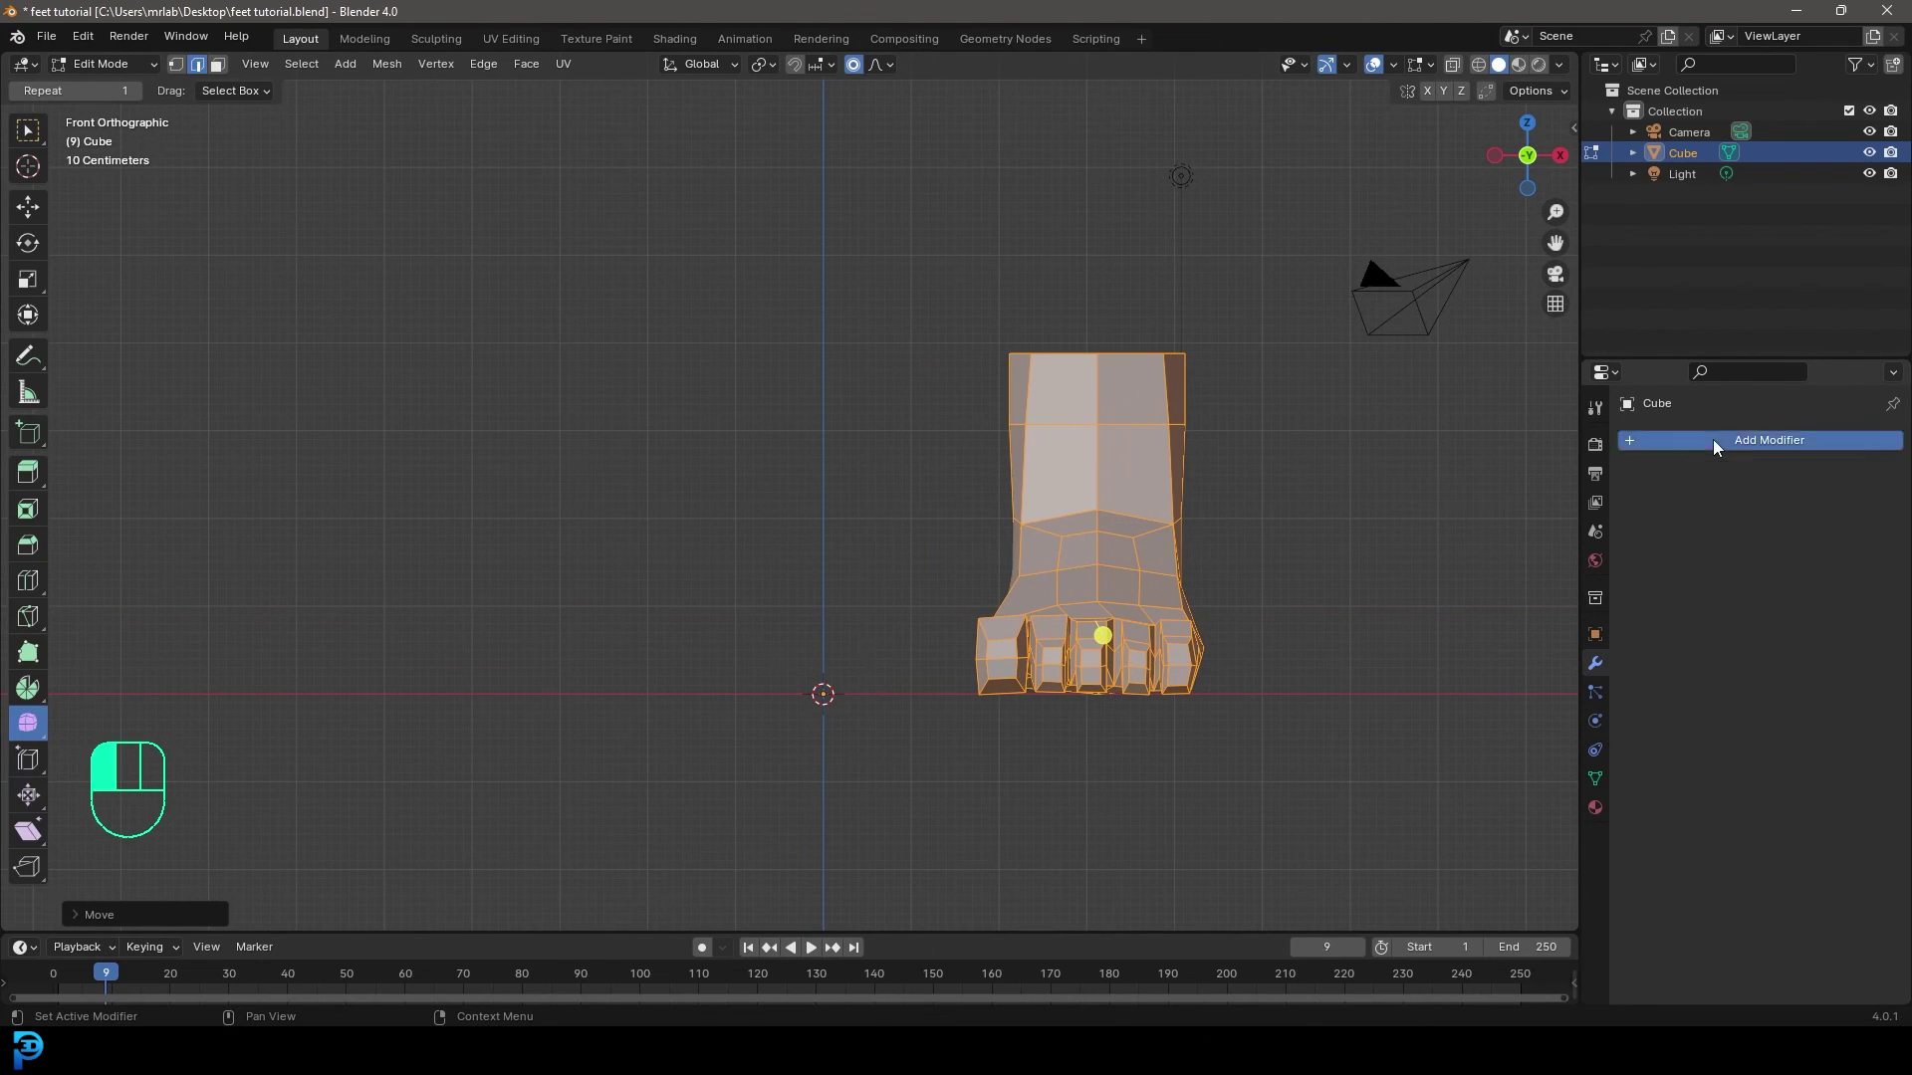
pyautogui.click(1676, 440)
pyautogui.write('mirr')
pyautogui.press('Return')
pyautogui.scroll(-2, 857, 512)
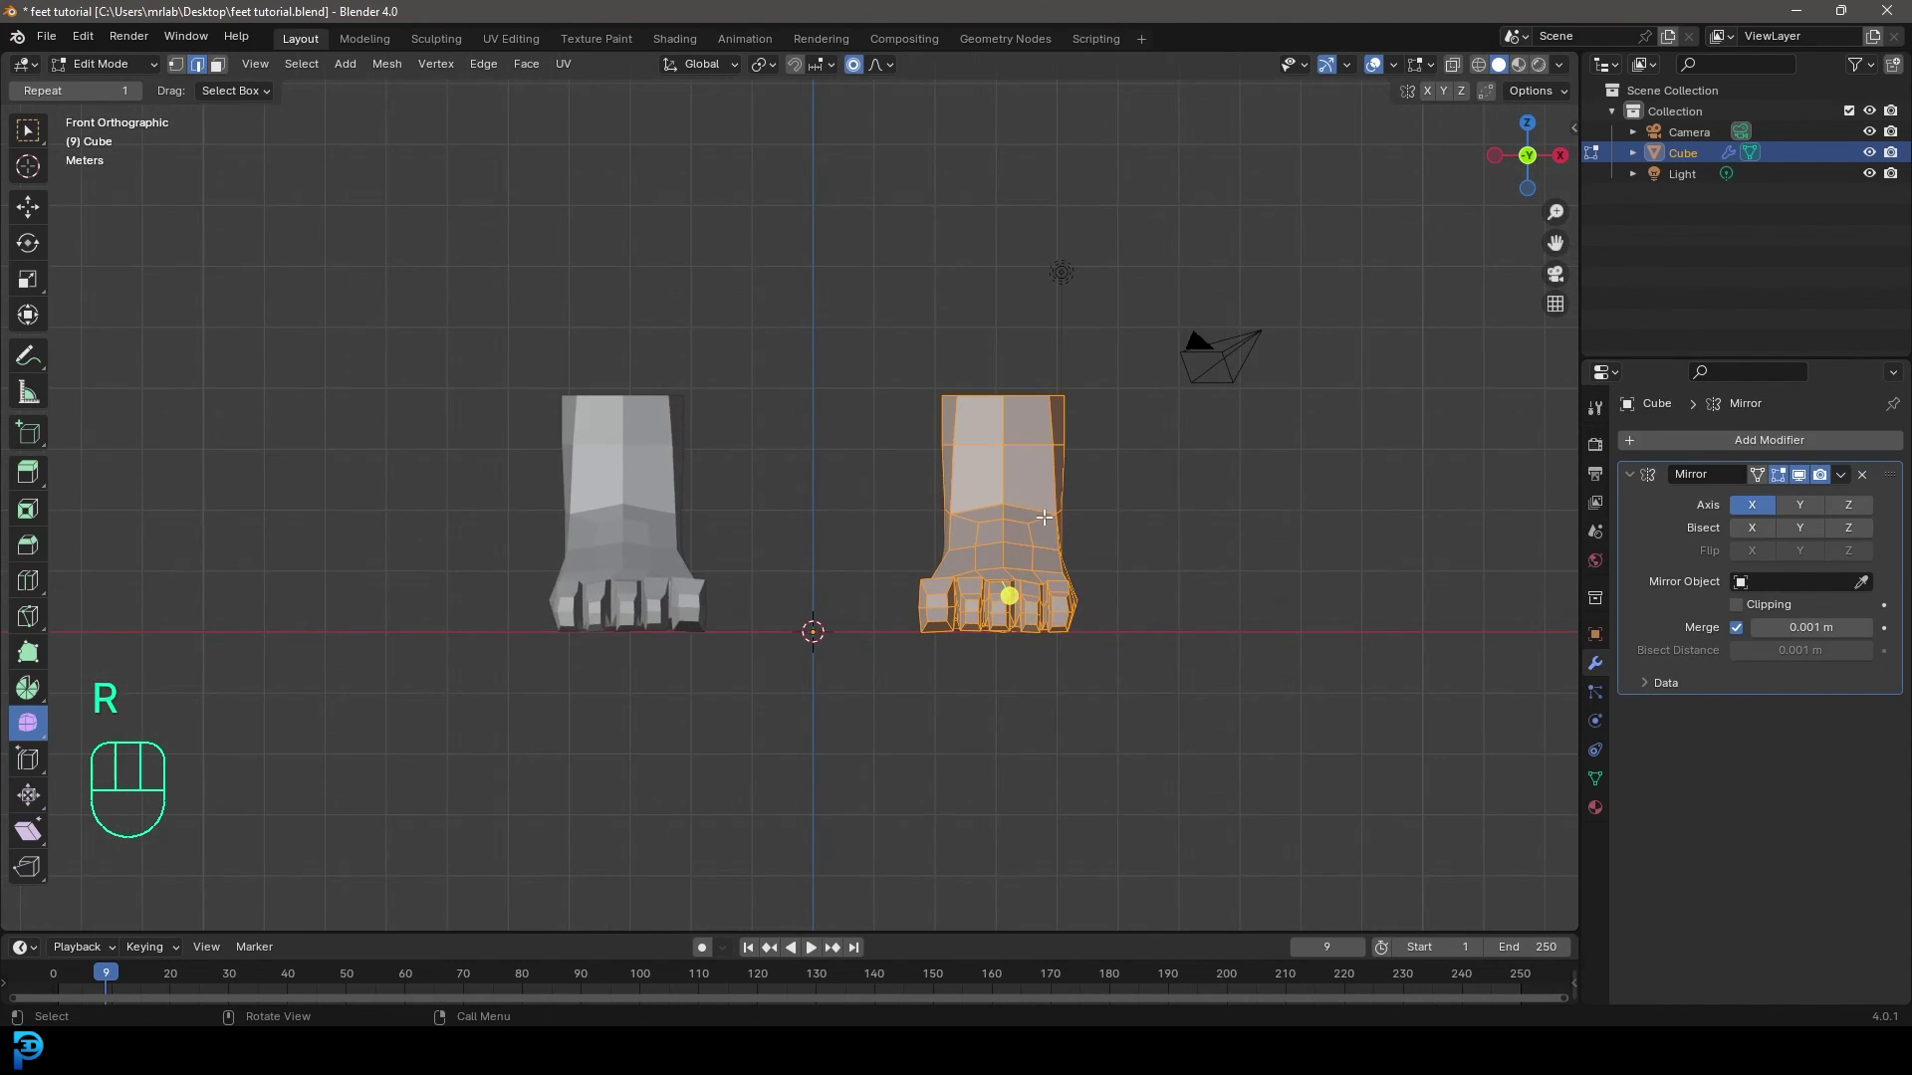
# Move the foot mesh along X toward the centre to bring the two feet closer together.
pyautogui.press('g')
pyautogui.press('x')
pyautogui.click(946, 597)
pyautogui.moveTo(945, 598); pyautogui.dragTo(703, 591, button='middle')
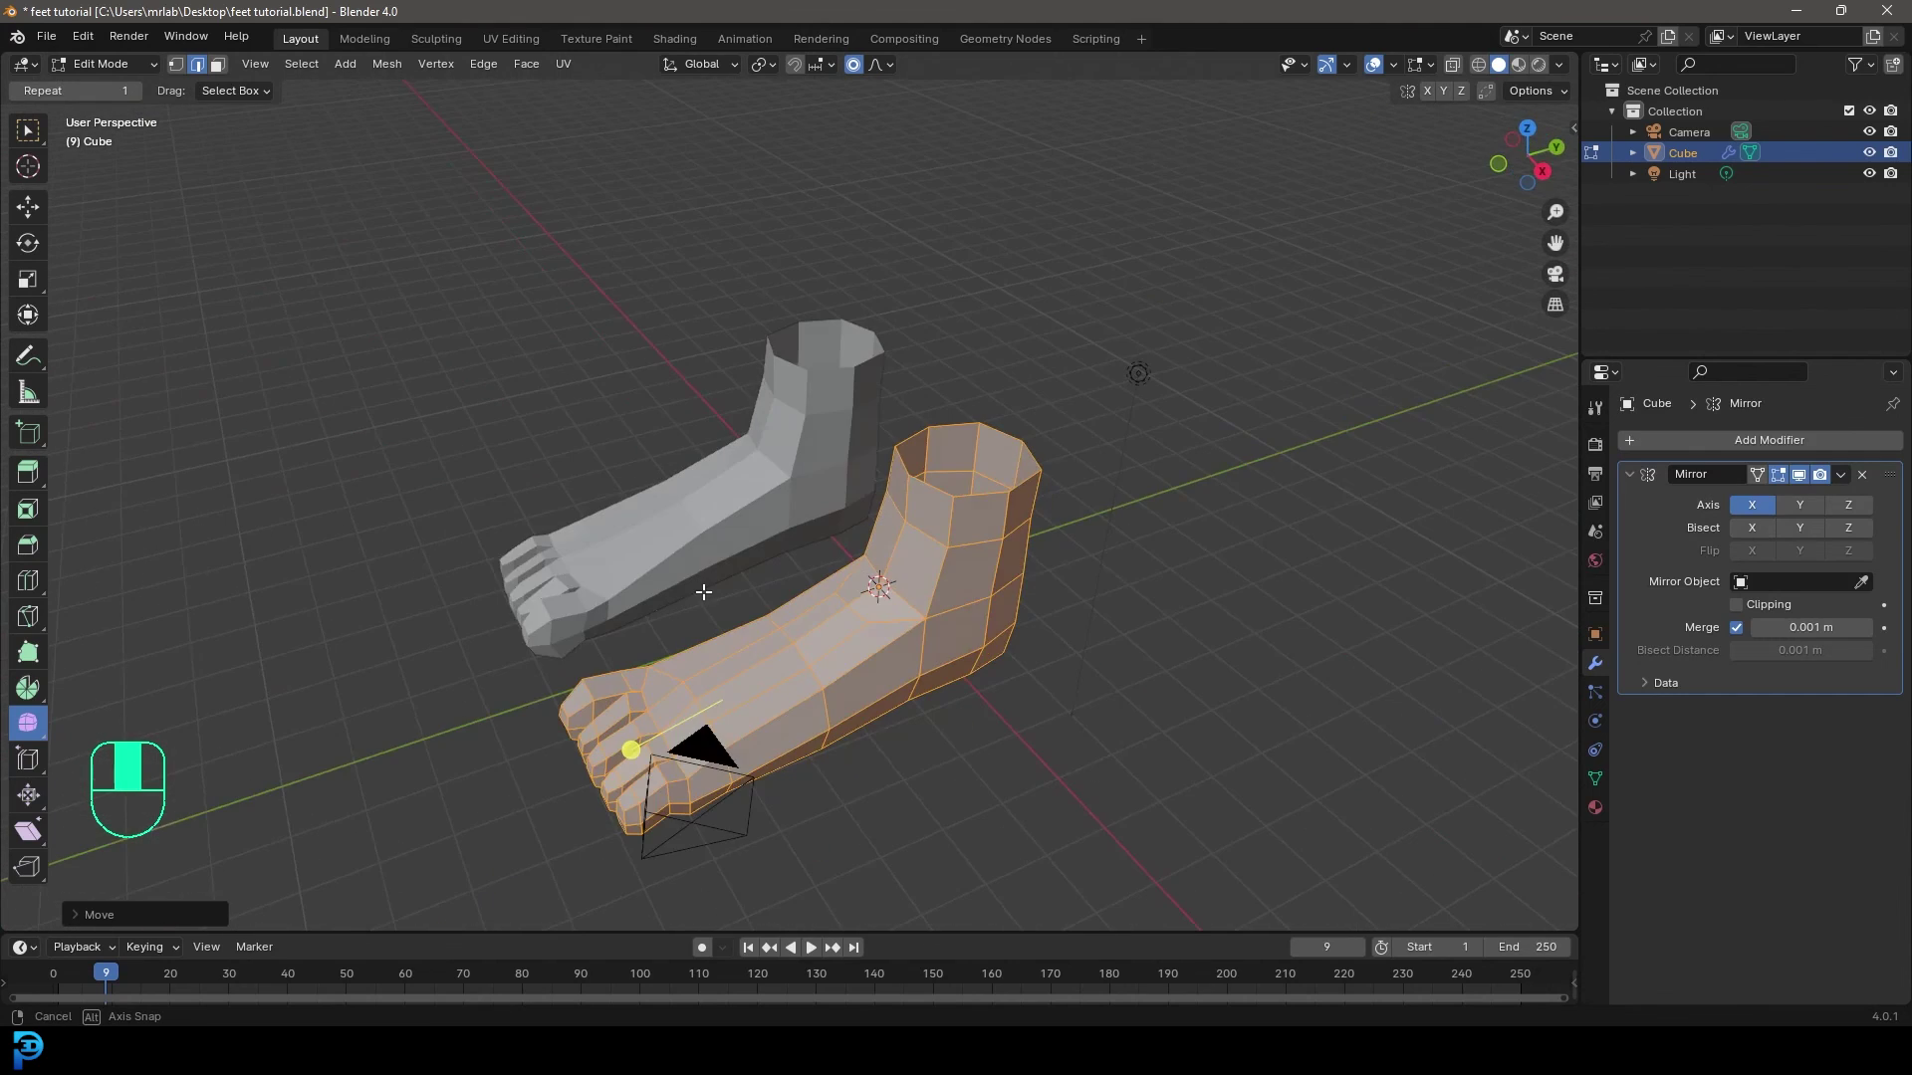
# Add a Subdivision Surface modifier to the feet and shade them smooth in Object Mode.
pyautogui.click(1777, 438)
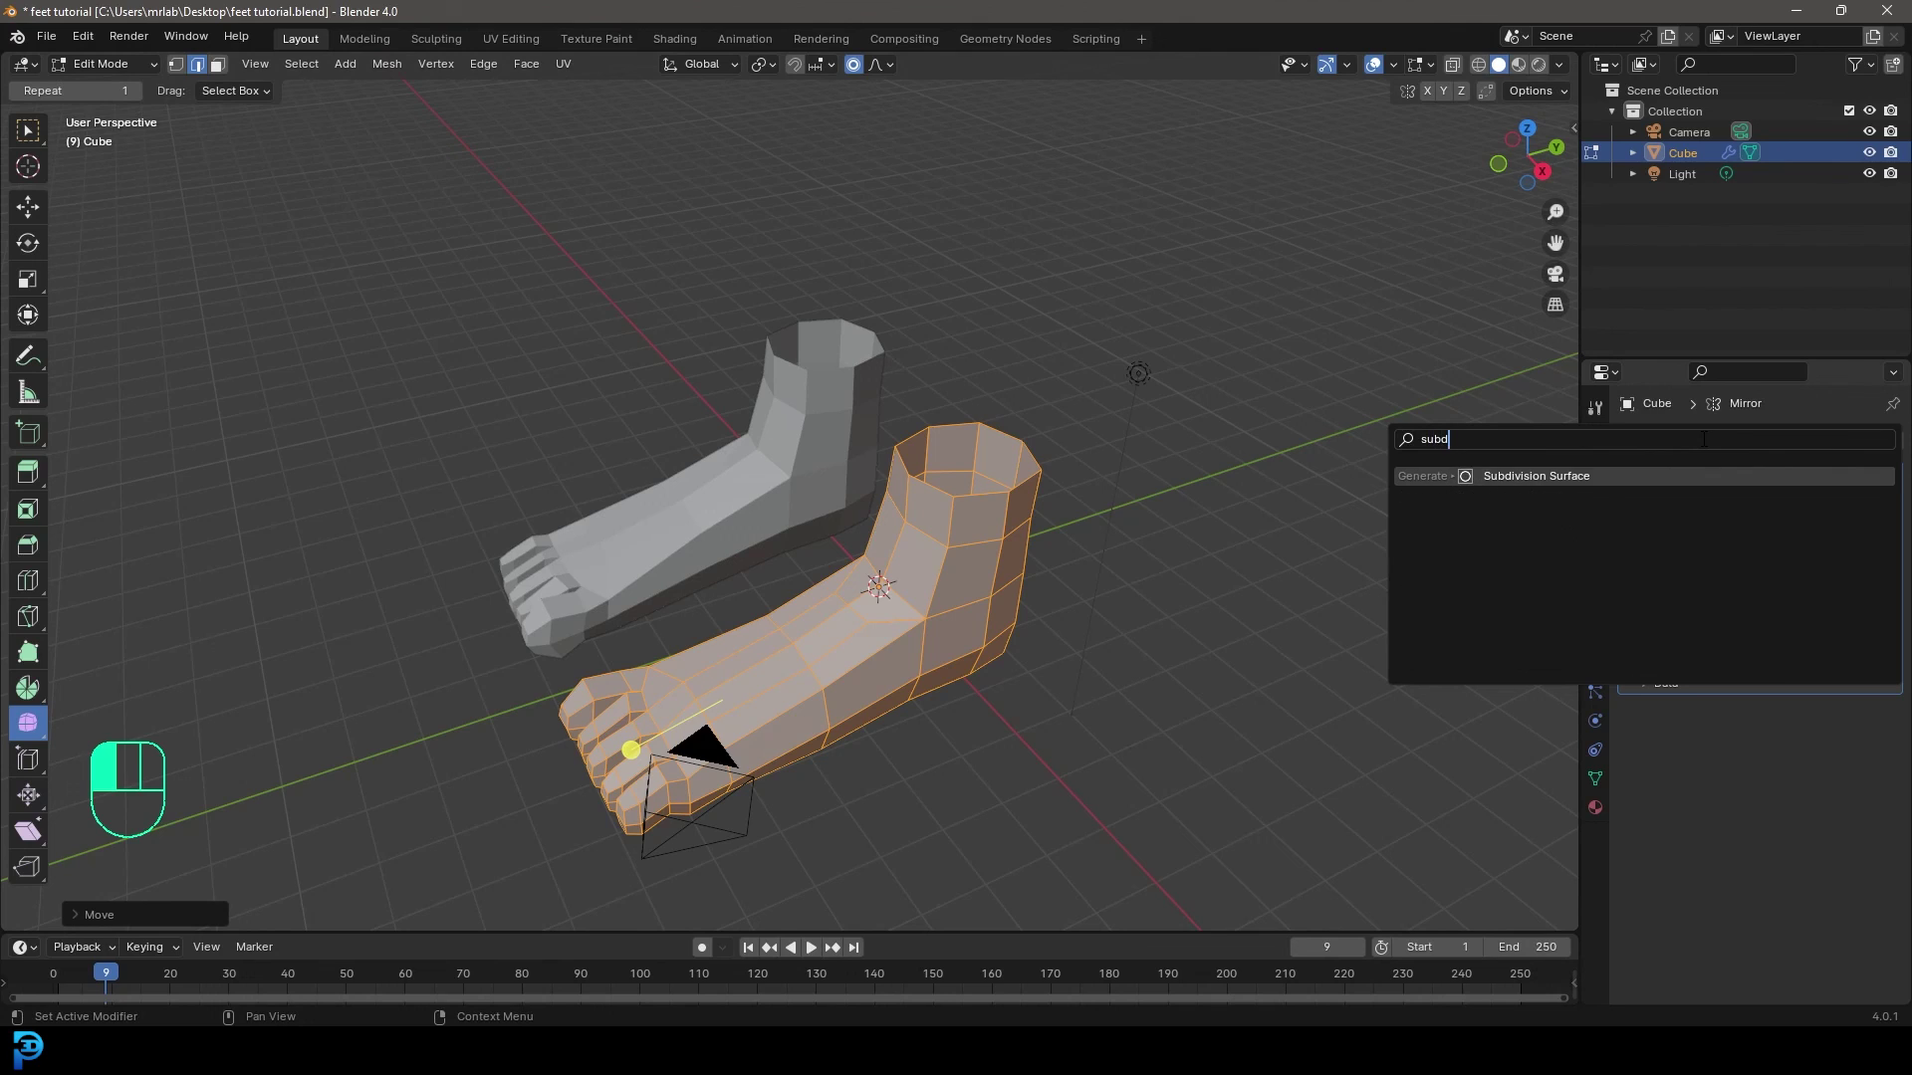
pyautogui.click(1555, 478)
pyautogui.scroll(-4, 876, 557)
pyautogui.scroll(2, 890, 577)
pyautogui.press('Tab')
pyautogui.moveTo(836, 568)
pyautogui.mouseDown(button='middle')
pyautogui.moveTo(891, 577)
pyautogui.moveTo(845, 540)
pyautogui.moveTo(950, 468)
pyautogui.moveTo(934, 557)
pyautogui.moveTo(1040, 618)
pyautogui.moveTo(833, 566)
pyautogui.mouseUp(button='middle')
pyautogui.rightClick(950, 468)
pyautogui.click(899, 474)
pyautogui.hotkey('alt', 'a')
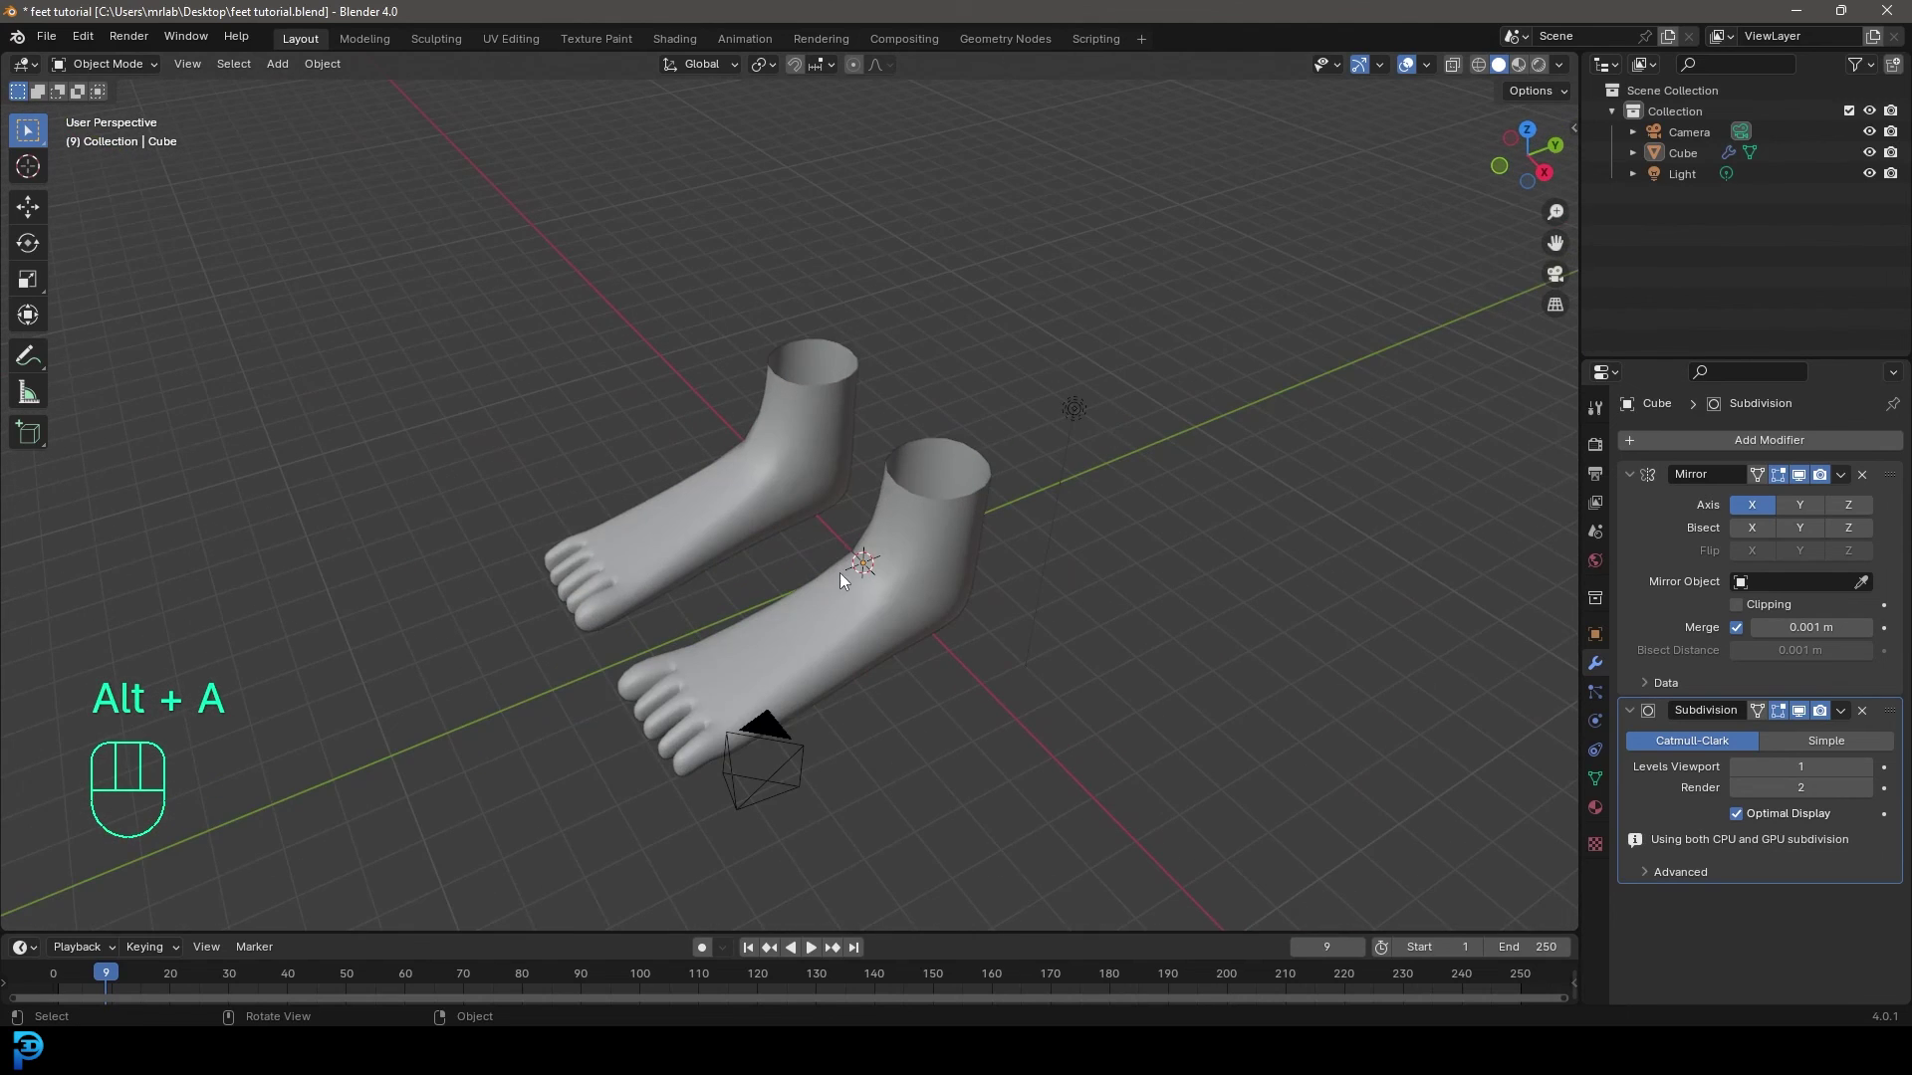
# In wireframe top view, select the little toe's outer side edges and move them outward about 0.08 m with proportional editing.
pyautogui.click(846, 576)
pyautogui.press('KP_7')
pyautogui.press('Tab')
pyautogui.scroll(3, 869, 577)
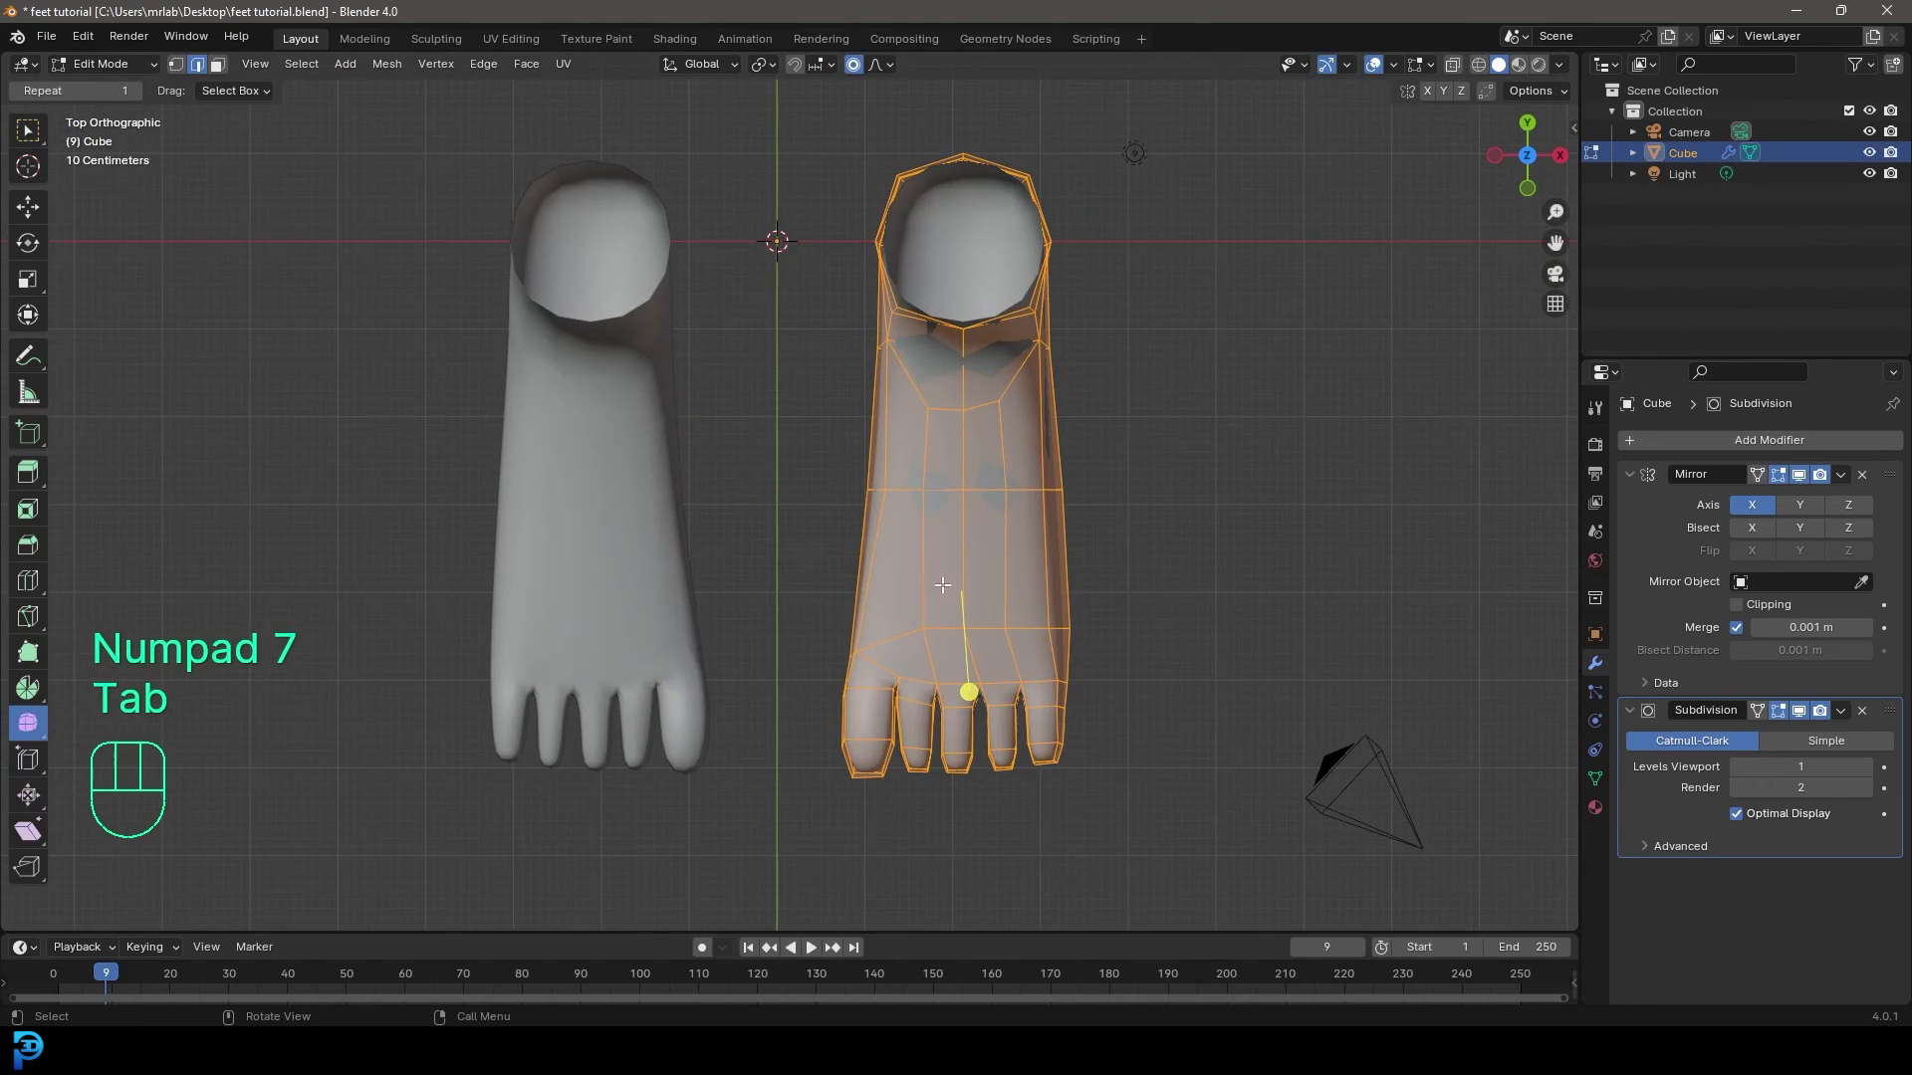
pyautogui.press('z')
pyautogui.click(929, 674)
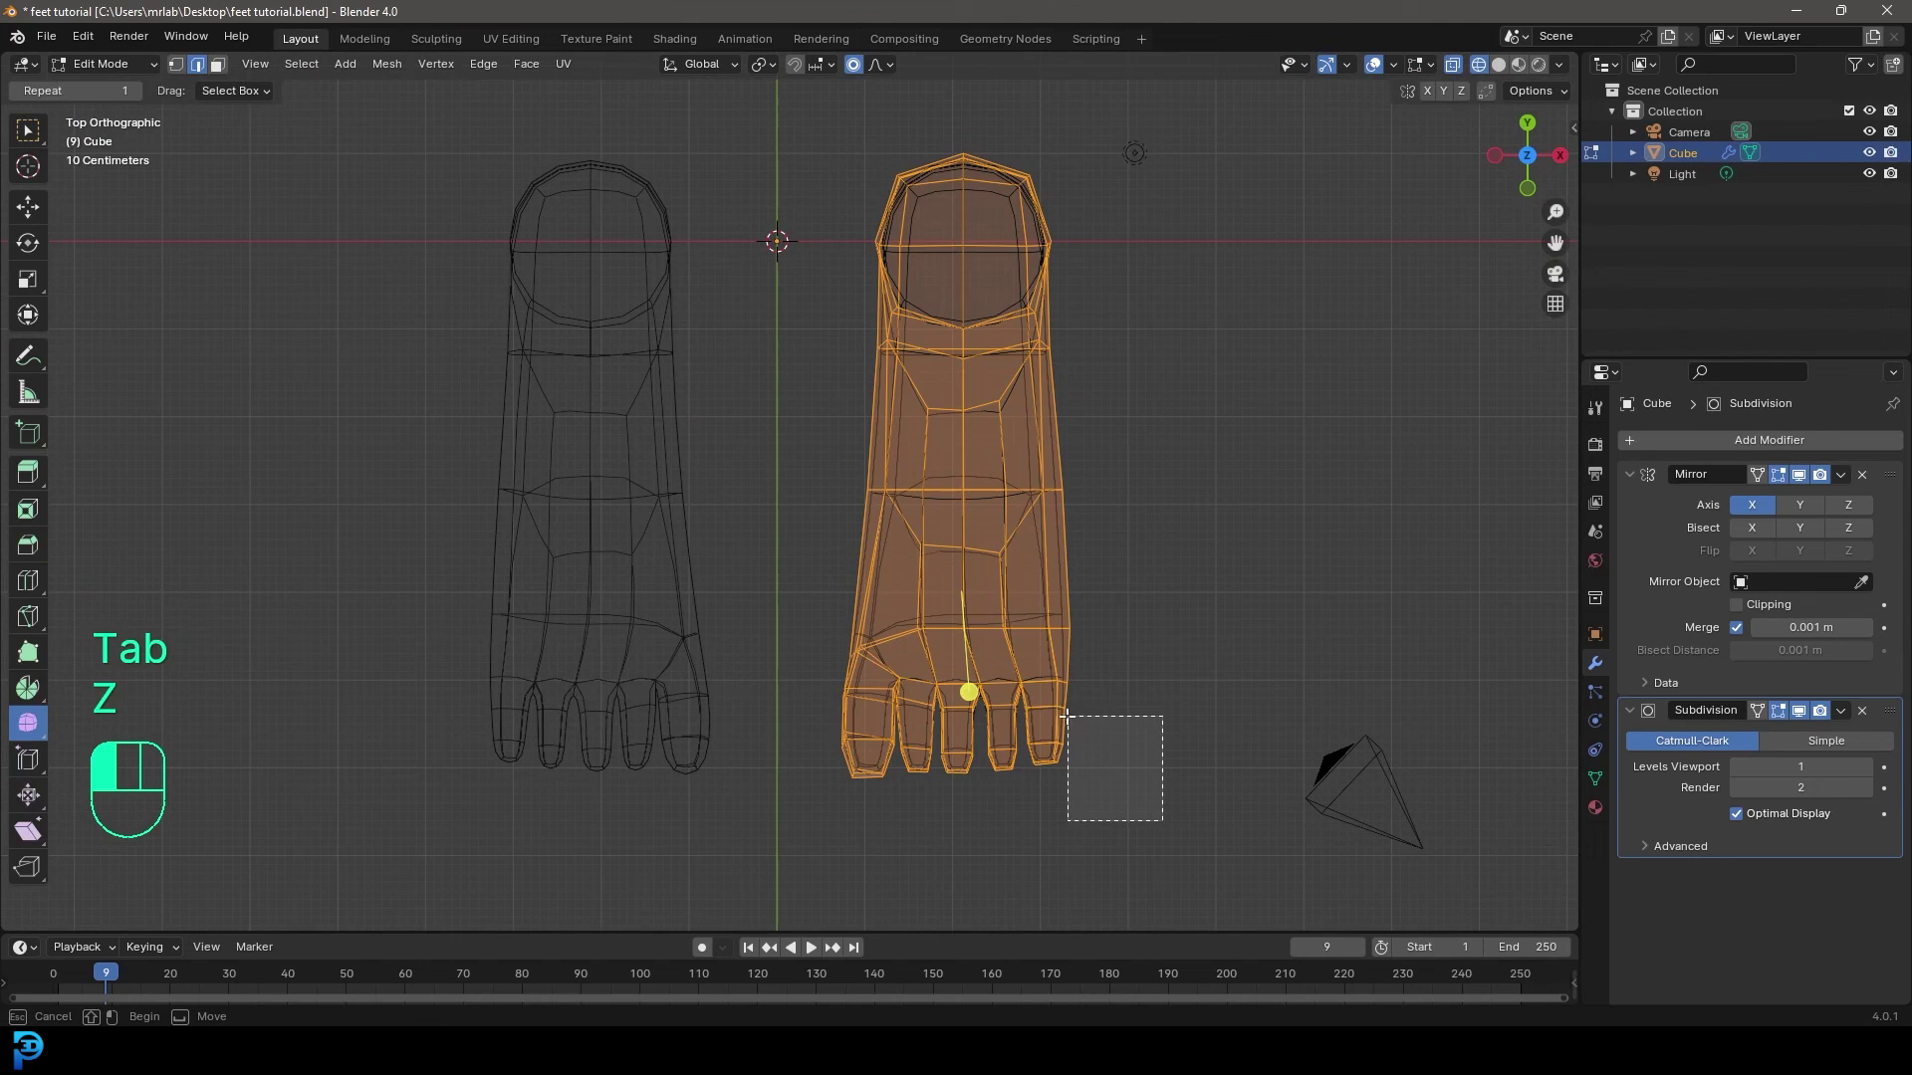
pyautogui.moveTo(1058, 717); pyautogui.dragTo(1059, 716)
pyautogui.press('g')
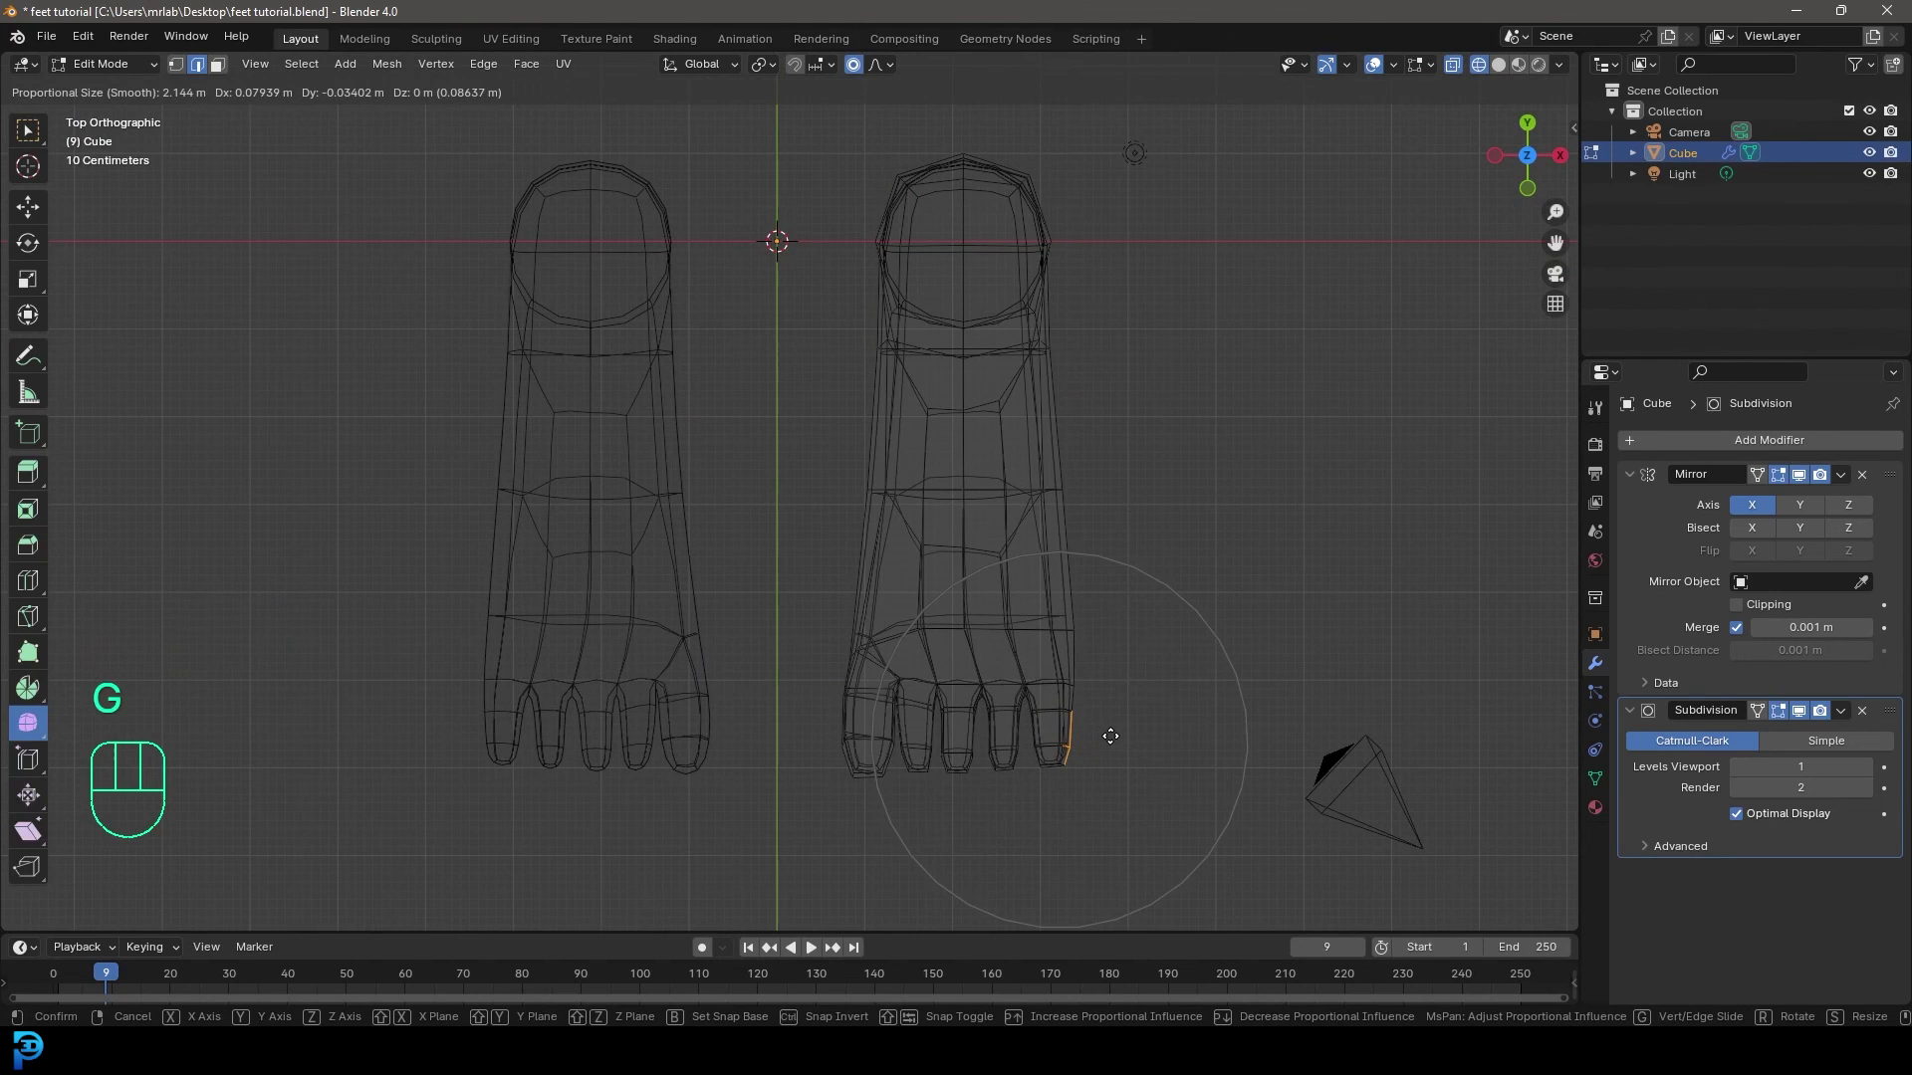
pyautogui.click(1111, 736)
# Move the midfoot's outer side edge outward about 0.1 m and its inner side edge outward about 0.14 m with proportional editing.
pyautogui.click(1057, 411)
pyautogui.press('g')
pyautogui.press('g')
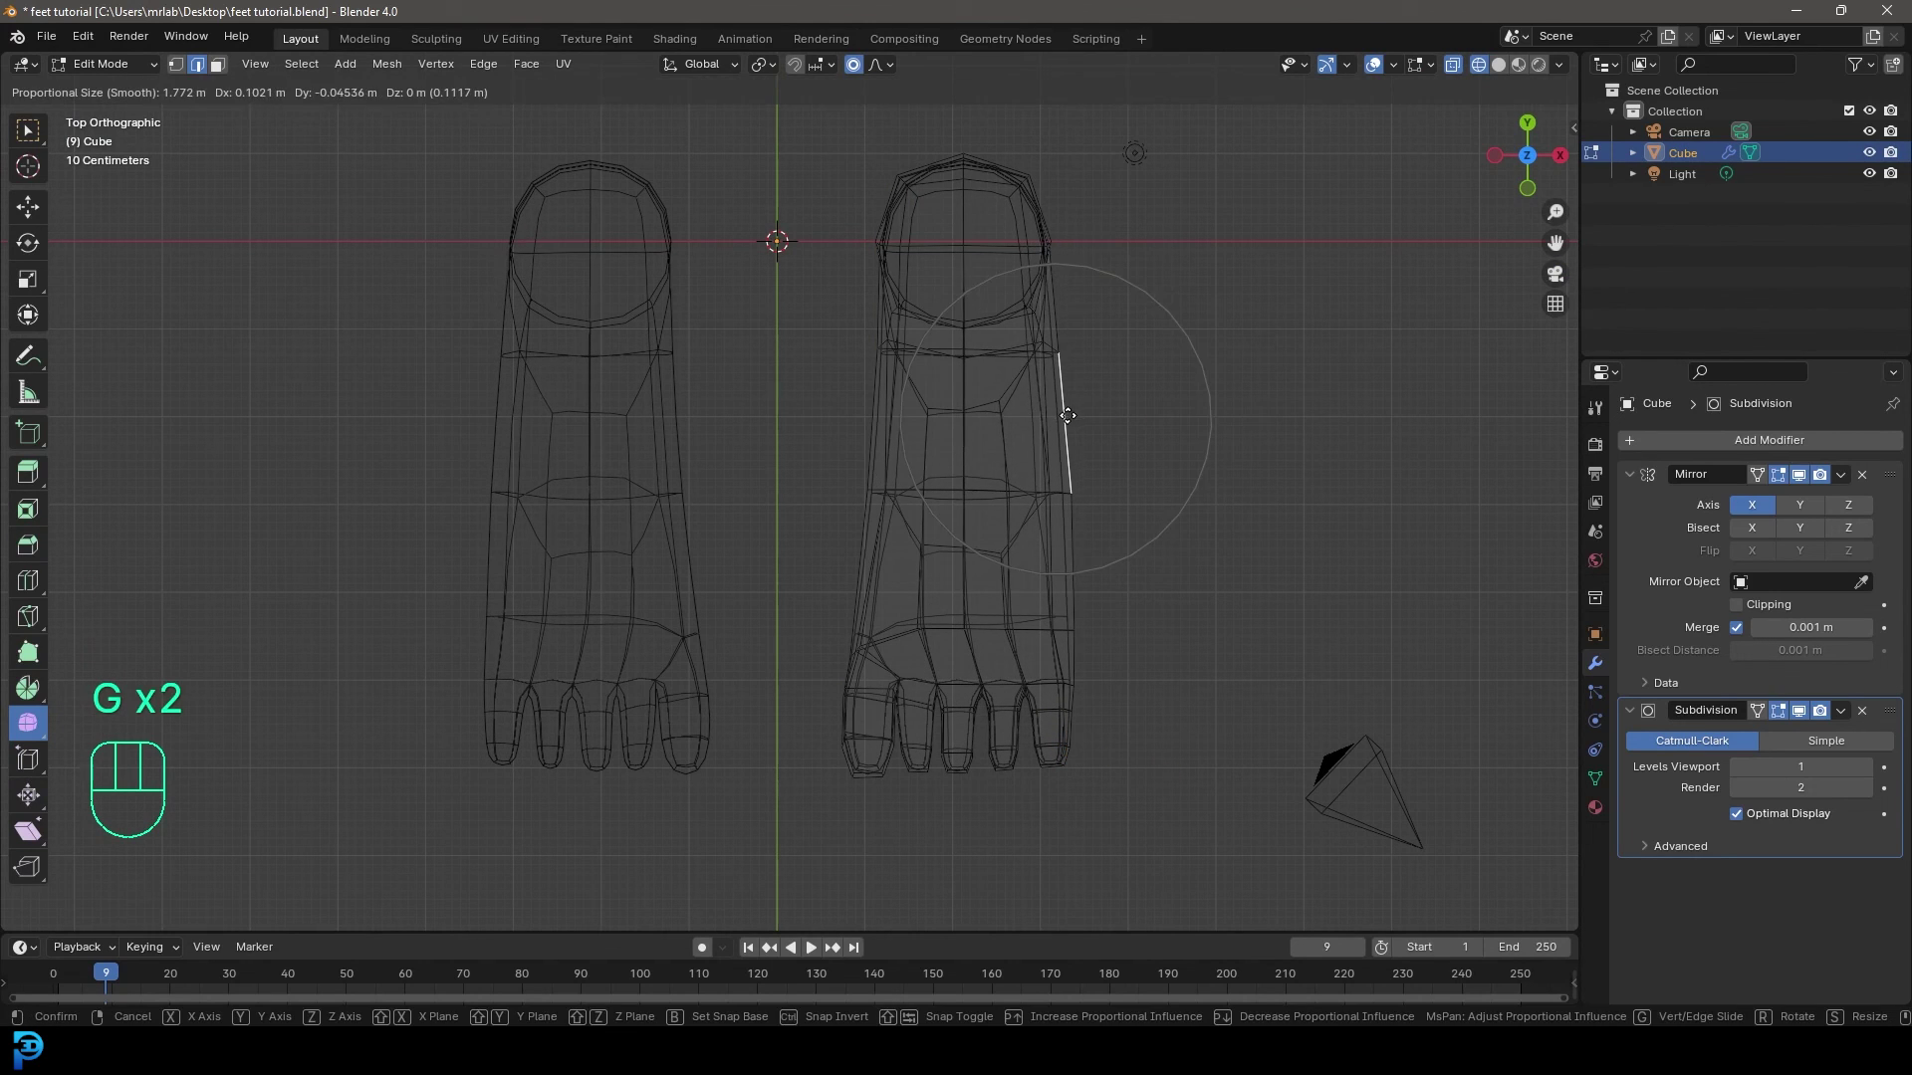
pyautogui.click(788, 436)
pyautogui.press('g')
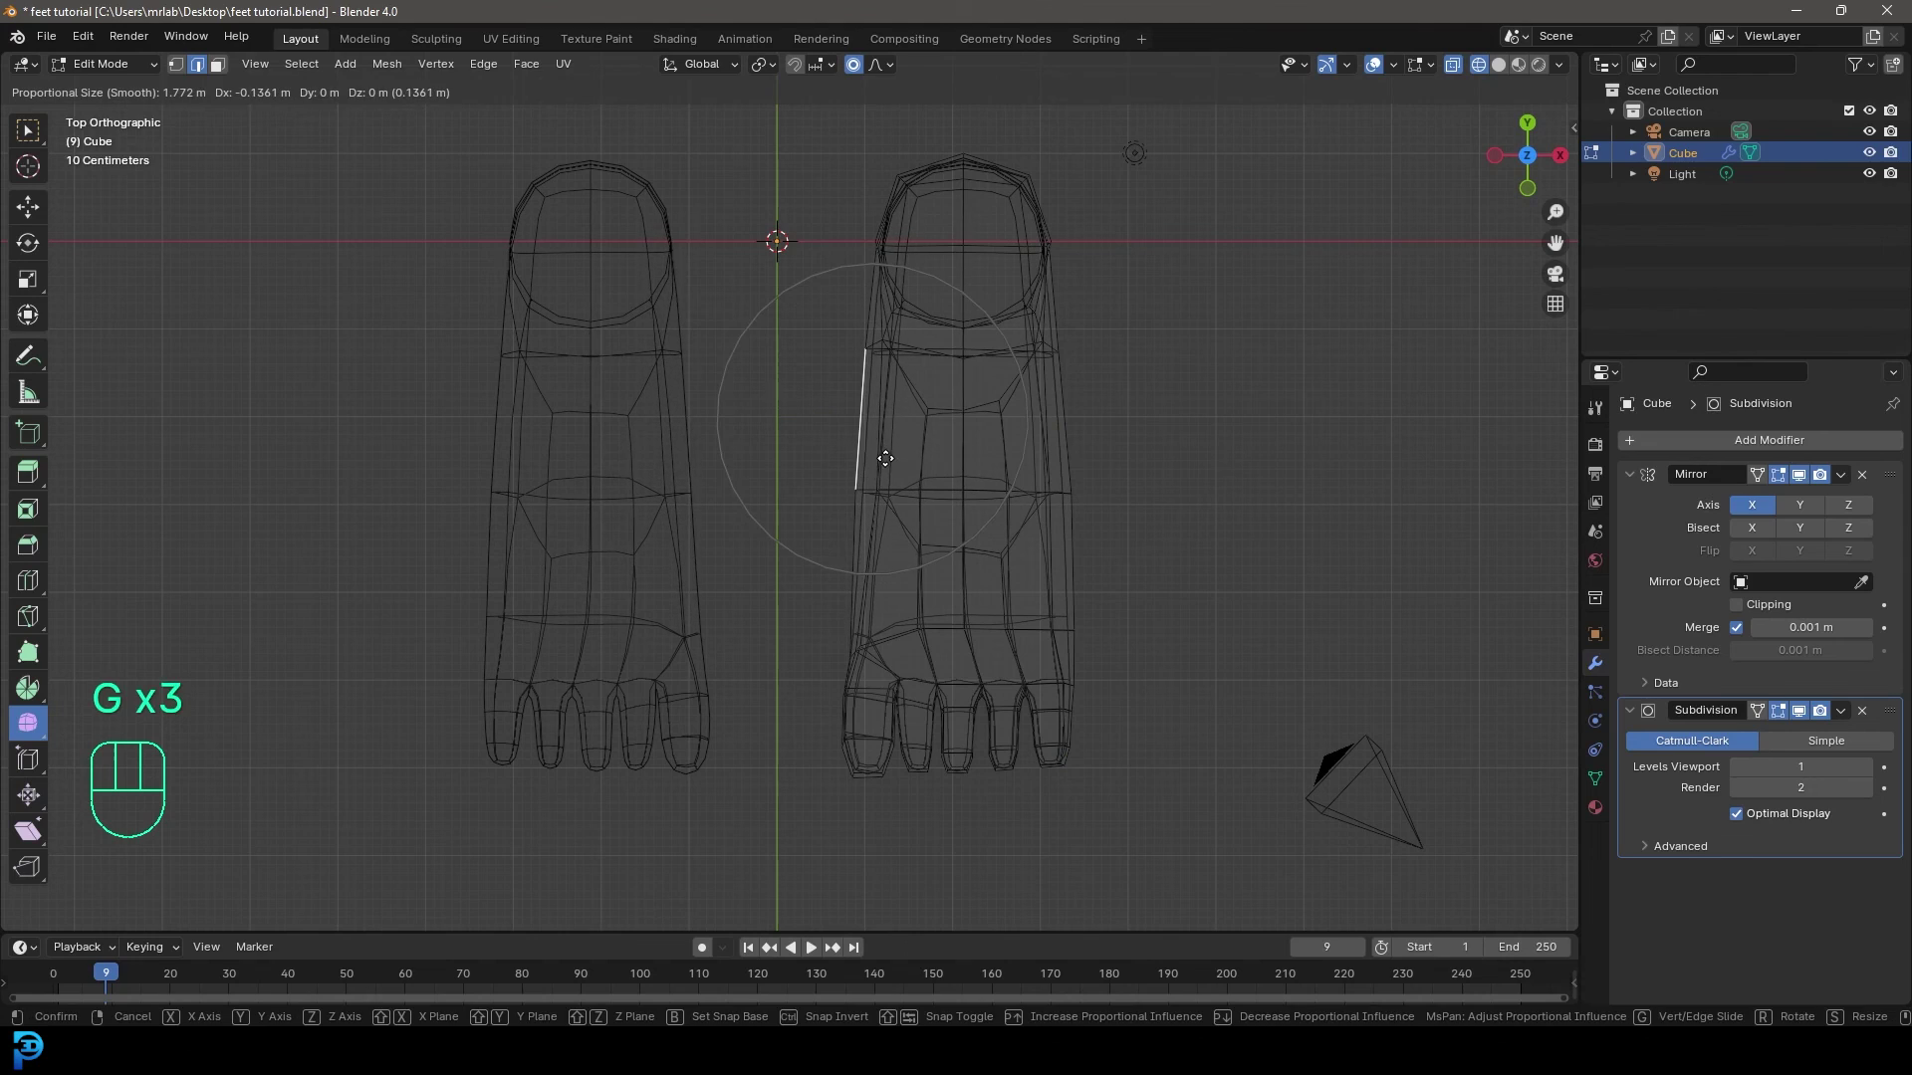